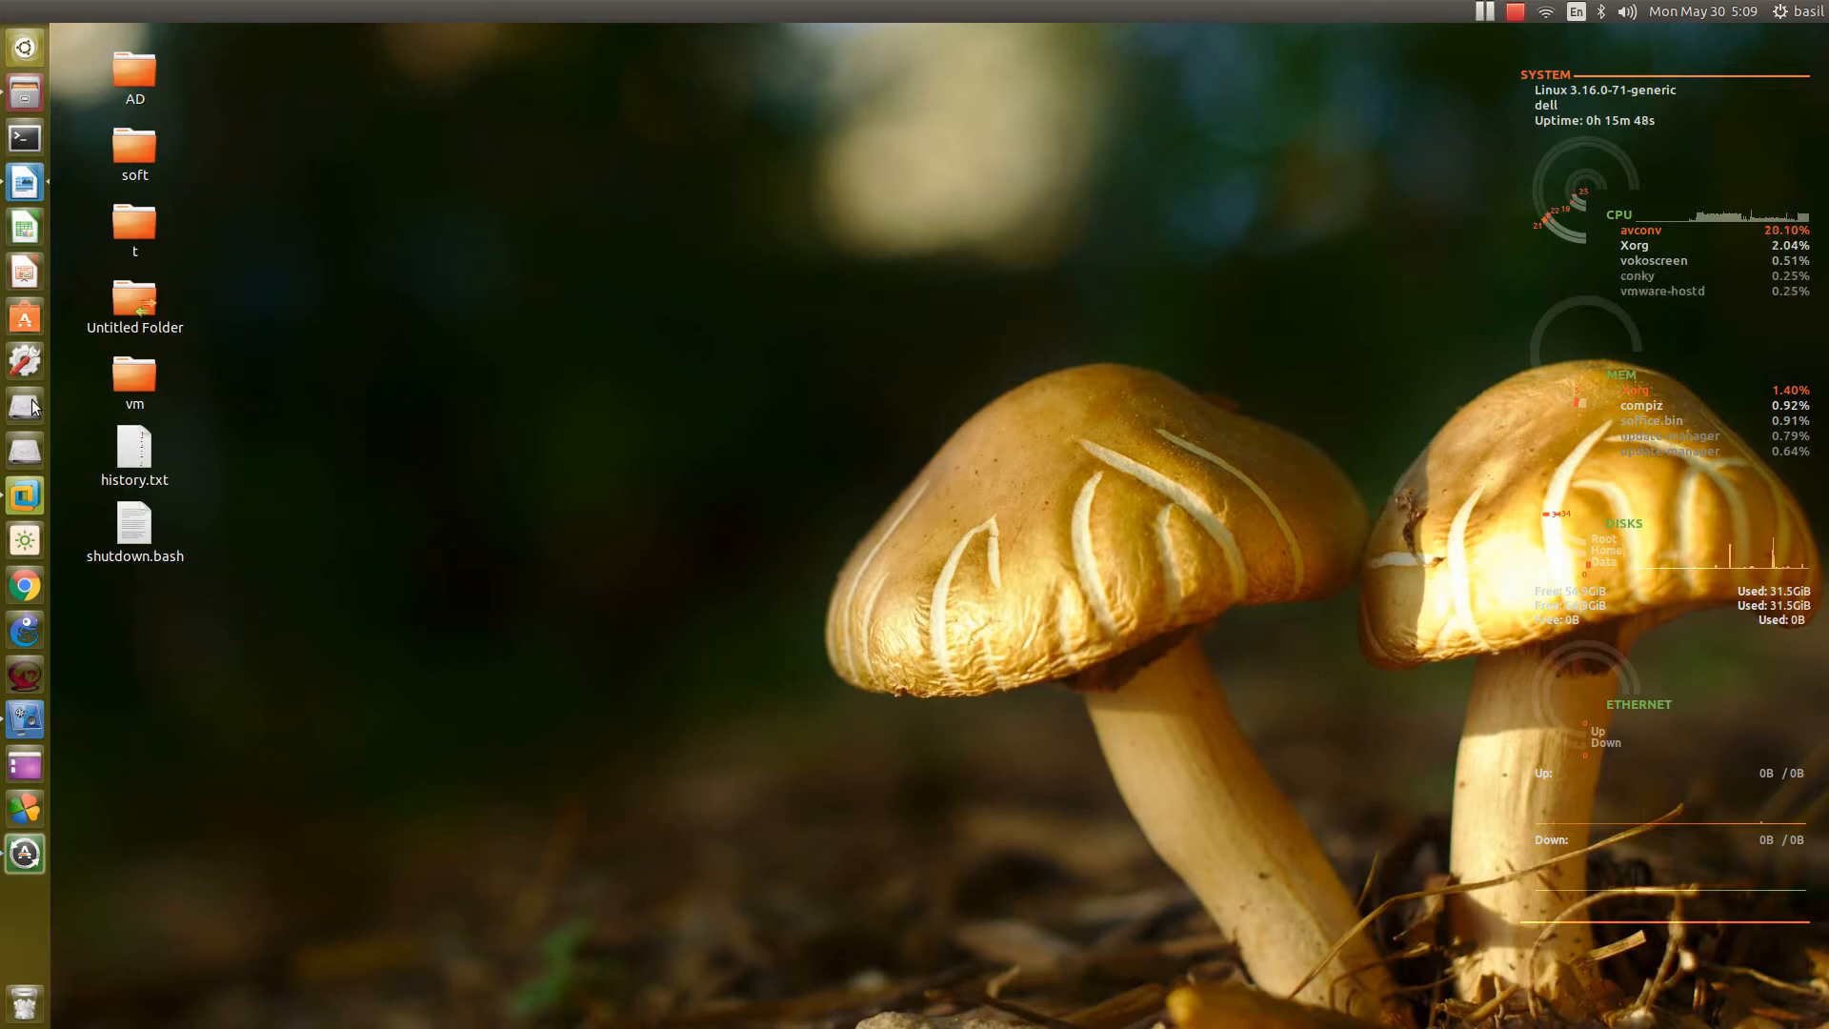
# Step: Look over the "Setting up virtual lab" document in LibreOffice Writer and the VMware Workstation home page
pyautogui.click(23, 186)
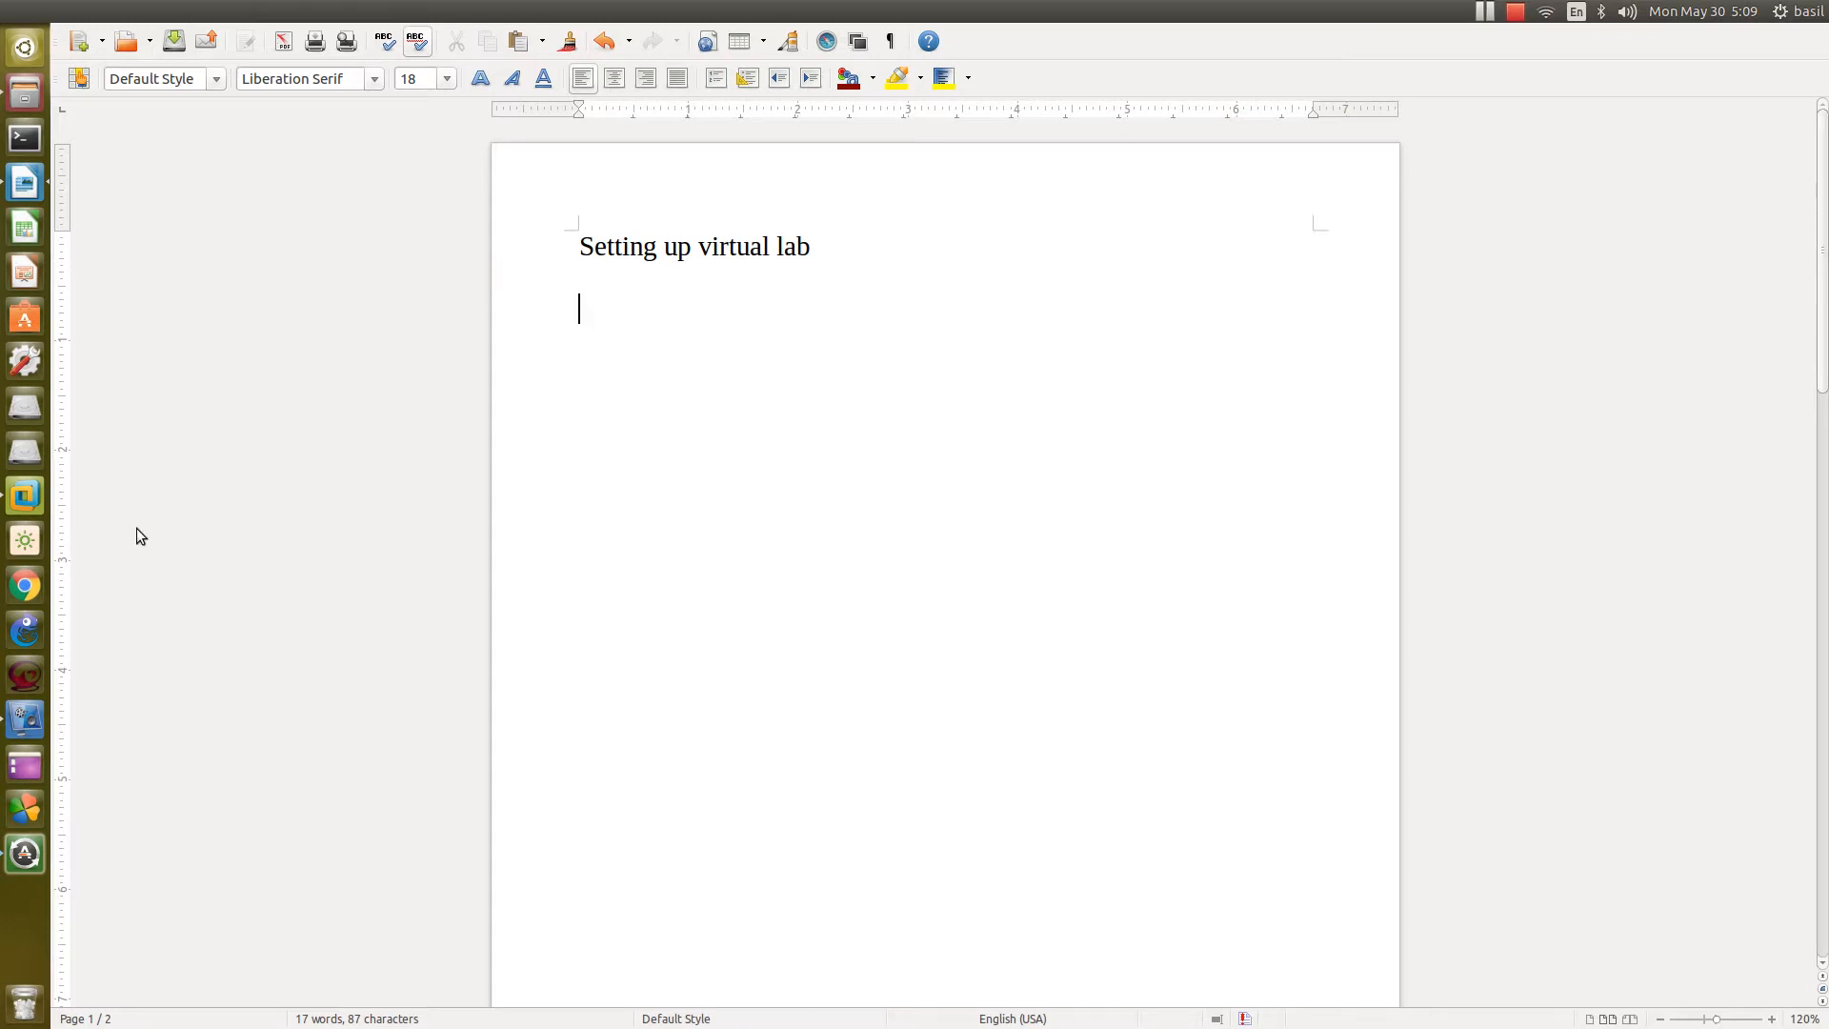
pyautogui.click(24, 531)
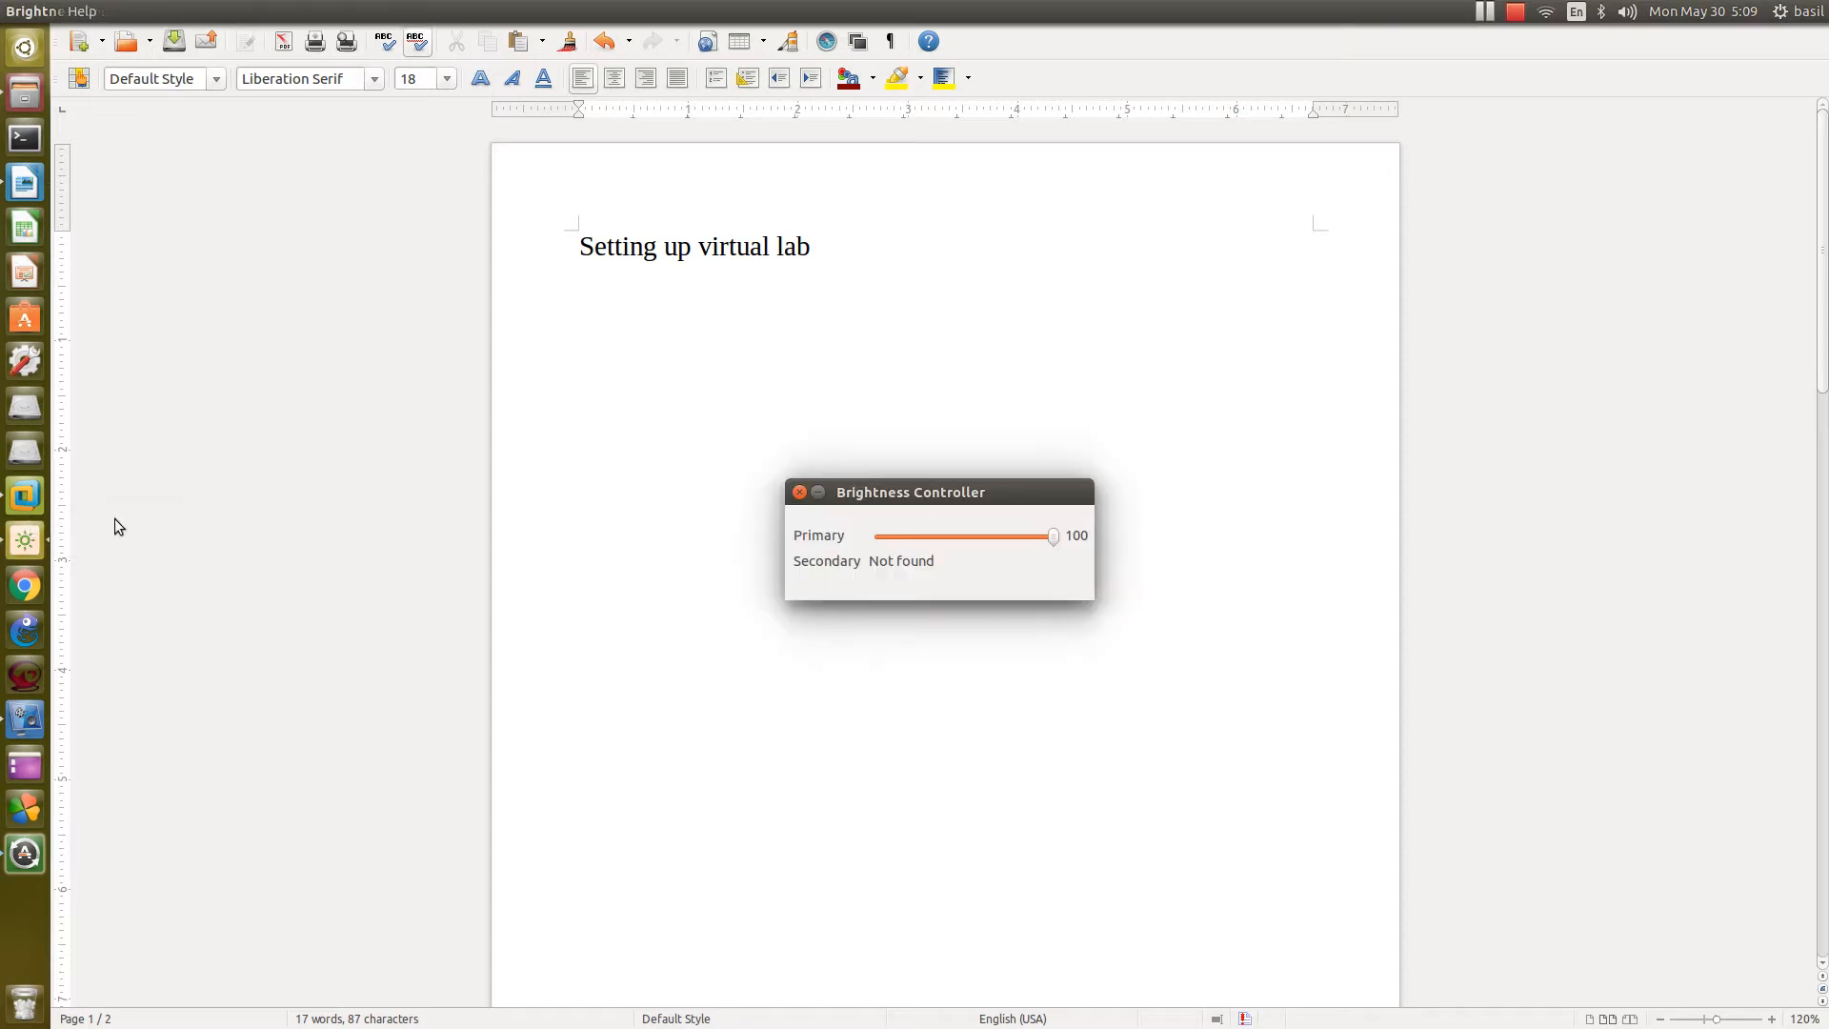
pyautogui.click(800, 492)
pyautogui.click(25, 492)
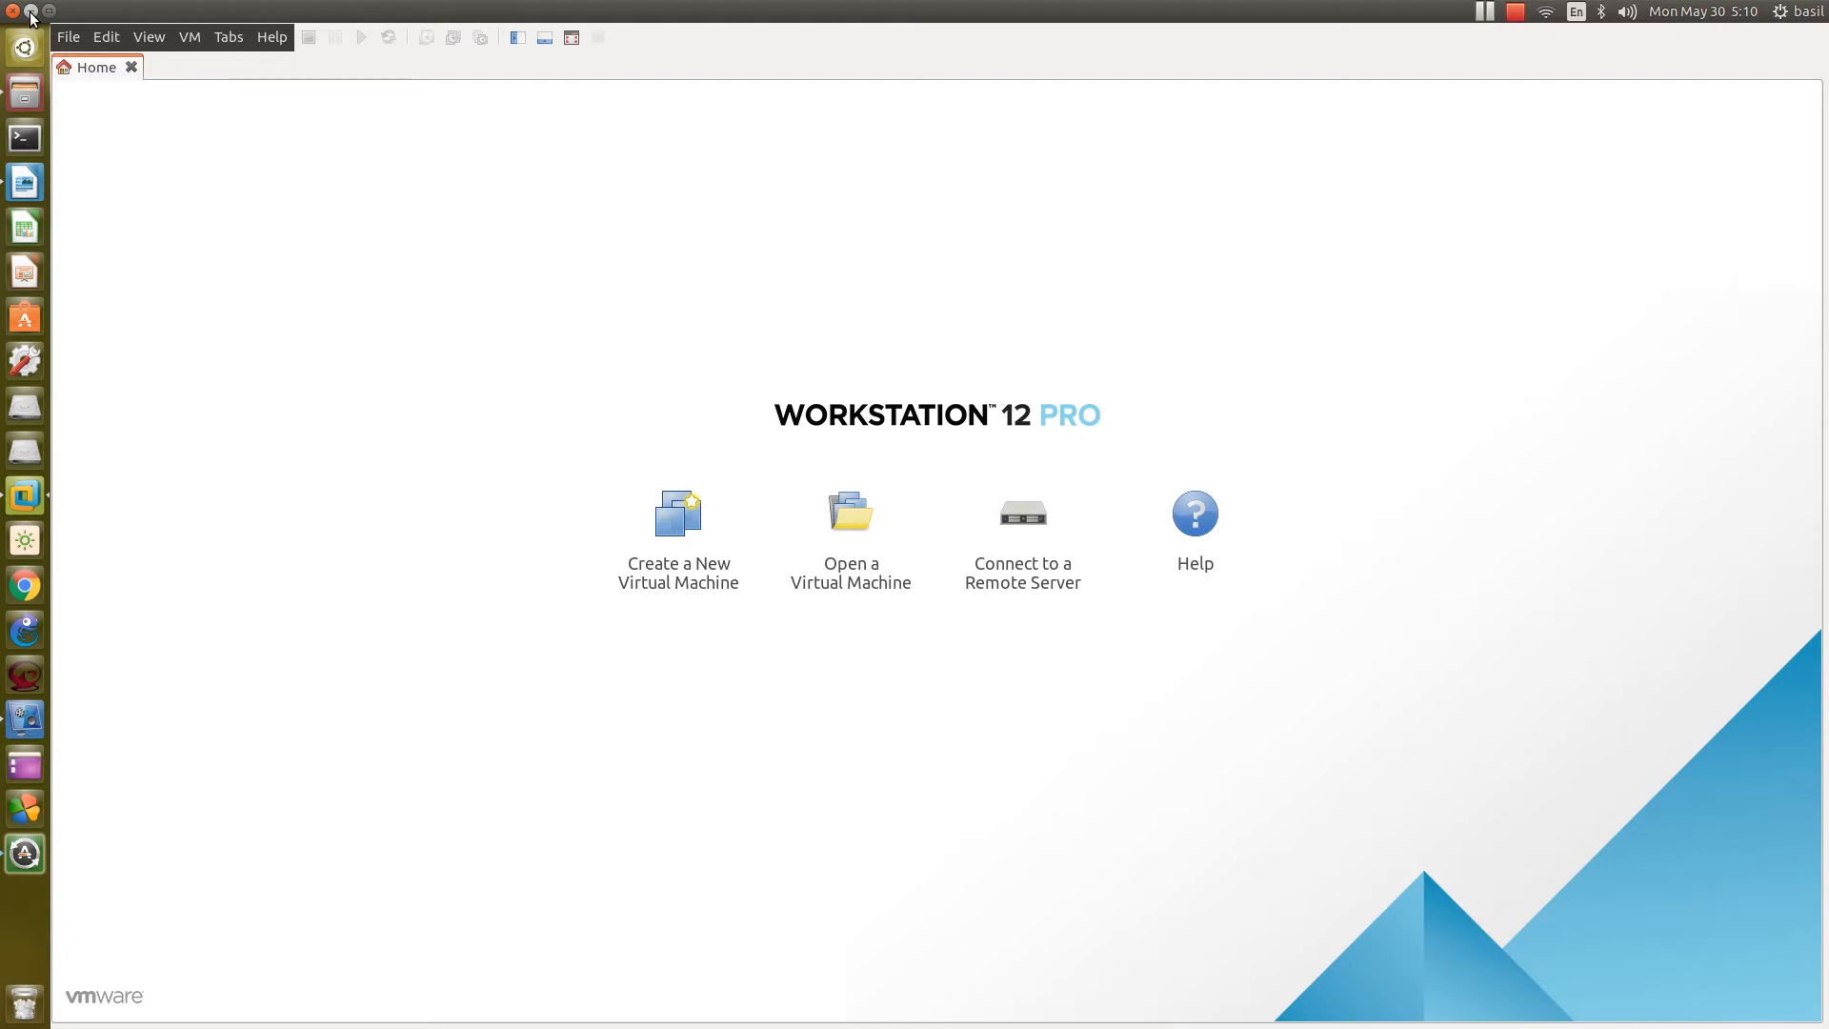
pyautogui.click(31, 11)
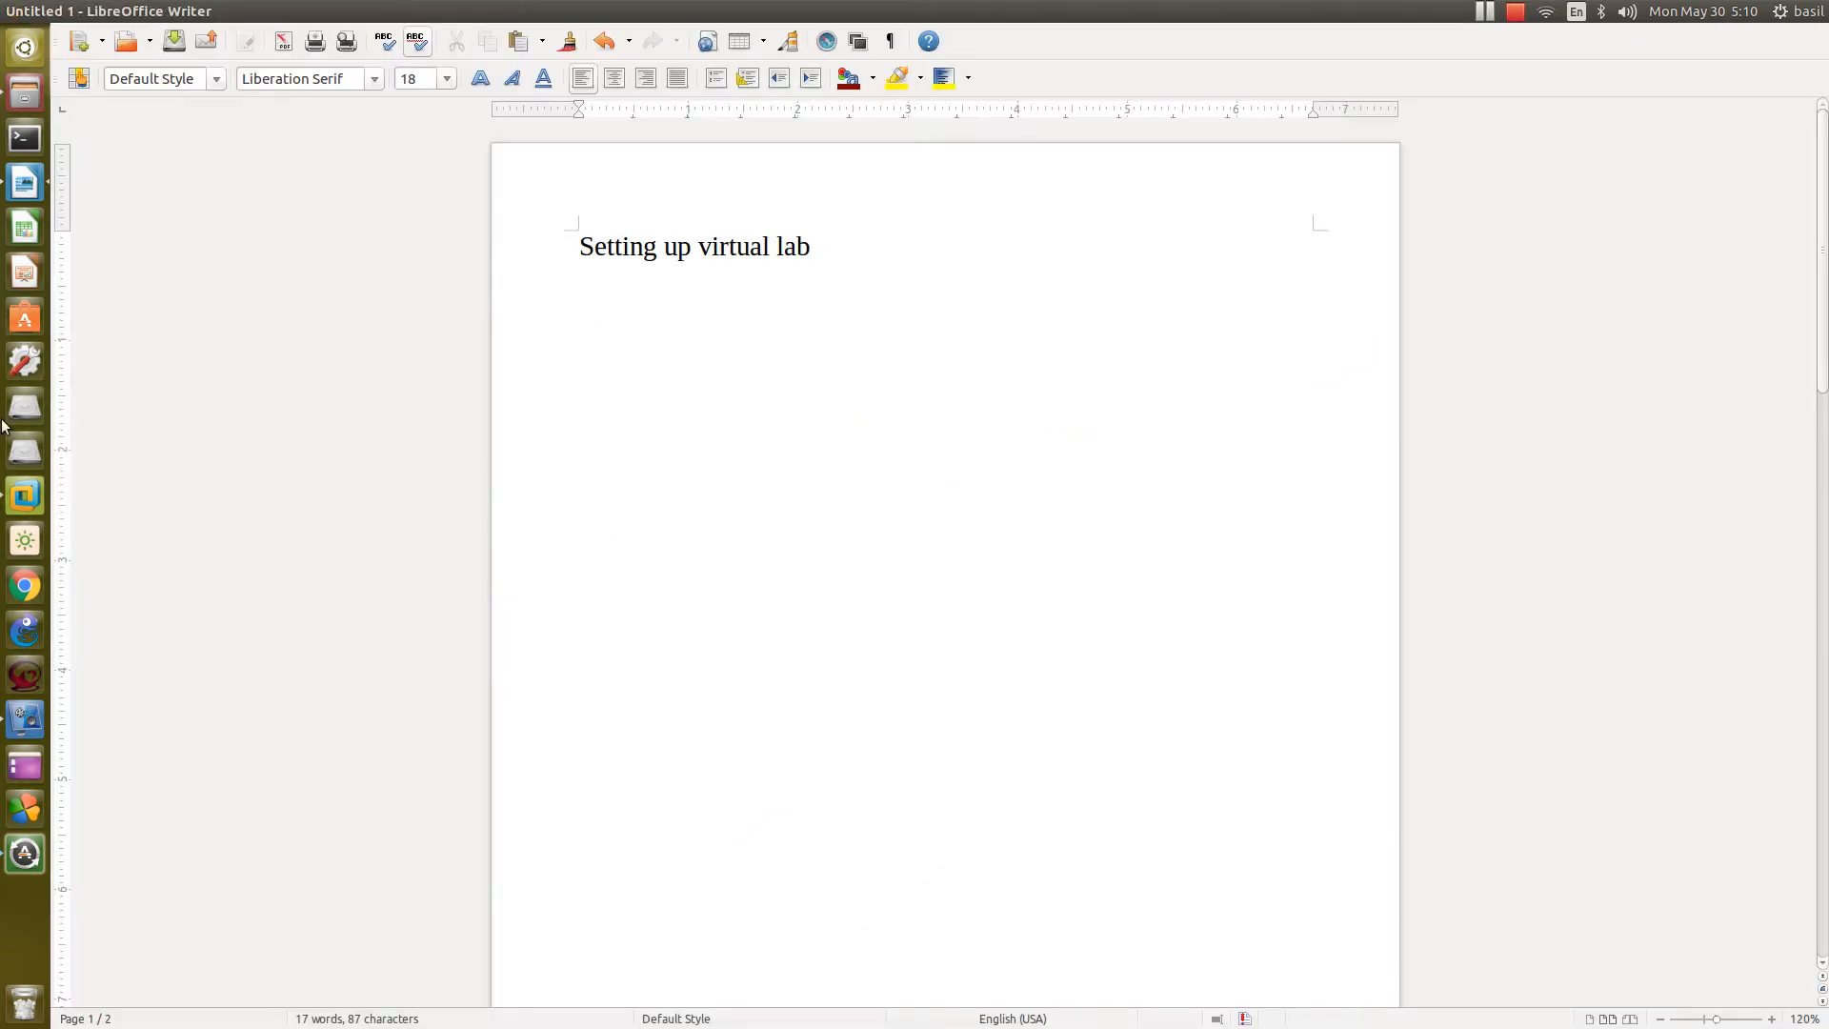
pyautogui.click(15, 483)
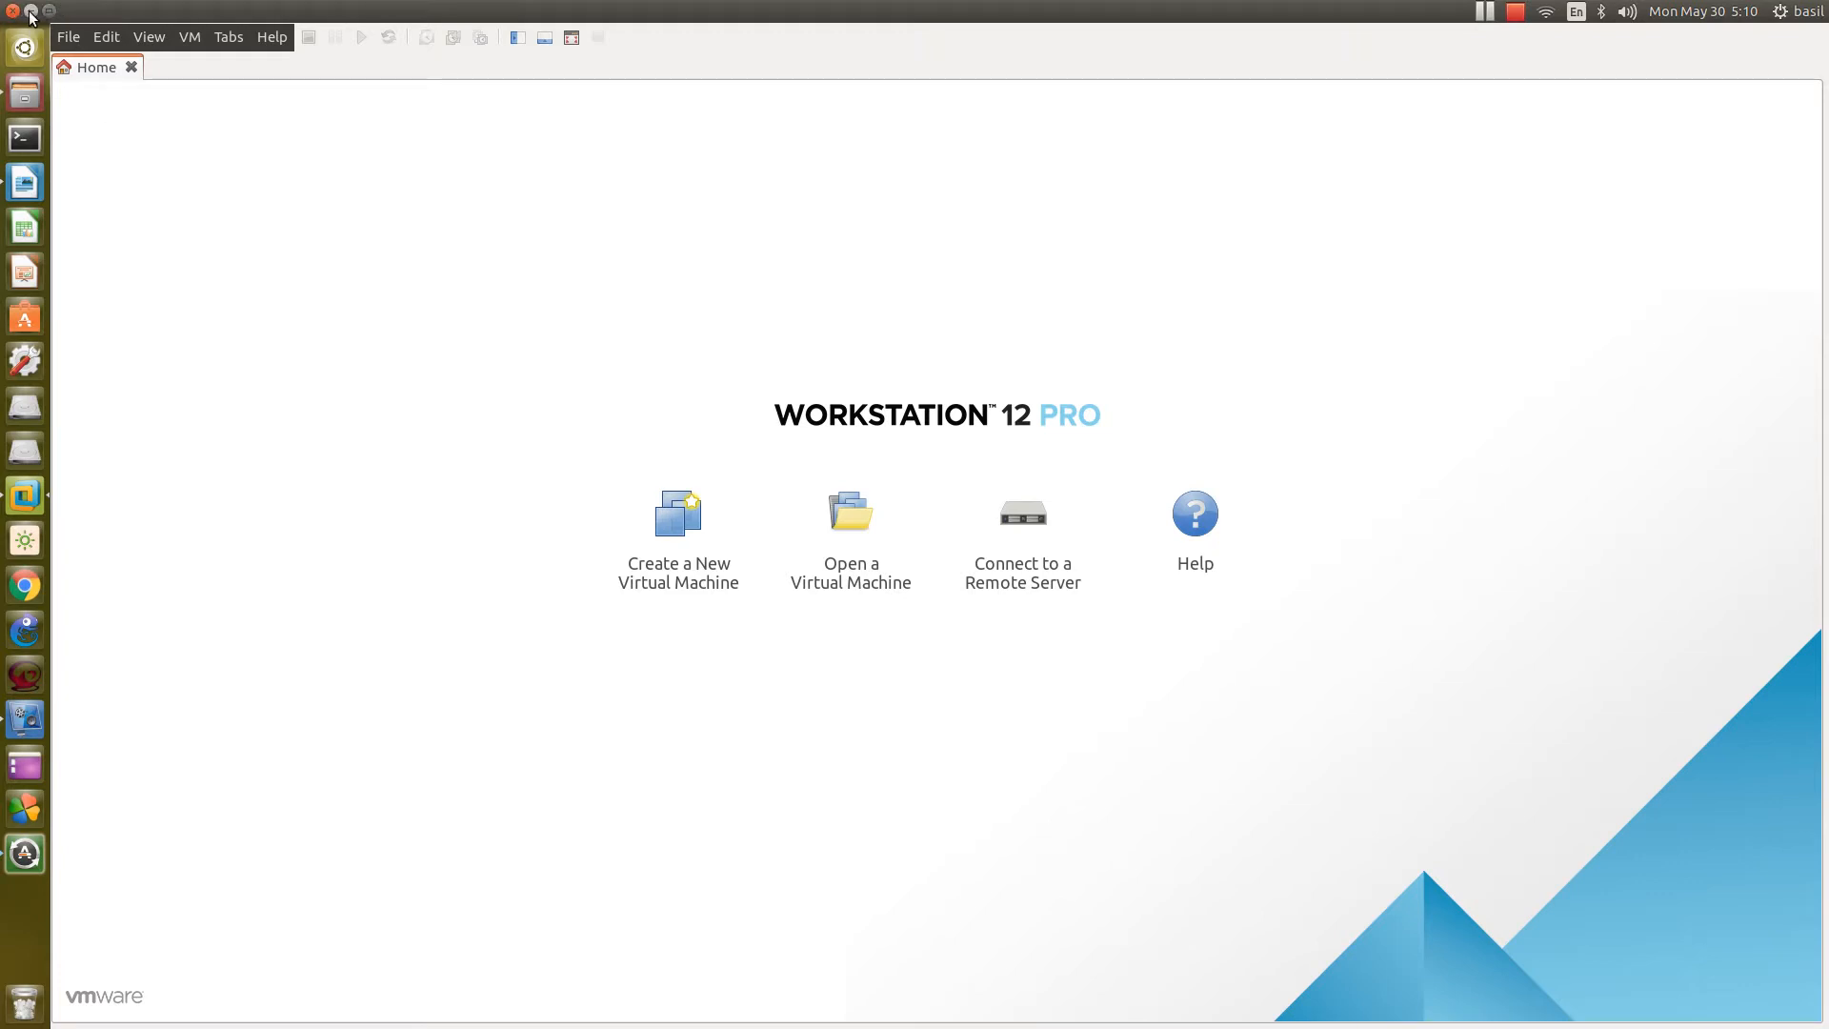
pyautogui.click(32, 16)
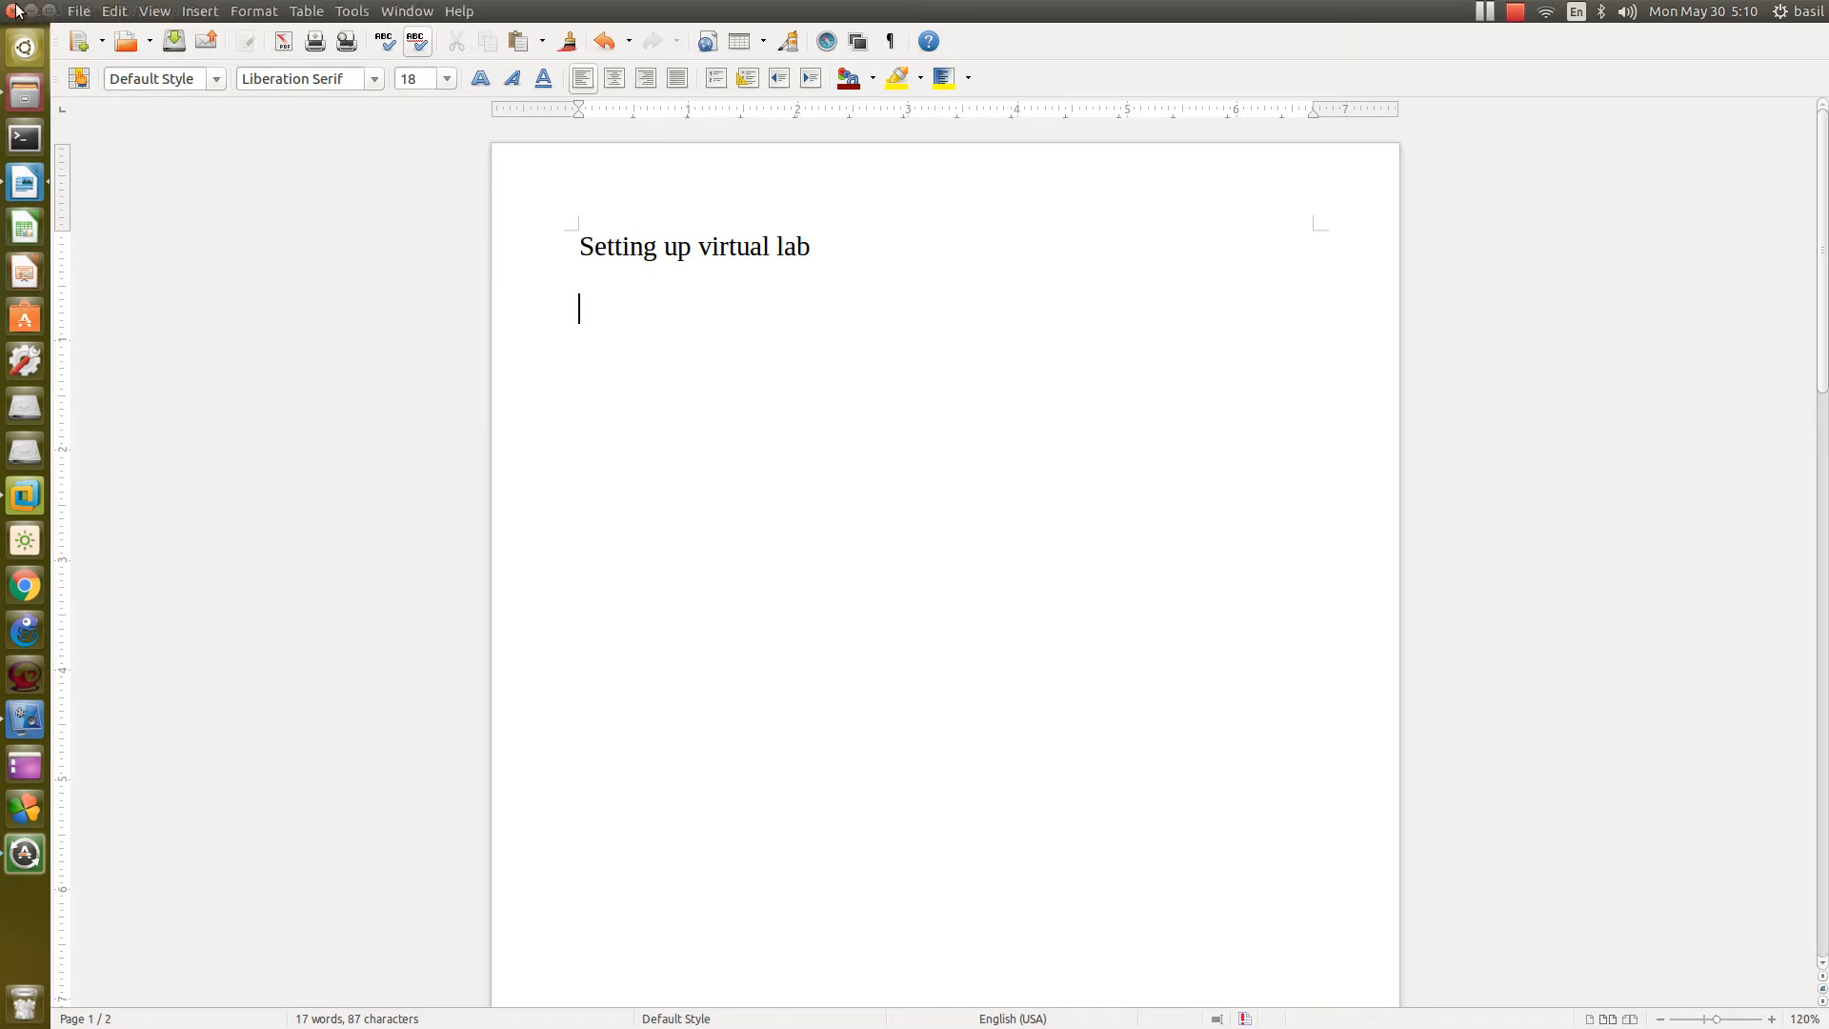
pyautogui.click(31, 15)
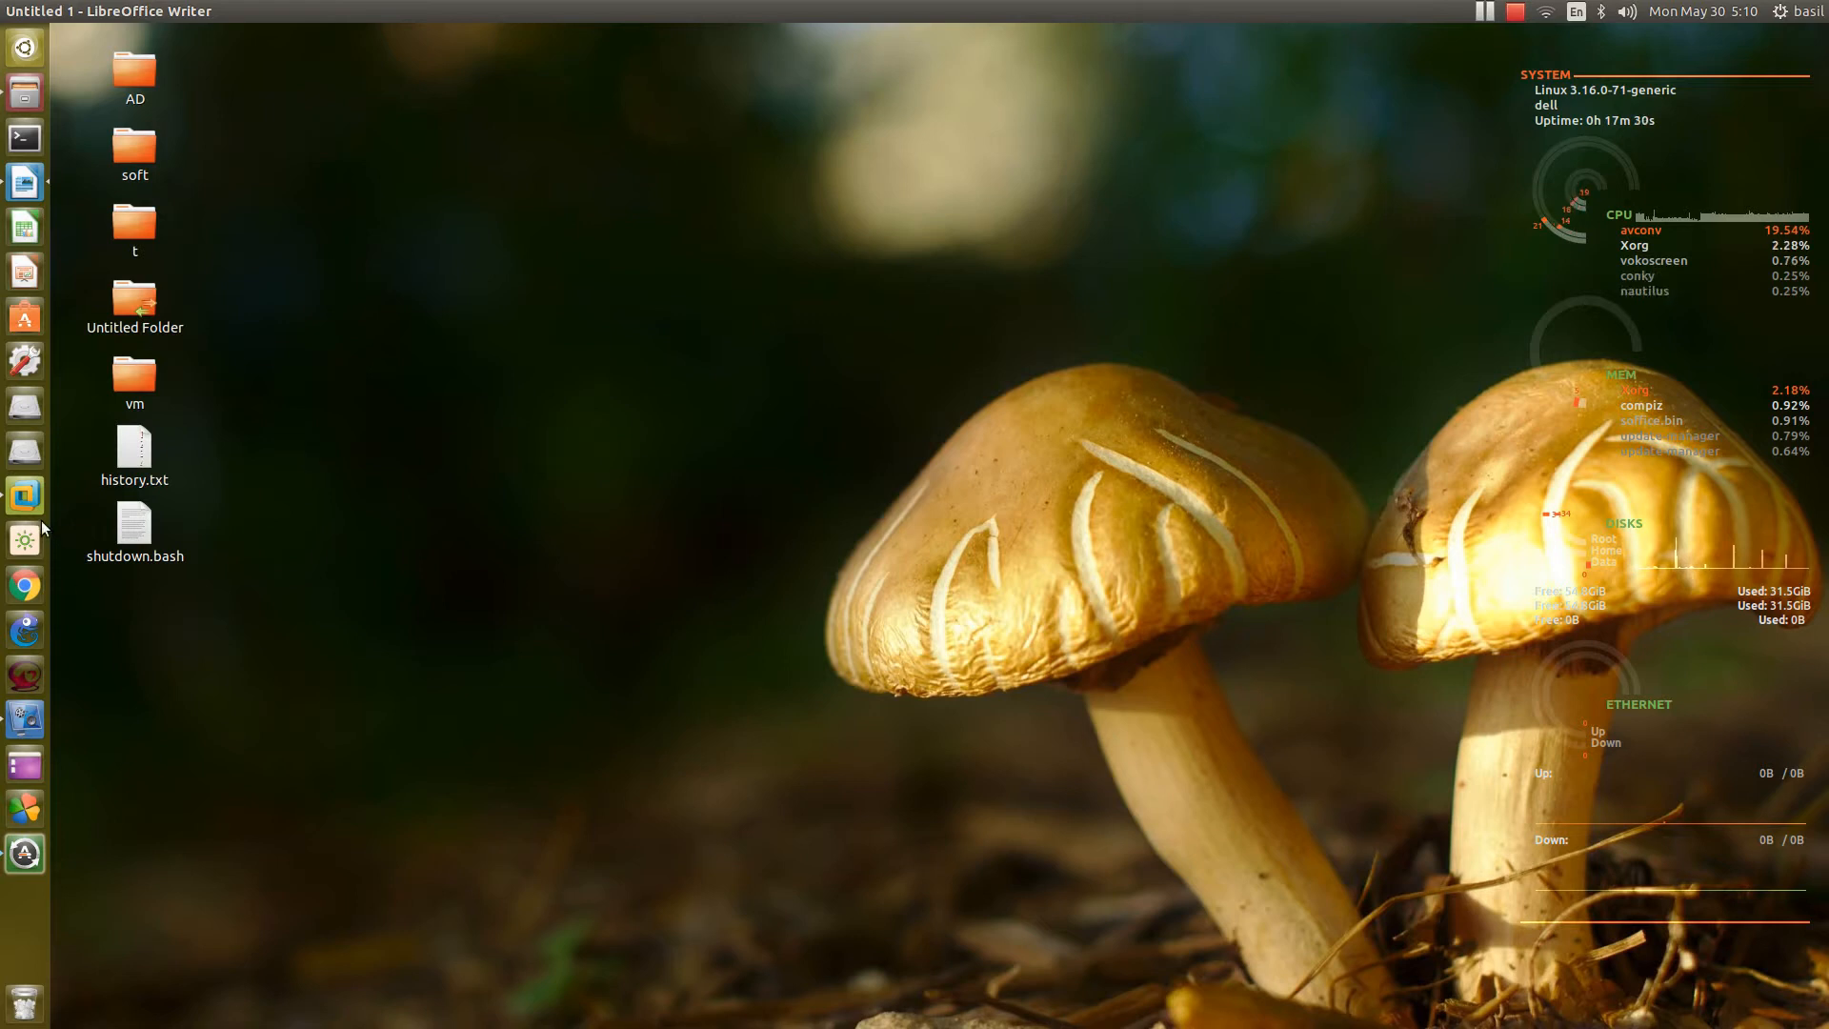
# Step: Switch to VMware Workstation and start a new virtual machine with the Typical (recommended) configuration
pyautogui.click(48, 494)
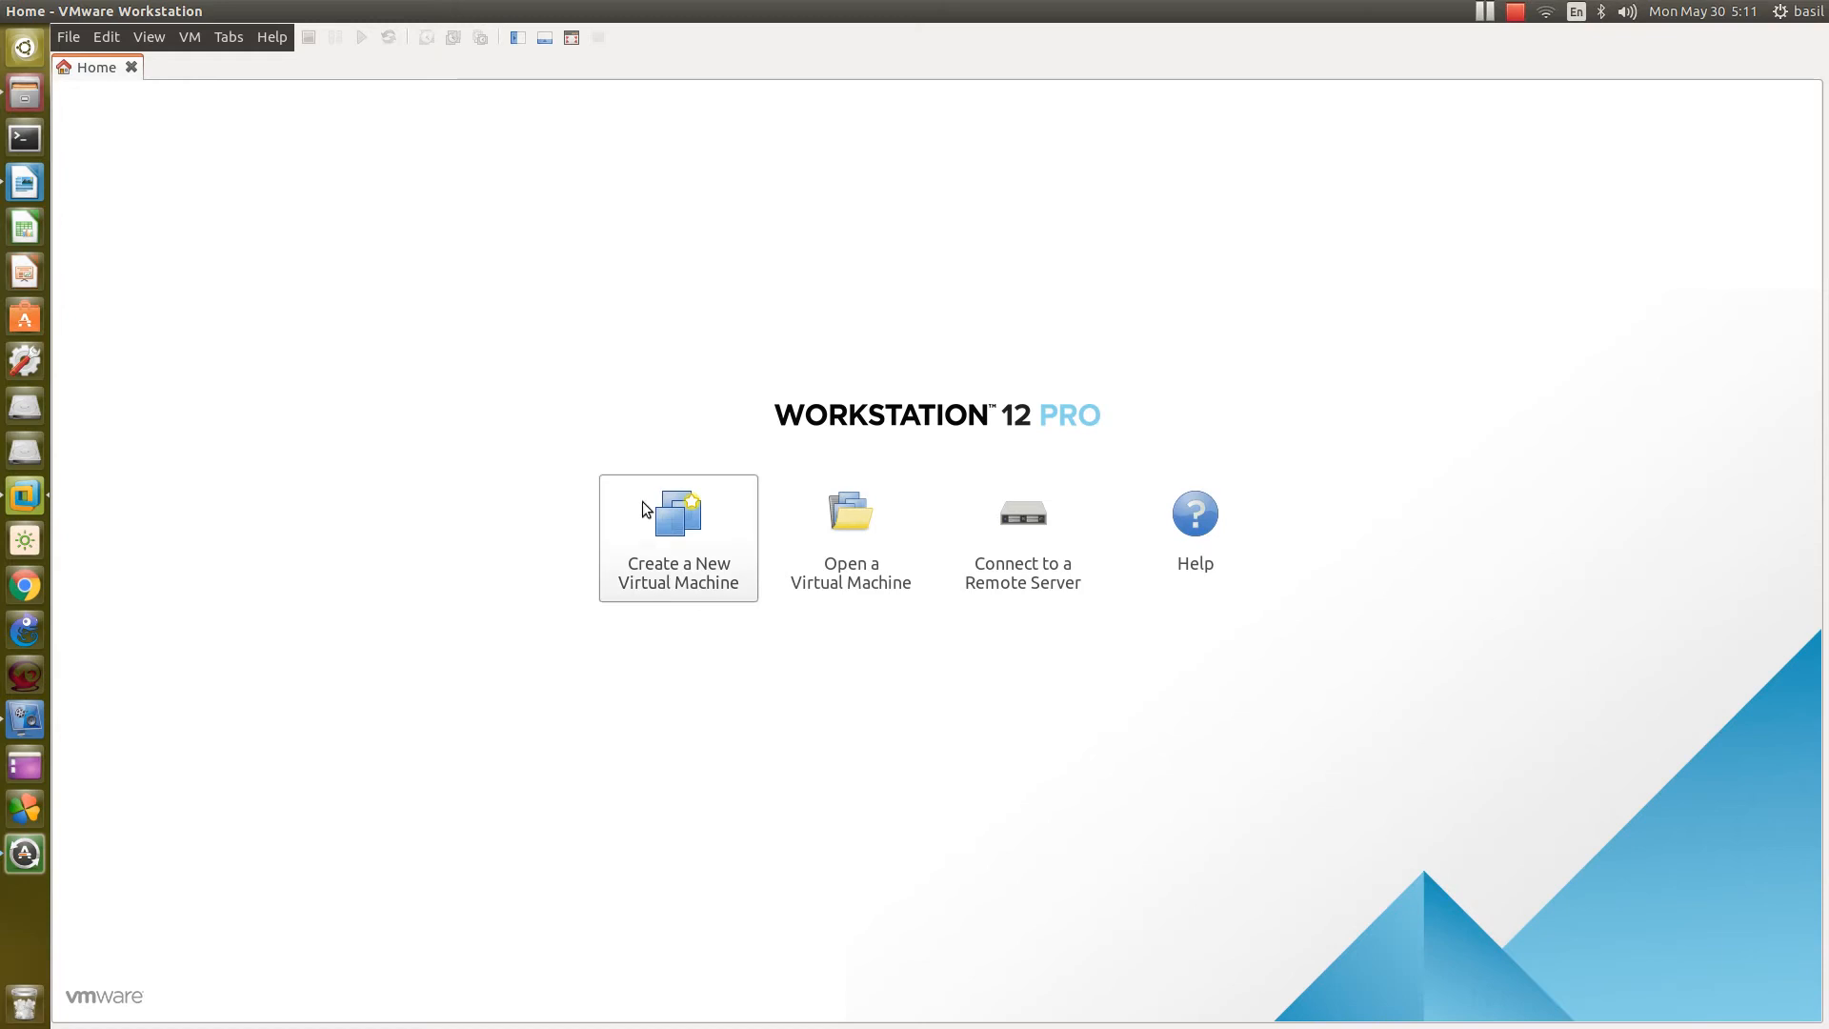
pyautogui.click(66, 36)
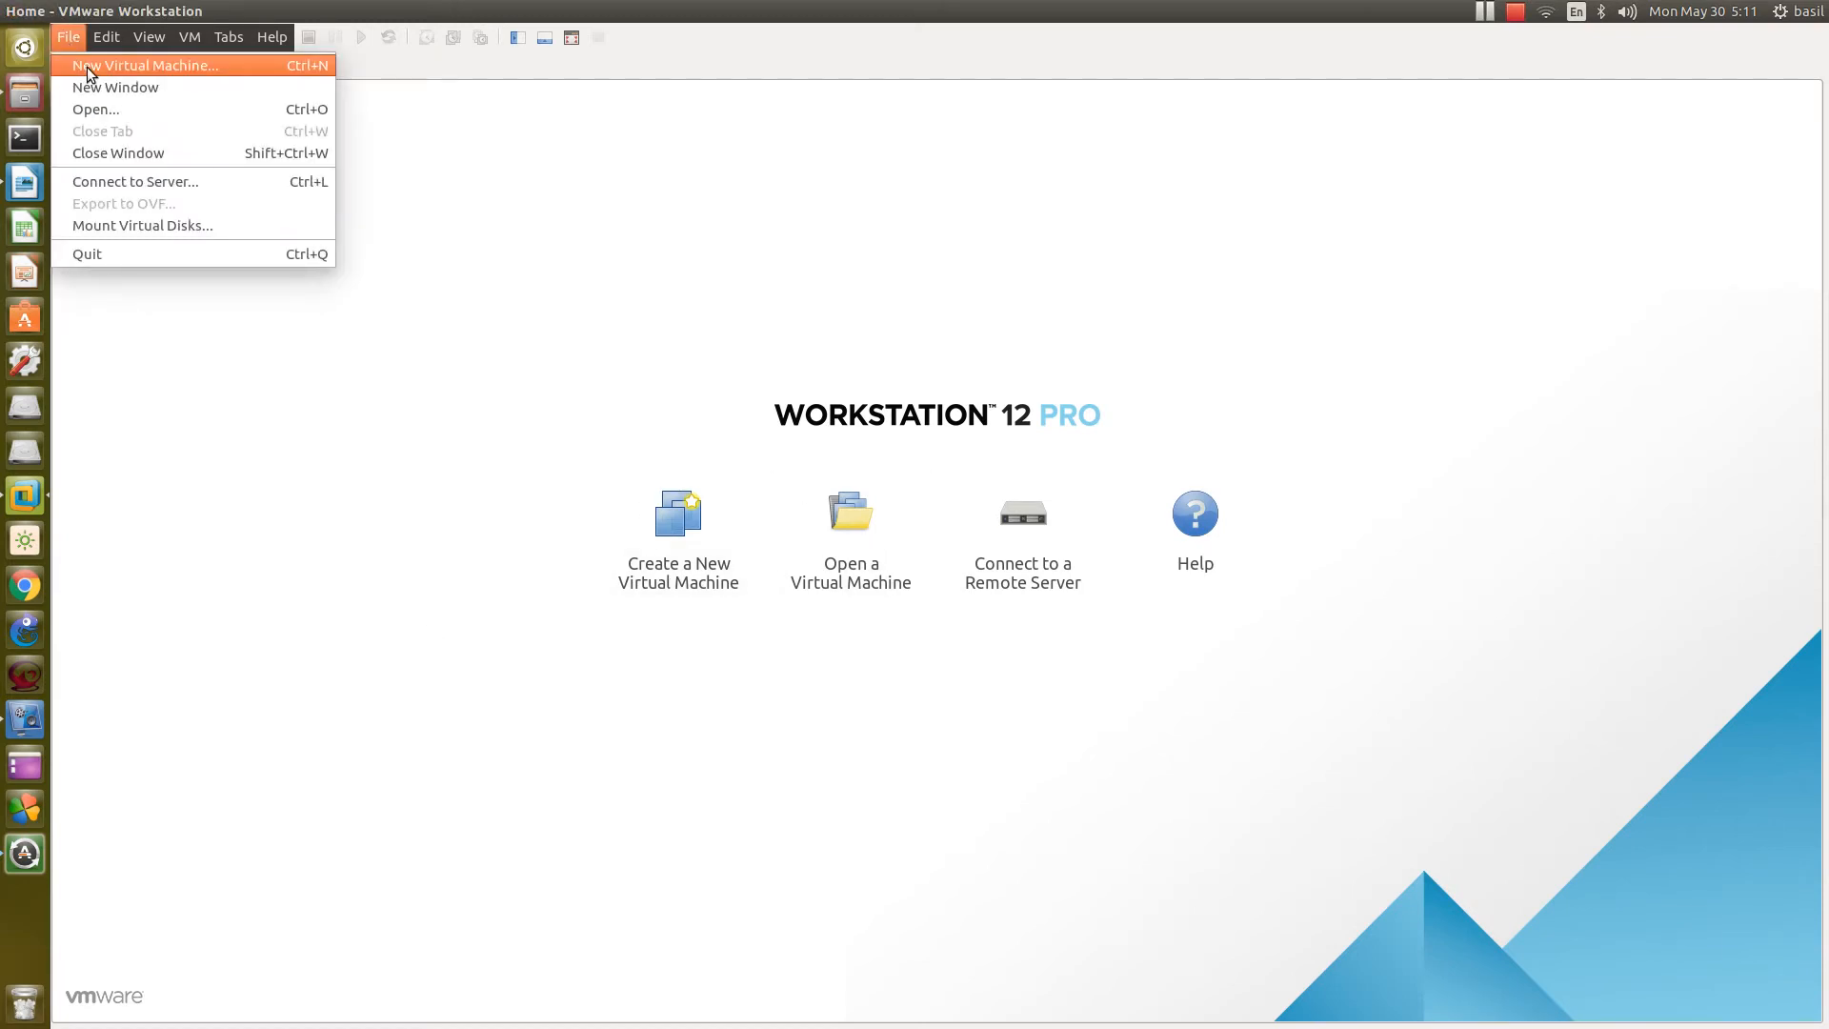
pyautogui.click(306, 66)
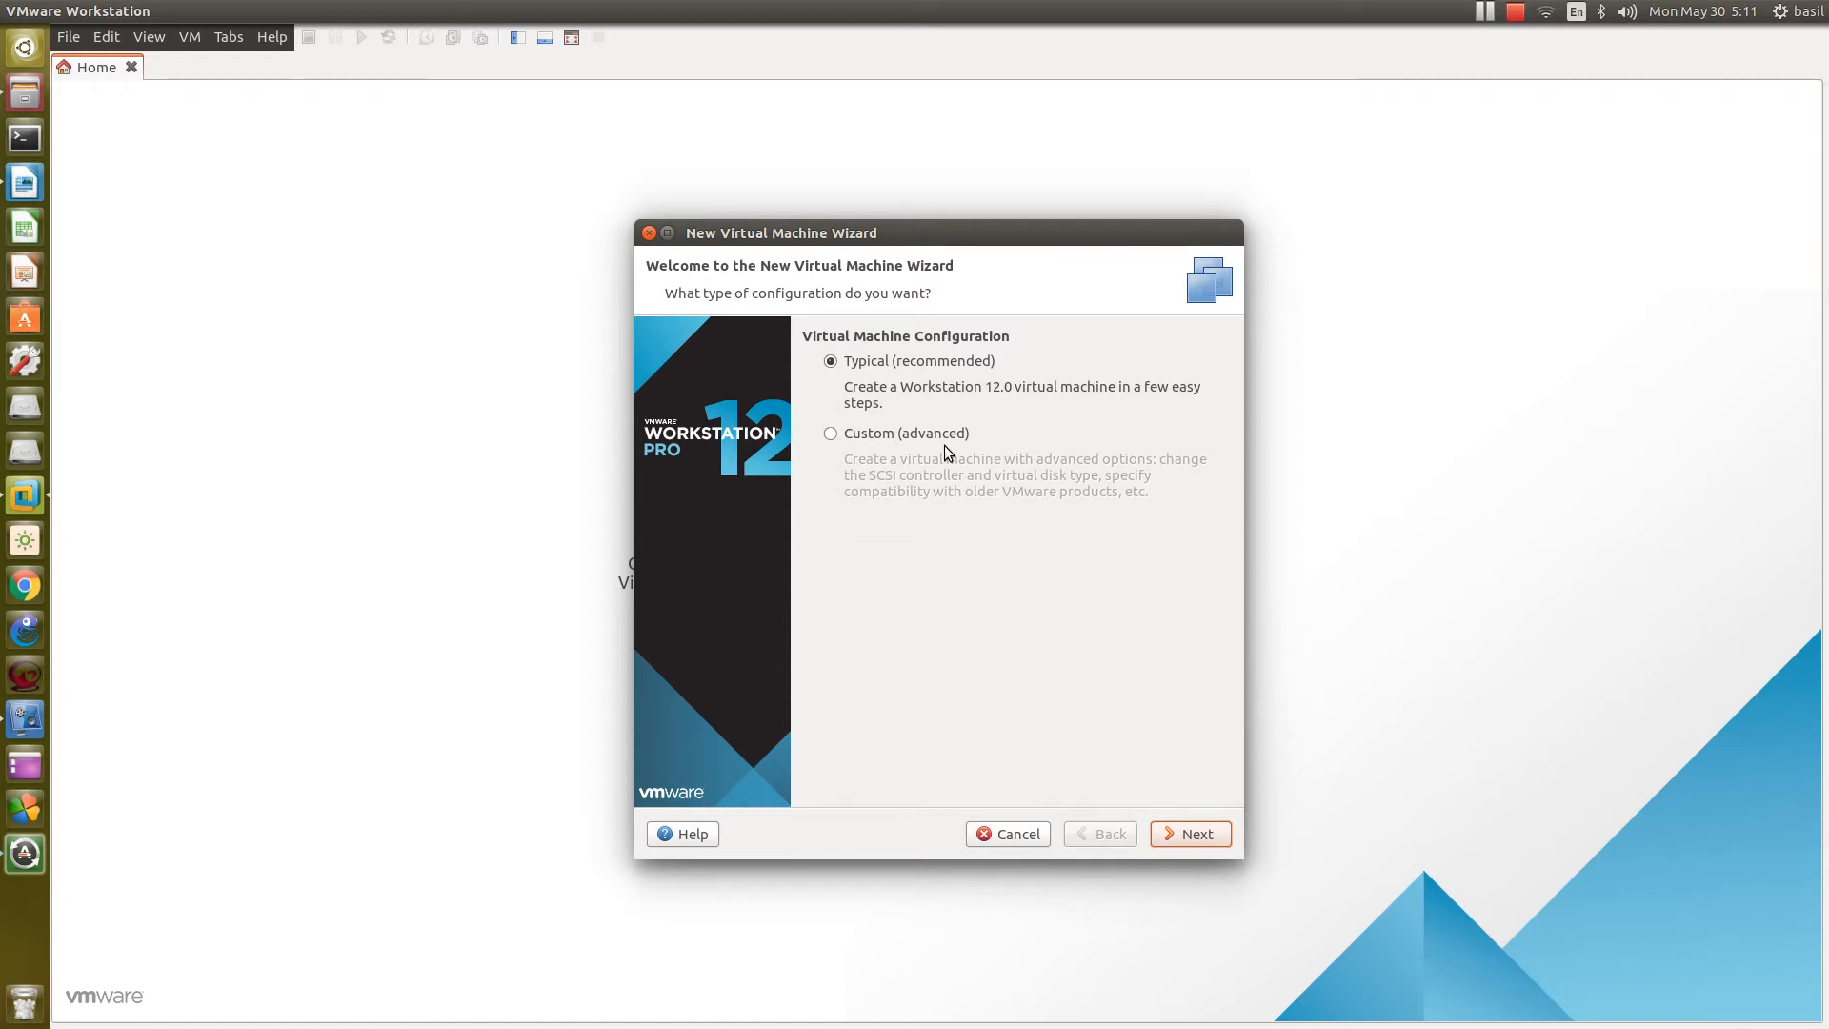
pyautogui.click(1182, 834)
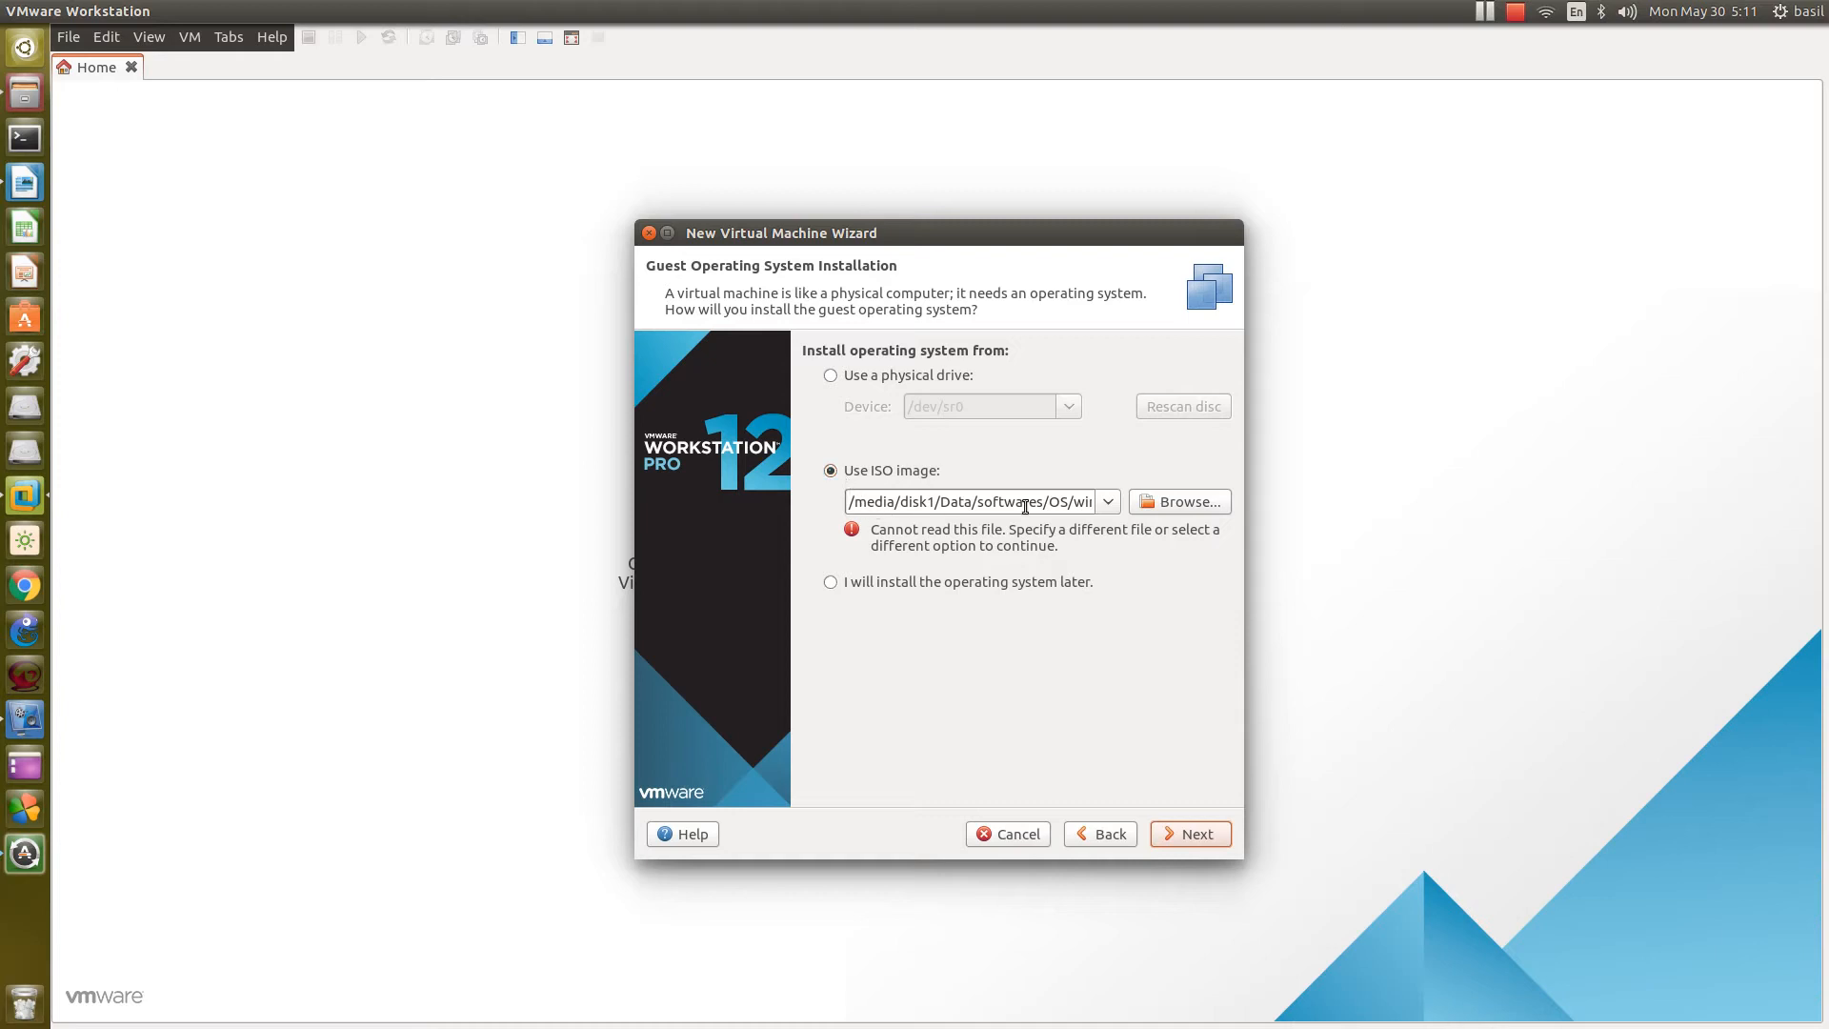
# Step: Browse for an installer ISO image, going into the Data folder of the BA30E25230E214E3 drive under /mnt
pyautogui.click(1177, 505)
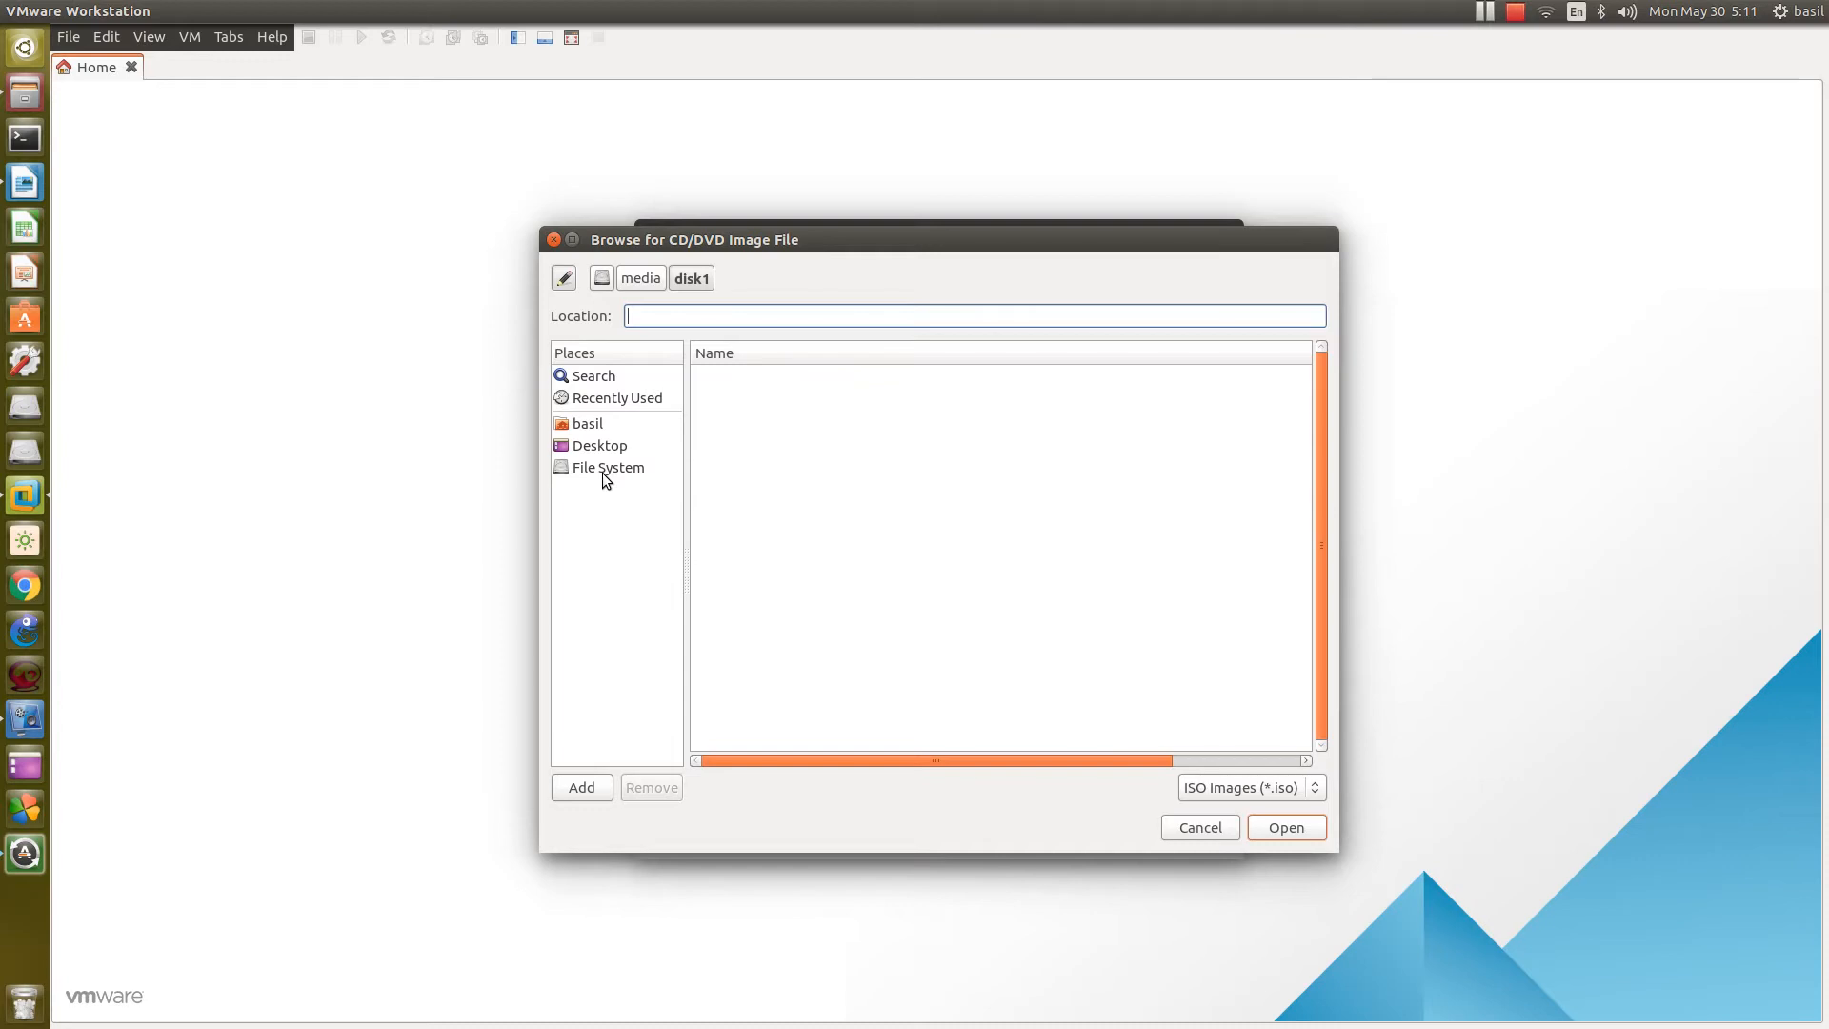
pyautogui.click(605, 470)
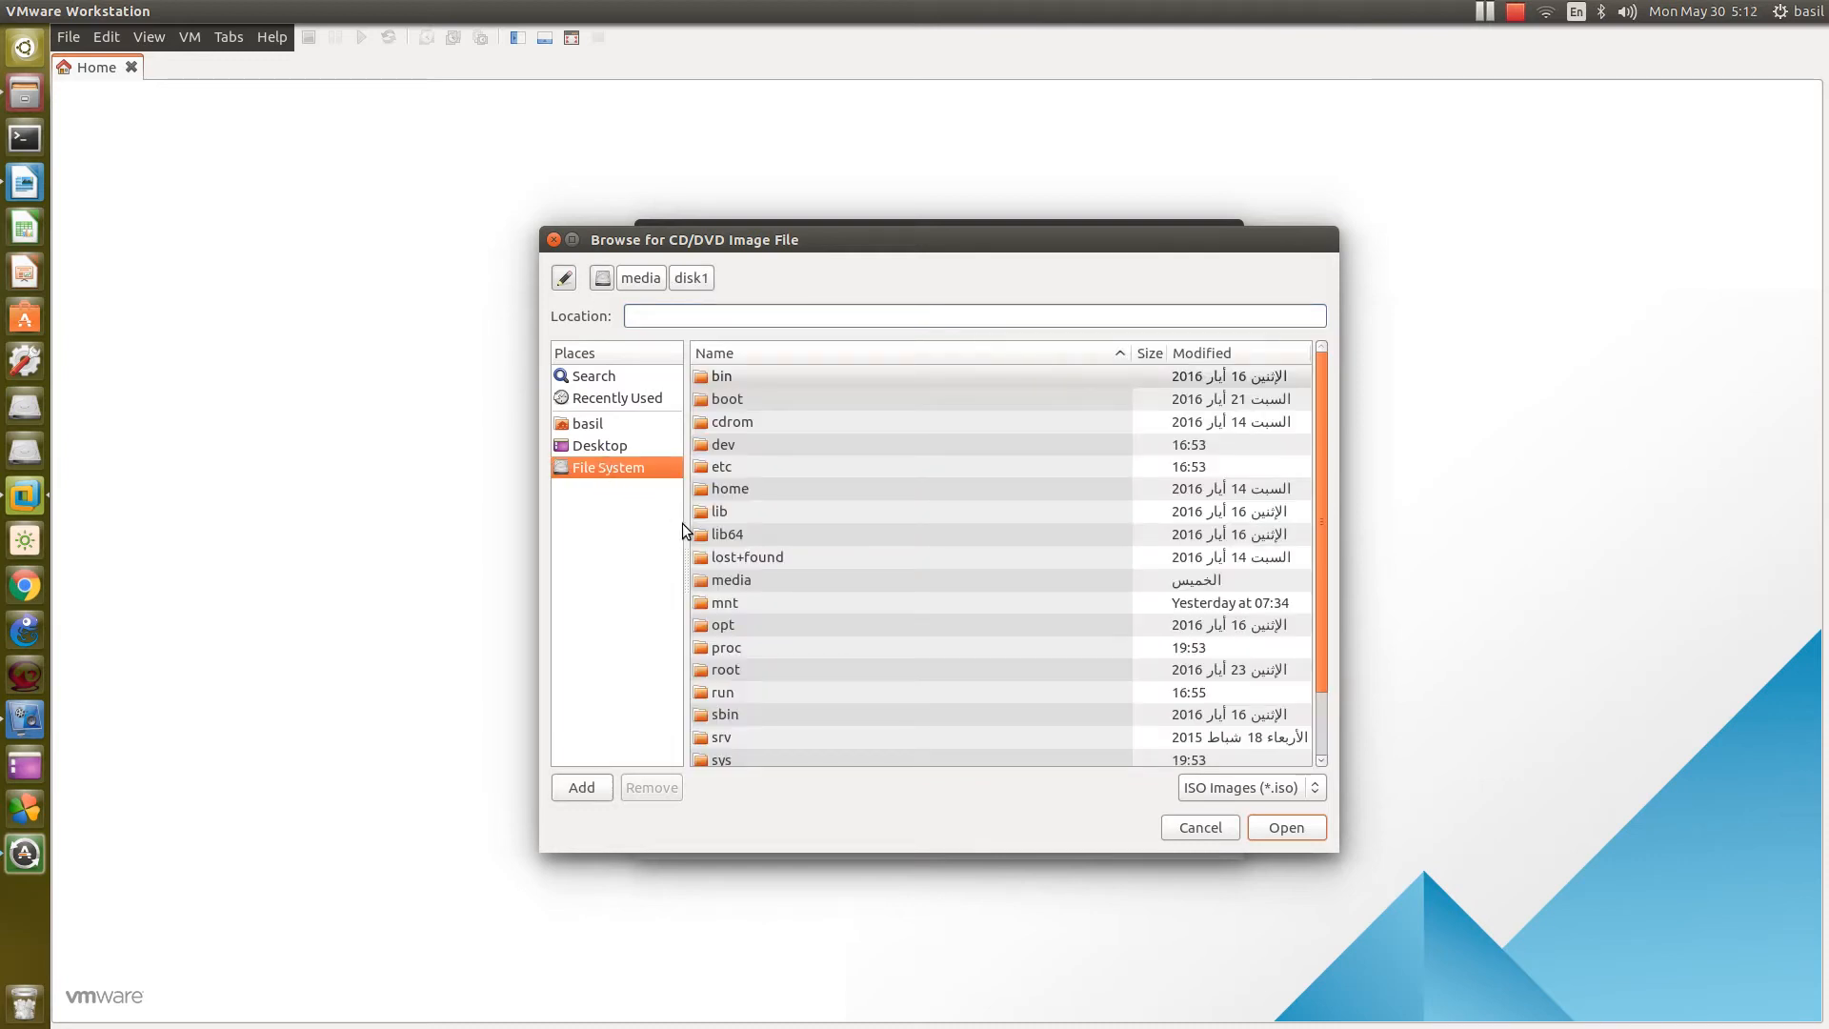
pyautogui.click(717, 467)
pyautogui.write('mnt')
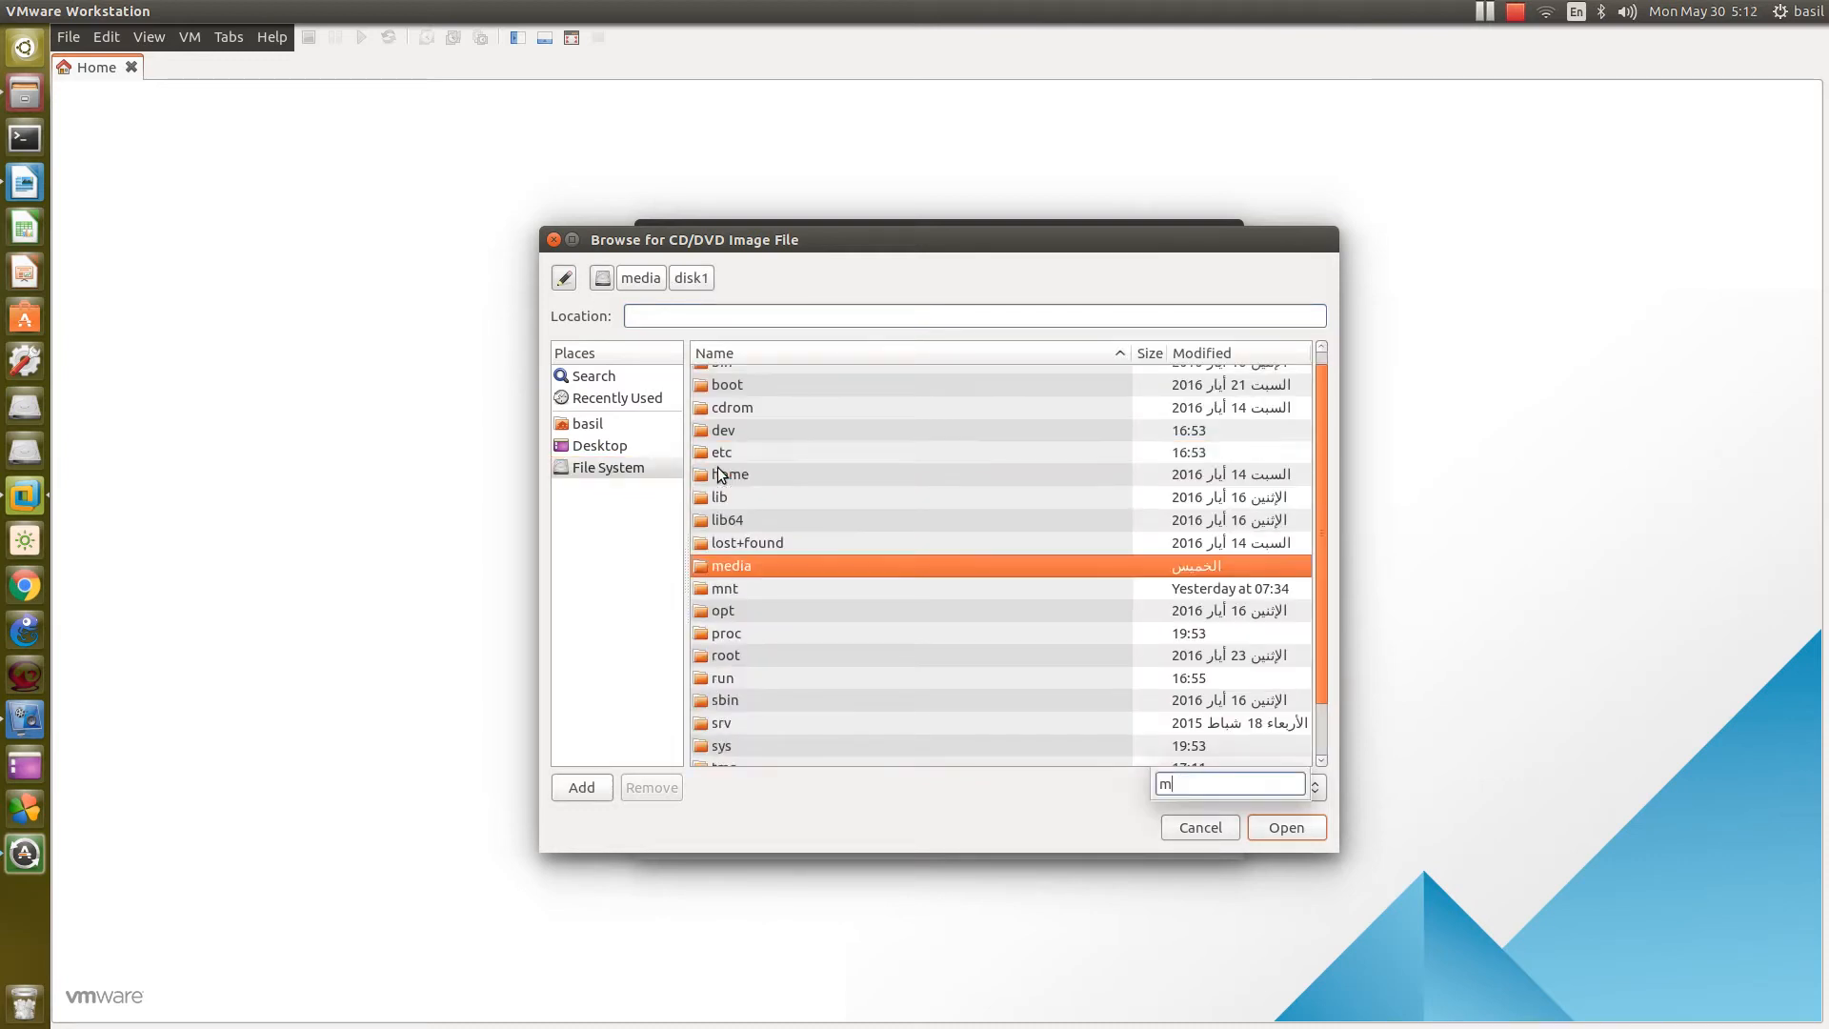
pyautogui.press('Return')
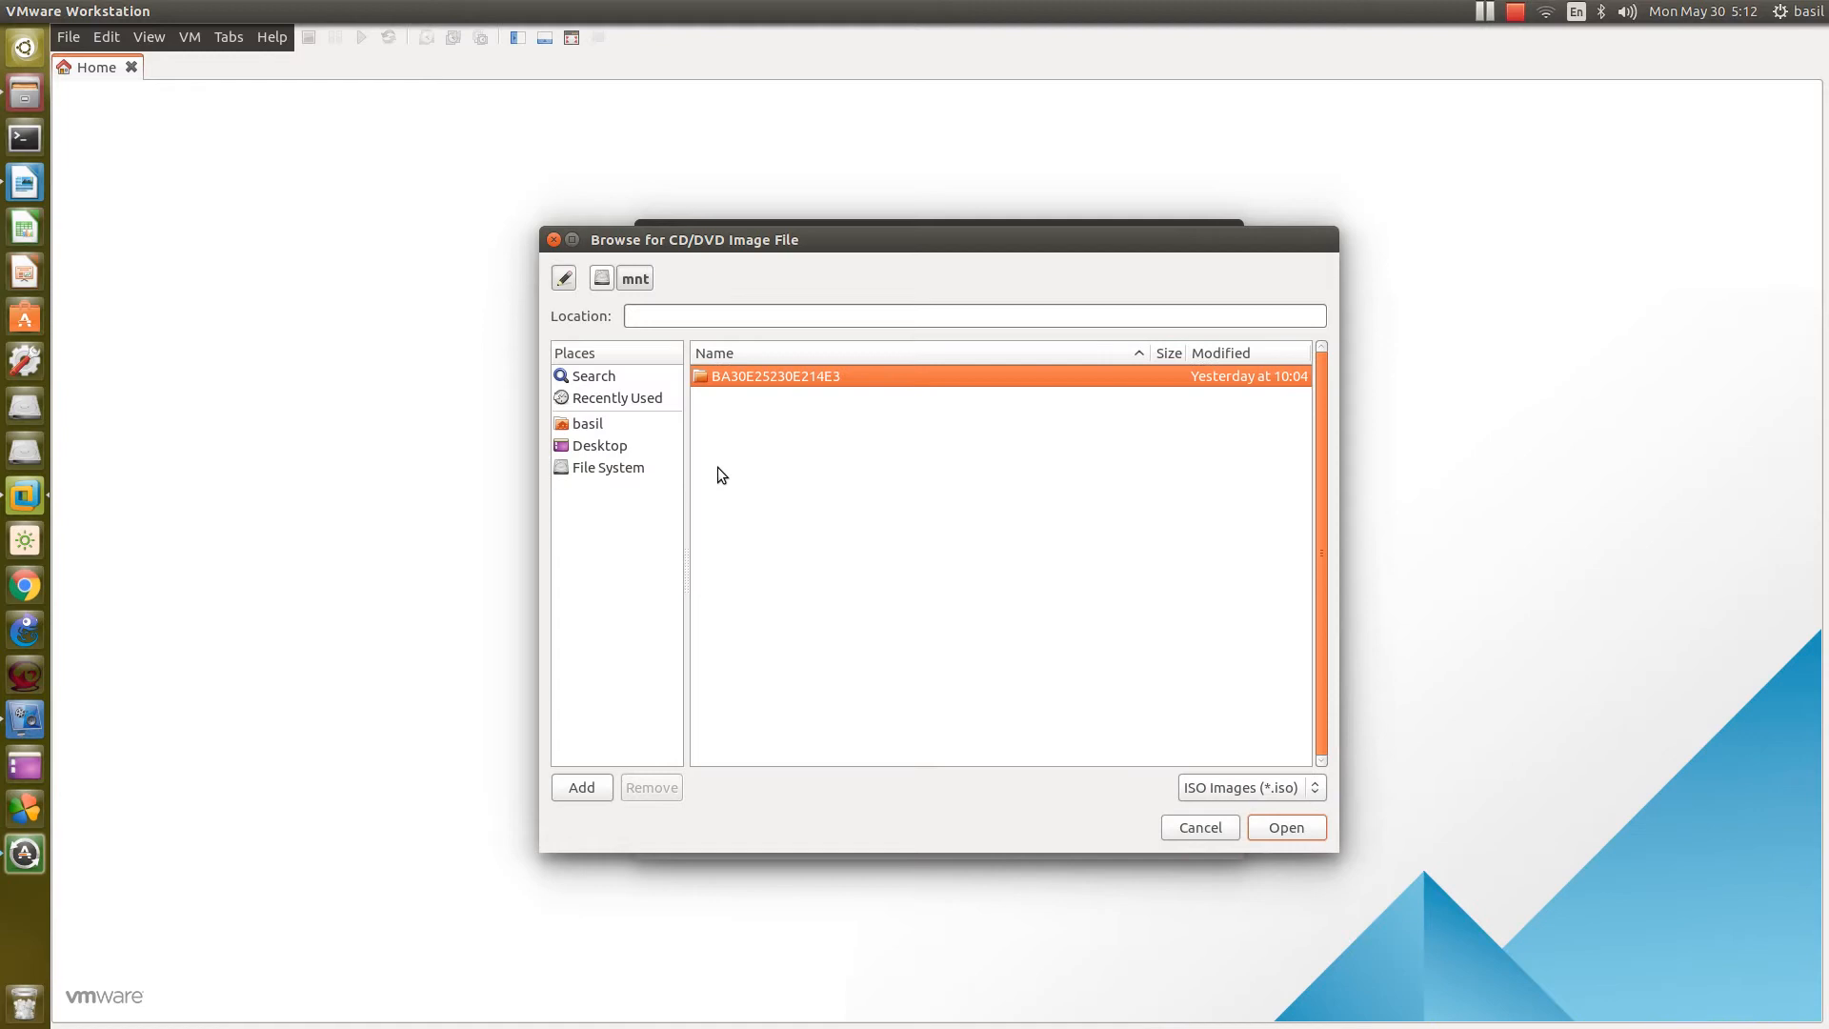
pyautogui.doubleClick(764, 378)
pyautogui.doubleClick(751, 380)
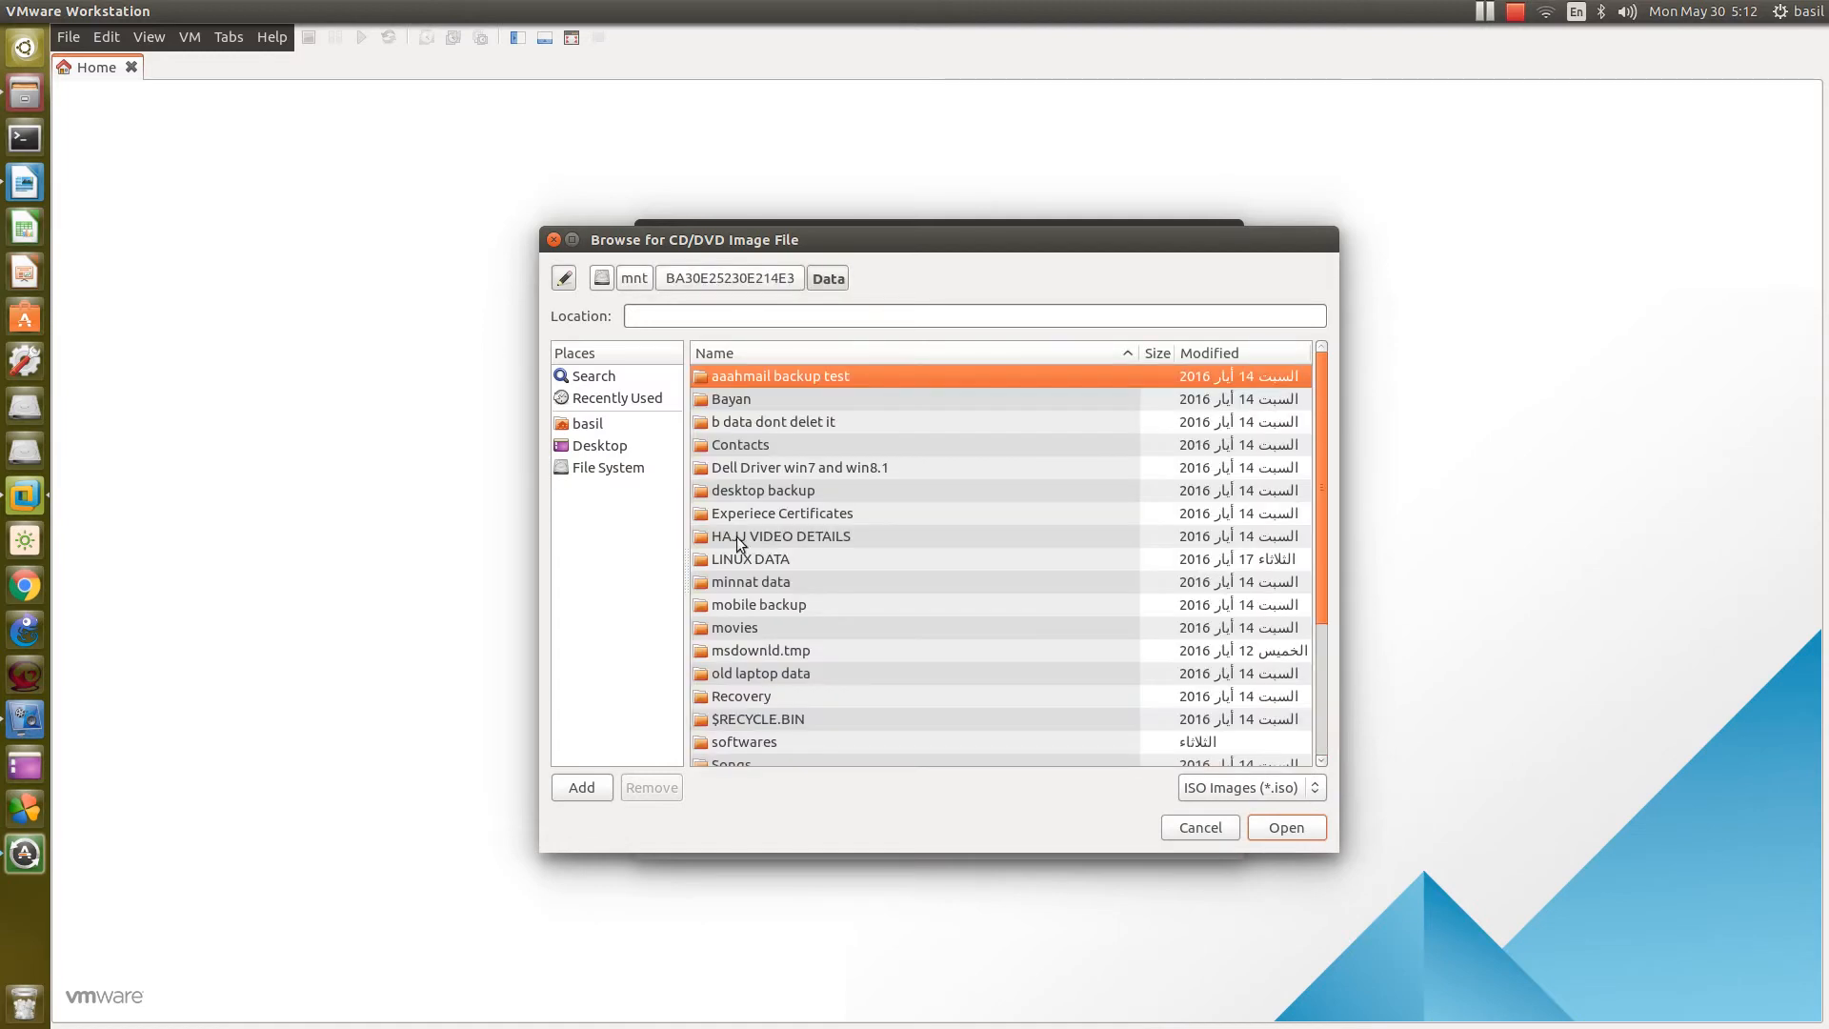
# Step: Choose Win.Server.2008.R2.en-US.July2013.iso from softwares/OS/windows 2008 r2 as the installer image and continue
pyautogui.click(745, 544)
pyautogui.write('soft')
pyautogui.press('Return')
pyautogui.write('os')
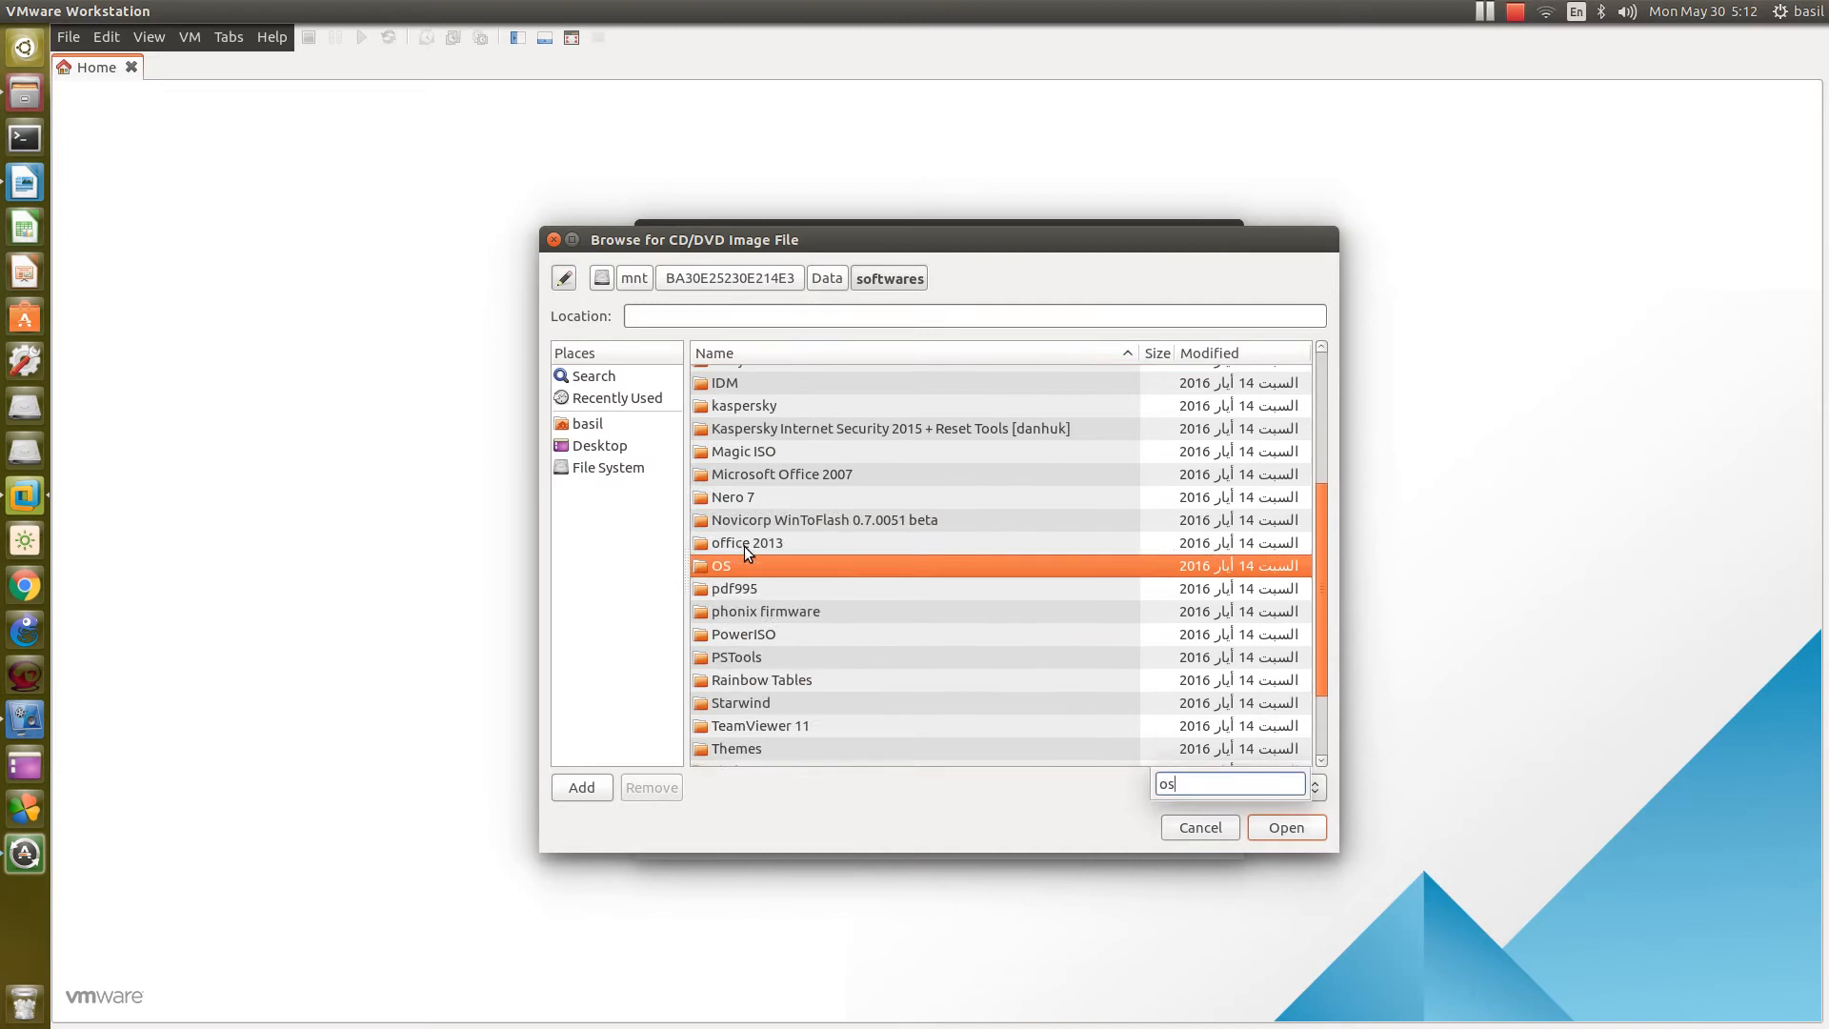
pyautogui.press('Return')
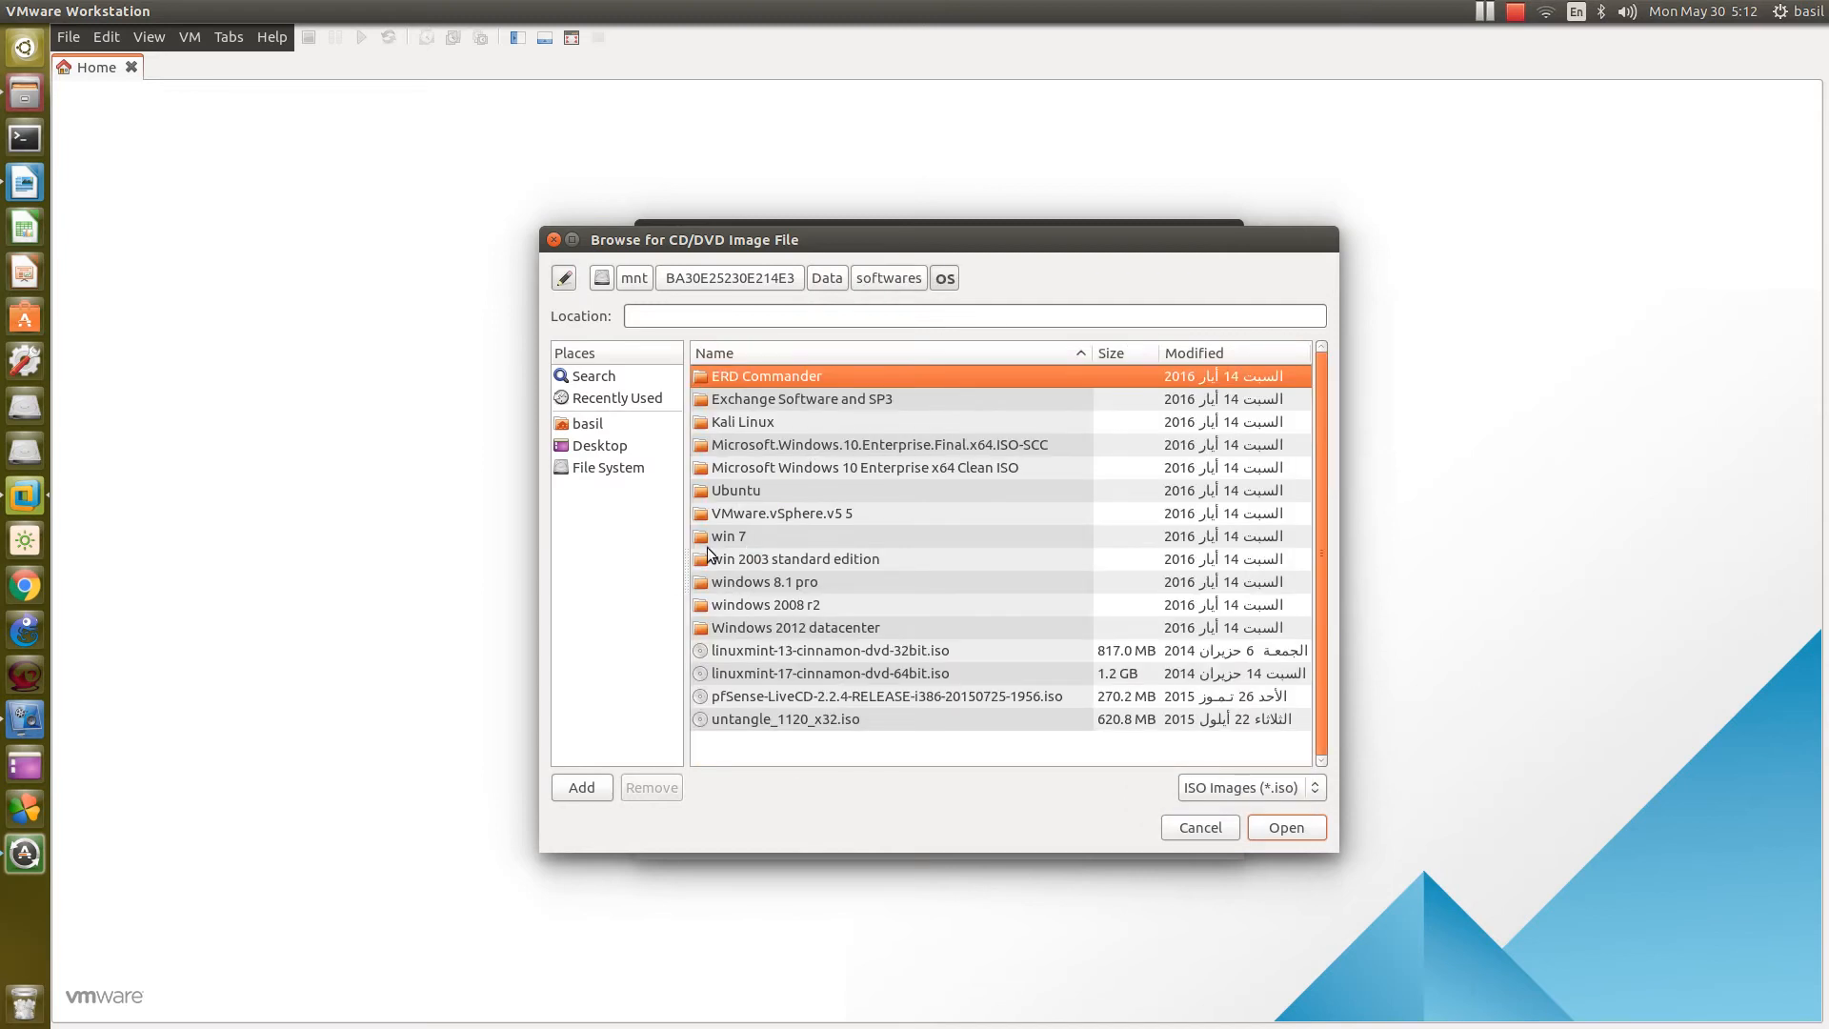
pyautogui.doubleClick(776, 603)
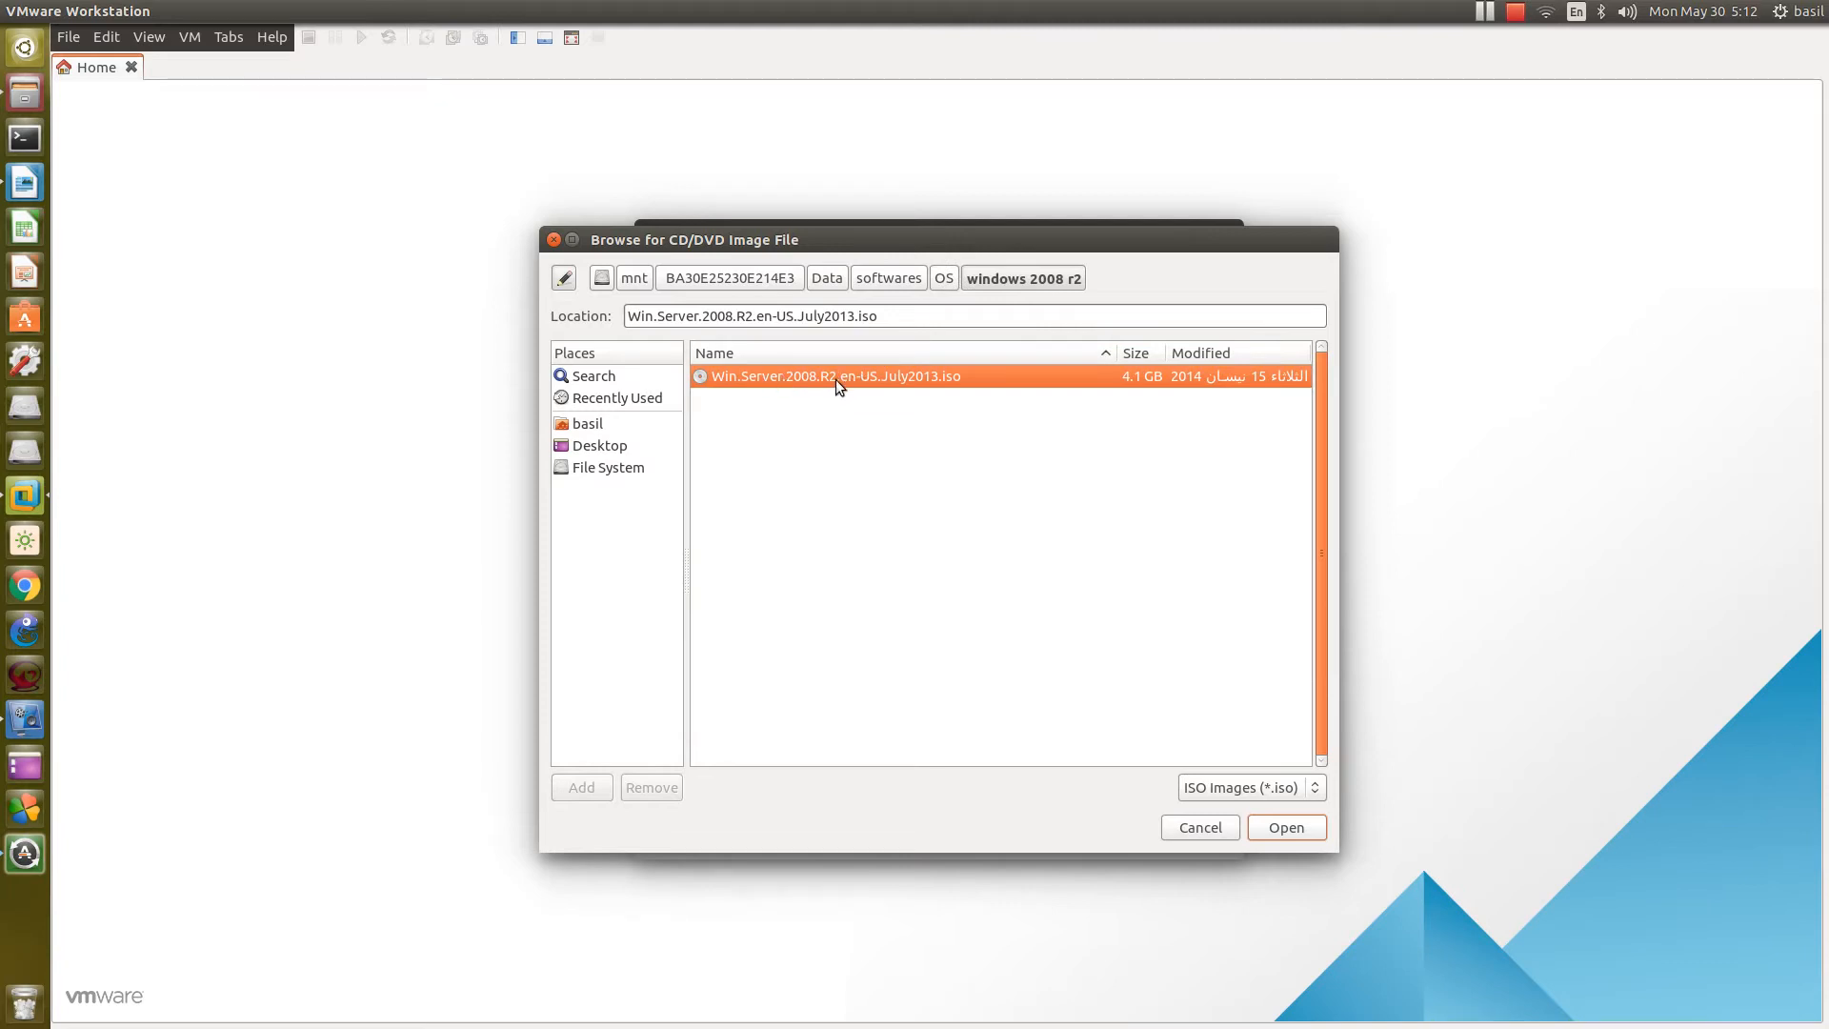
pyautogui.press('Return')
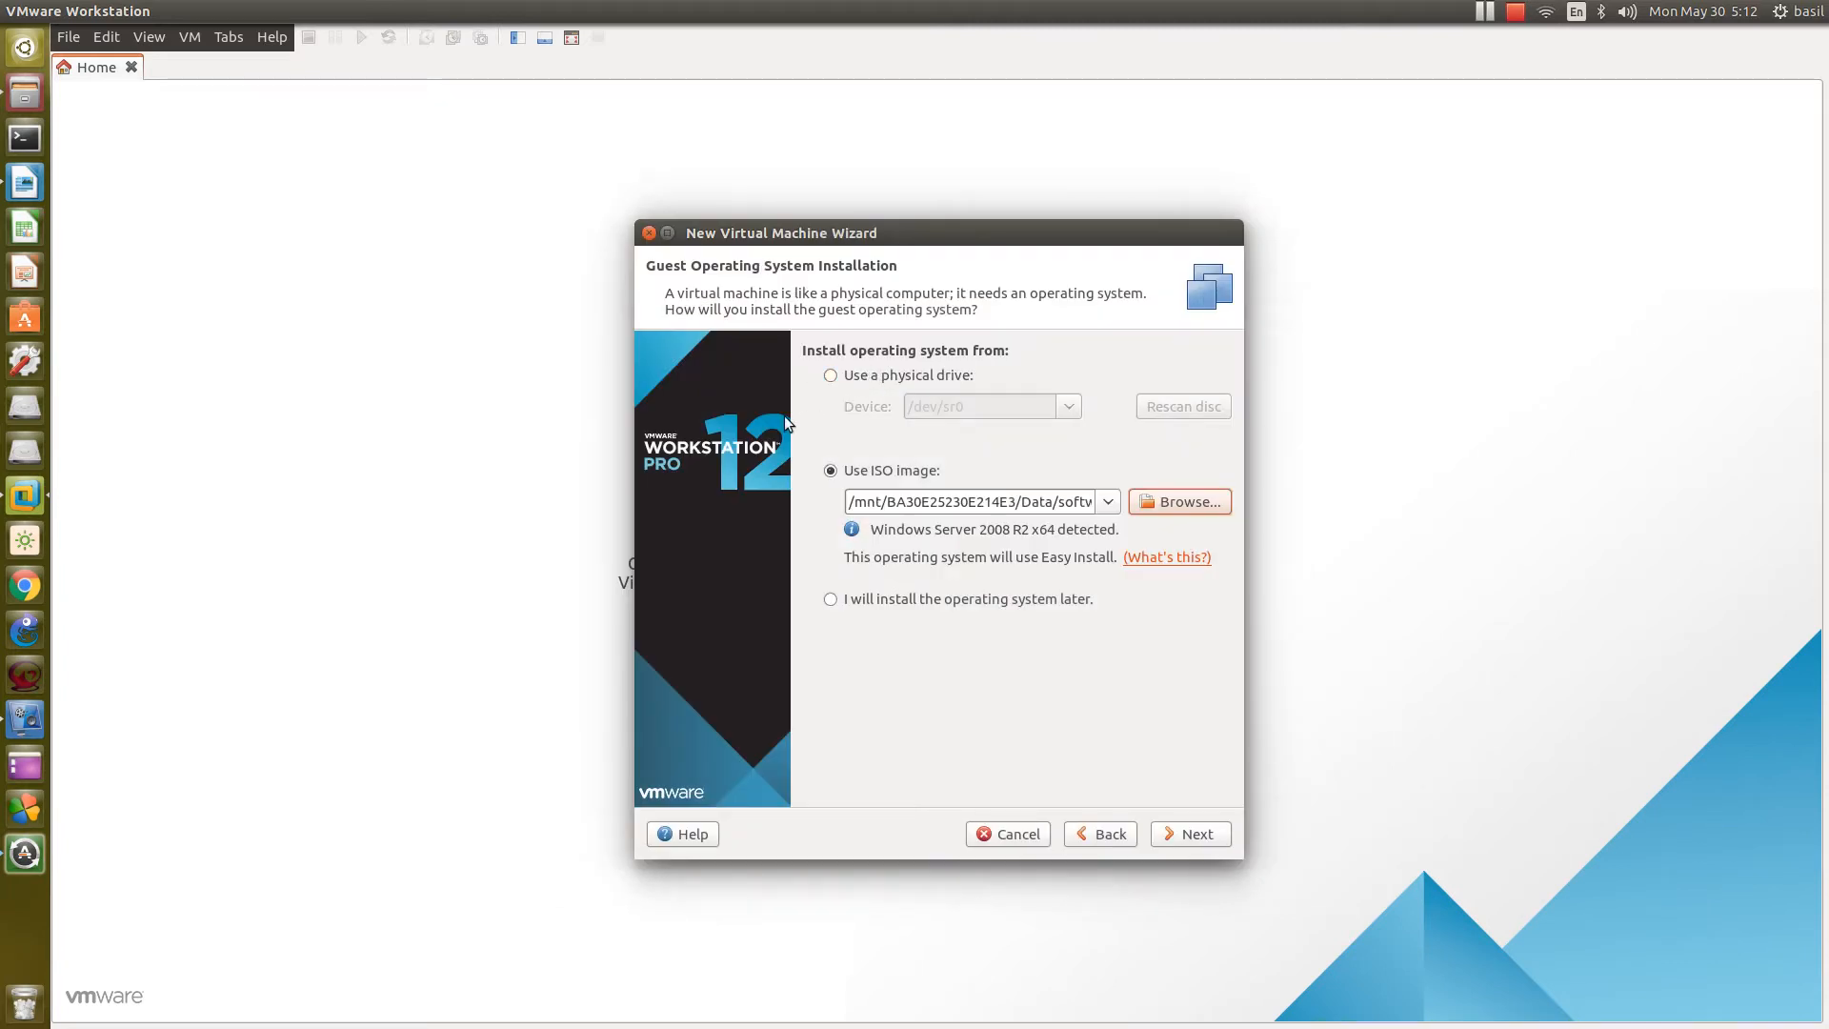
pyautogui.click(1211, 836)
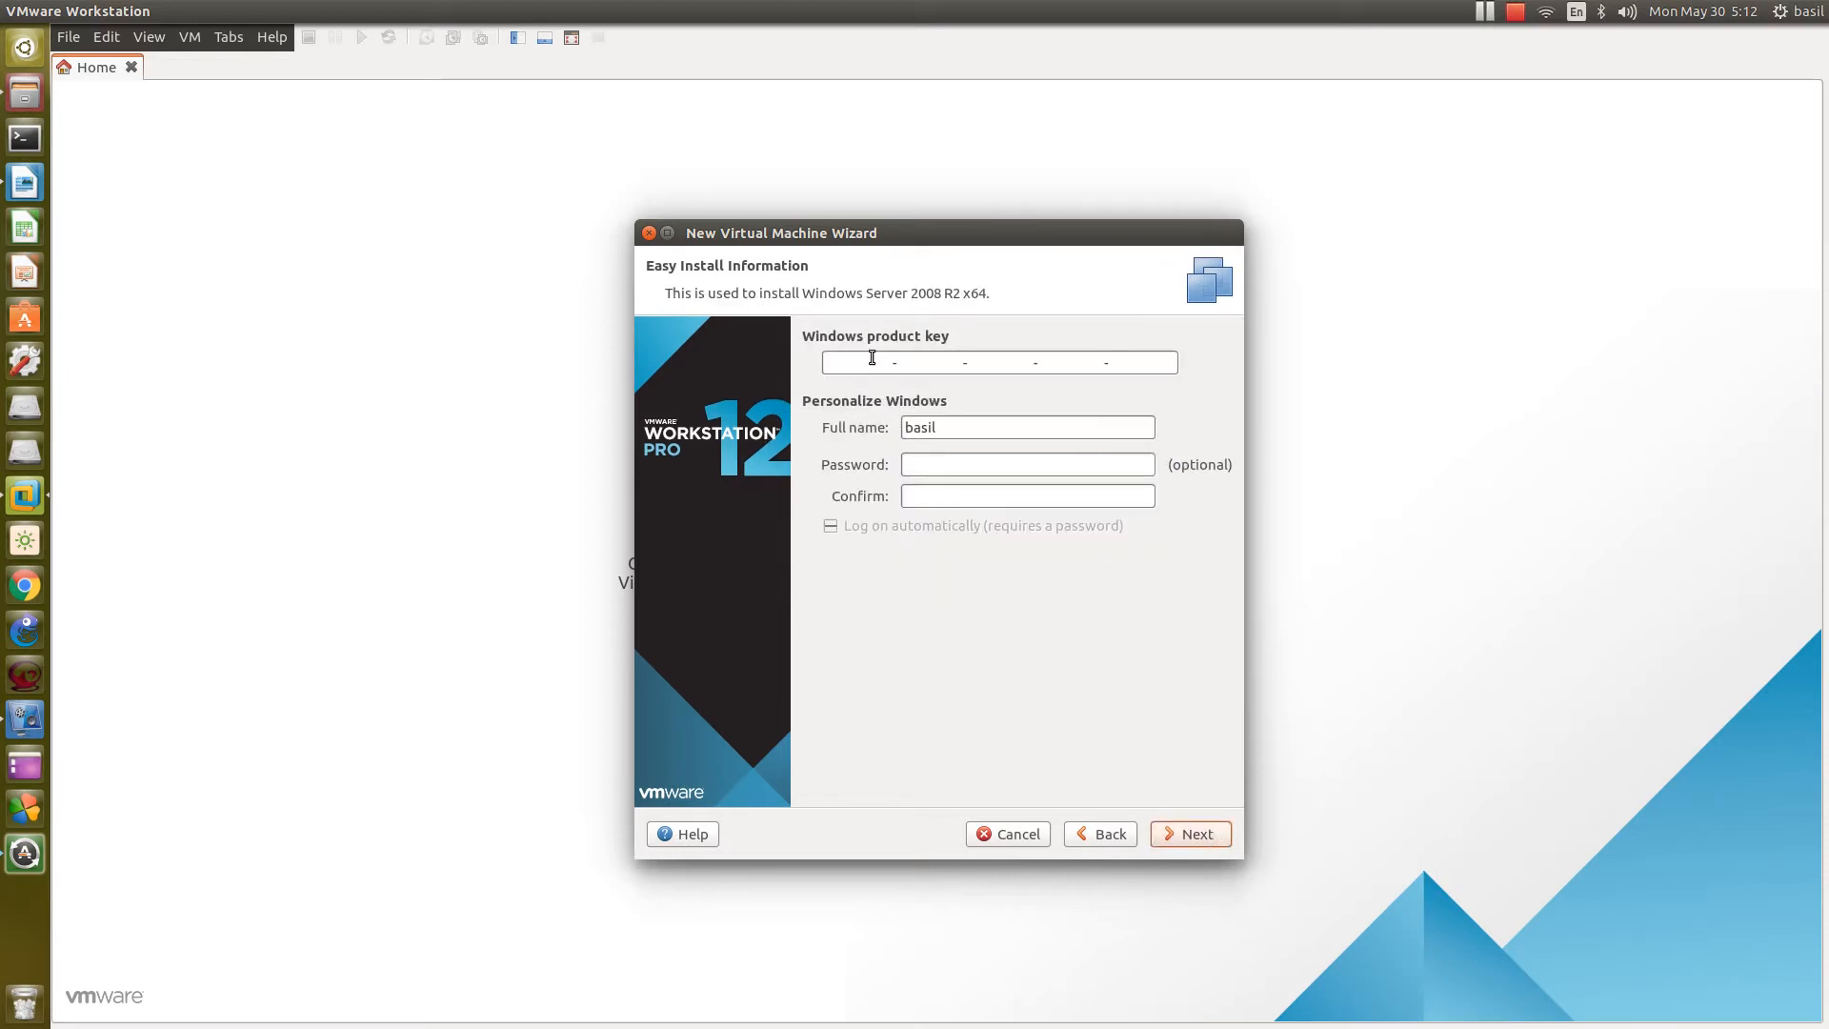
# Step: Proceed through the Easy Install information without a Windows product key or password, keeping the default full name
pyautogui.click(940, 430)
pyautogui.click(928, 470)
pyautogui.click(1192, 832)
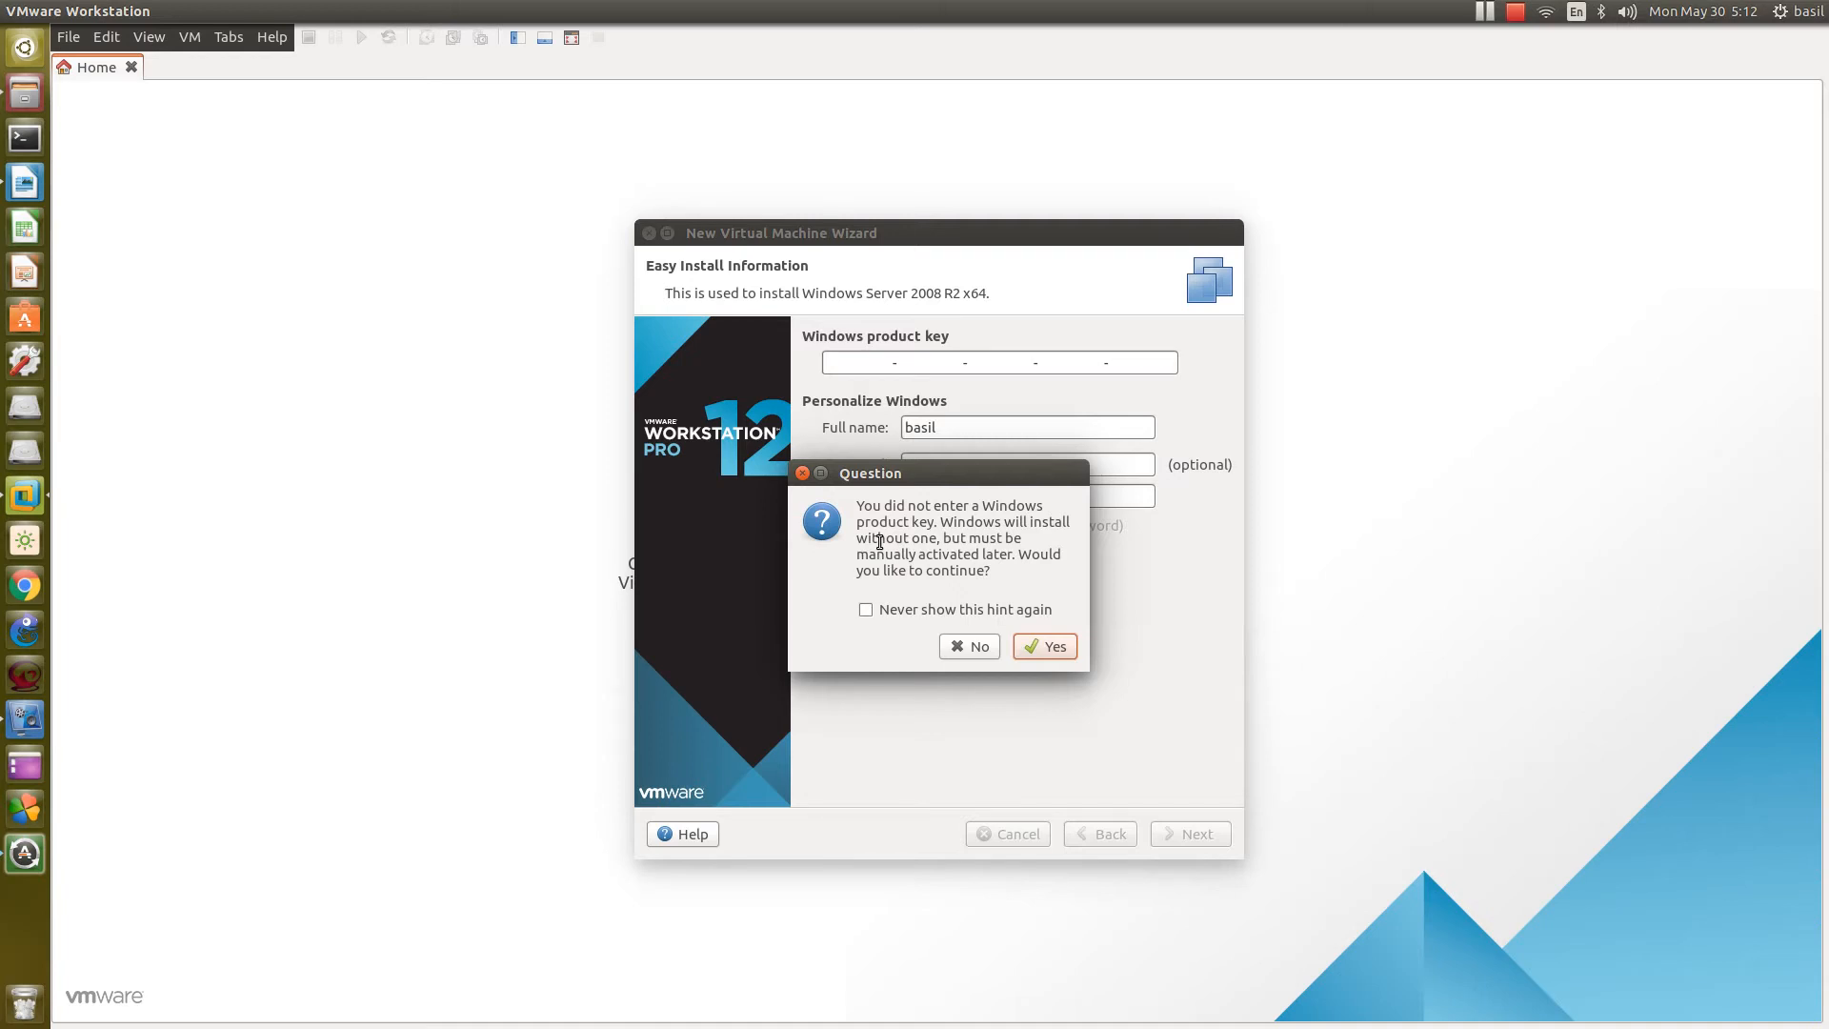
pyautogui.click(1061, 649)
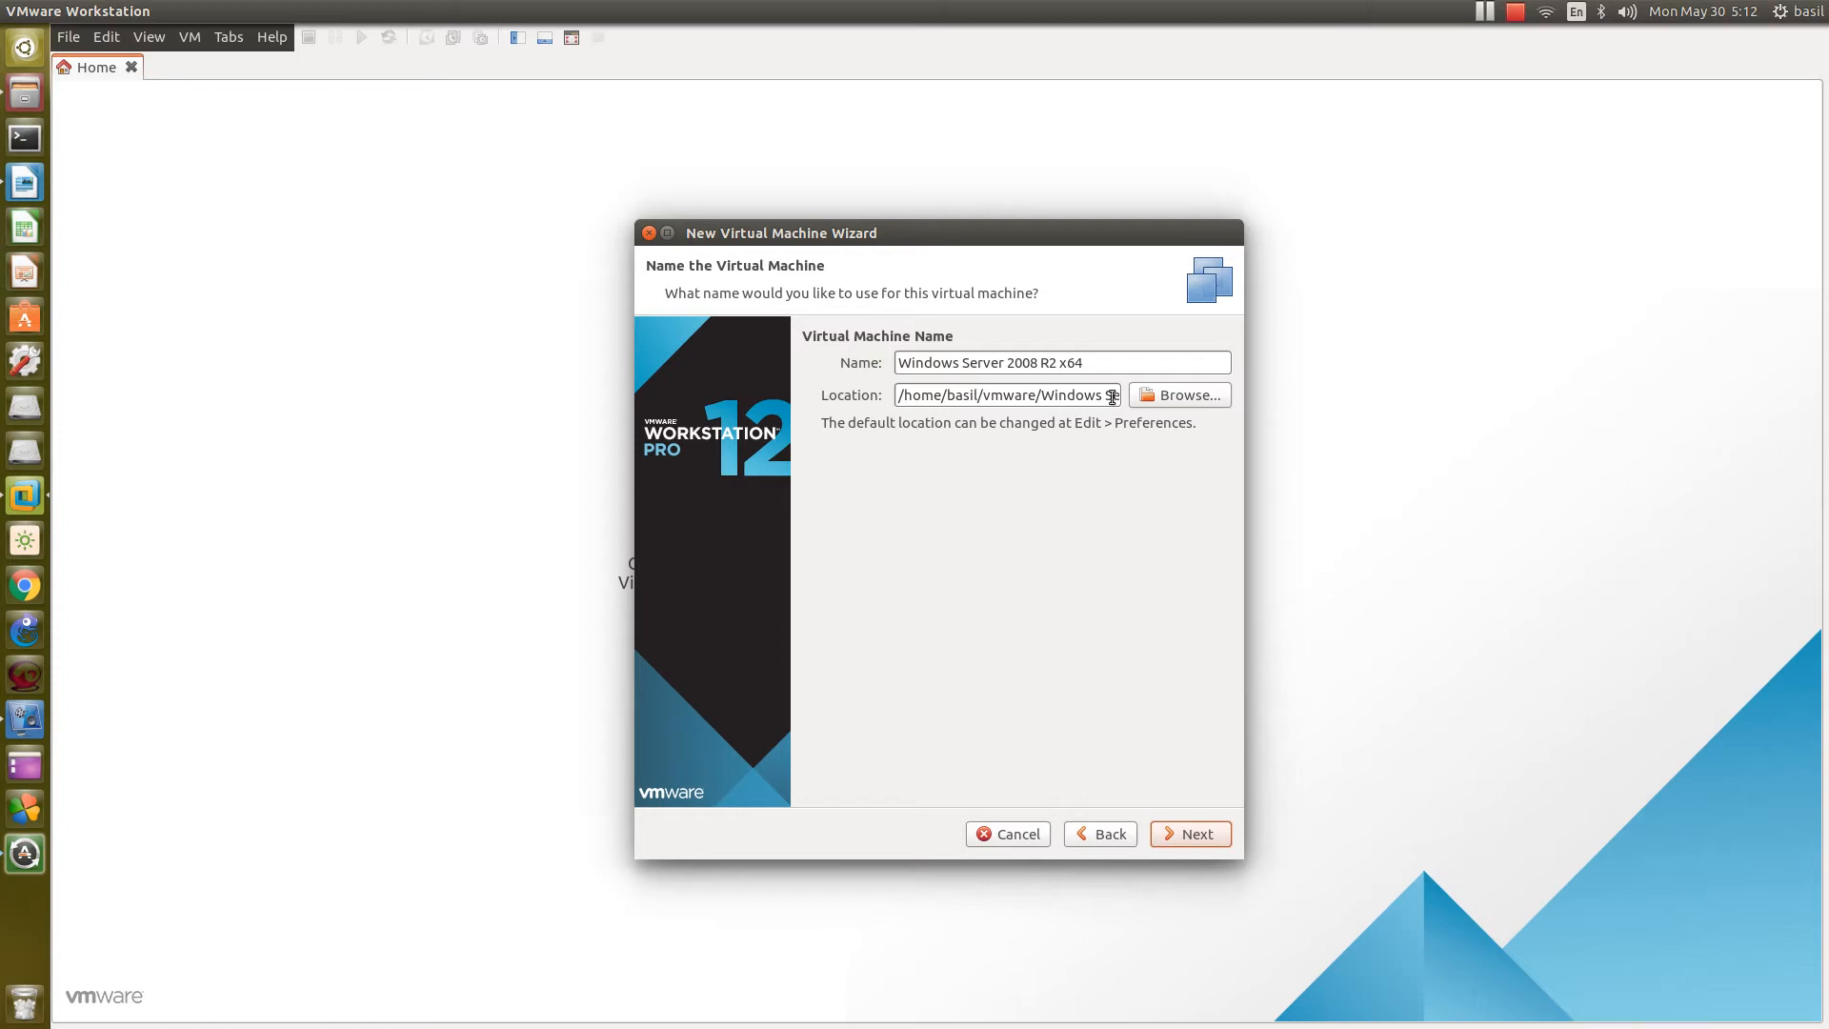
# Step: Set the virtual machine's location to a new folder named VMLAB1 on the BA30E25230E214E3 drive under /mnt
pyautogui.click(1167, 400)
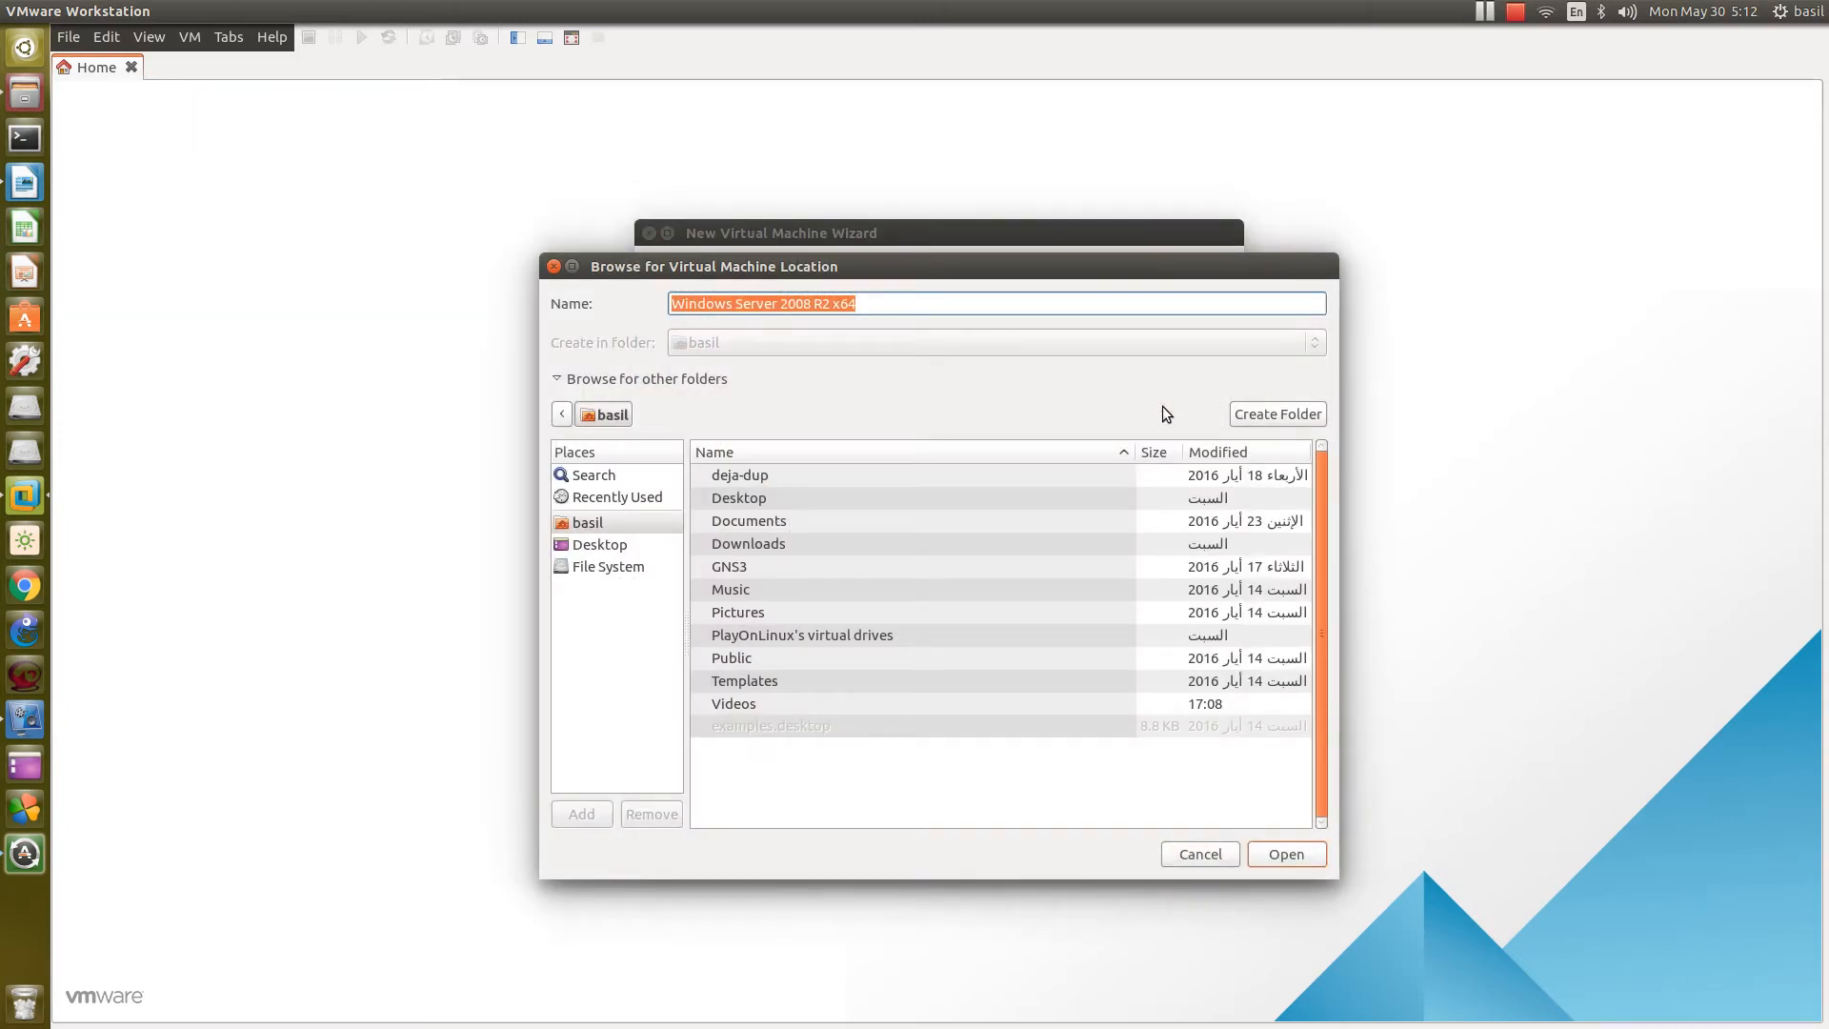
pyautogui.click(592, 567)
pyautogui.doubleClick(730, 701)
pyautogui.doubleClick(729, 477)
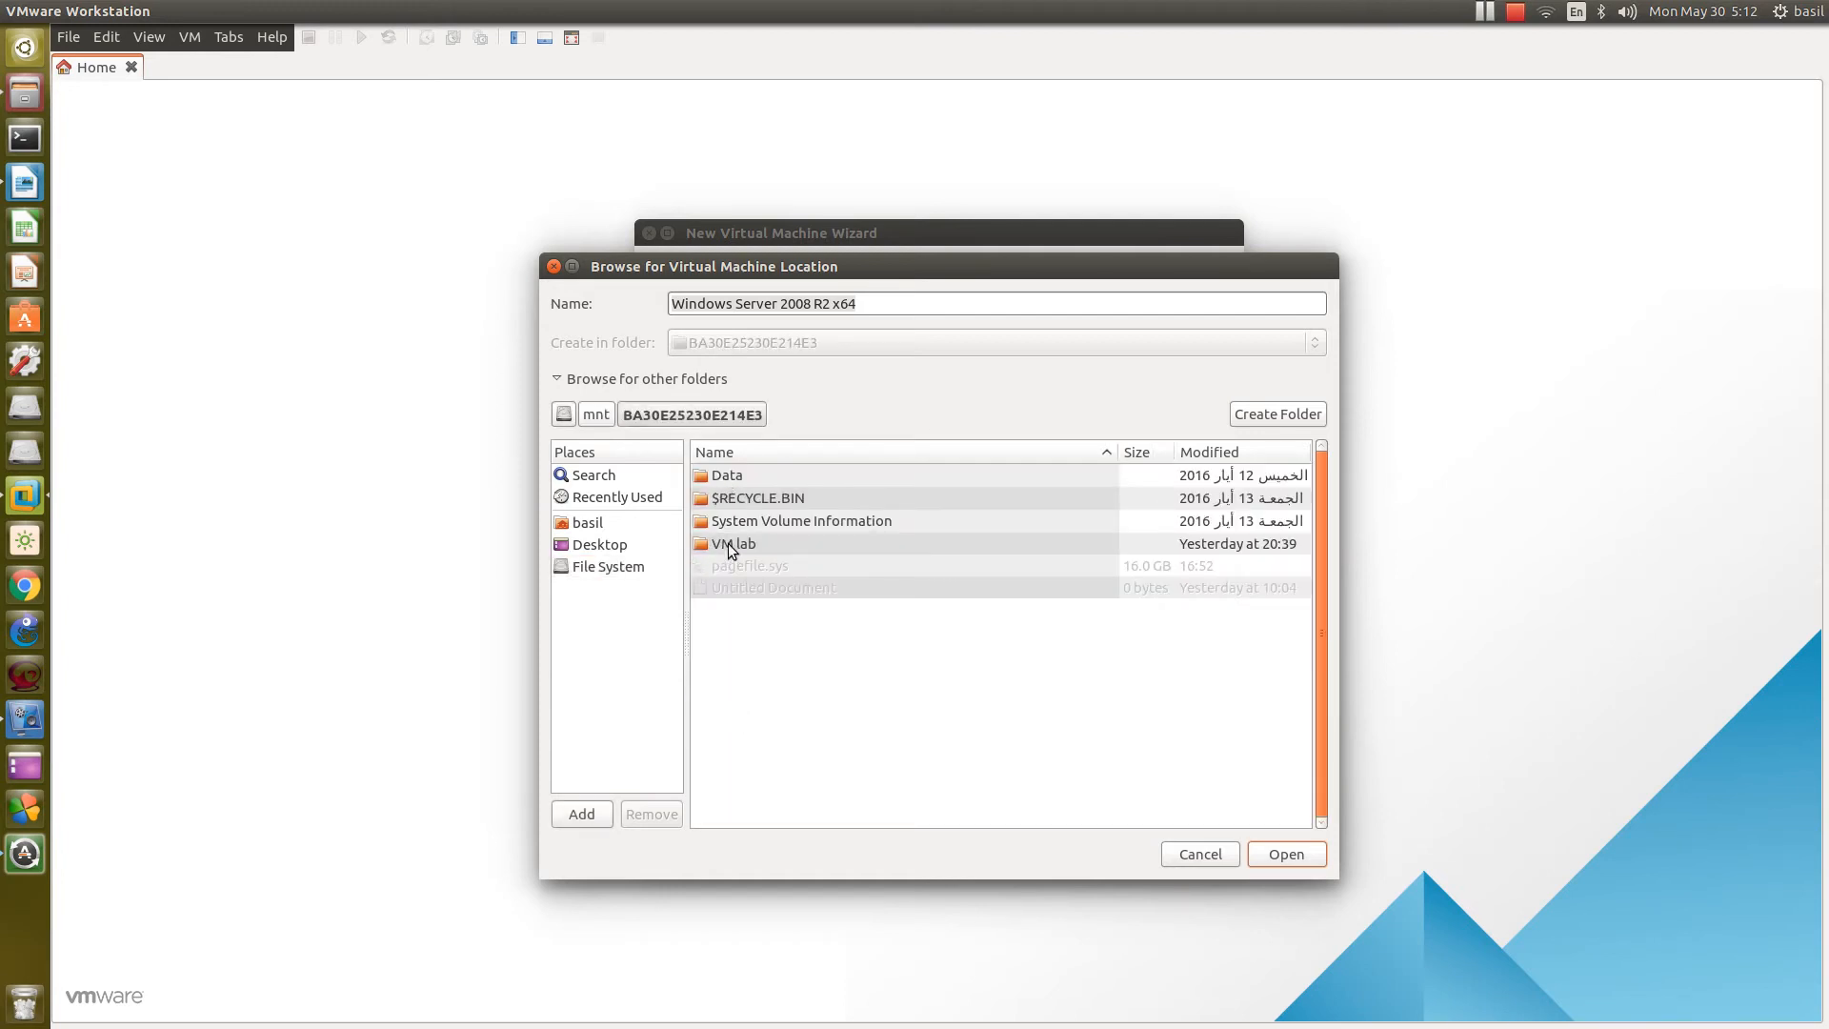
pyautogui.click(1320, 415)
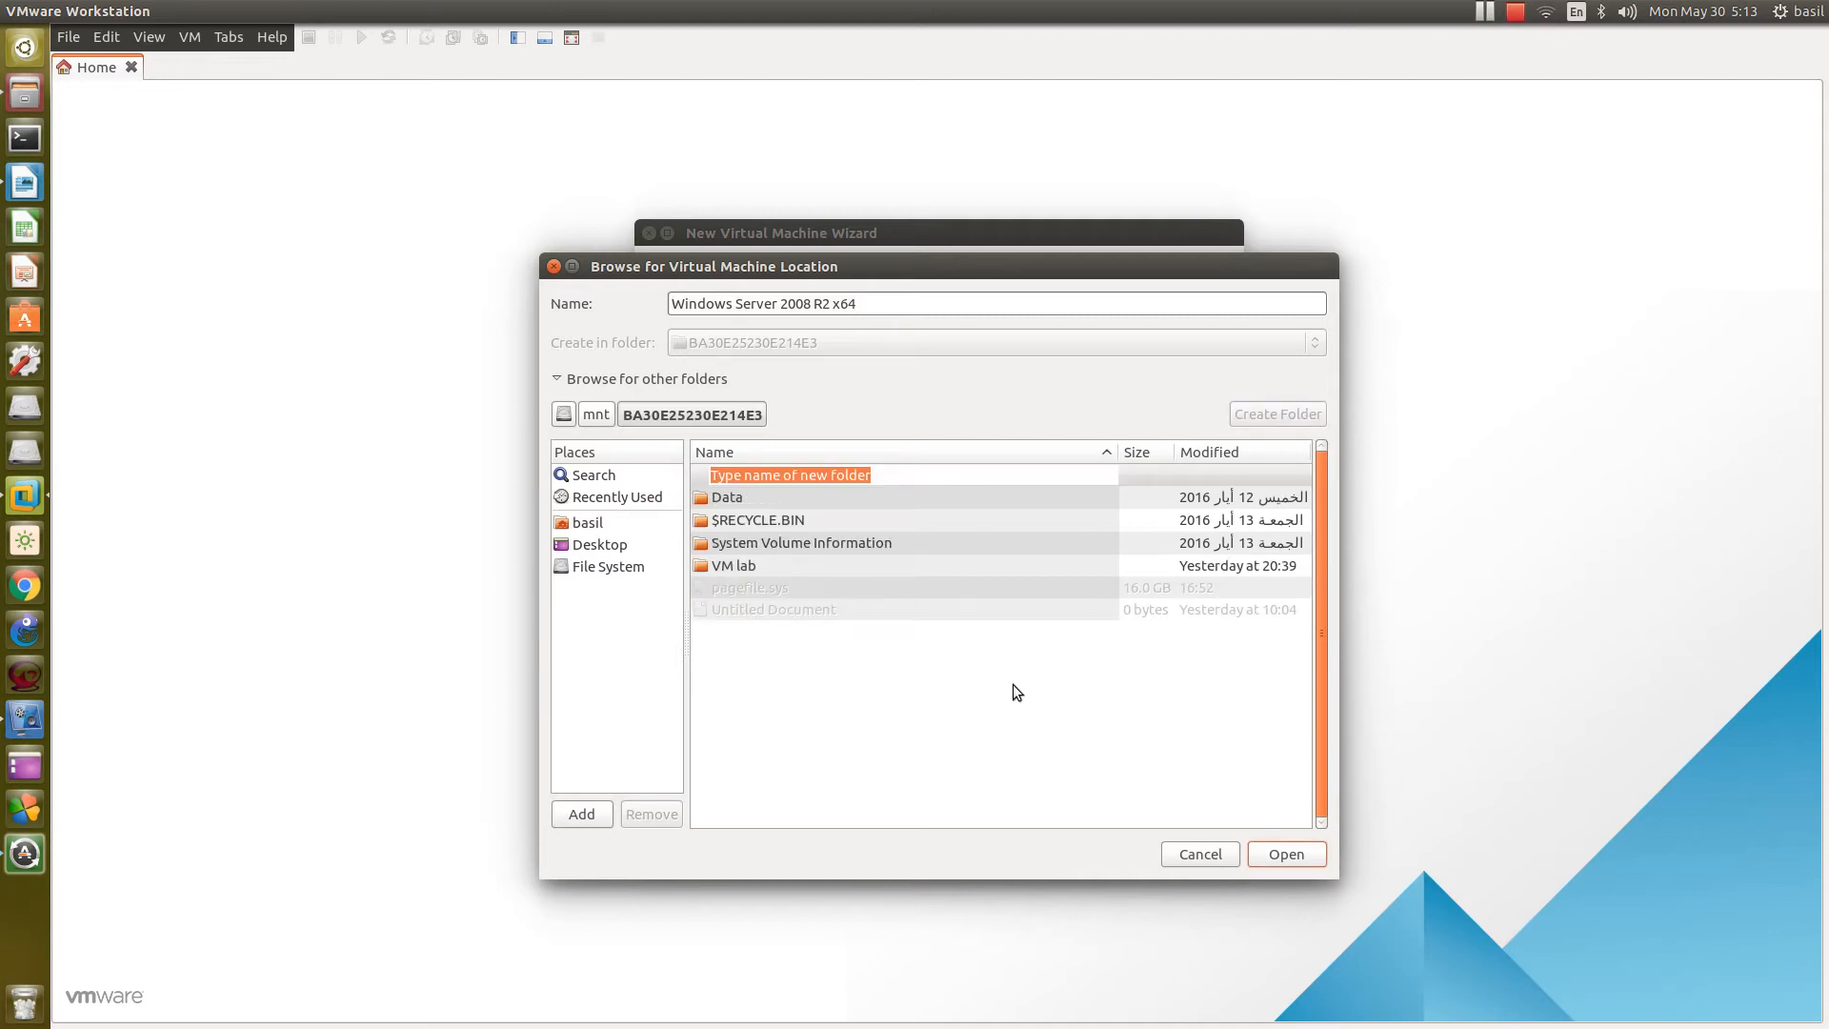
pyautogui.write('VMLAB1')
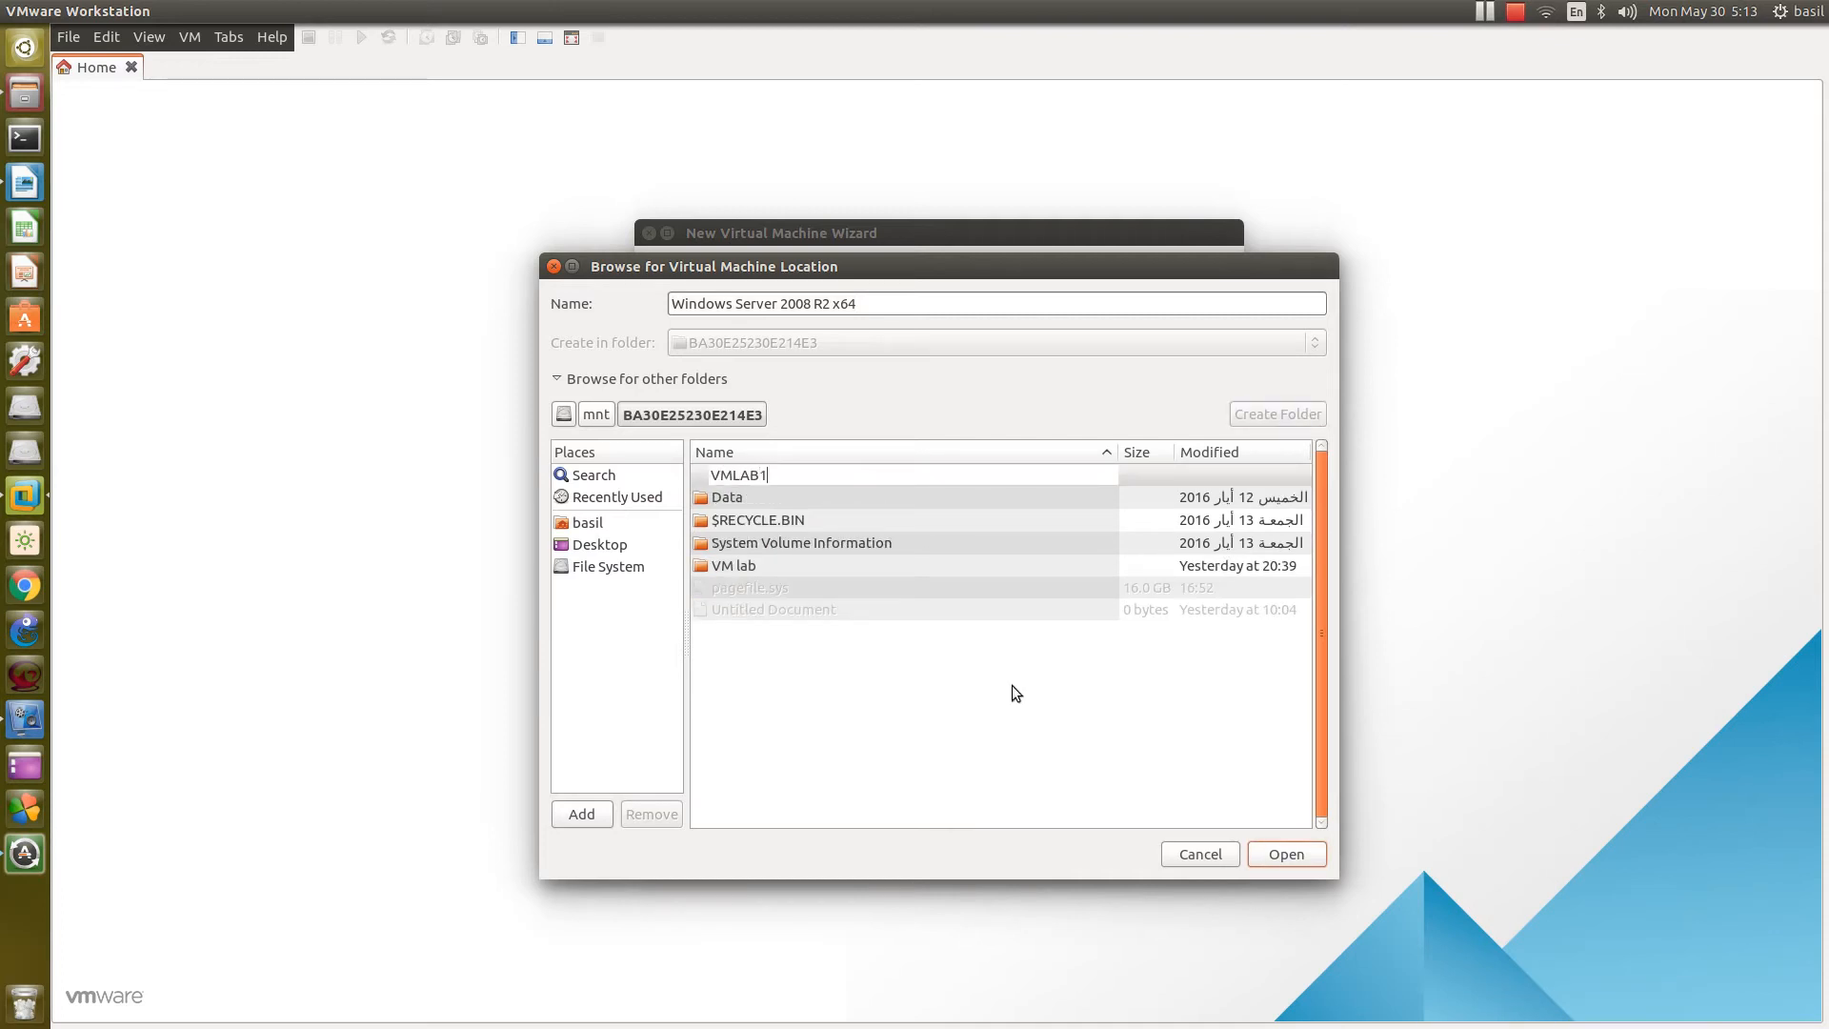
pyautogui.press('Return')
pyautogui.press('Return')
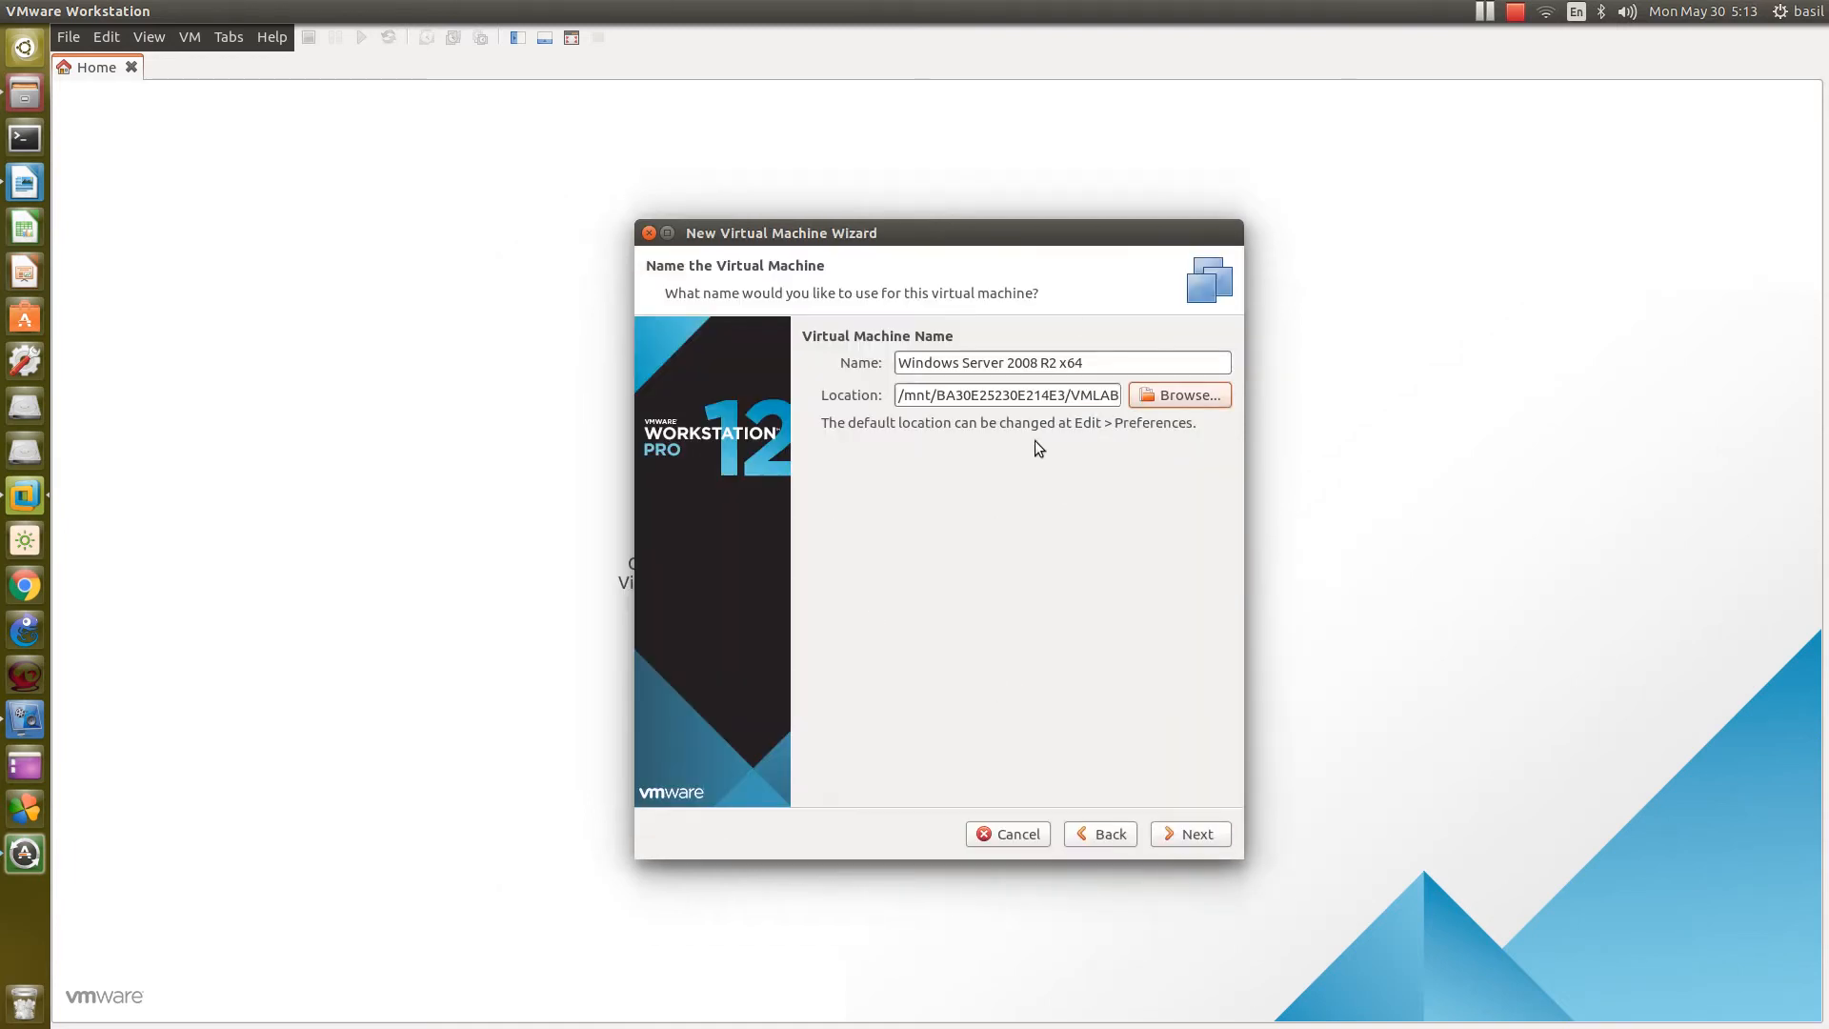
# Step: Keep Windows Server 2008 R2 x64 as the virtual machine's name and continue to the disk capacity settings
pyautogui.moveTo(903, 362); pyautogui.dragTo(1090, 357)
pyautogui.click(1123, 354)
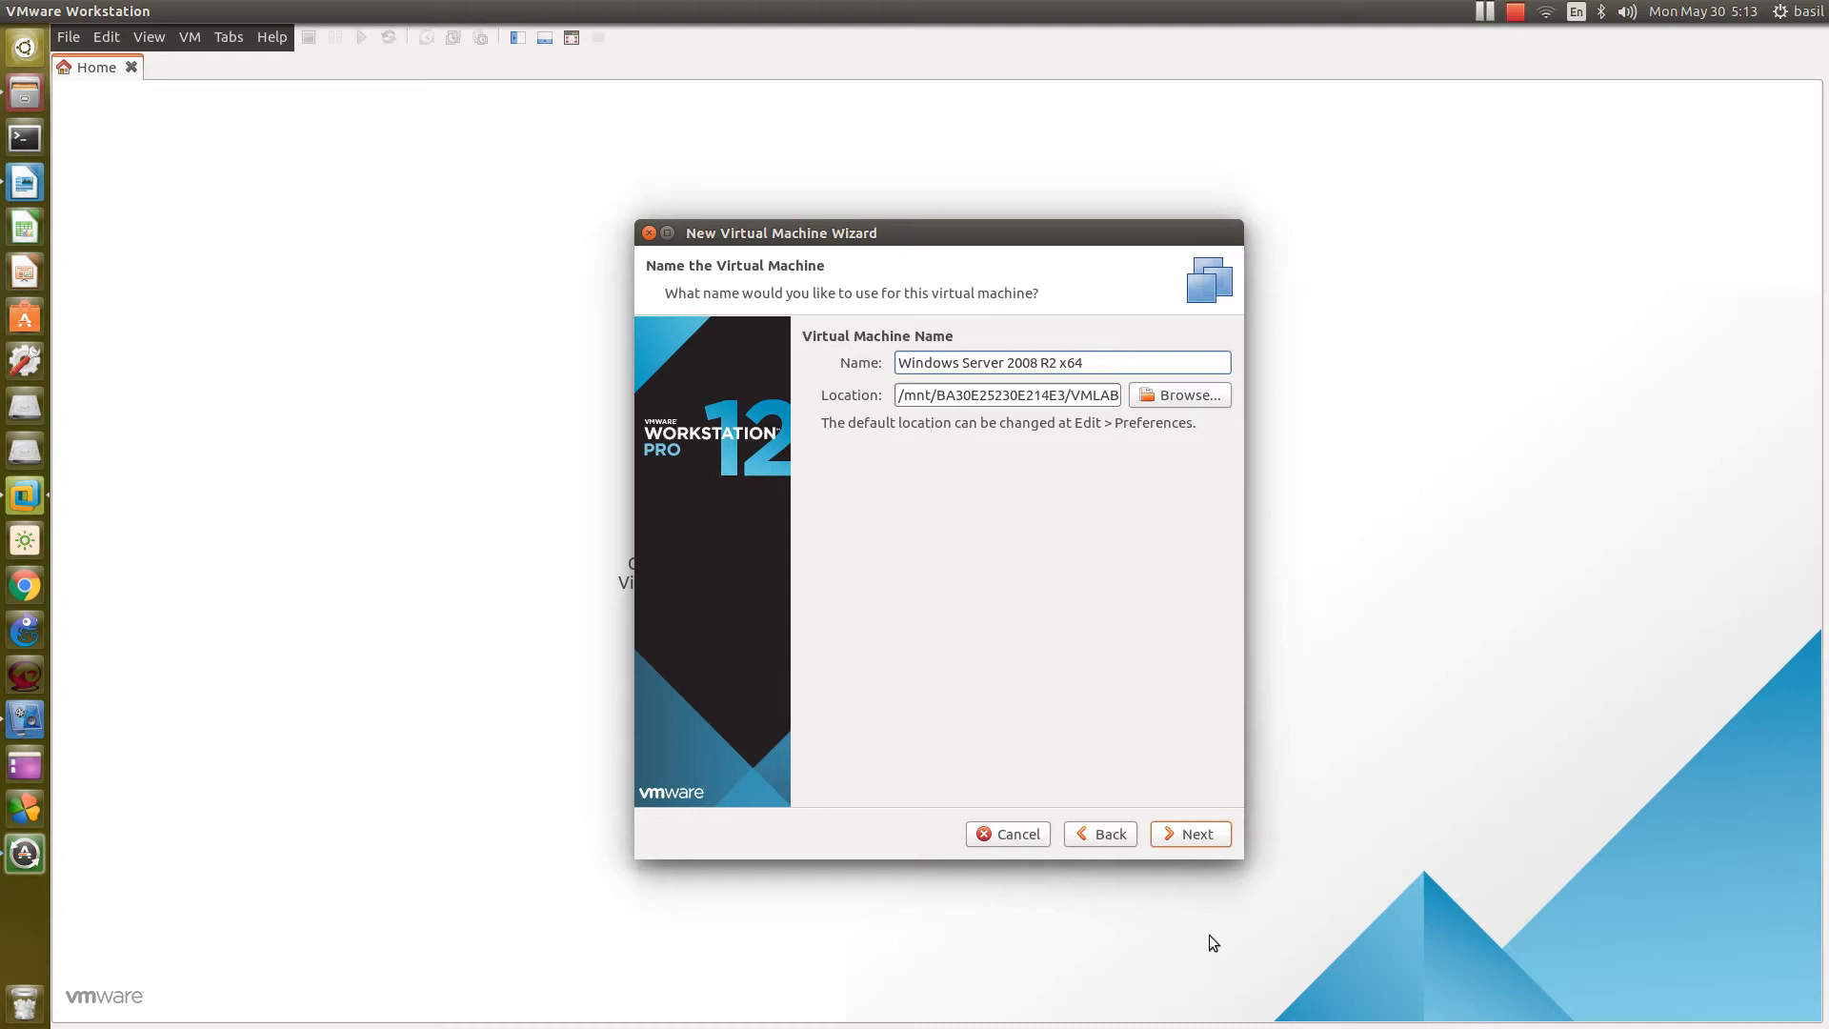
pyautogui.click(1205, 838)
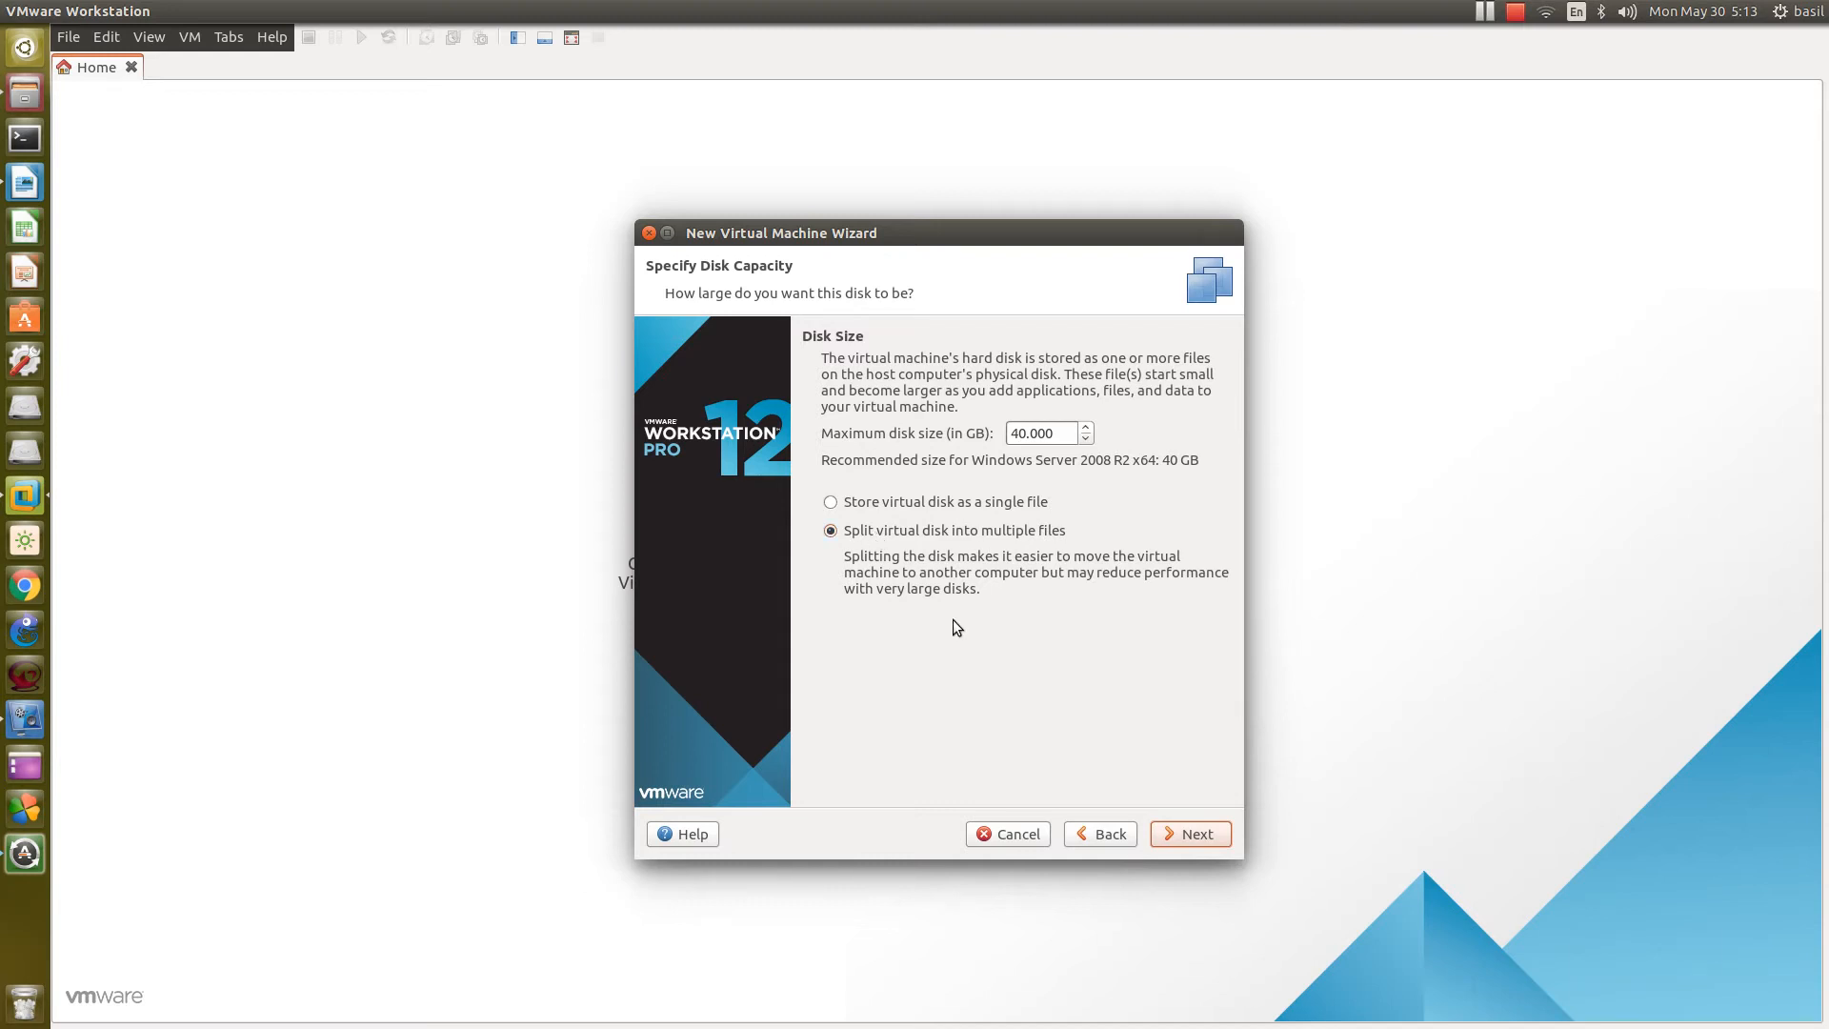
# Step: Accept the 40 GB disk split into multiple files and open the memory settings for hardware customization
pyautogui.click(1204, 834)
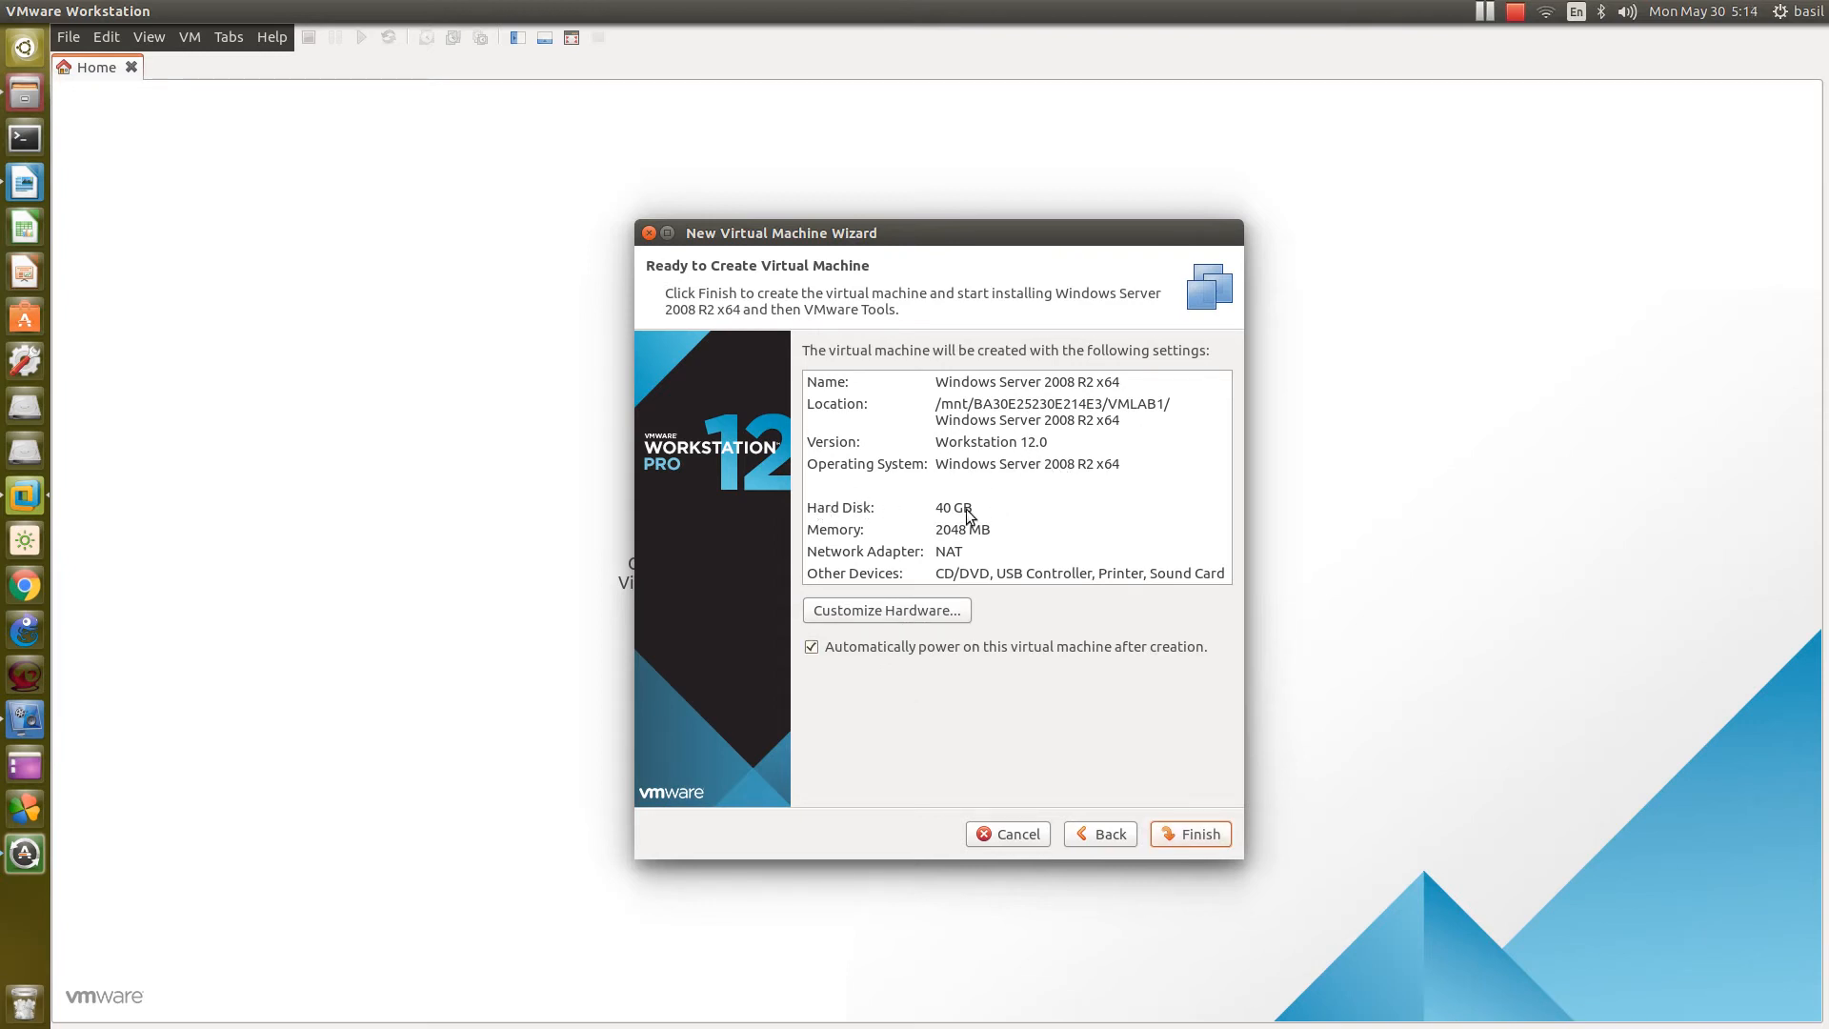
pyautogui.click(905, 612)
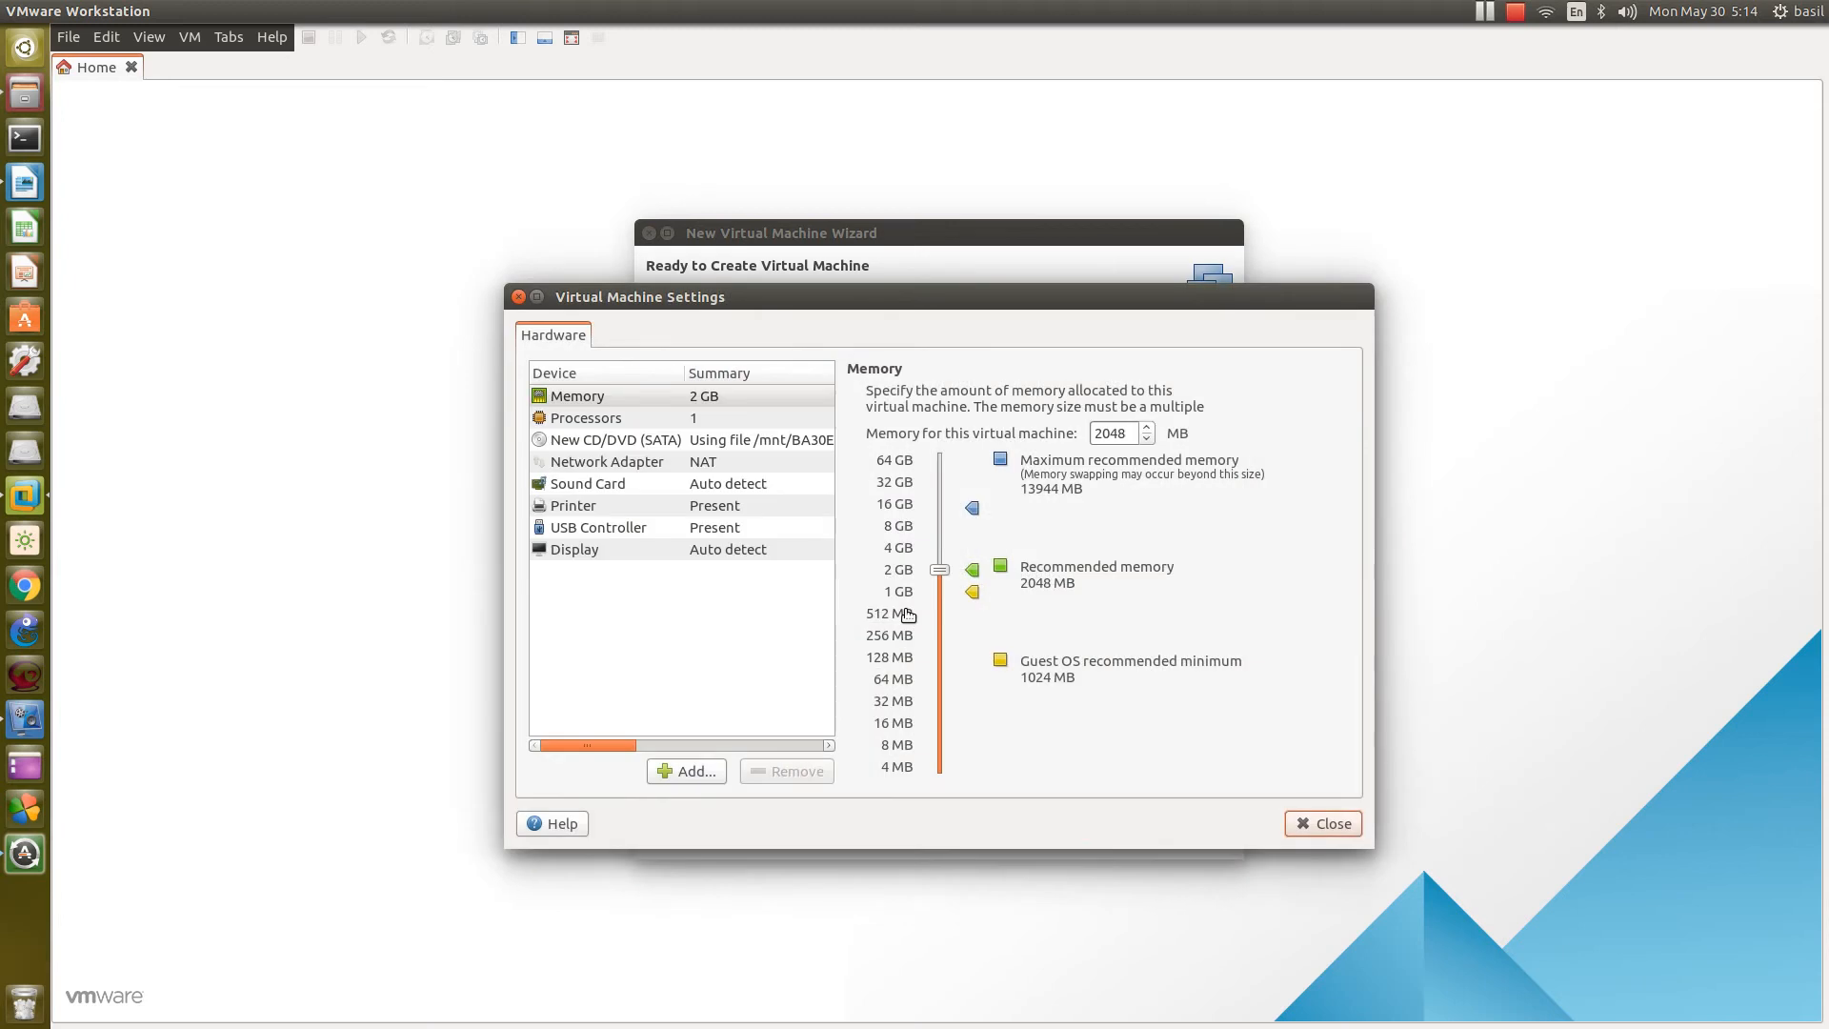
pyautogui.click(638, 400)
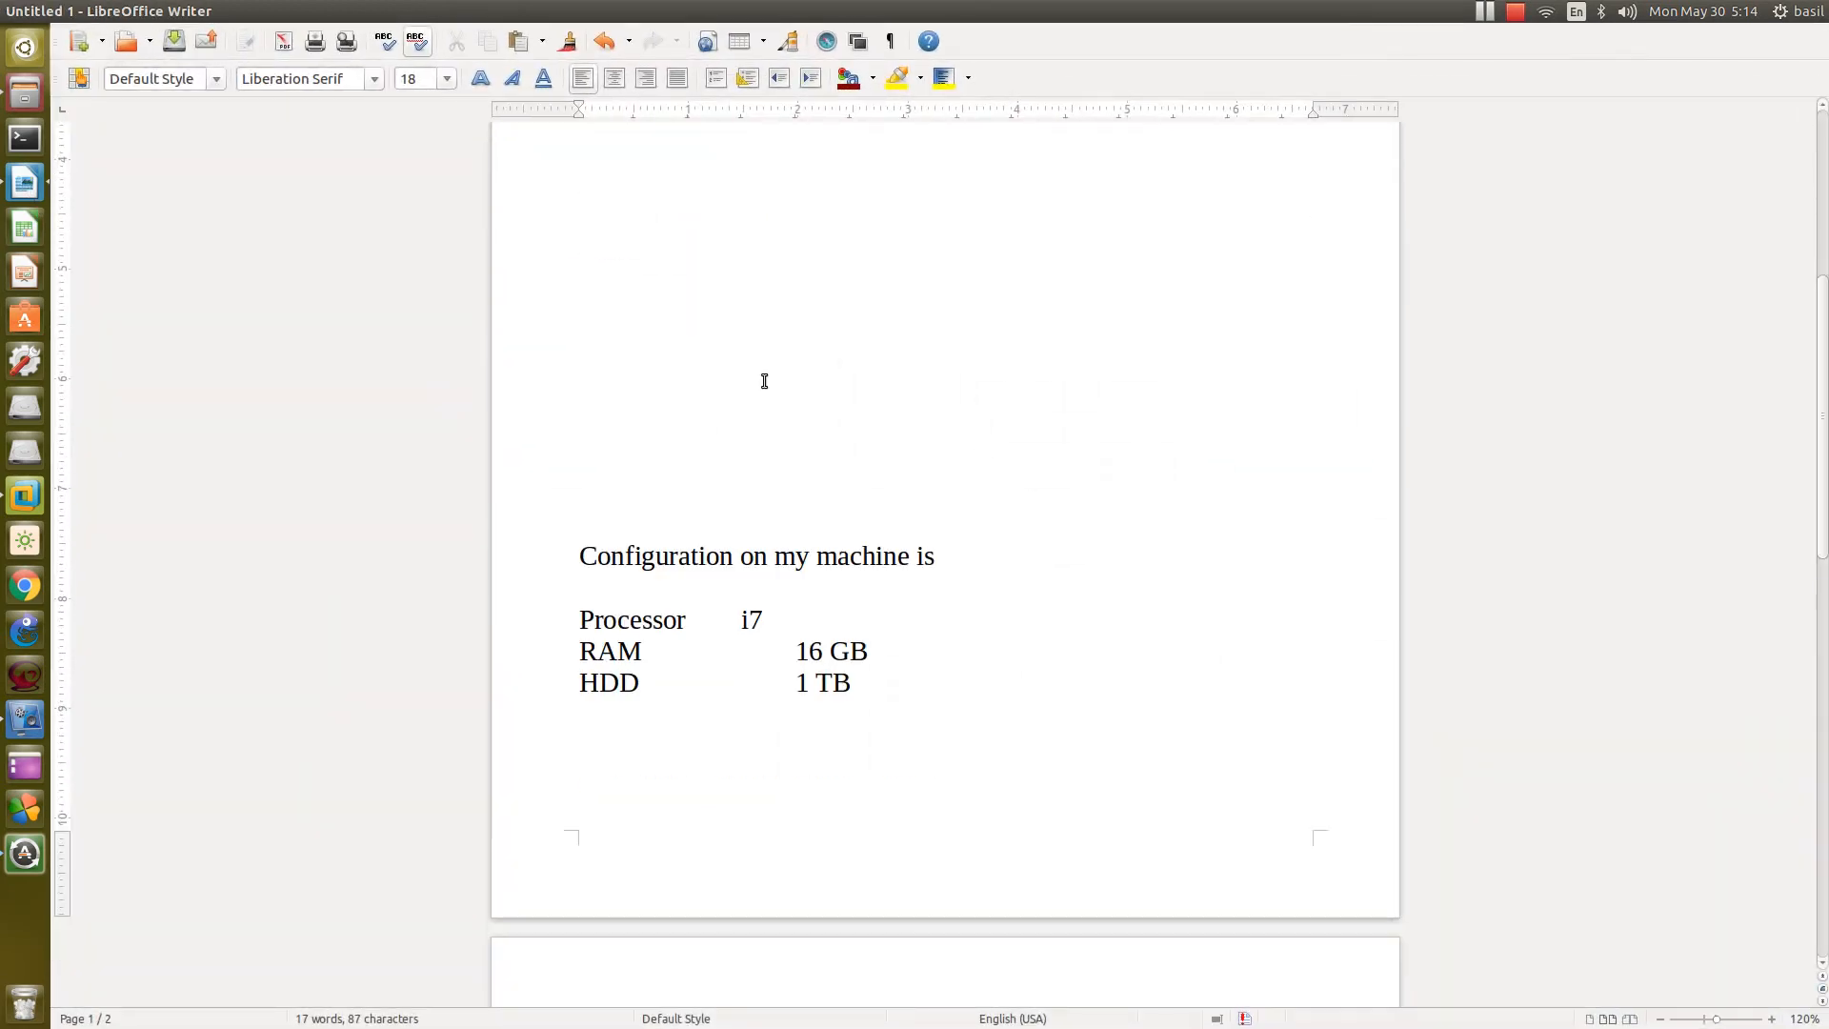
# Step: In the Writer document's machine configuration list, indent the i7 value by one tab to align it with the RAM and HDD values
pyautogui.click(728, 621)
pyautogui.press('Tab')
pyautogui.moveTo(796, 652); pyautogui.dragTo(849, 677)
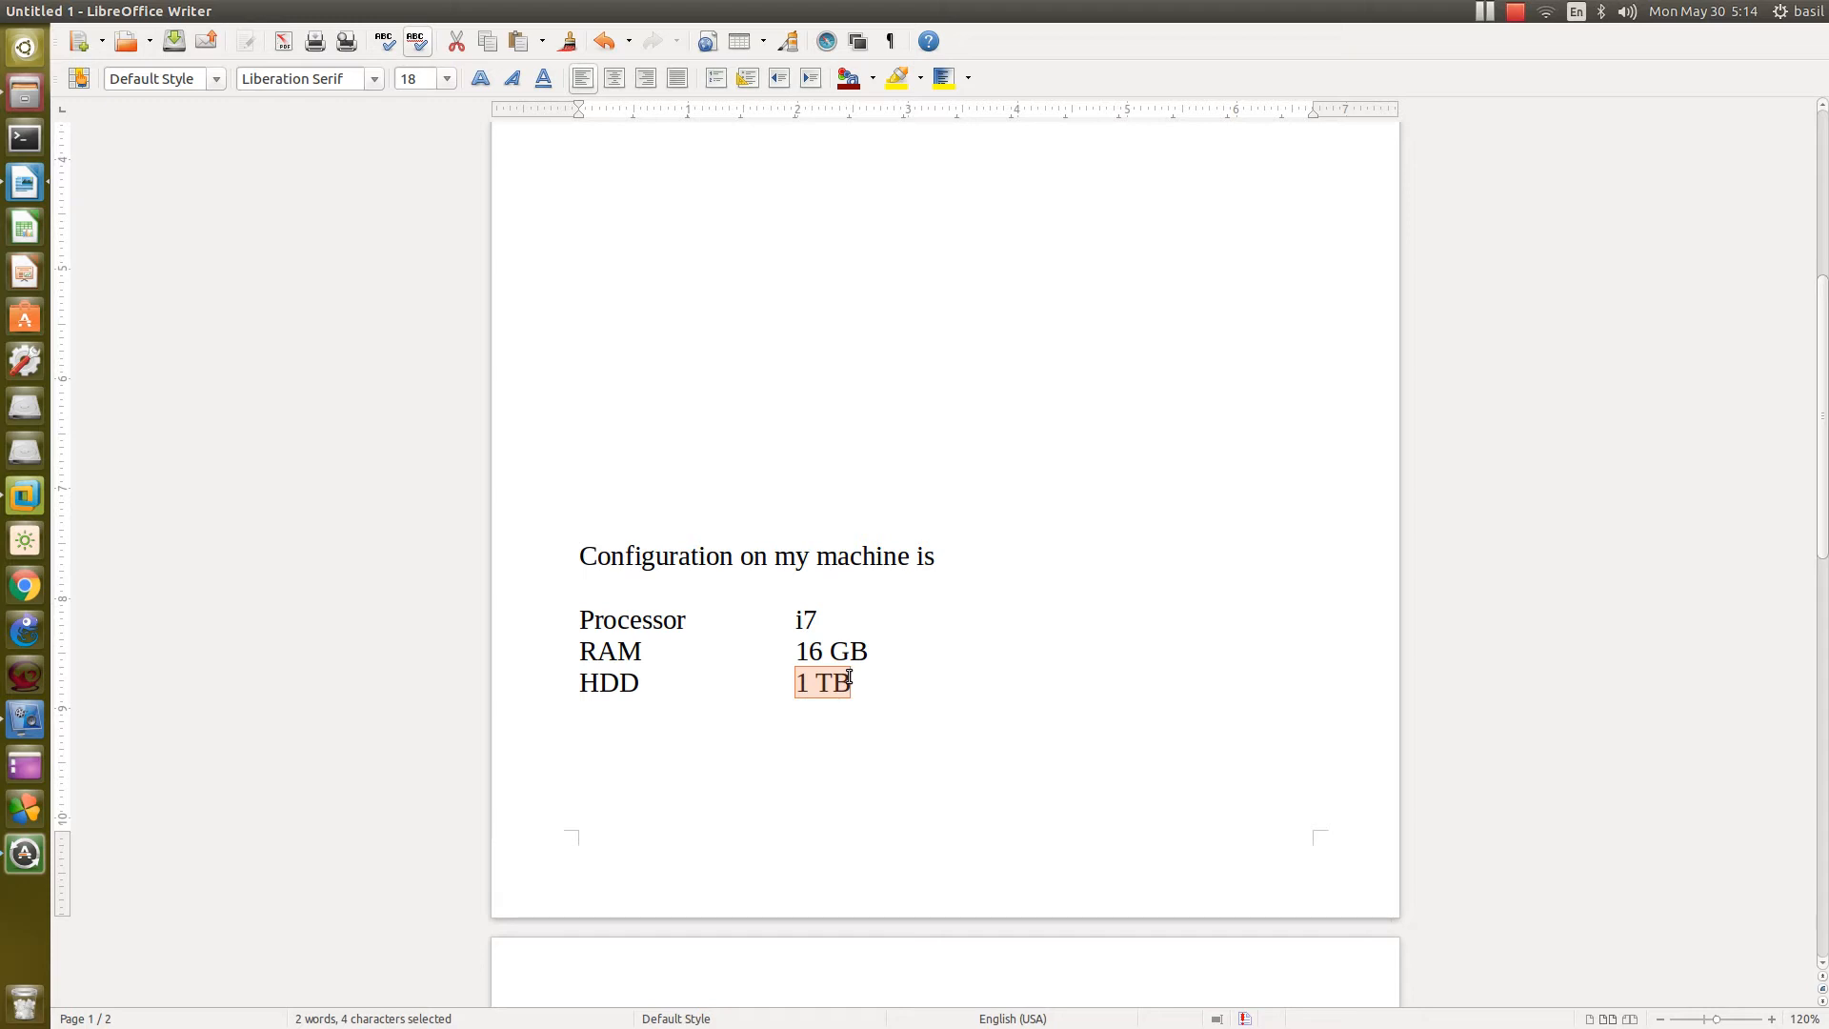
pyautogui.moveTo(796, 651); pyautogui.dragTo(870, 645)
pyautogui.click(887, 639)
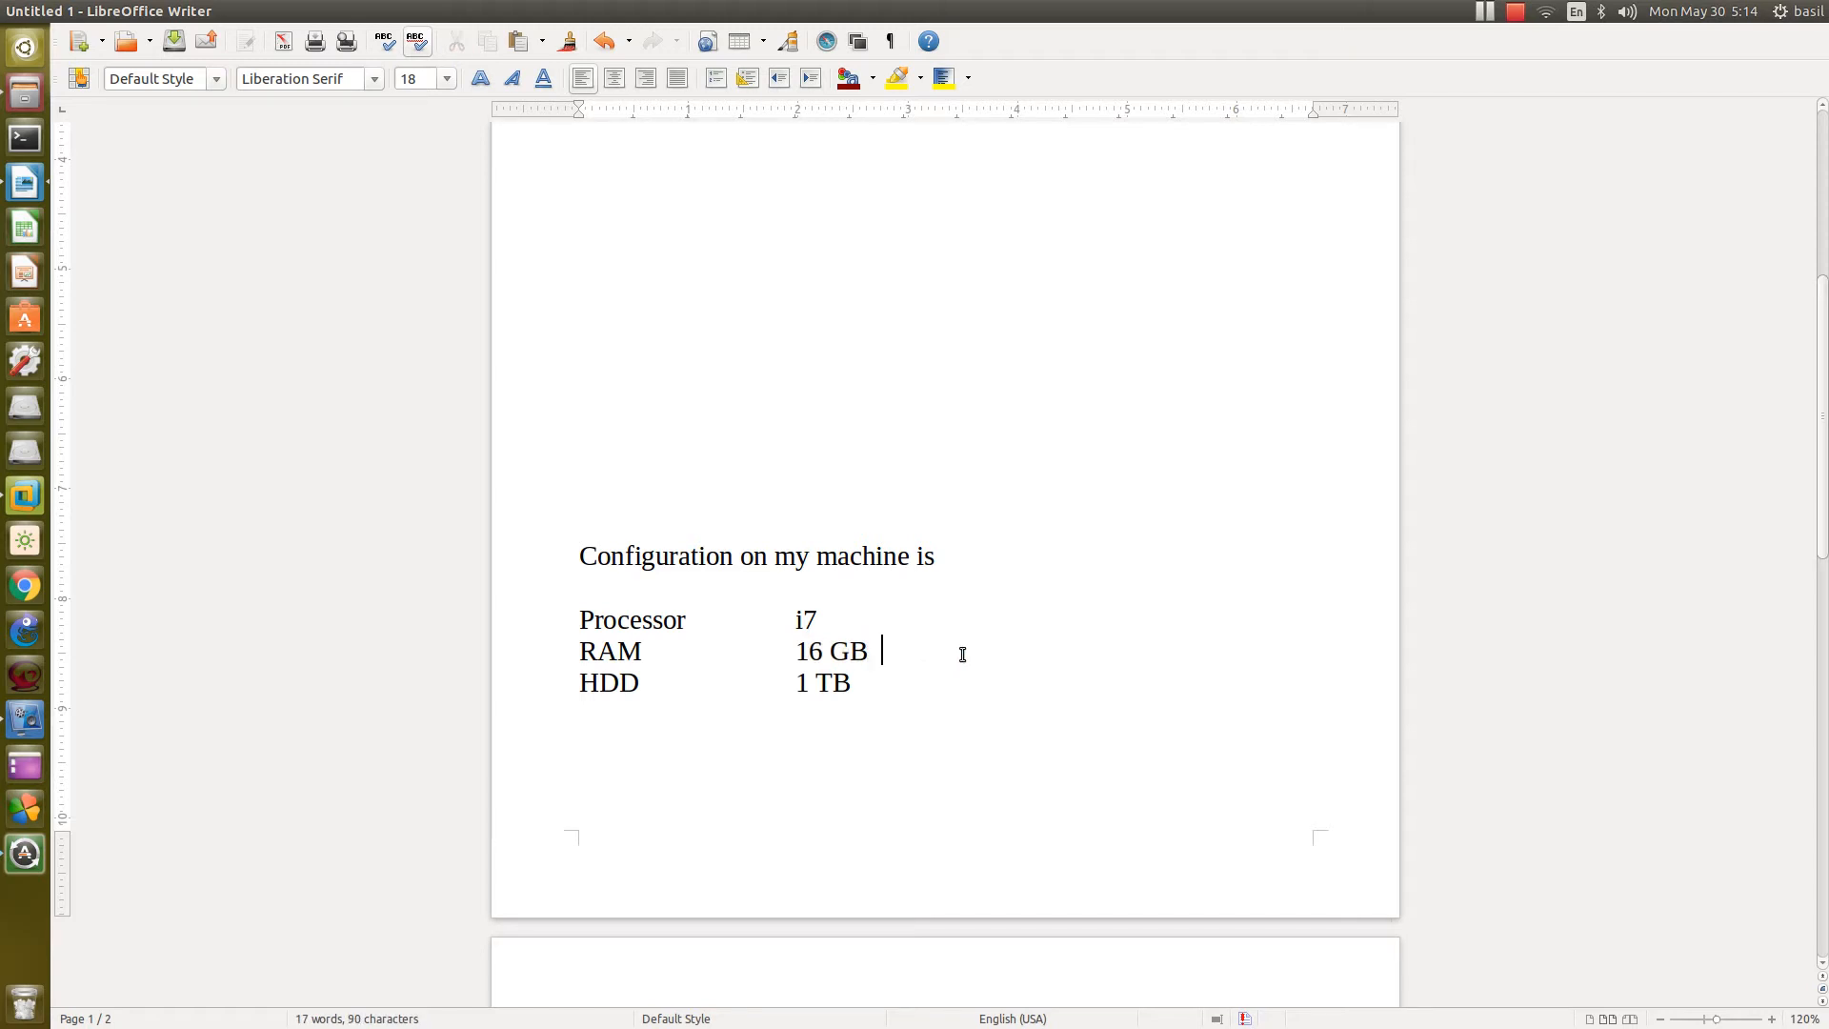
# Step: Replace the RAM value in the machine configuration list with 6 GM
pyautogui.write('6')
pyautogui.press('BackSpace')
pyautogui.press('BackSpace')
pyautogui.press('BackSpace')
pyautogui.press('BackSpace')
pyautogui.press('BackSpace')
pyautogui.press('BackSpace')
pyautogui.press('BackSpace')
pyautogui.press('BackSpace')
pyautogui.write('6 GM')
# Step: Insert several blank lines between the RAM and HDD rows
pyautogui.press('Return')
pyautogui.press('Return')
pyautogui.press('Return')
pyautogui.press('Return')
pyautogui.press('Return')
pyautogui.press('Return')
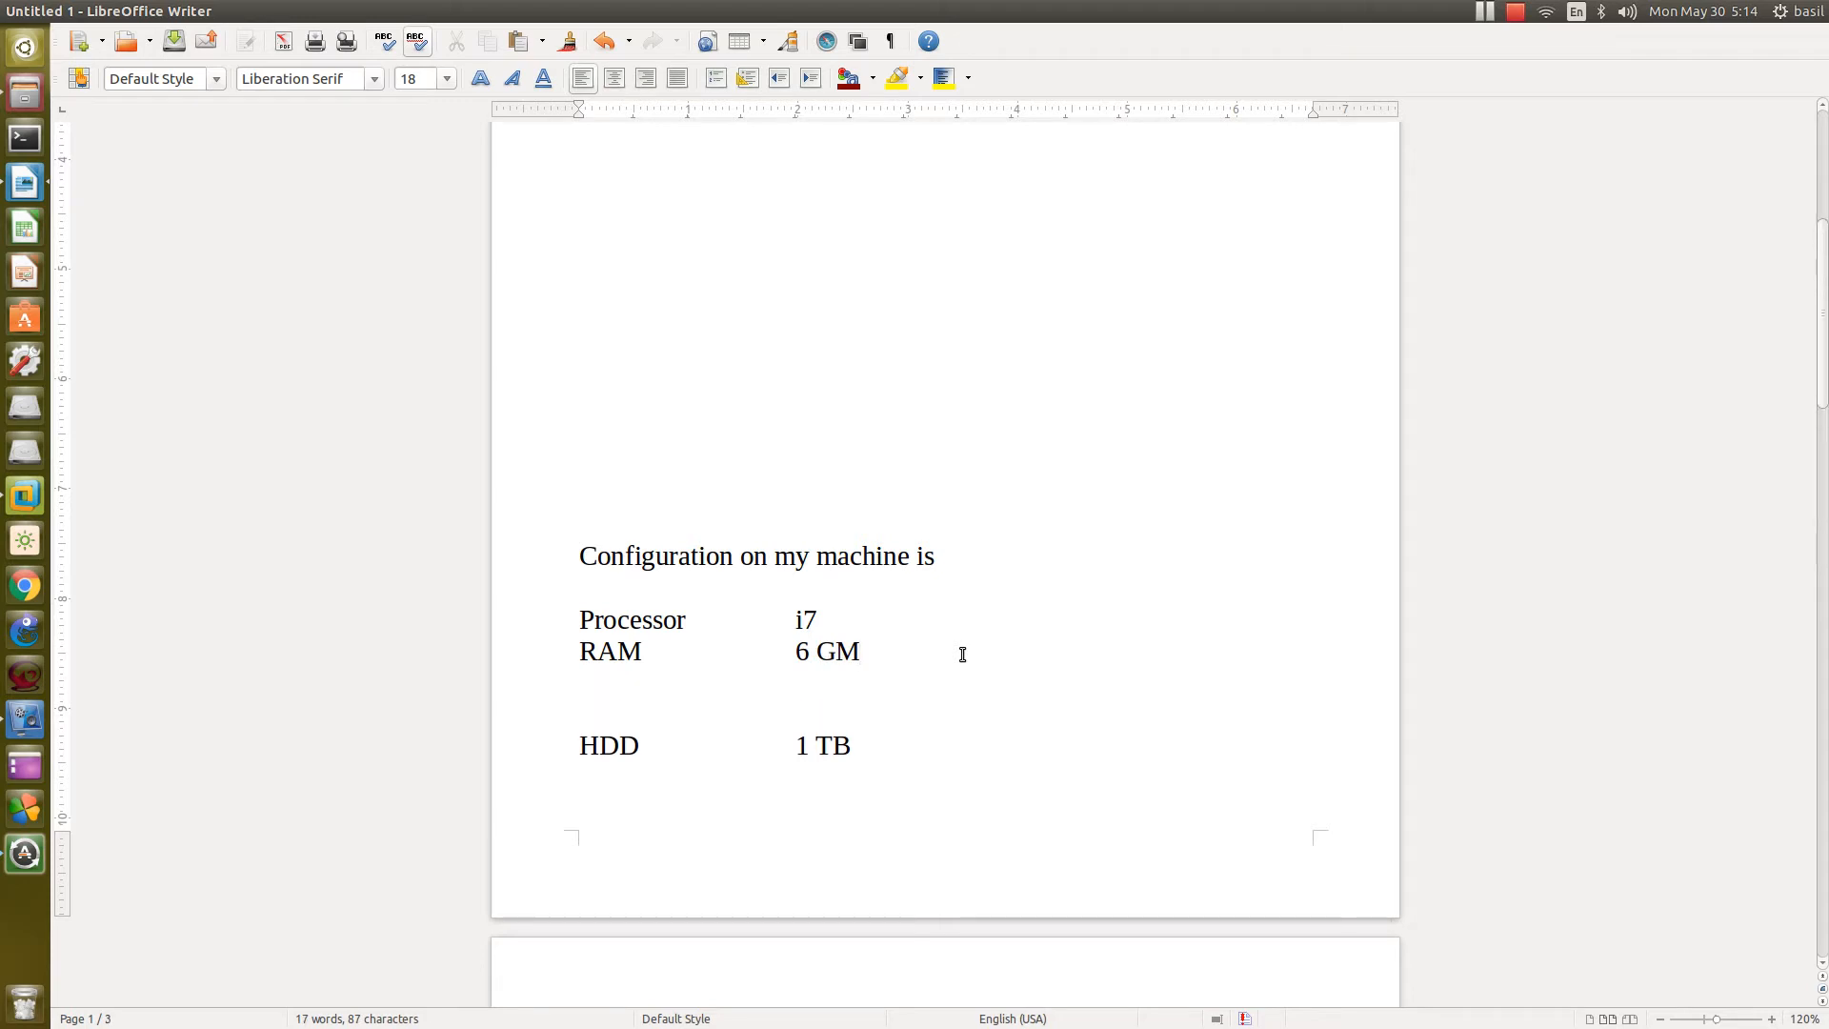
pyautogui.press('Return')
# Step: Delete eight blank lines above the "Configuration on my machine is" heading
pyautogui.scroll(5, 962, 654)
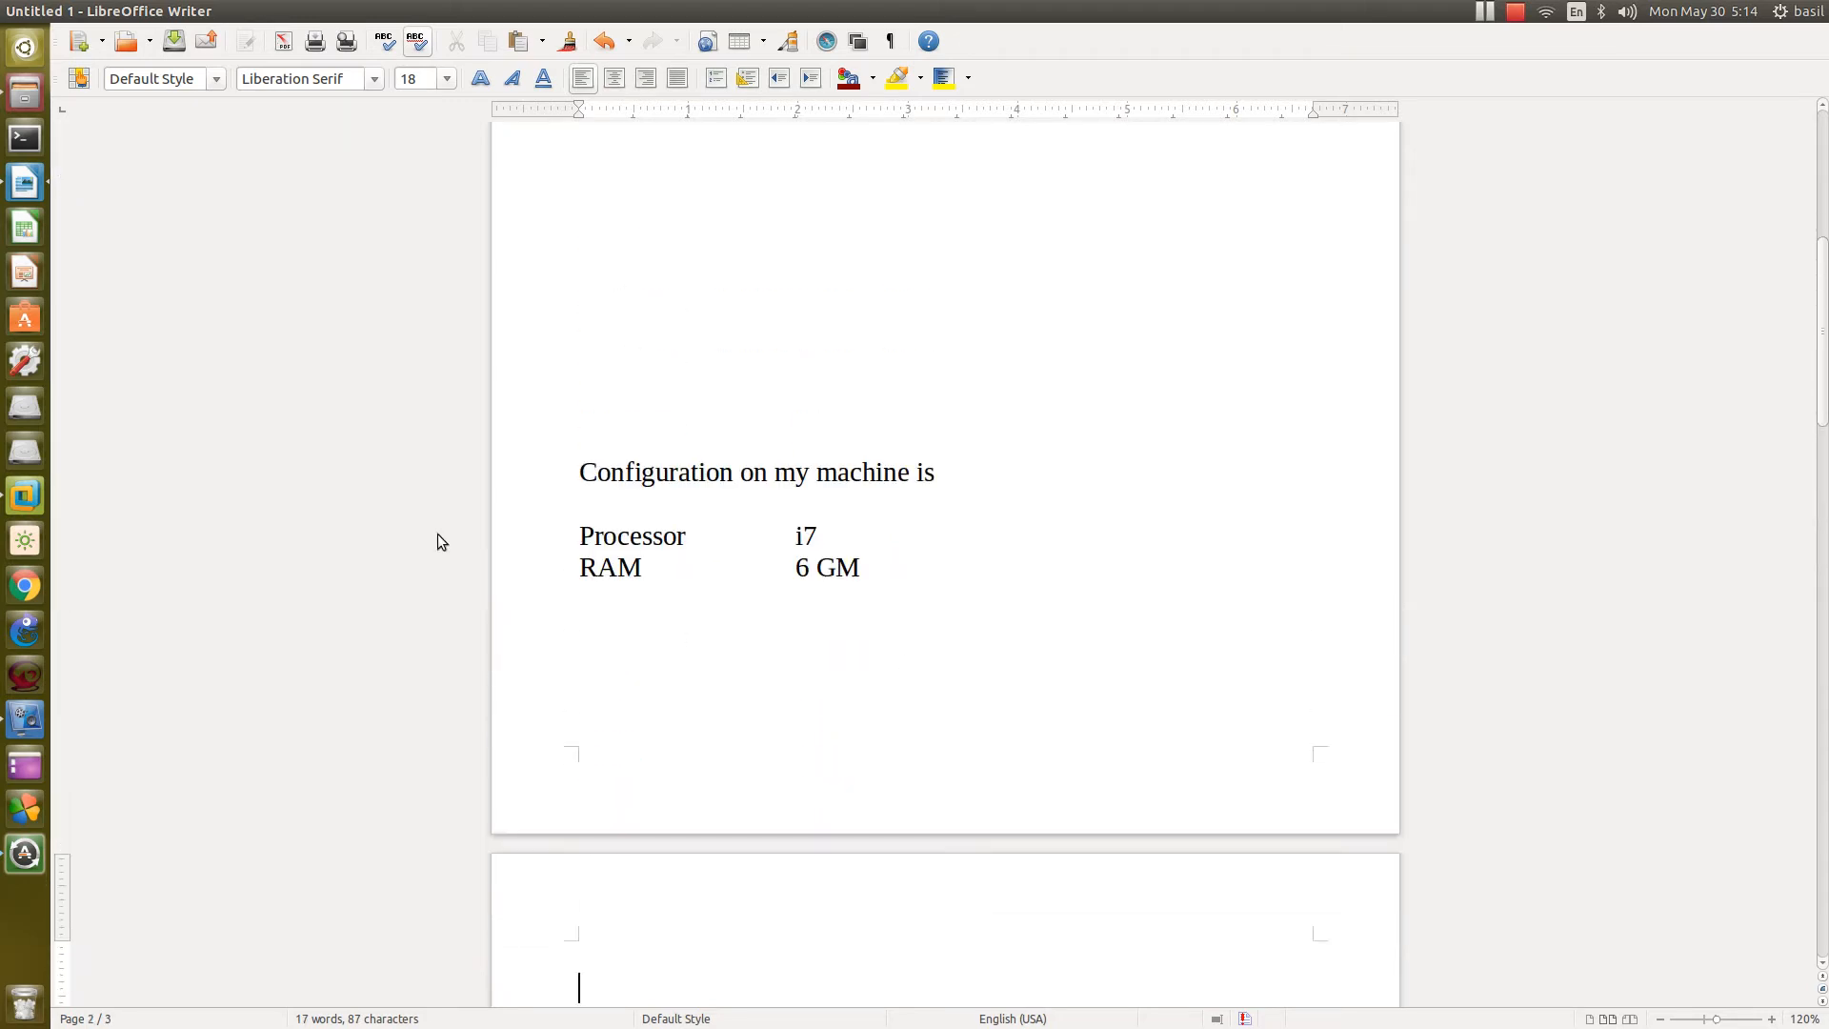
pyautogui.click(614, 211)
pyautogui.press('Delete')
pyautogui.press('Delete')
pyautogui.press('Delete')
pyautogui.press('Delete')
pyautogui.press('Delete')
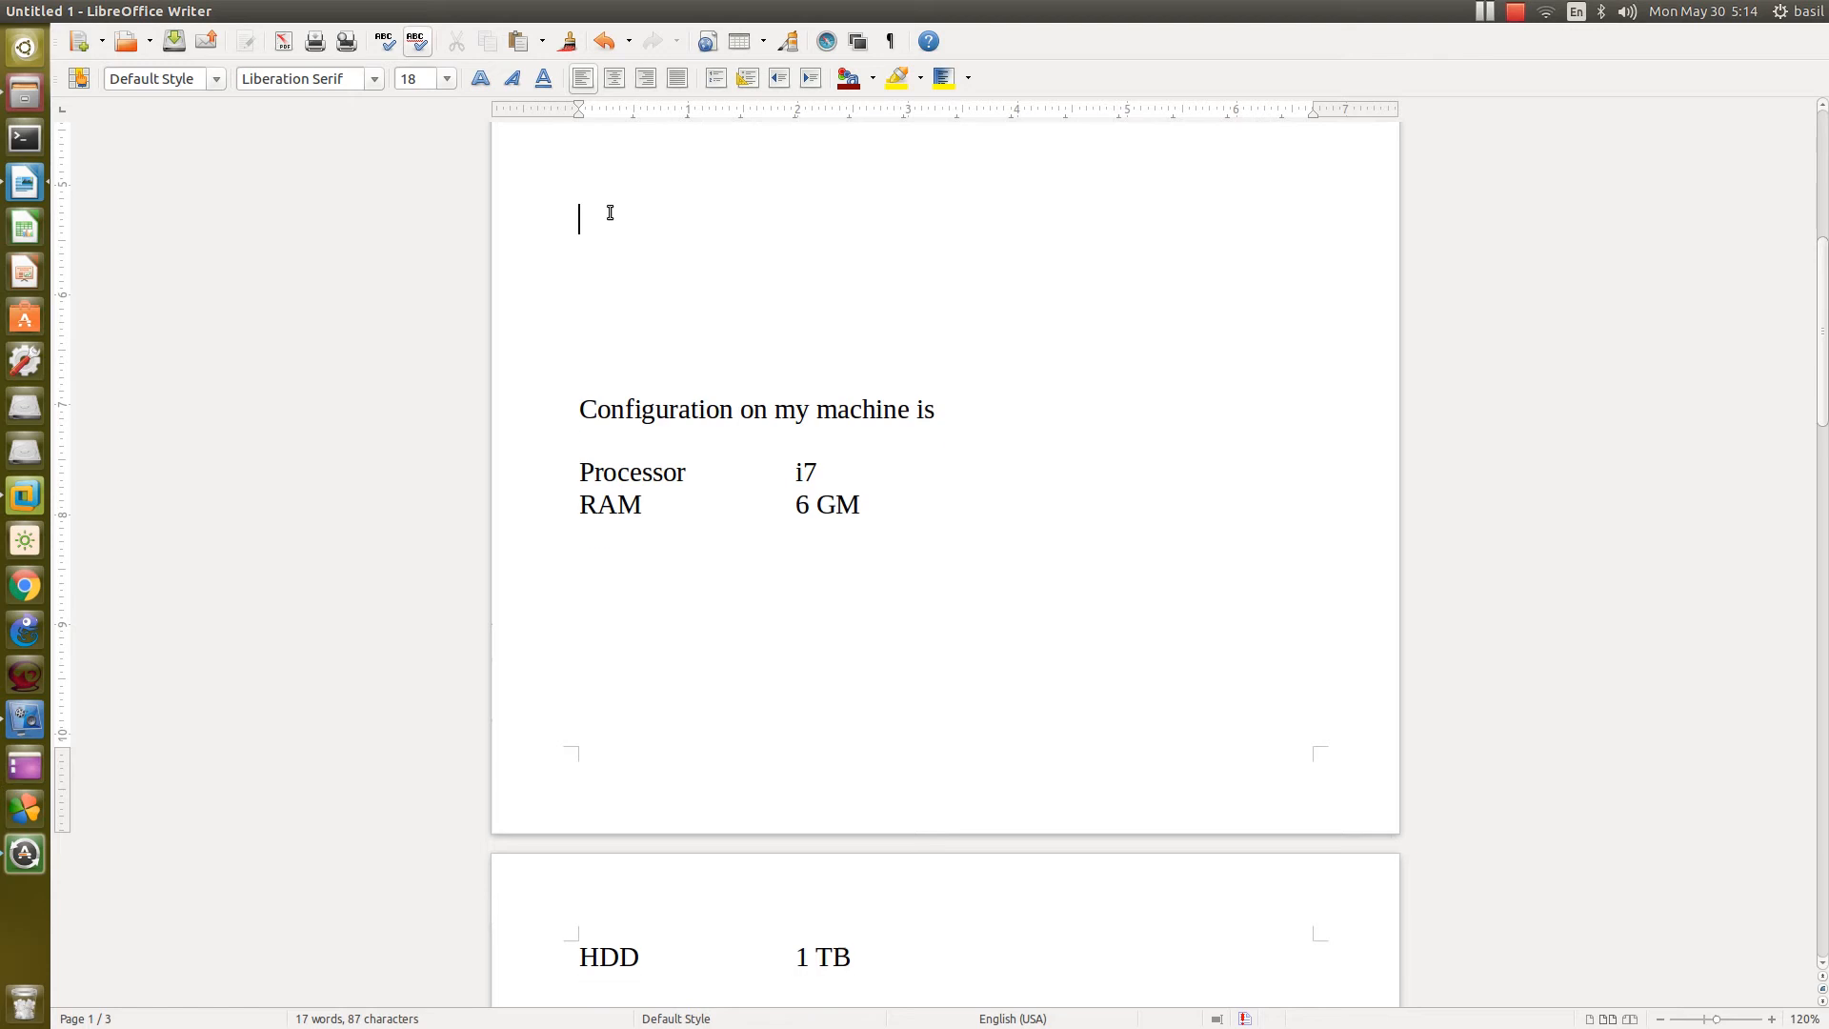
pyautogui.press('Delete')
pyautogui.press('Delete')
pyautogui.press('Delete')
# Step: Insert eight more blank lines below the RAM row to push the HDD row further down
pyautogui.click(609, 482)
pyautogui.press('Return')
pyautogui.press('Return')
pyautogui.press('Return')
pyautogui.press('Return')
pyautogui.press('Return')
pyautogui.press('Return')
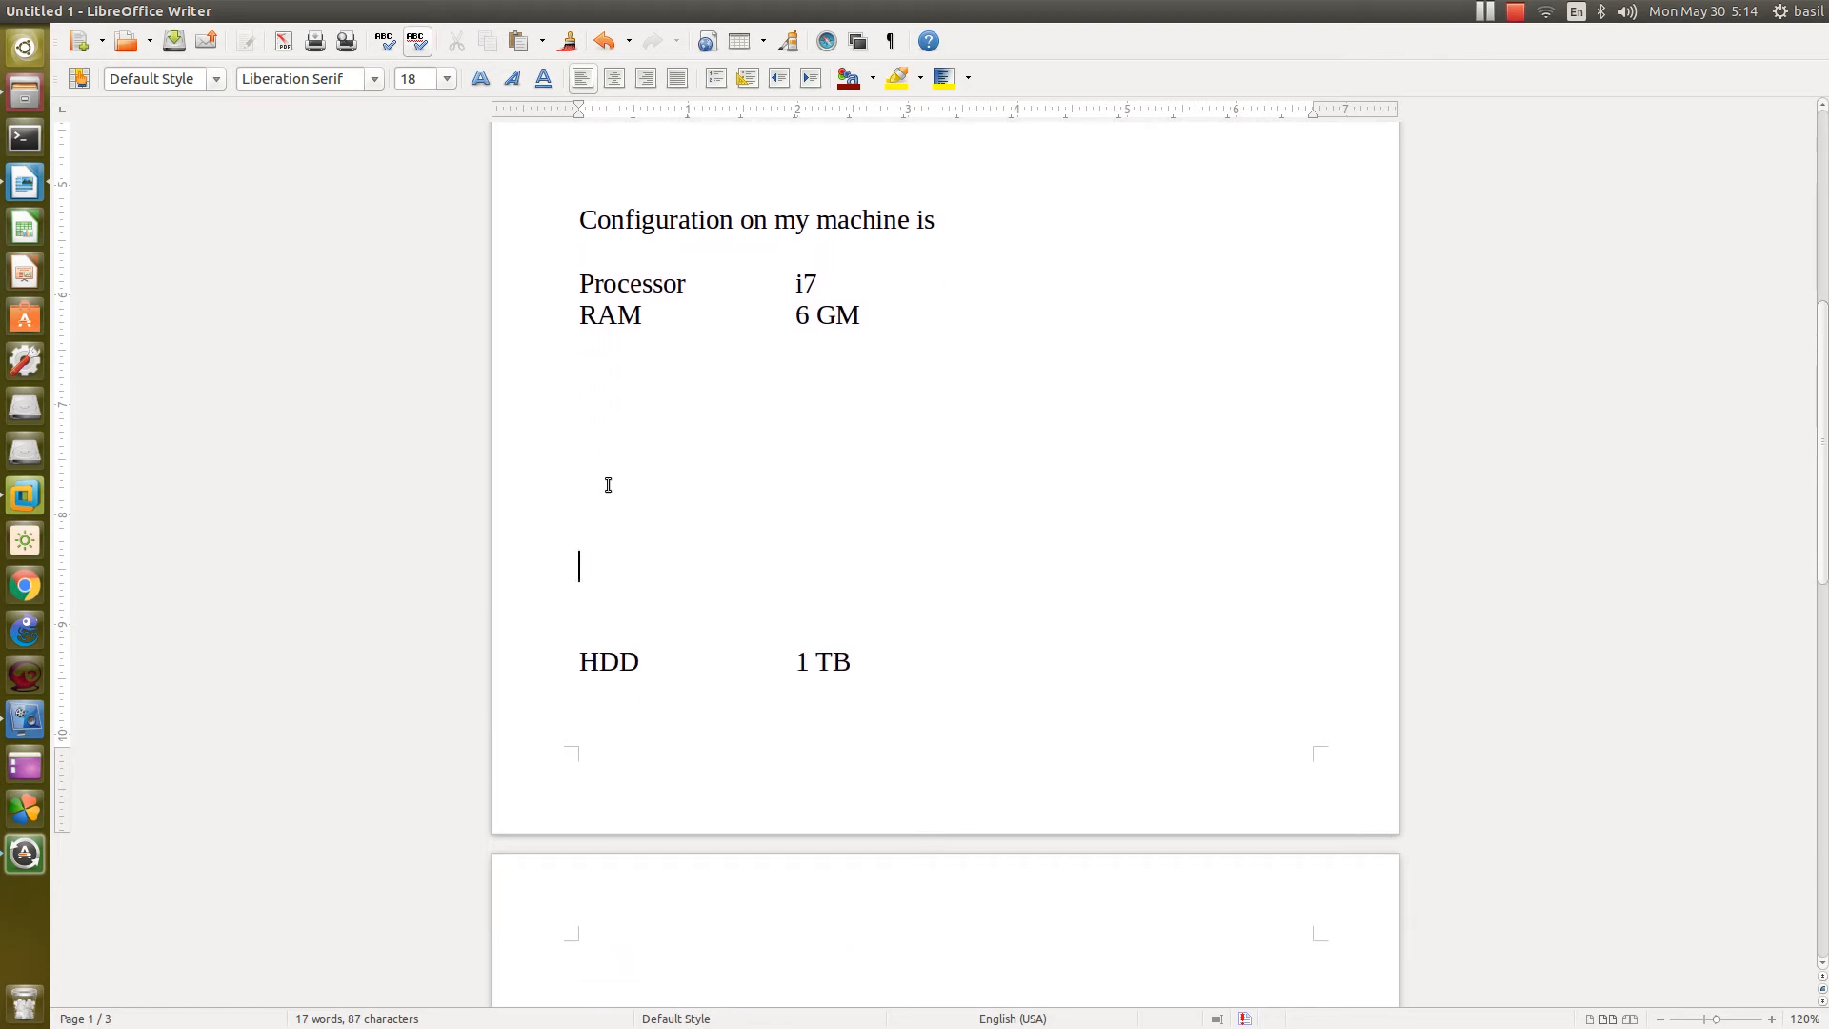
pyautogui.press('Return')
pyautogui.press('Return')
# Step: Enter 2 GB on the line below the RAM row and correct the RAM value to 6 GB
pyautogui.click(875, 320)
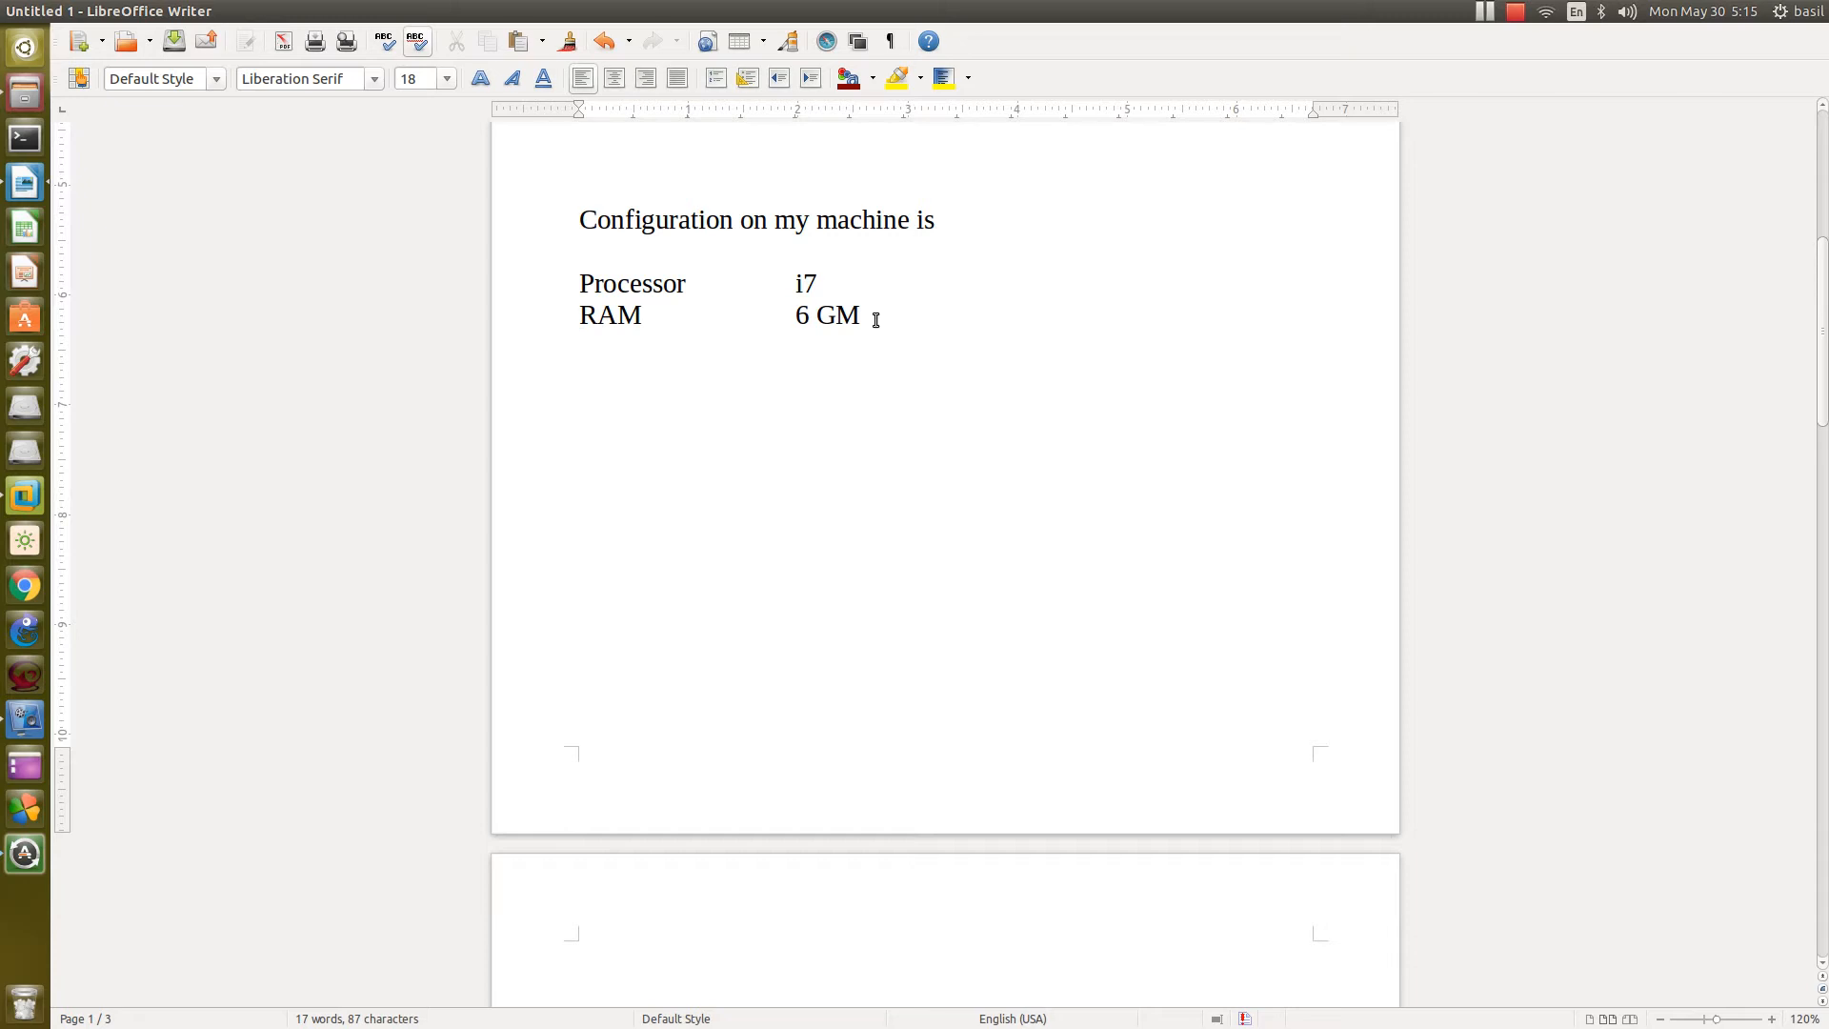
pyautogui.press('Tab')
pyautogui.press('Tab')
pyautogui.write('2 GB')
pyautogui.click(875, 320)
pyautogui.press('BackSpace')
pyautogui.press('BackSpace')
pyautogui.write('B')
# Step: Label the 2 GB row "Virtual PC"
pyautogui.press('Down')
pyautogui.press('Return')
pyautogui.press('Tab')
pyautogui.press('Tab')
pyautogui.press('Tab')
pyautogui.press('Left')
pyautogui.press('Left')
pyautogui.press('Left')
pyautogui.write('Virtual M')
pyautogui.press('BackSpace')
pyautogui.write('PC')
# Step: Align the 6 GB RAM value with the 2 GB Virtual PC value and start a new line below the Virtual PC row
pyautogui.press('Up')
pyautogui.press('Tab')
pyautogui.press('Down')
pyautogui.press('BackSpace')
pyautogui.press('BackSpace')
pyautogui.press('BackSpace')
pyautogui.press('BackSpace')
pyautogui.press('Return')
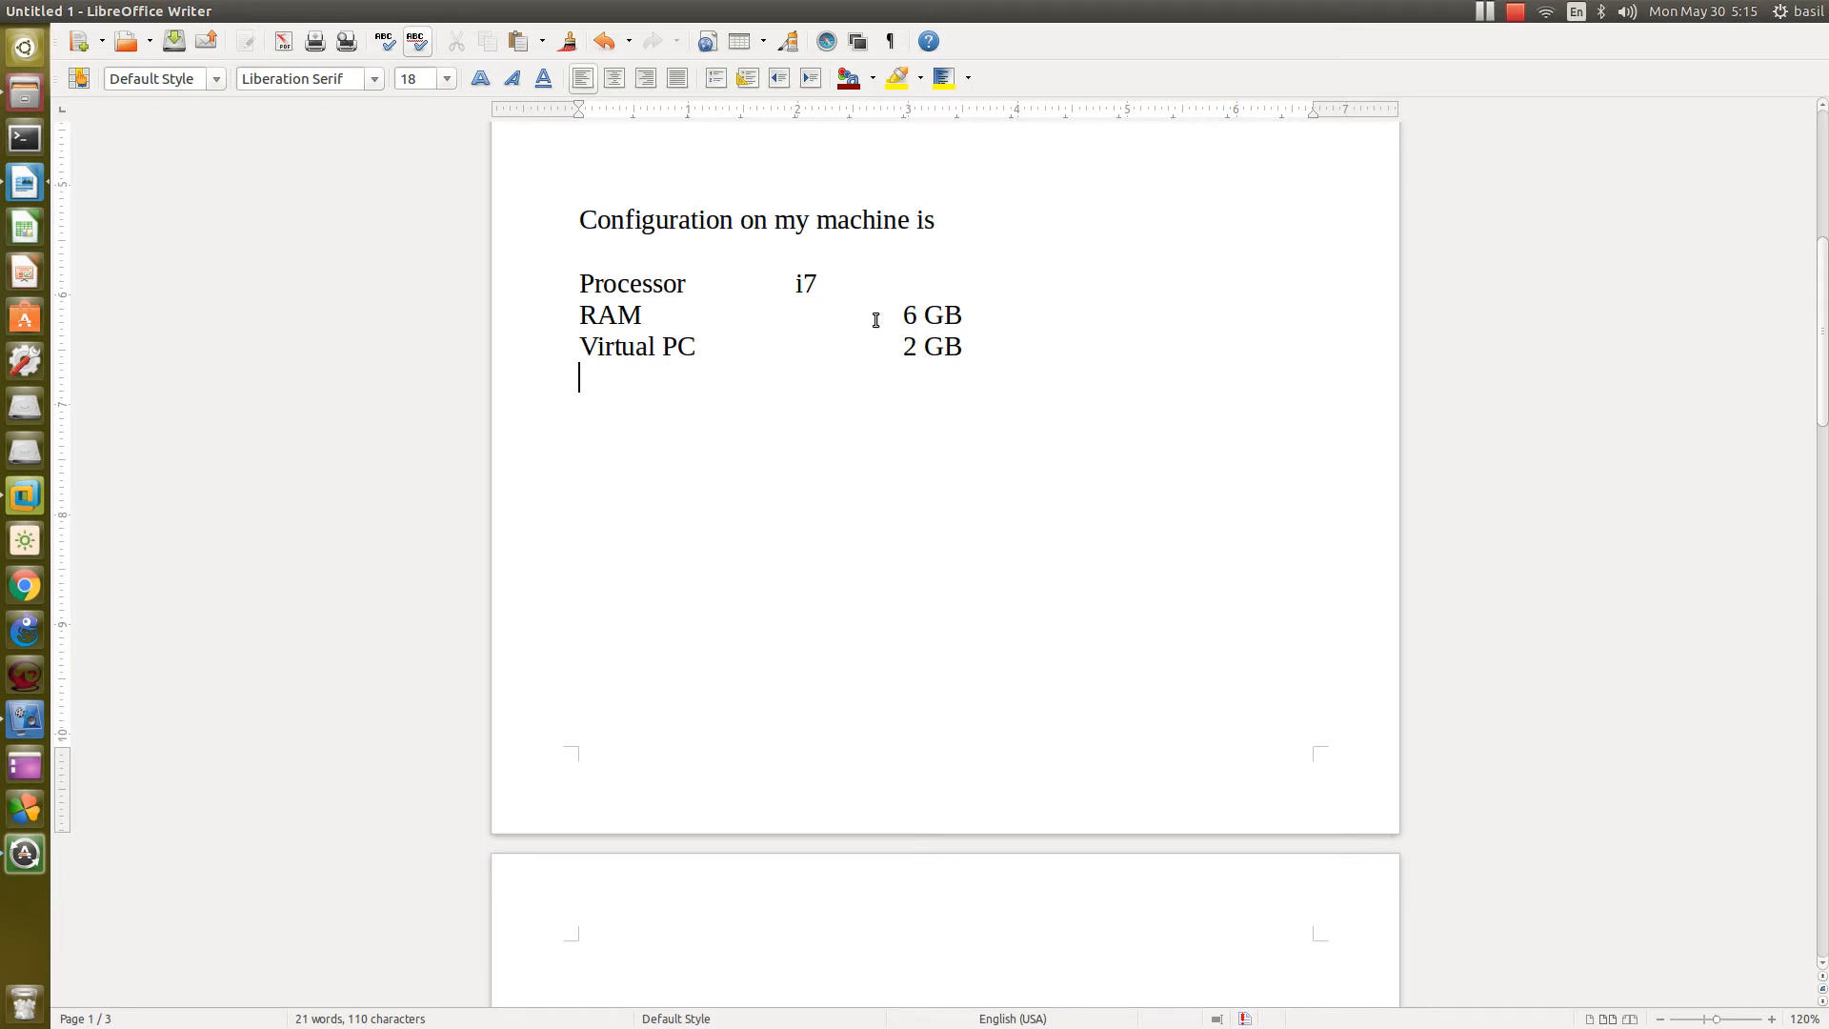
# Step: Enter the label "total" on the line below the Virtual PC row
pyautogui.write('o')
pyautogui.press('BackSpace')
pyautogui.write('toal')
pyautogui.press('Tab')
pyautogui.press('Right')
pyautogui.press('Right')
pyautogui.write('t')
pyautogui.press('Down')
pyautogui.hotkey('ctrl', 'Left')
pyautogui.hotkey('ctrl', 'Left')
pyautogui.hotkey('ctrl', 'Left')
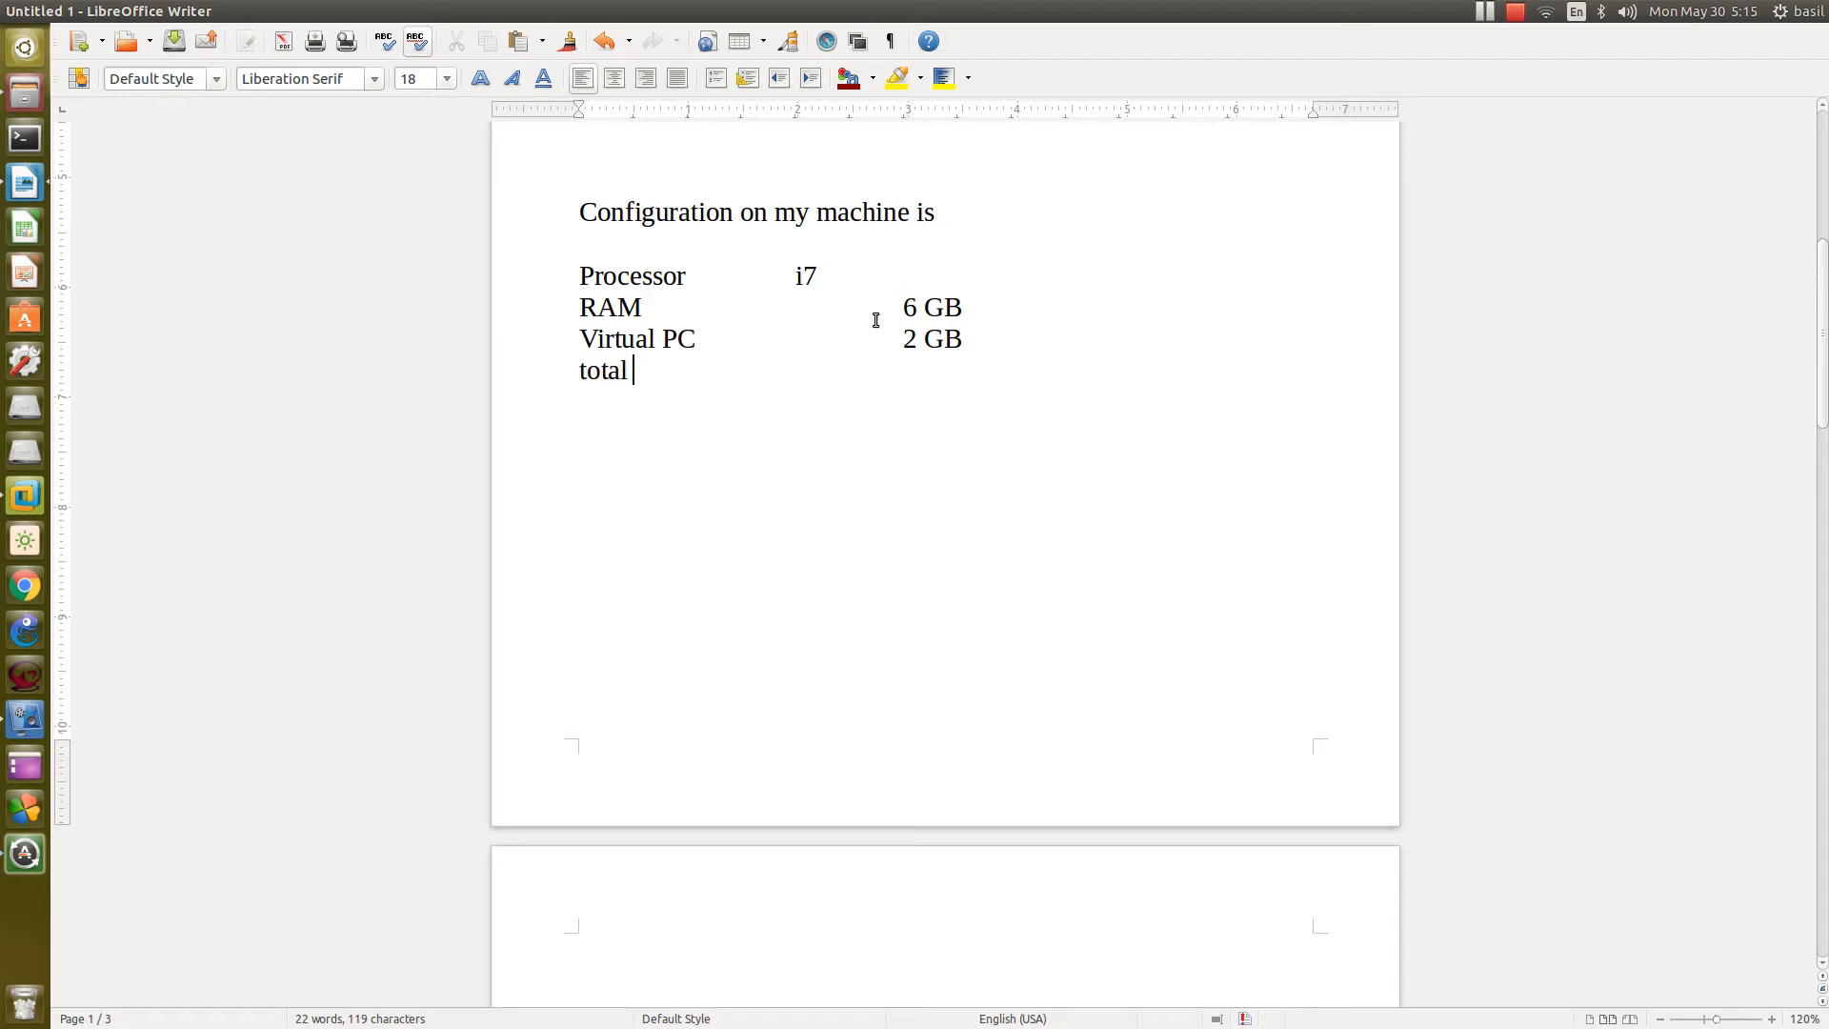
# Step: Enter 4 GB as the total row's value, tabbed into line with the values above
pyautogui.press('Tab')
pyautogui.press('Tab')
pyautogui.press('Tab')
pyautogui.press('Tab')
pyautogui.press('Tab')
pyautogui.write('4 GB')
# Step: Compare the memory values in the RAM, Virtual PC and total rows by highlighting them
pyautogui.moveTo(902, 339); pyautogui.dragTo(962, 305)
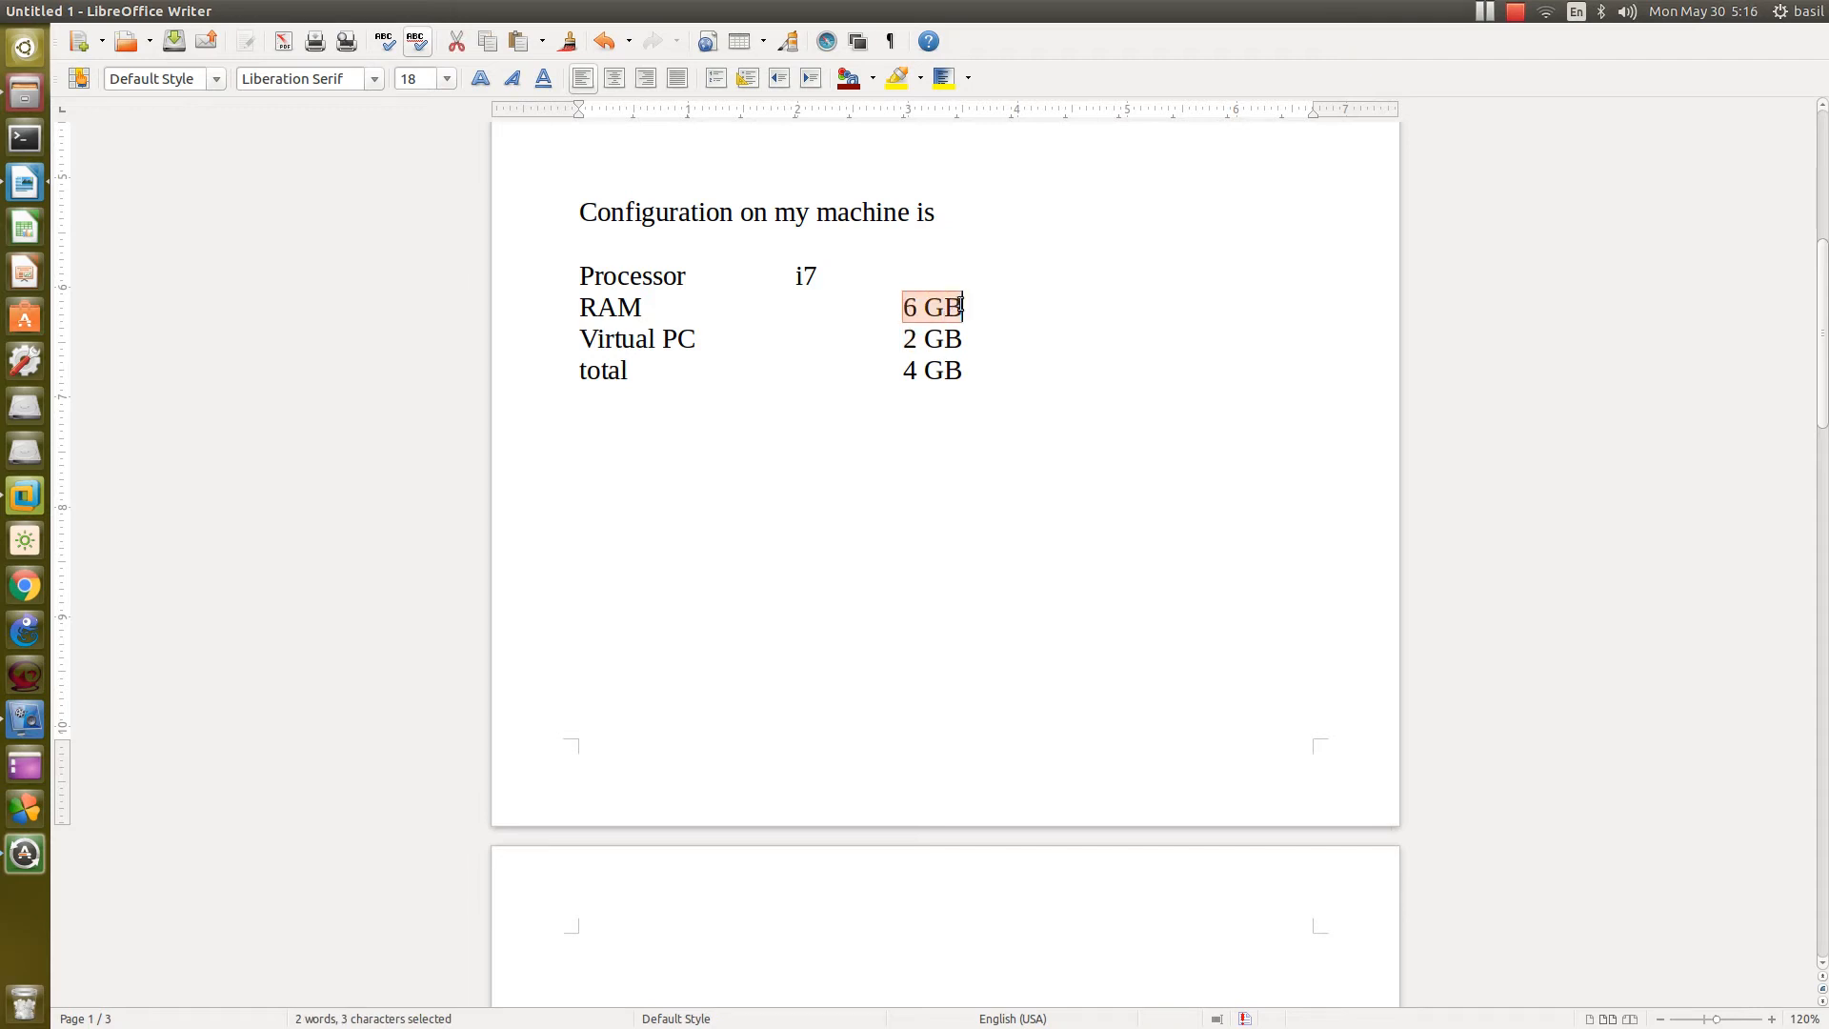
pyautogui.moveTo(905, 376); pyautogui.dragTo(957, 369)
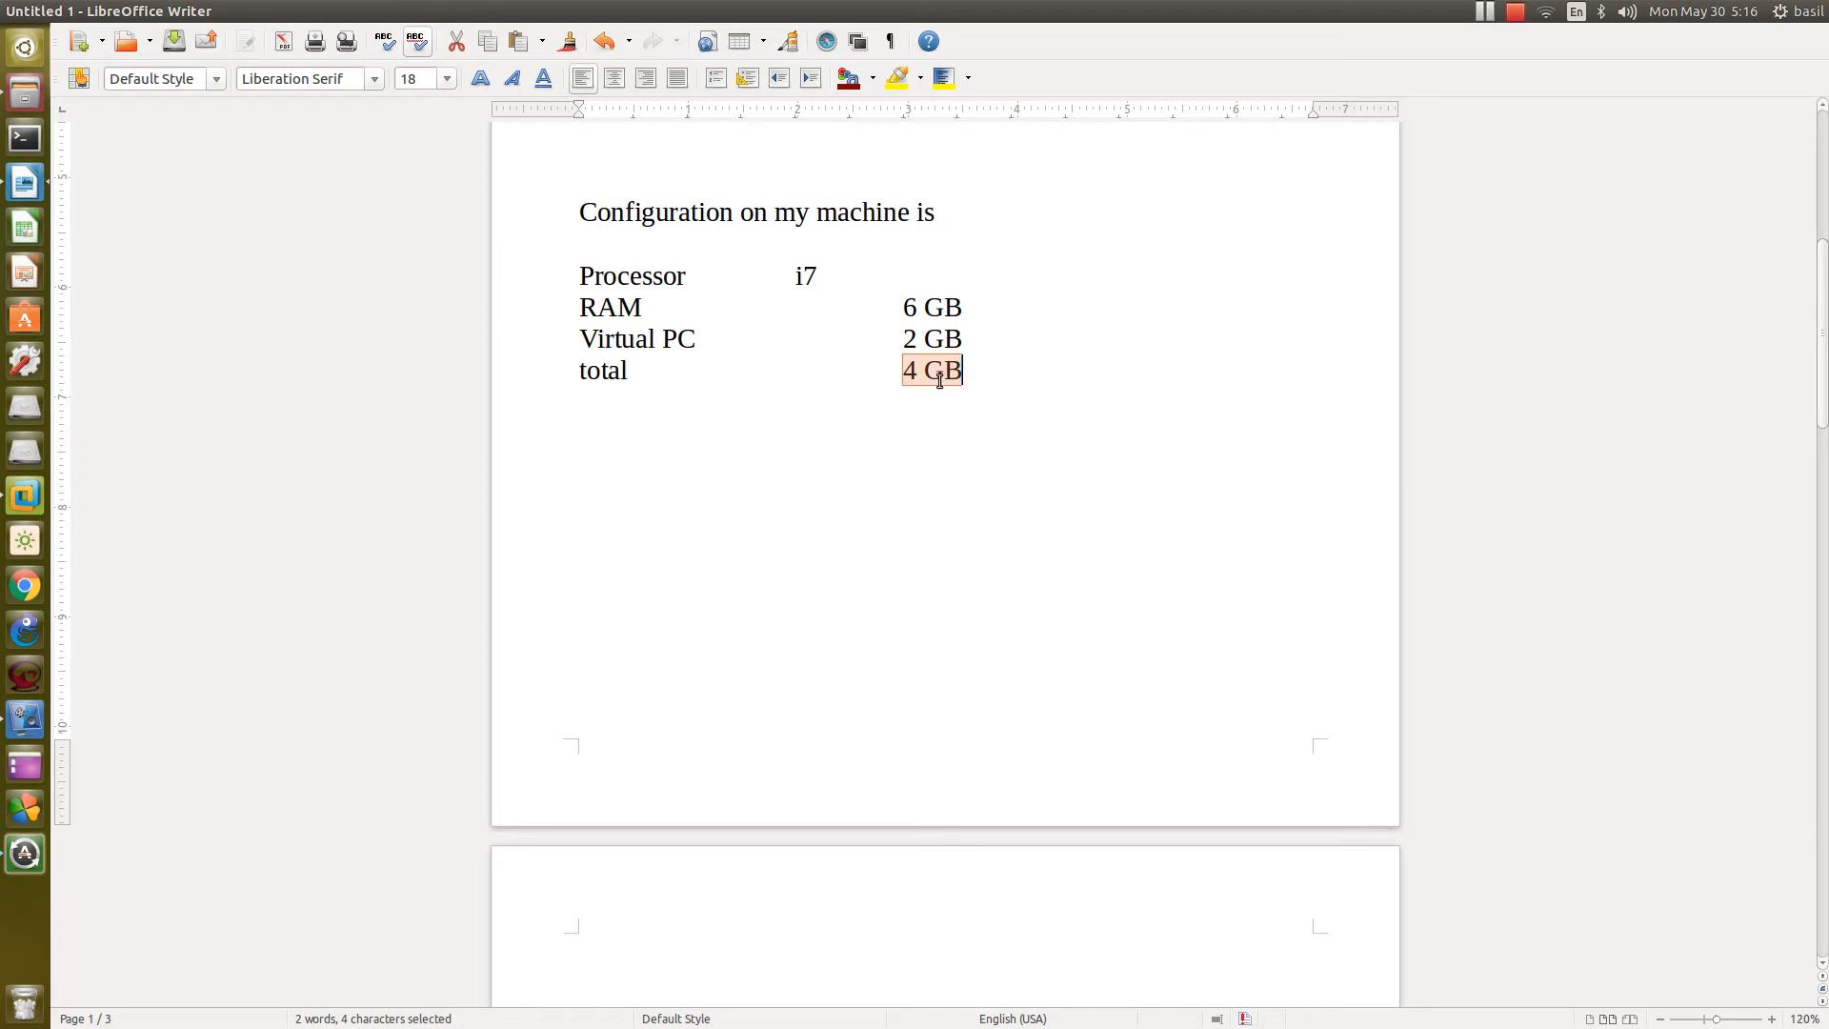
pyautogui.click(905, 339)
pyautogui.moveTo(905, 374); pyautogui.dragTo(960, 371)
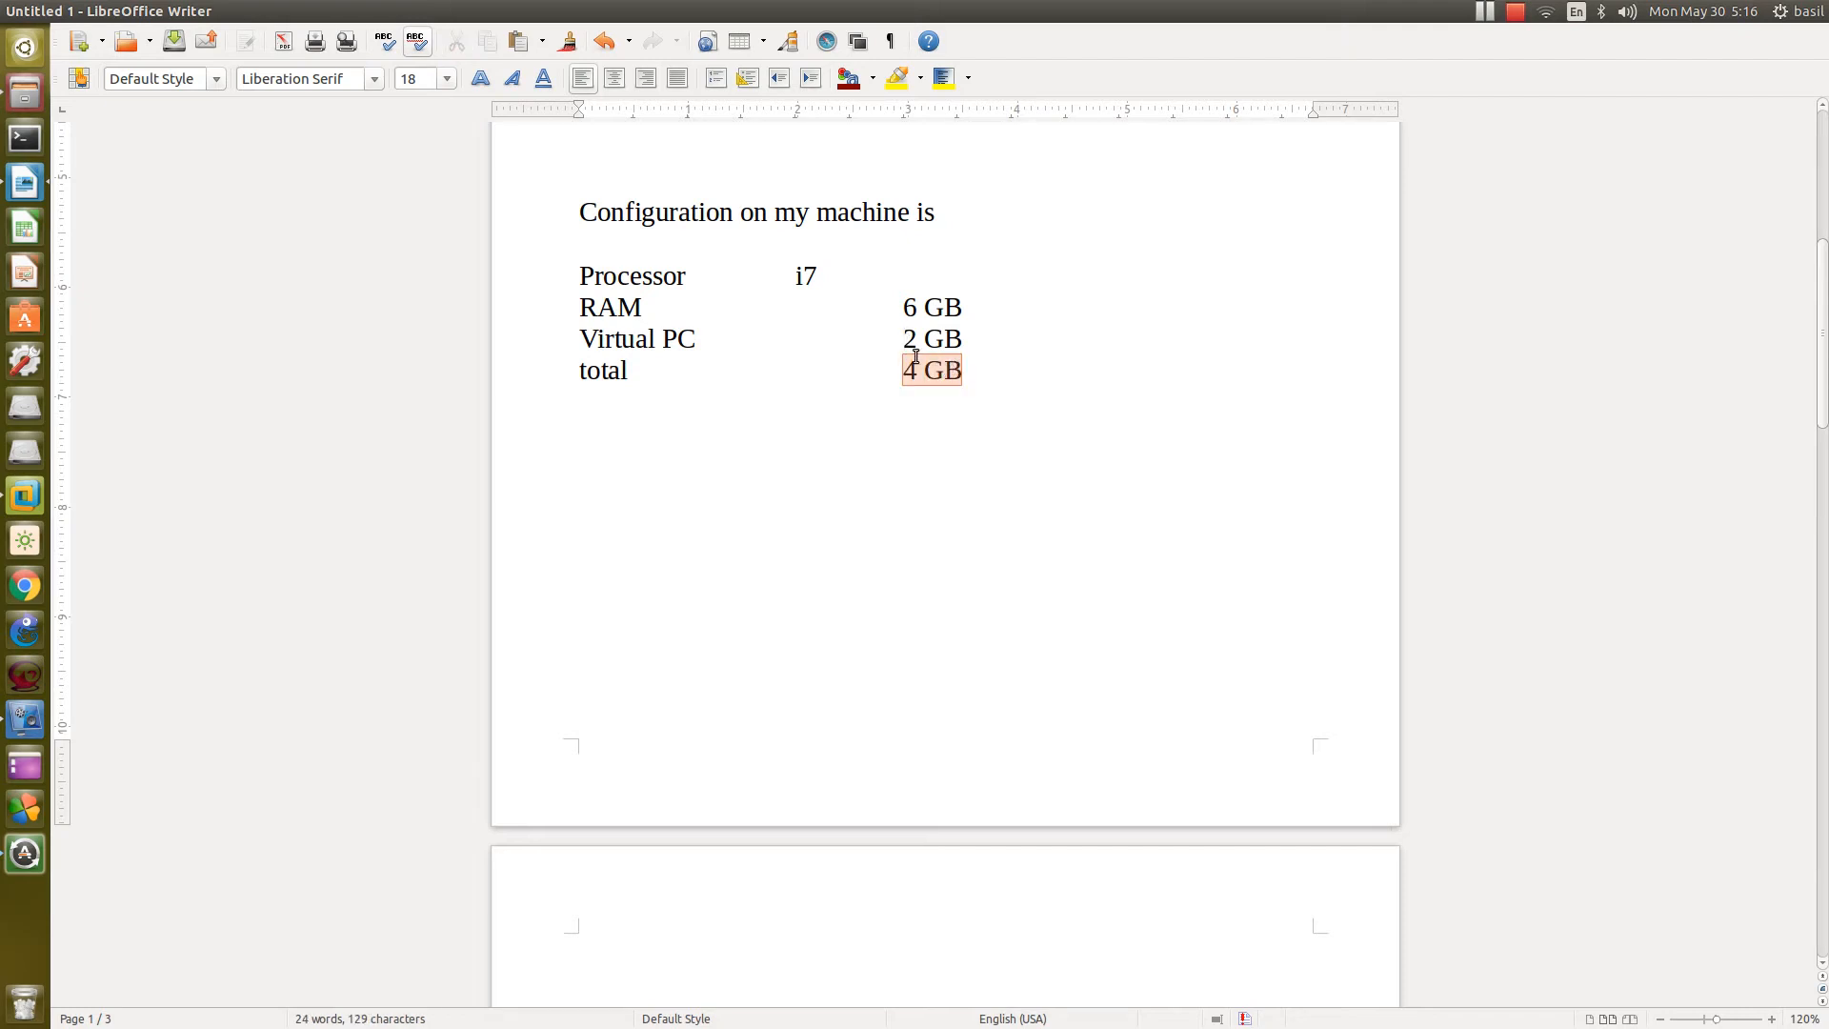
pyautogui.moveTo(583, 339); pyautogui.dragTo(697, 340)
pyautogui.moveTo(896, 339); pyautogui.dragTo(955, 339)
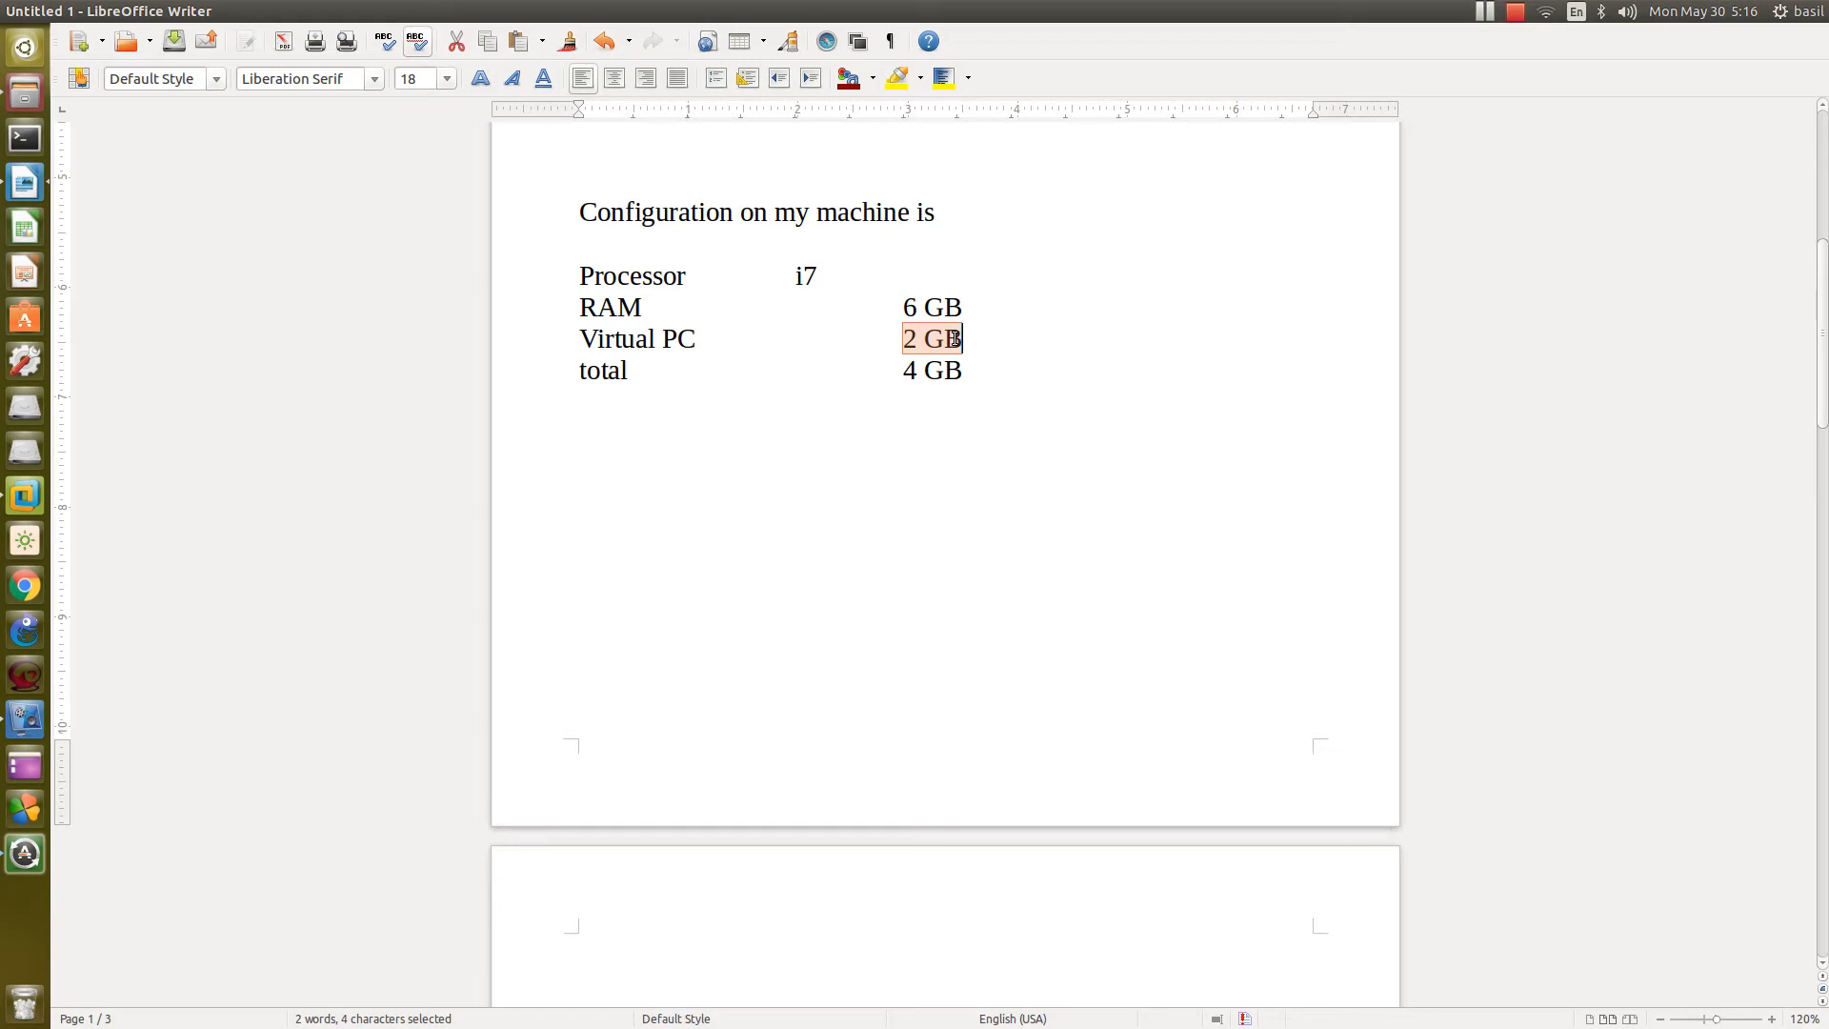
pyautogui.moveTo(901, 371); pyautogui.dragTo(964, 371)
# Step: Insert a blank line between the Virtual PC and total rows
pyautogui.click(969, 375)
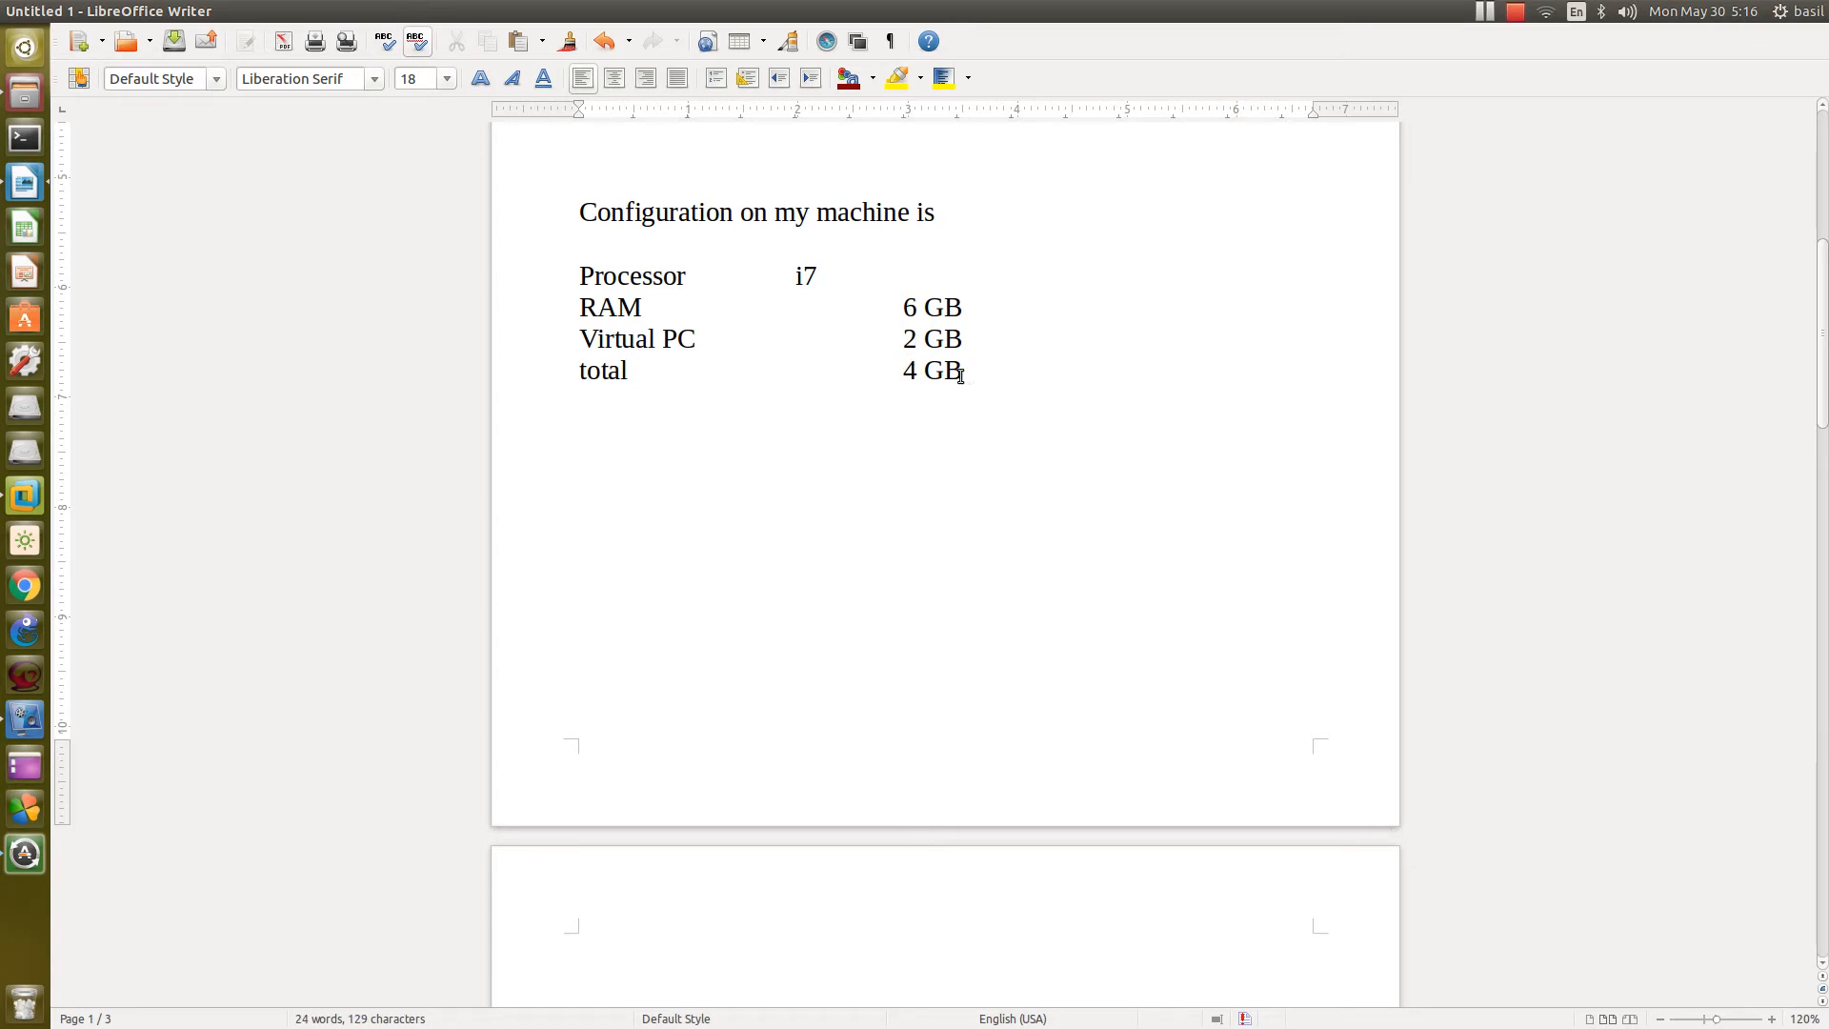
pyautogui.press('Up')
pyautogui.press('Return')
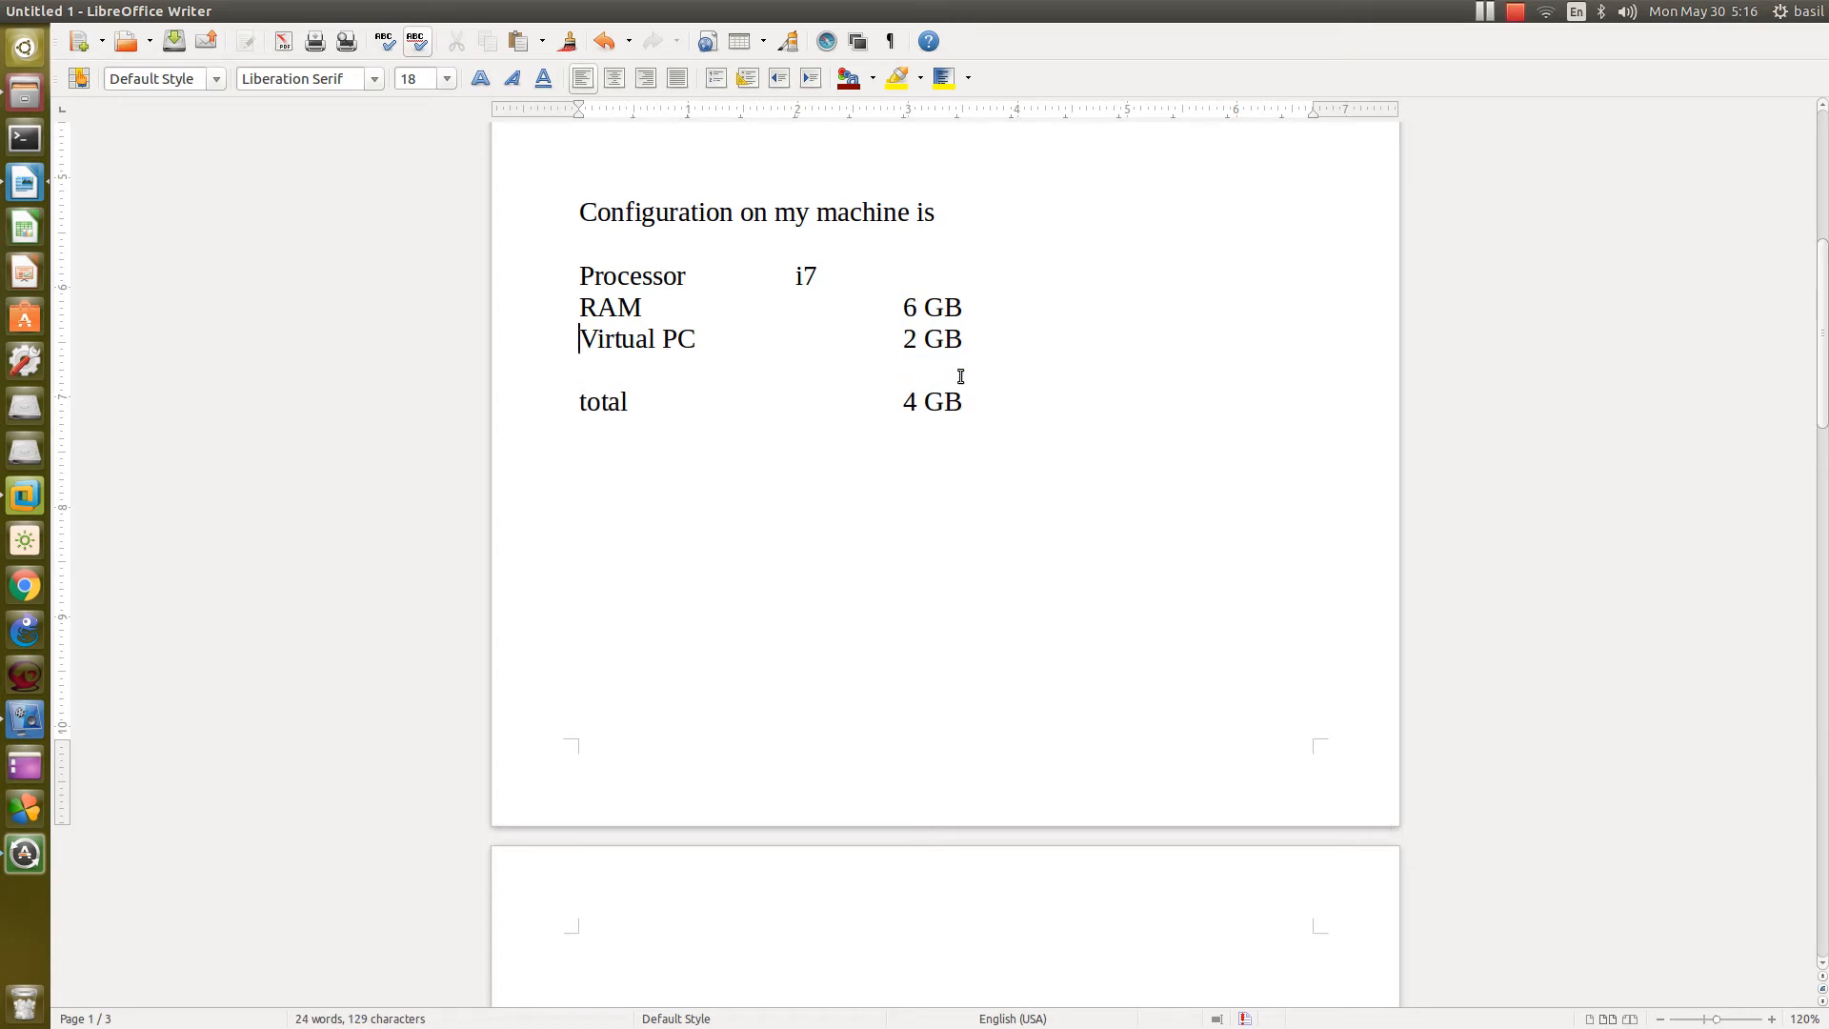
# Step: Append "w2k8" to the Virtual PC label and indent the RAM value by one tab to match its value
pyautogui.press('Right')
pyautogui.press('Right')
pyautogui.write('w2k8')
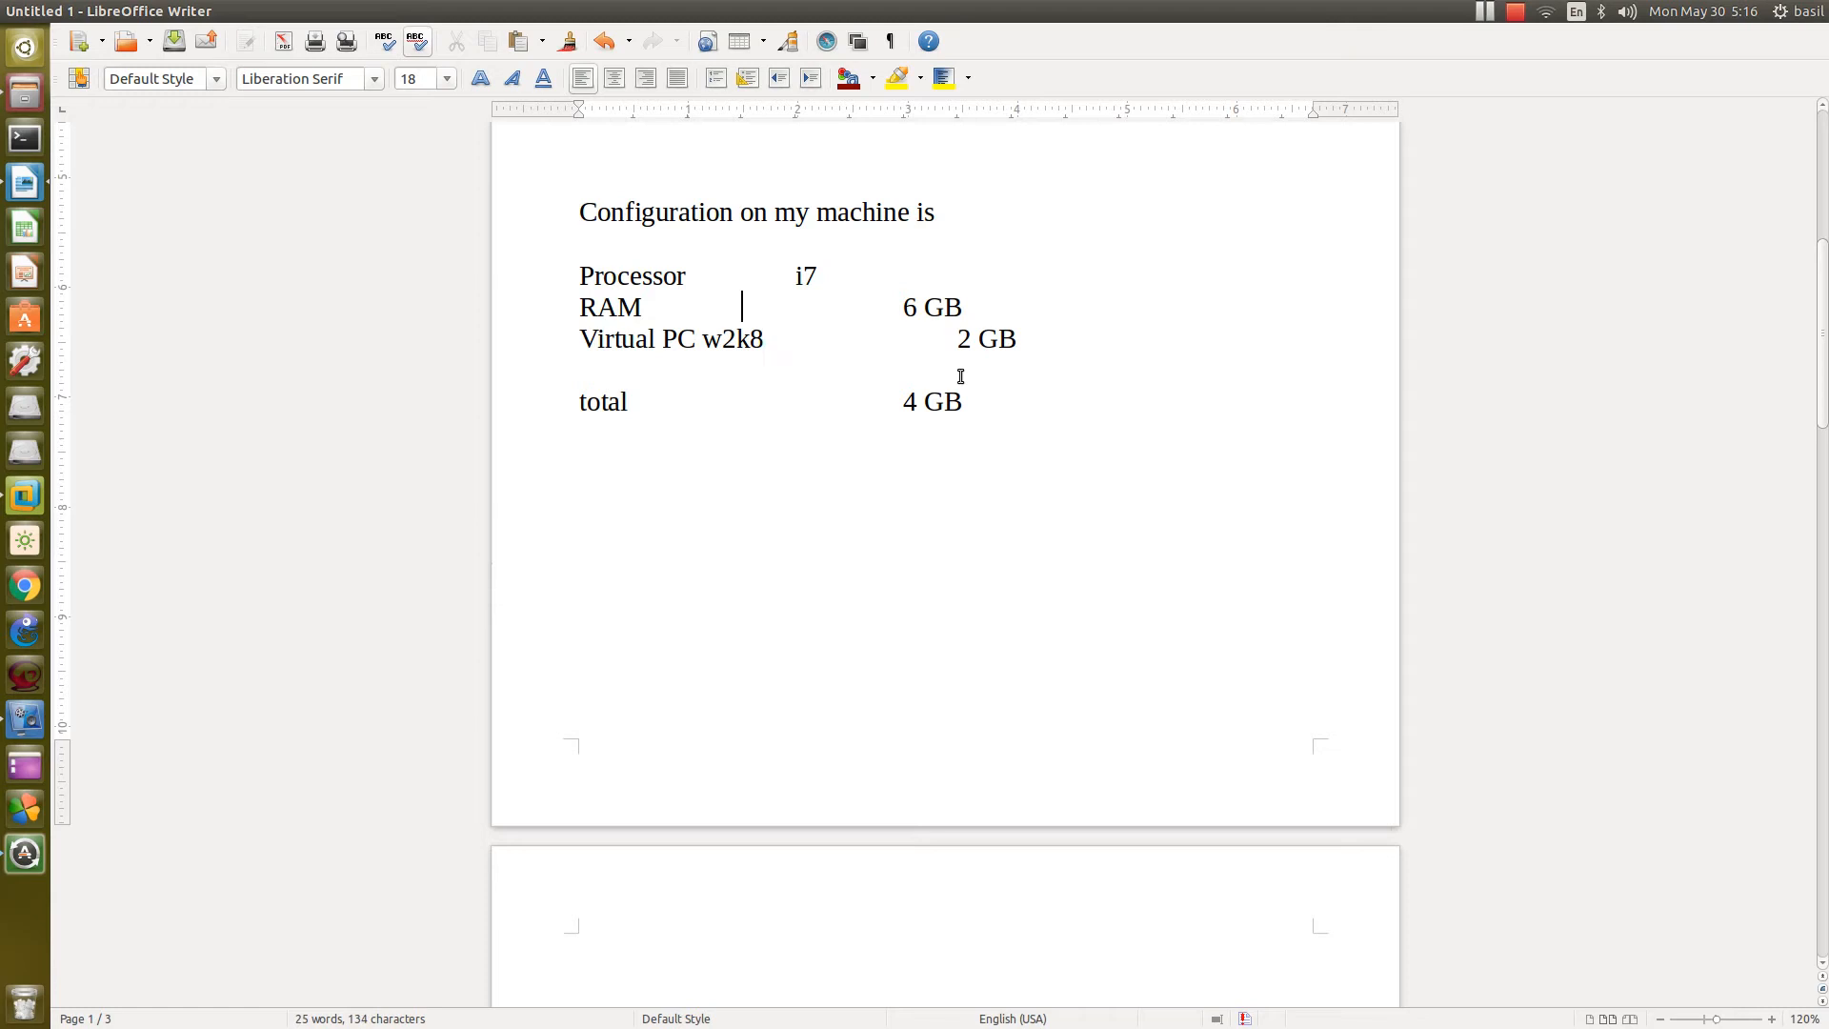
pyautogui.press('Tab')
# Step: Enter the label "Virtual PC win7" on the blank line above the total row
pyautogui.click(960, 376)
pyautogui.write('Virua')
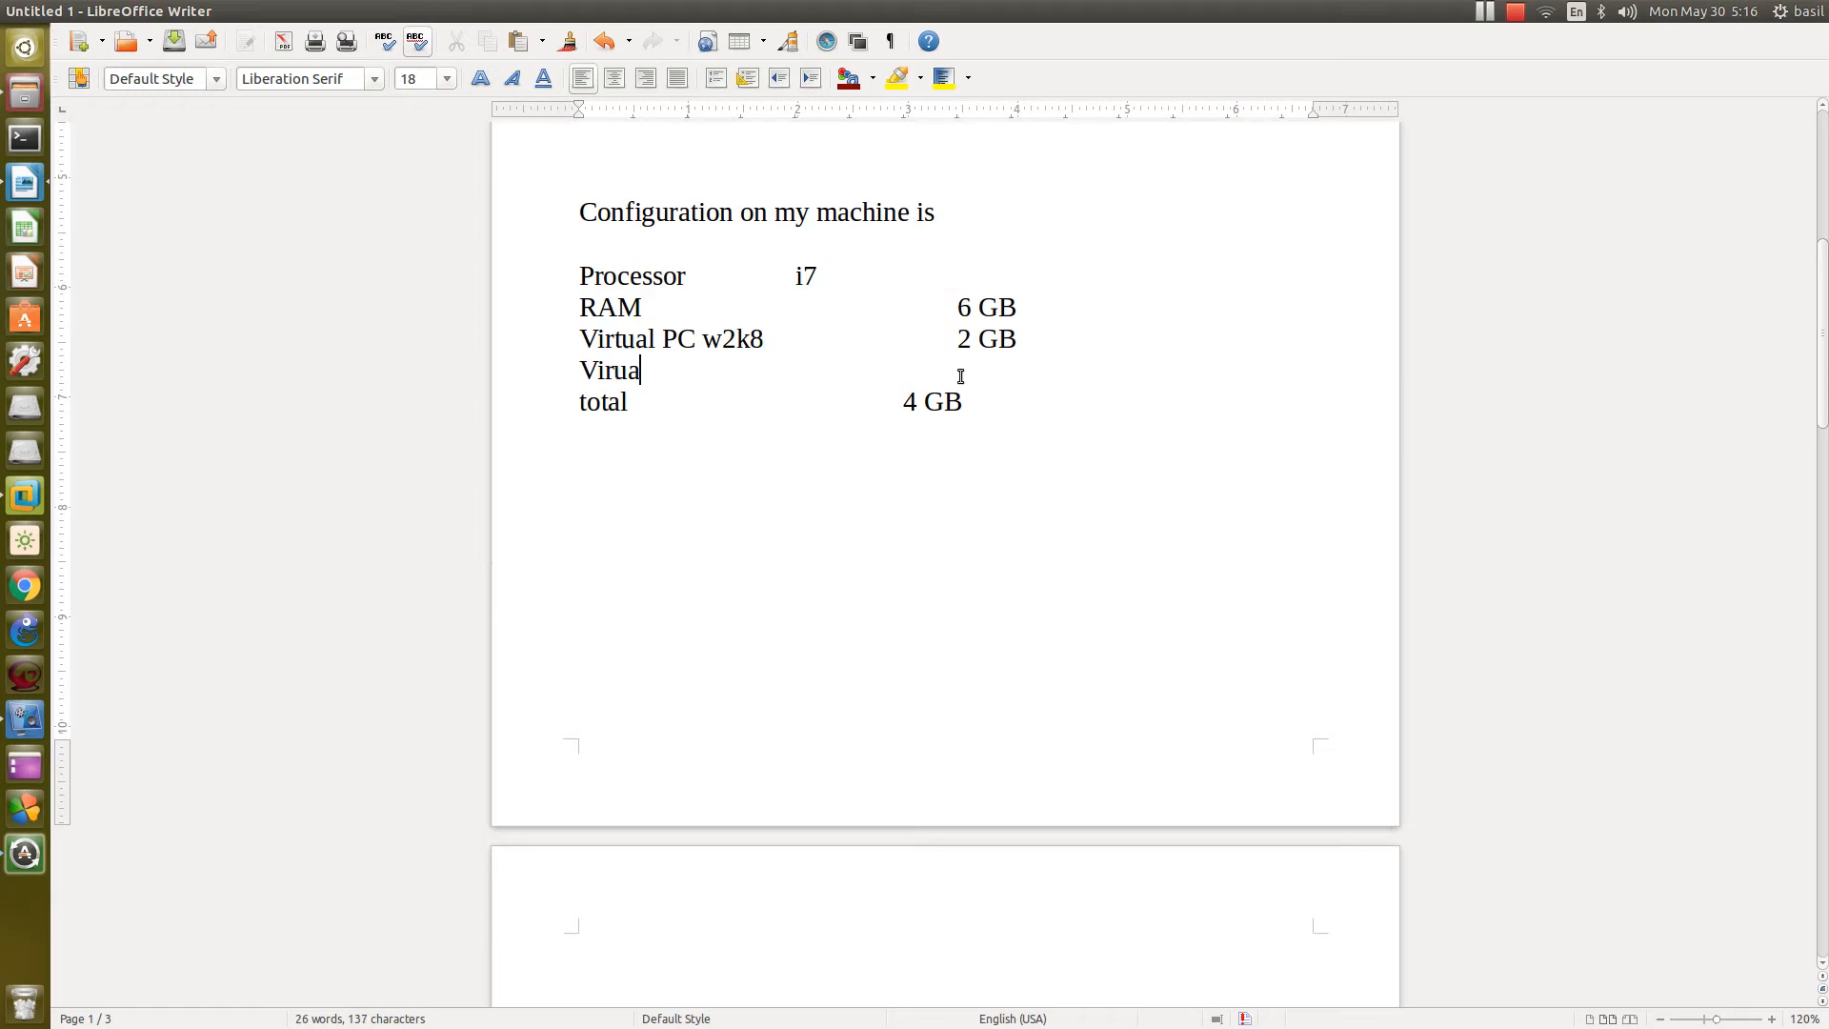
pyautogui.write('l PC win')
pyautogui.press('Left')
pyautogui.press('Left')
pyautogui.press('Left')
pyautogui.press('Left')
pyautogui.press('Left')
pyautogui.press('Left')
pyautogui.press('Left')
pyautogui.write('t')
pyautogui.press('Right')
pyautogui.press('Right')
pyautogui.press('Right')
pyautogui.press('Right')
pyautogui.press('Right')
pyautogui.press('Right')
pyautogui.press('Right')
pyautogui.press('Right')
pyautogui.press('Right')
pyautogui.press('Right')
pyautogui.press('Right')
pyautogui.press('Left')
pyautogui.press('Left')
pyautogui.press('Left')
pyautogui.press('Right')
pyautogui.press('Right')
pyautogui.press('Right')
pyautogui.write('7')
# Step: Enter 512 MB as the Virtual PC win7 row's value, aligned with the values above
pyautogui.press('Tab')
pyautogui.press('Tab')
pyautogui.write('513')
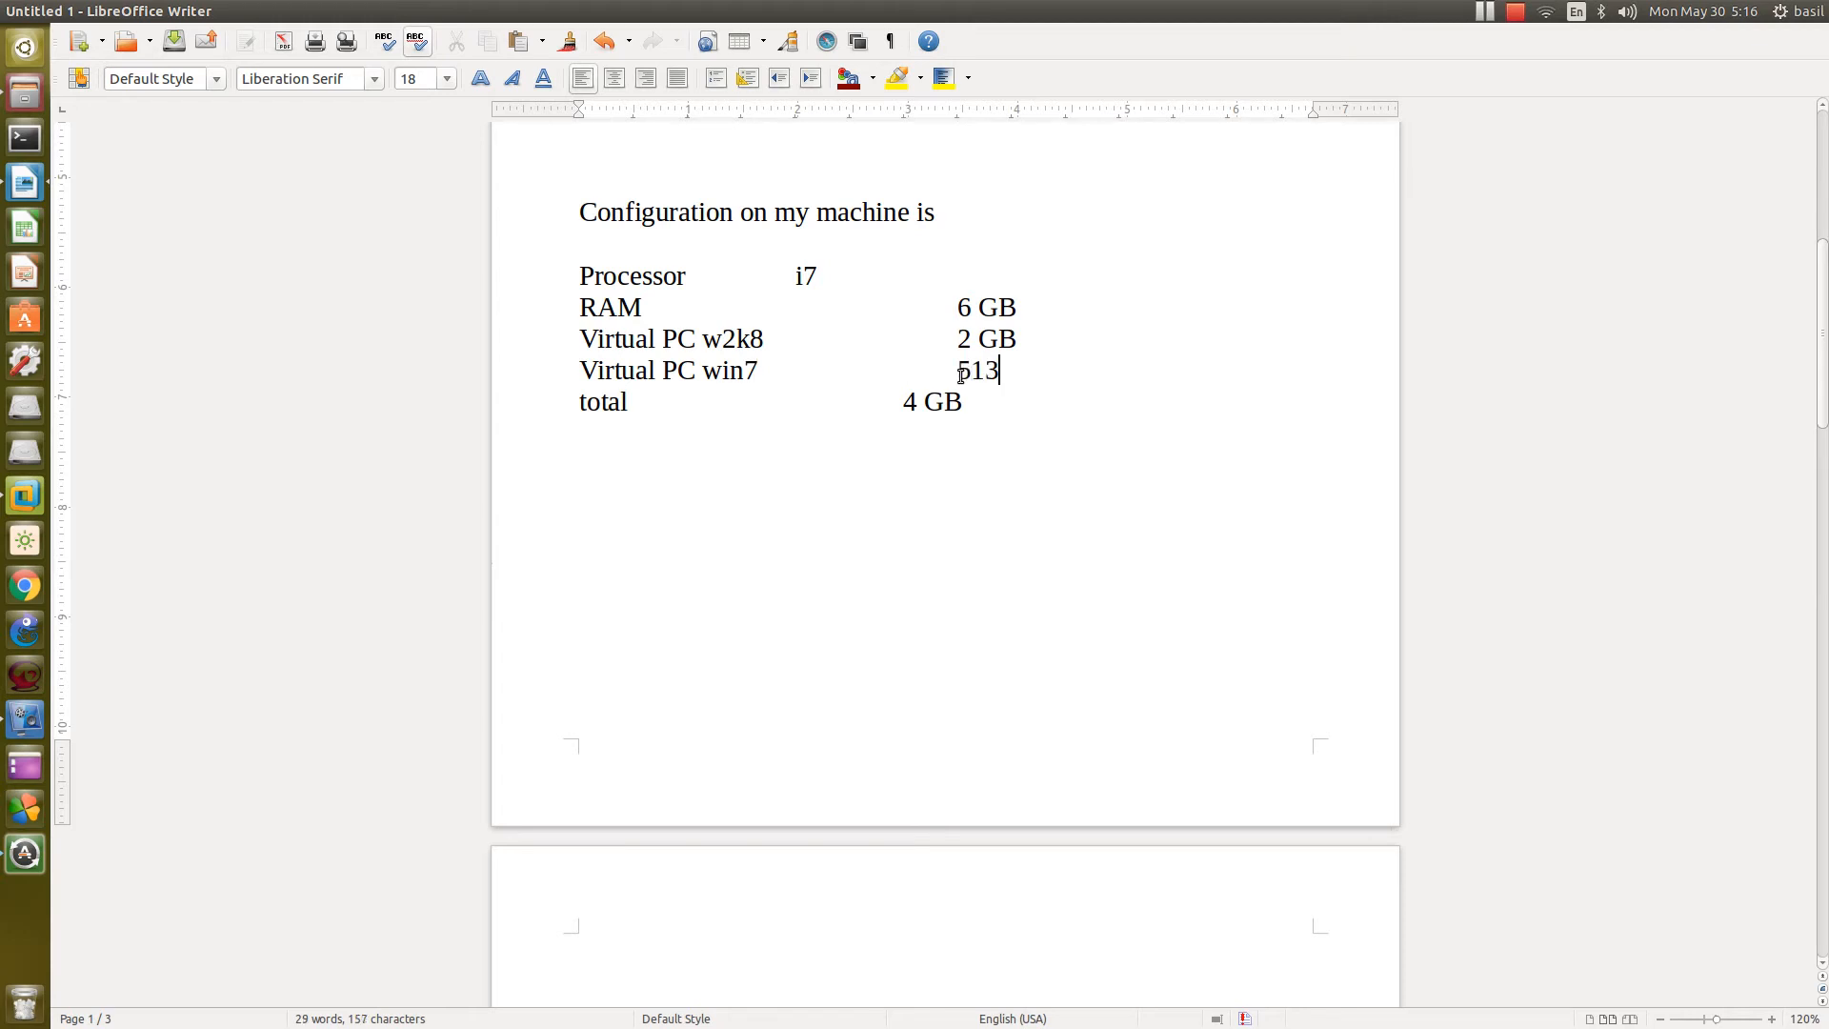
pyautogui.press('BackSpace')
pyautogui.write('2 MB')
# Step: Indent the total value by one tab and change it to 3.5 GB
pyautogui.press('Down')
pyautogui.hotkey('ctrl', 'Left')
pyautogui.press('Tab')
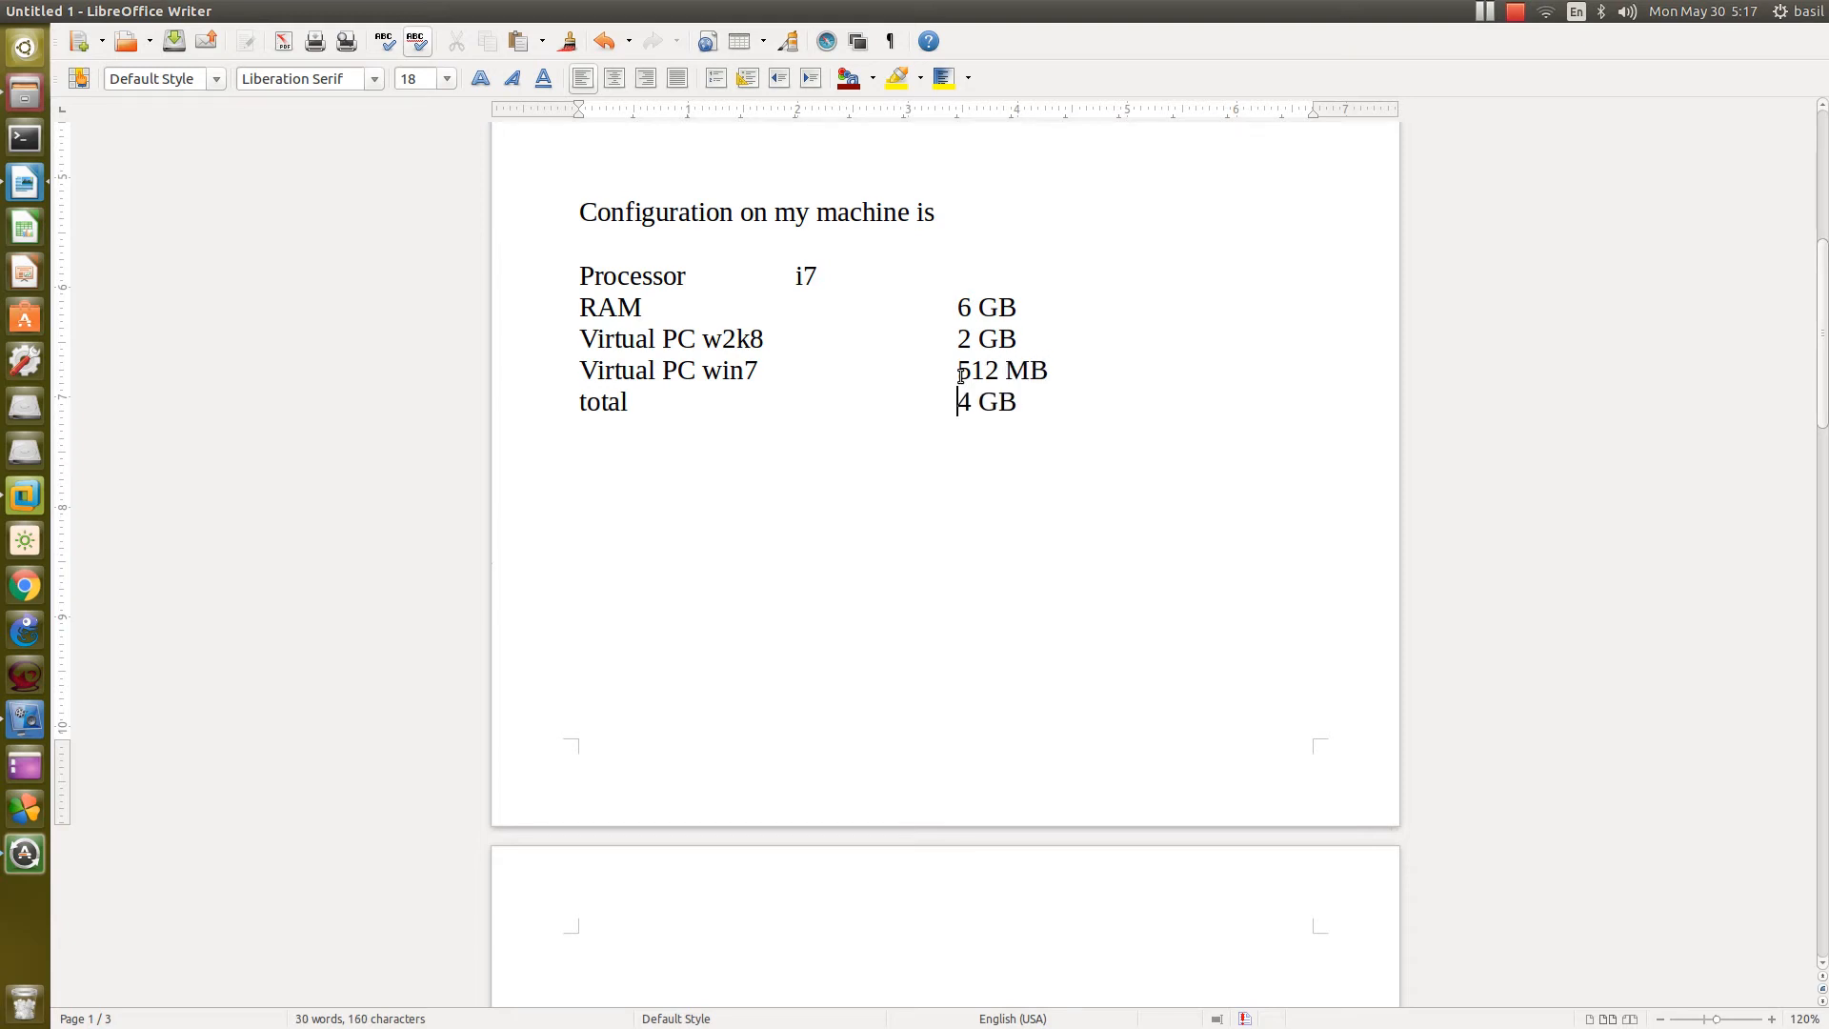
pyautogui.press('Delete')
pyautogui.write('3.5')
# Step: Append "2 to 3 available" after the 6 GB RAM value
pyautogui.moveTo(578, 339); pyautogui.dragTo(1084, 398)
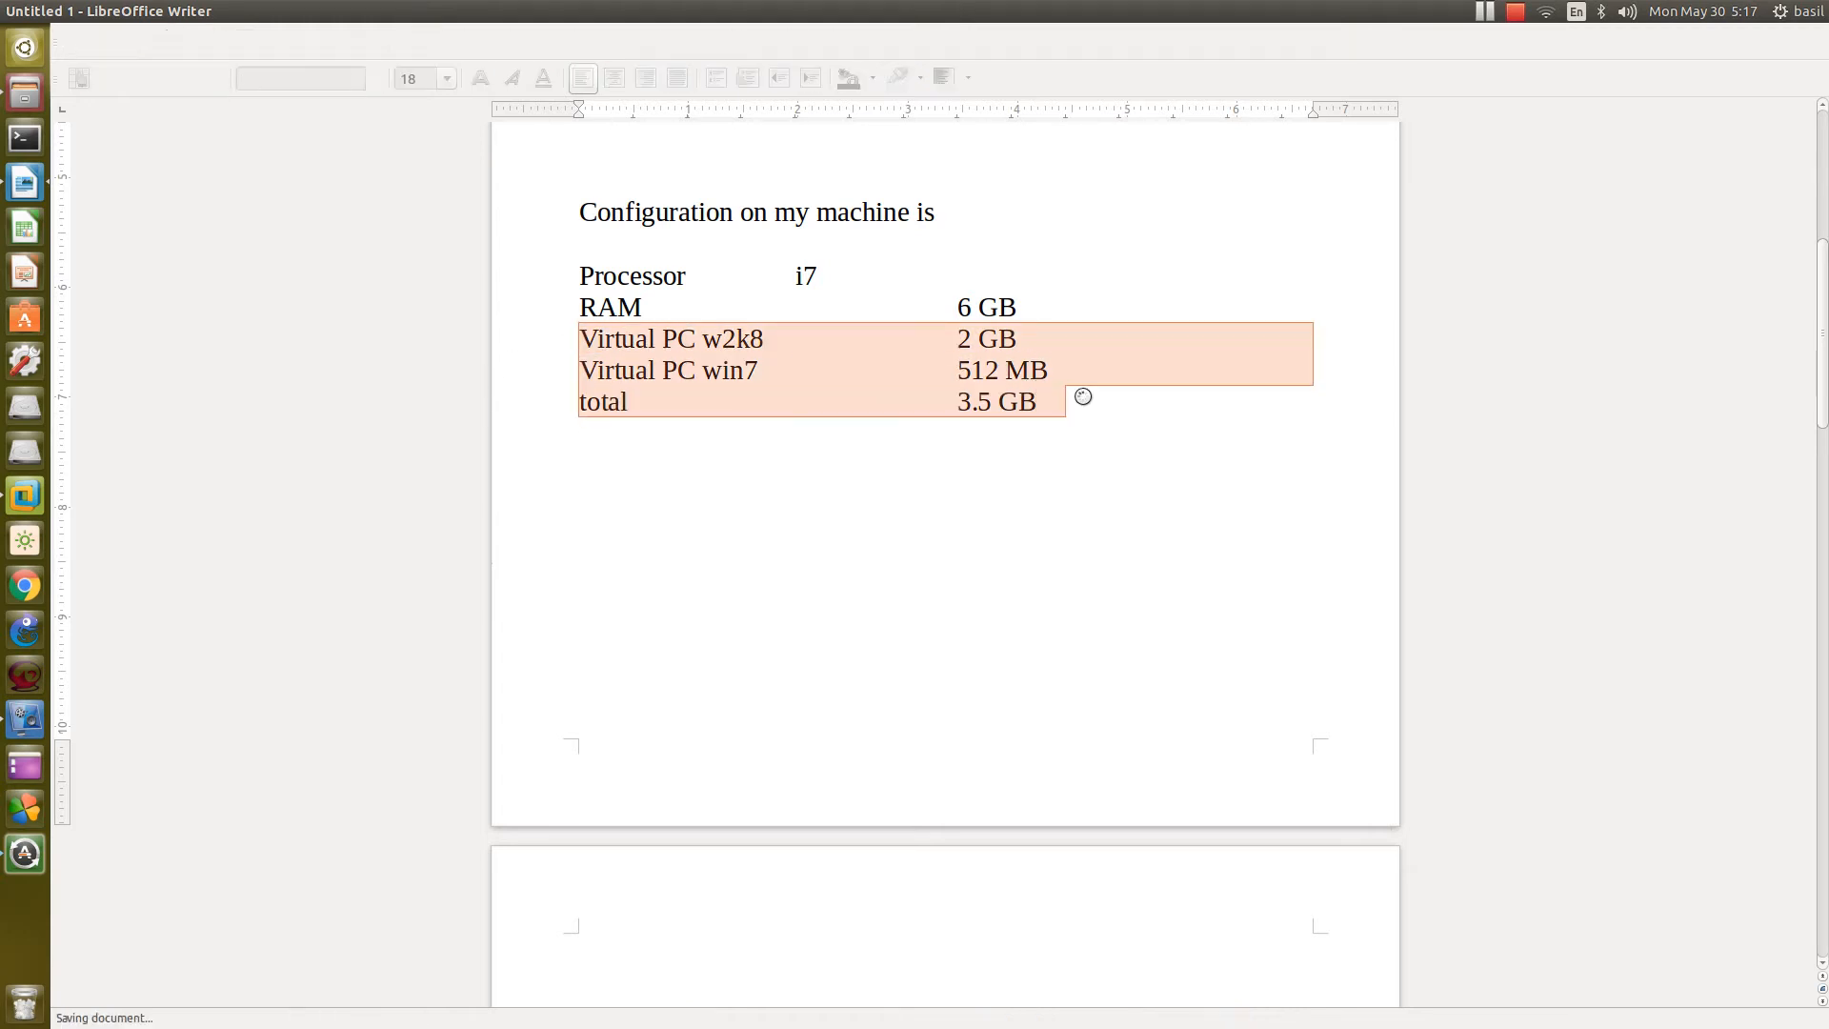
pyautogui.click(1085, 398)
pyautogui.moveTo(947, 307); pyautogui.dragTo(1017, 307)
pyautogui.click(1032, 305)
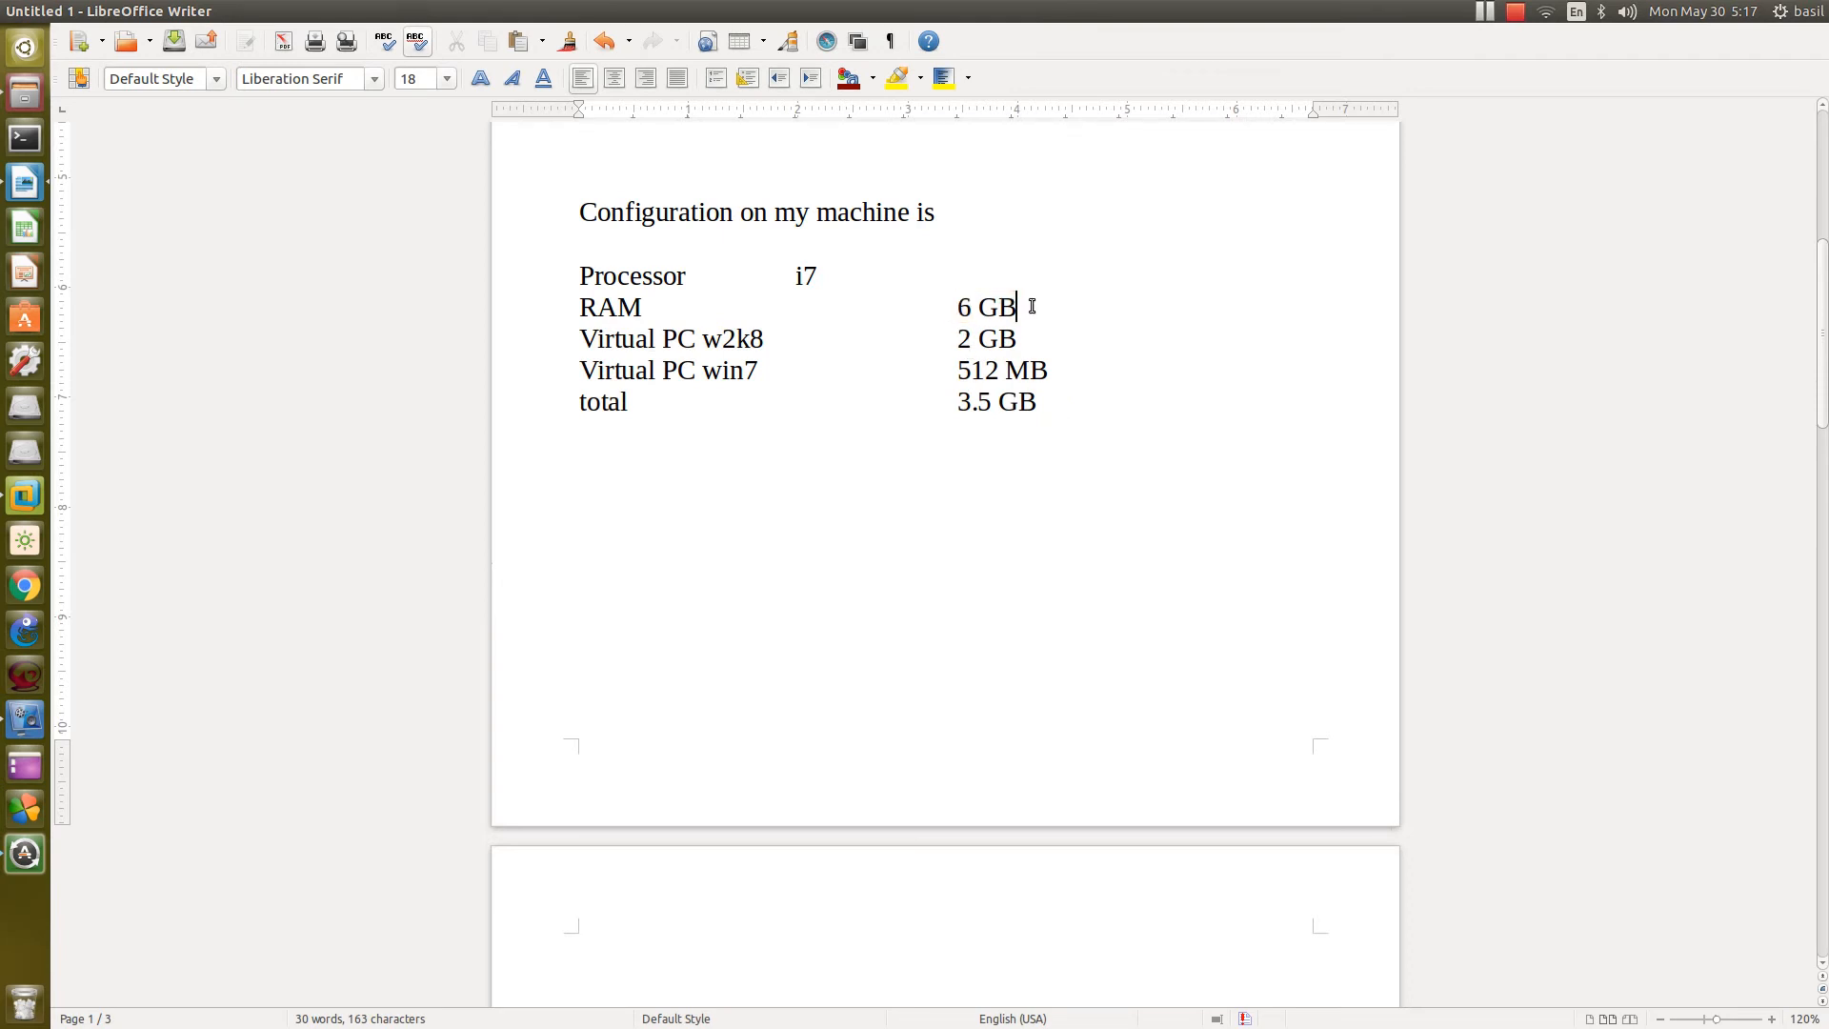
pyautogui.write('2 to 3')
pyautogui.write(' va')
pyautogui.press('BackSpace')
pyautogui.press('BackSpace')
pyautogui.write('aa')
pyautogui.press('BackSpace')
pyautogui.write('vailable')
# Step: Review the memory allocated to the w2k8 and win7 virtual PCs against the total value
pyautogui.moveTo(955, 305); pyautogui.dragTo(1016, 340)
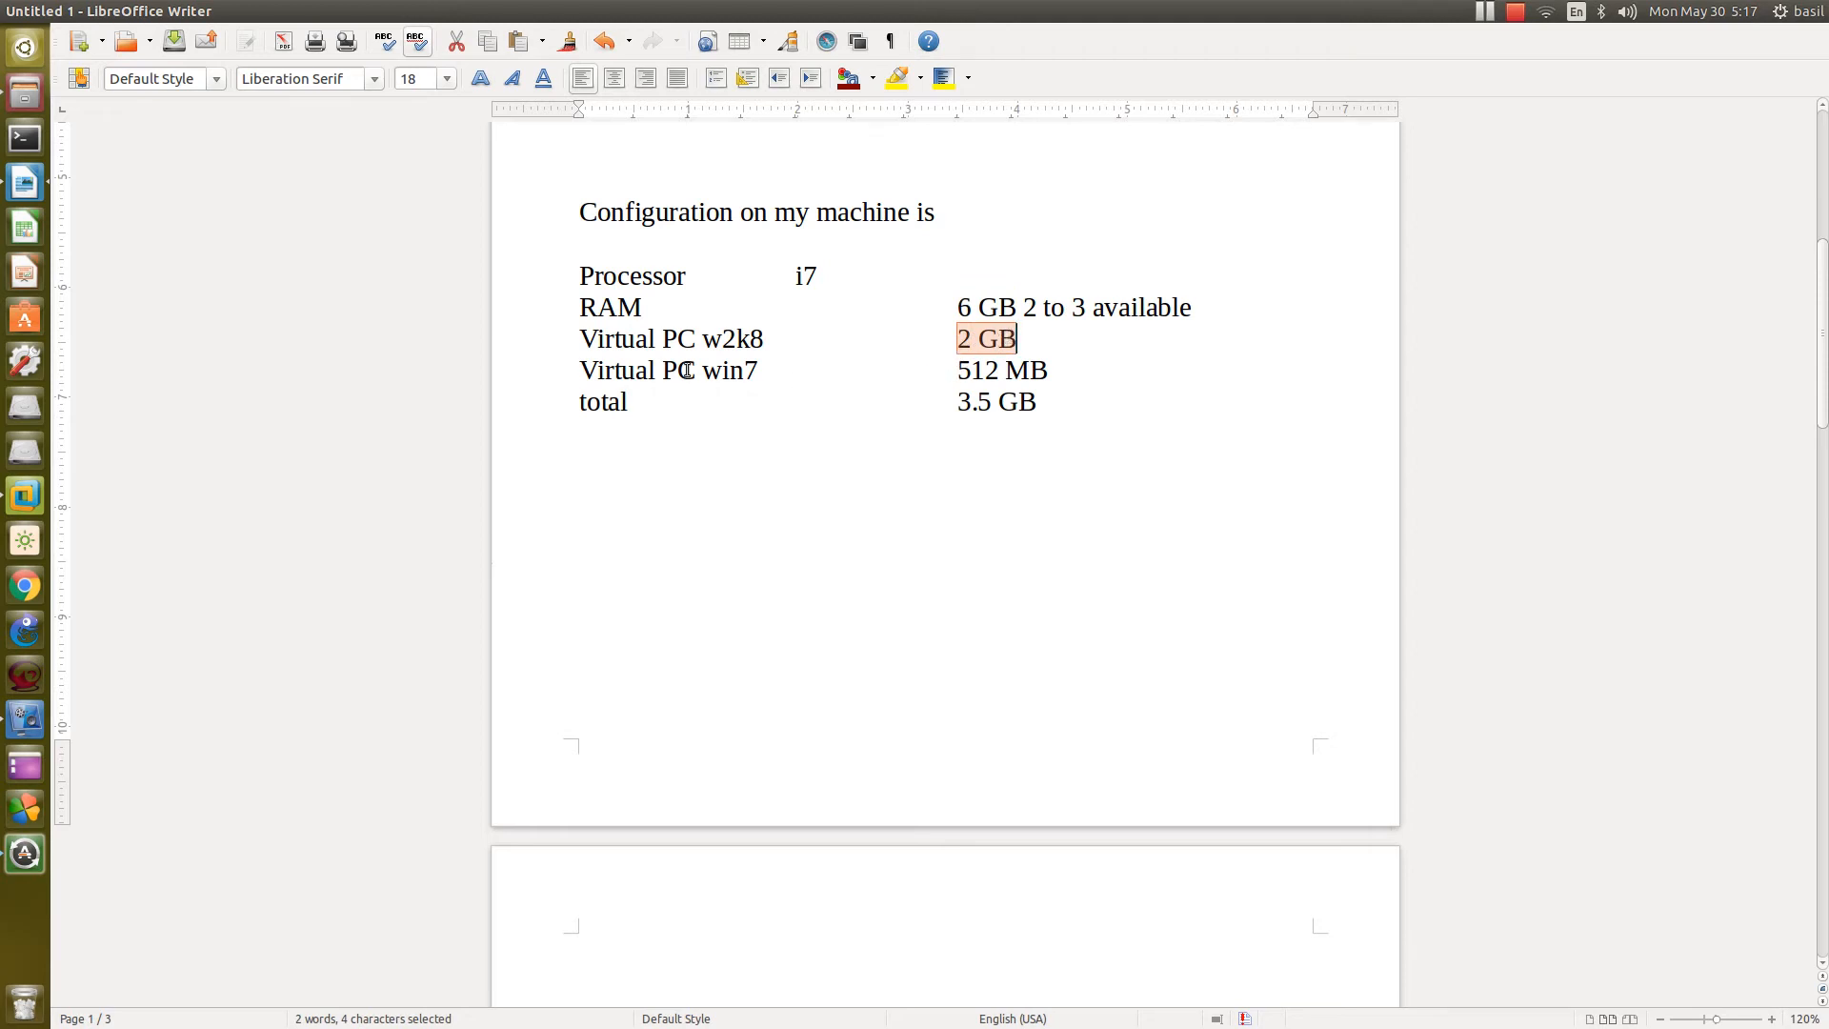
pyautogui.moveTo(678, 340); pyautogui.dragTo(736, 339)
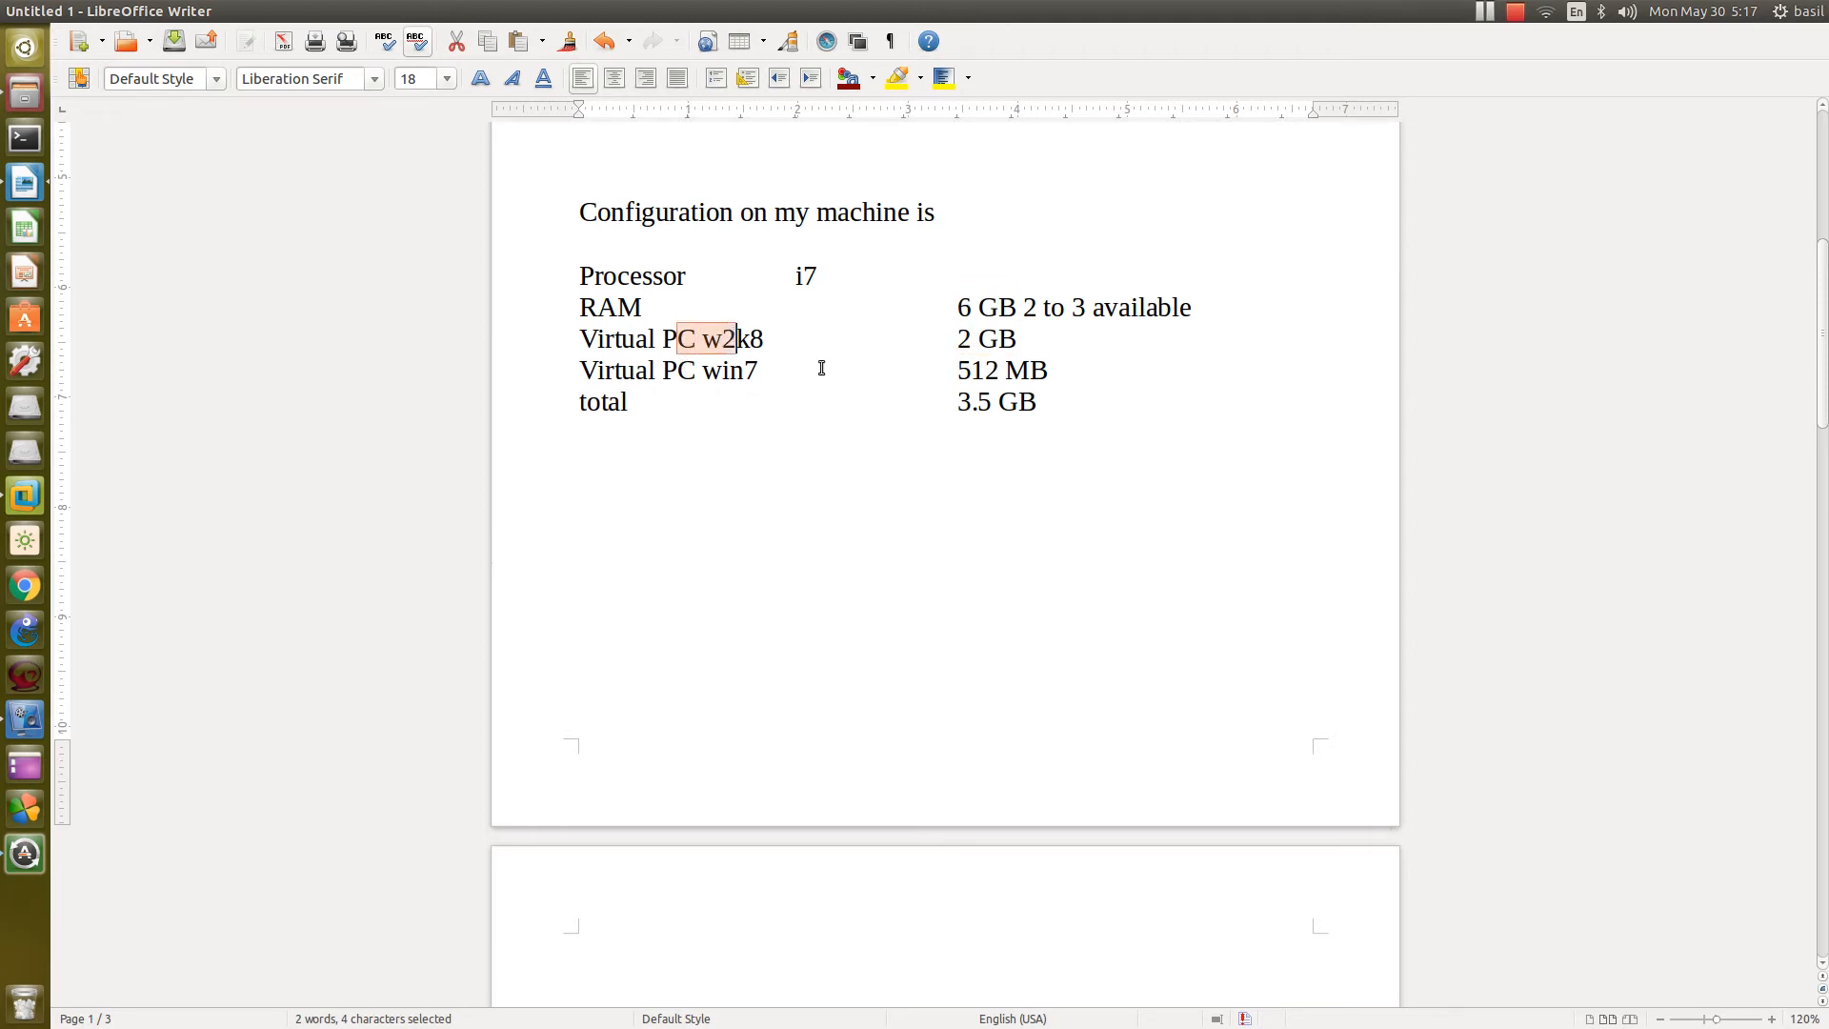
pyautogui.moveTo(955, 370); pyautogui.dragTo(1048, 370)
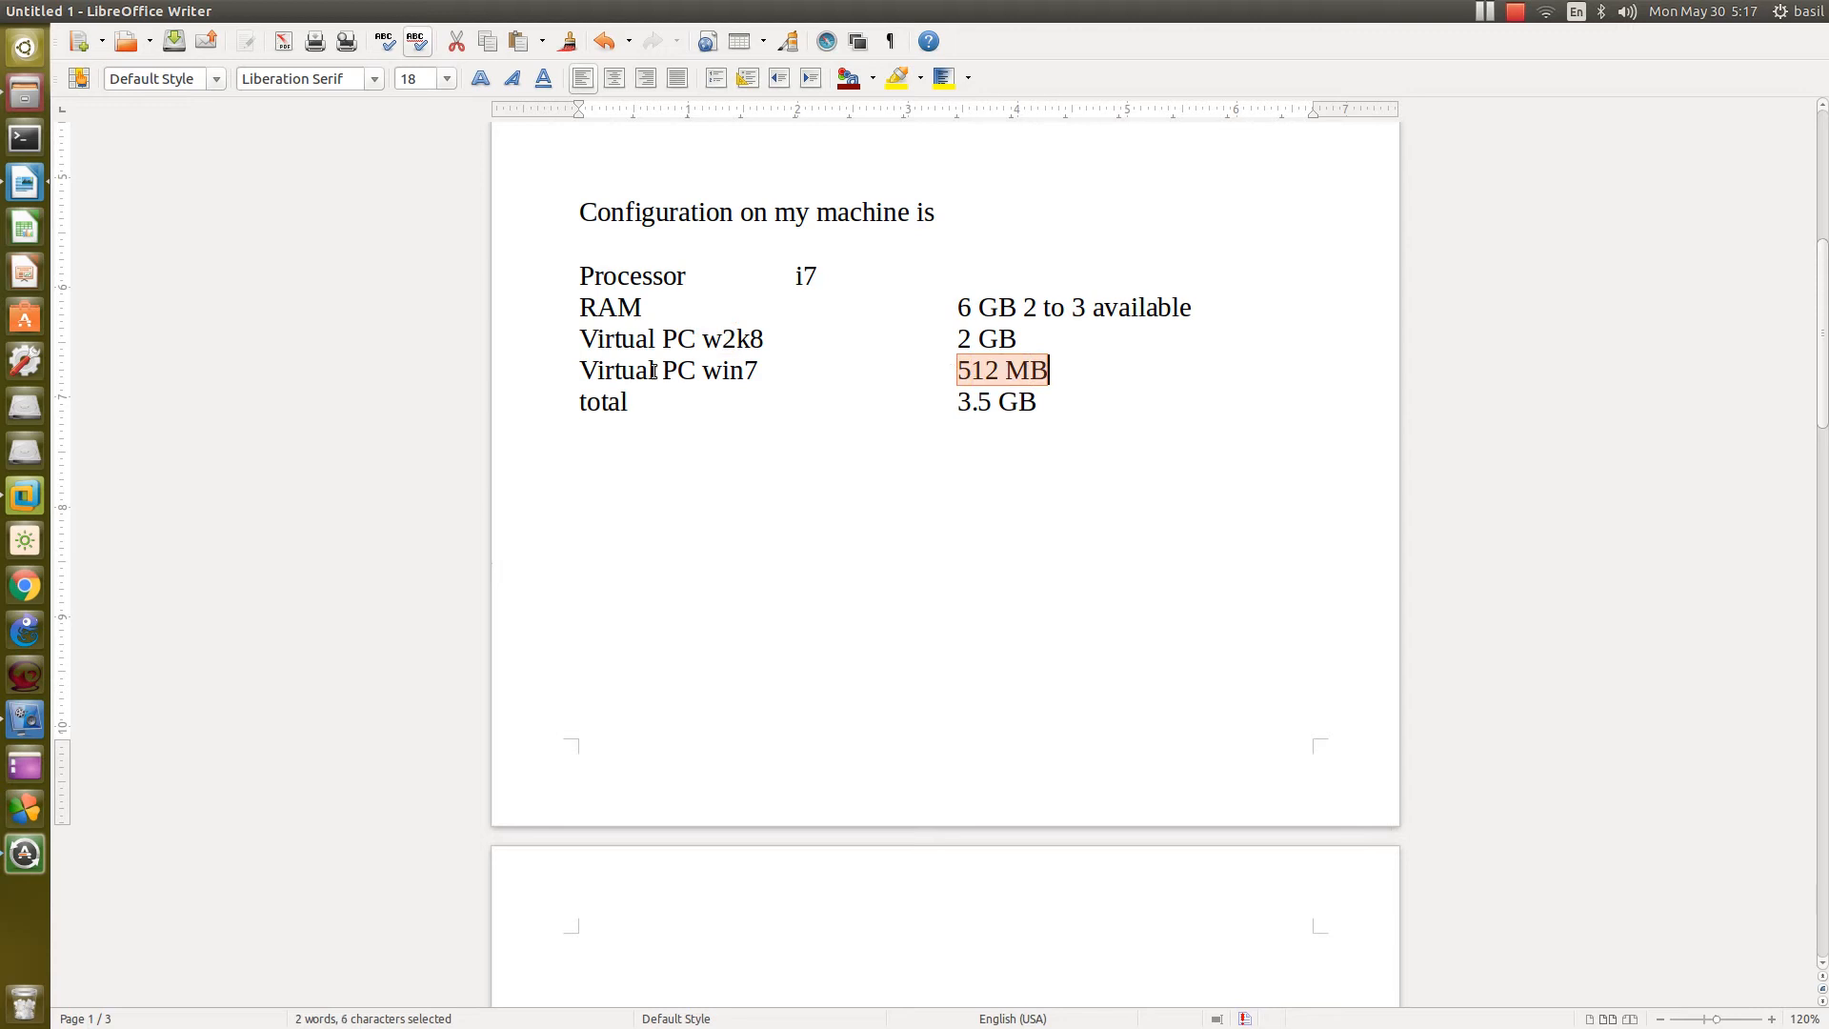
pyautogui.click(957, 401)
pyautogui.moveTo(957, 401); pyautogui.dragTo(1039, 401)
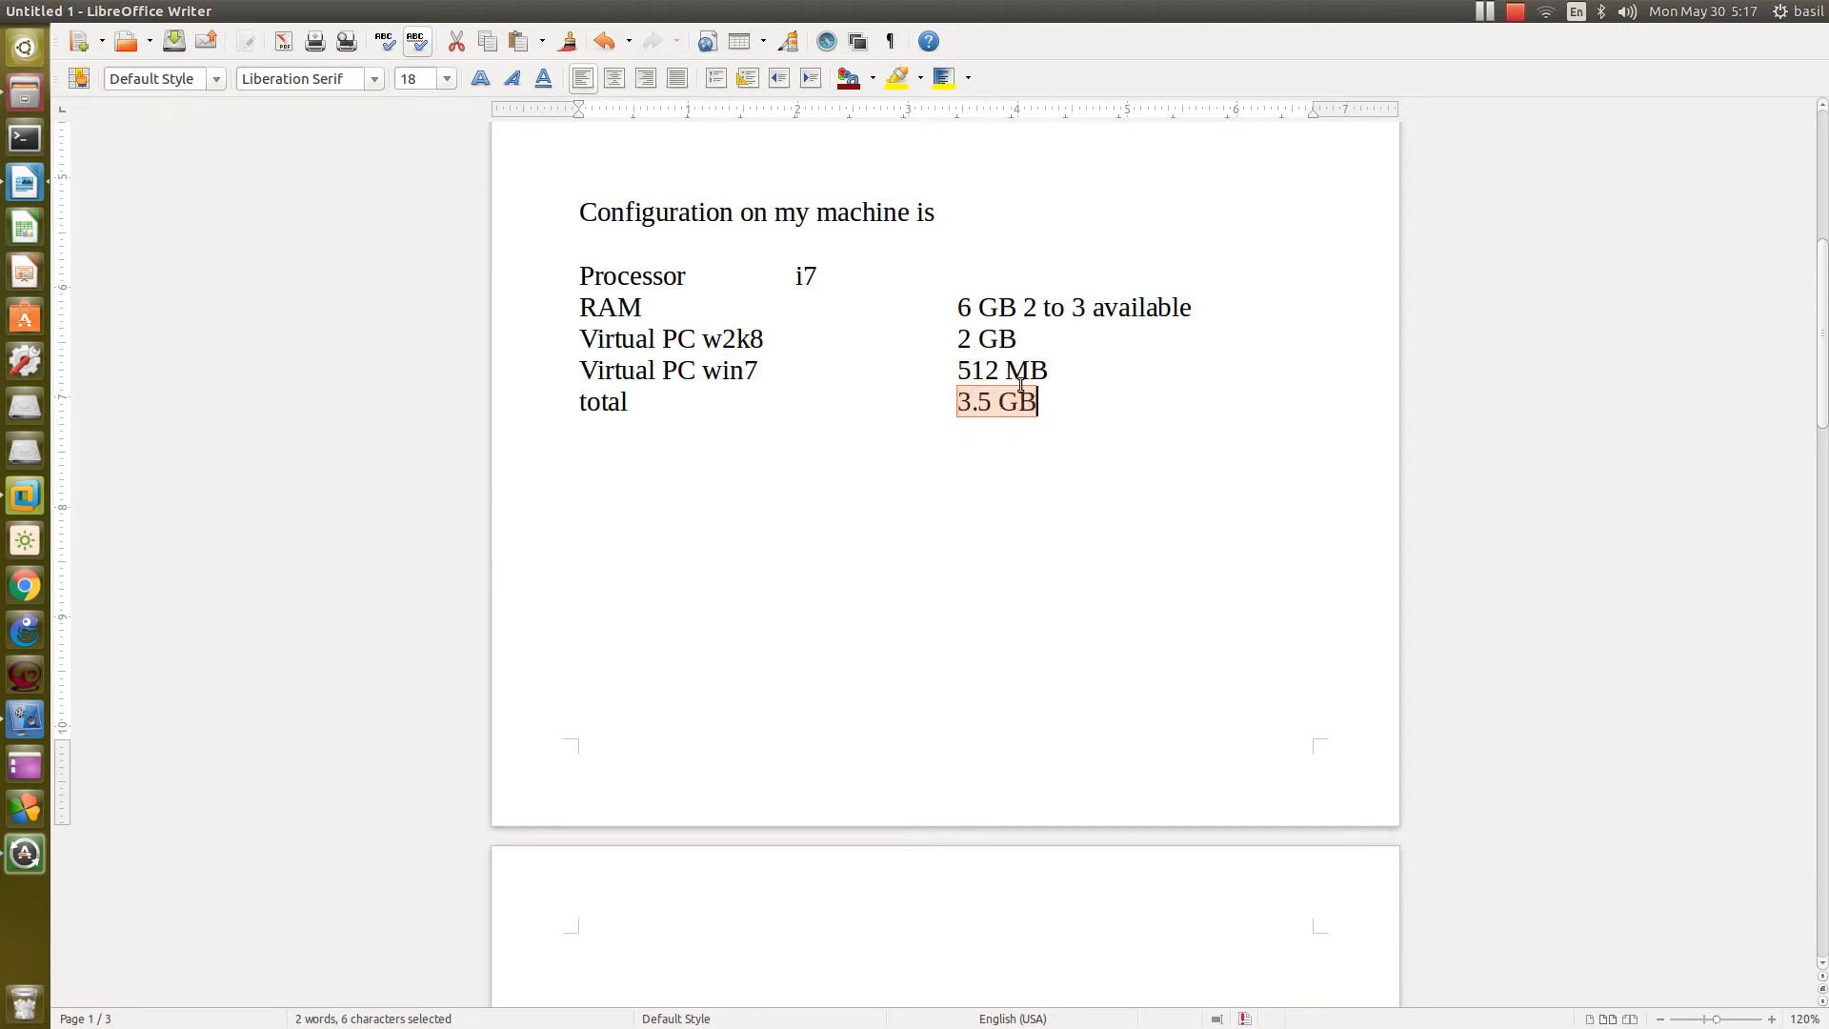
# Step: Insert a row below the Virtual PC win7 row and paste a copy of that row's label into it
pyautogui.click(1070, 371)
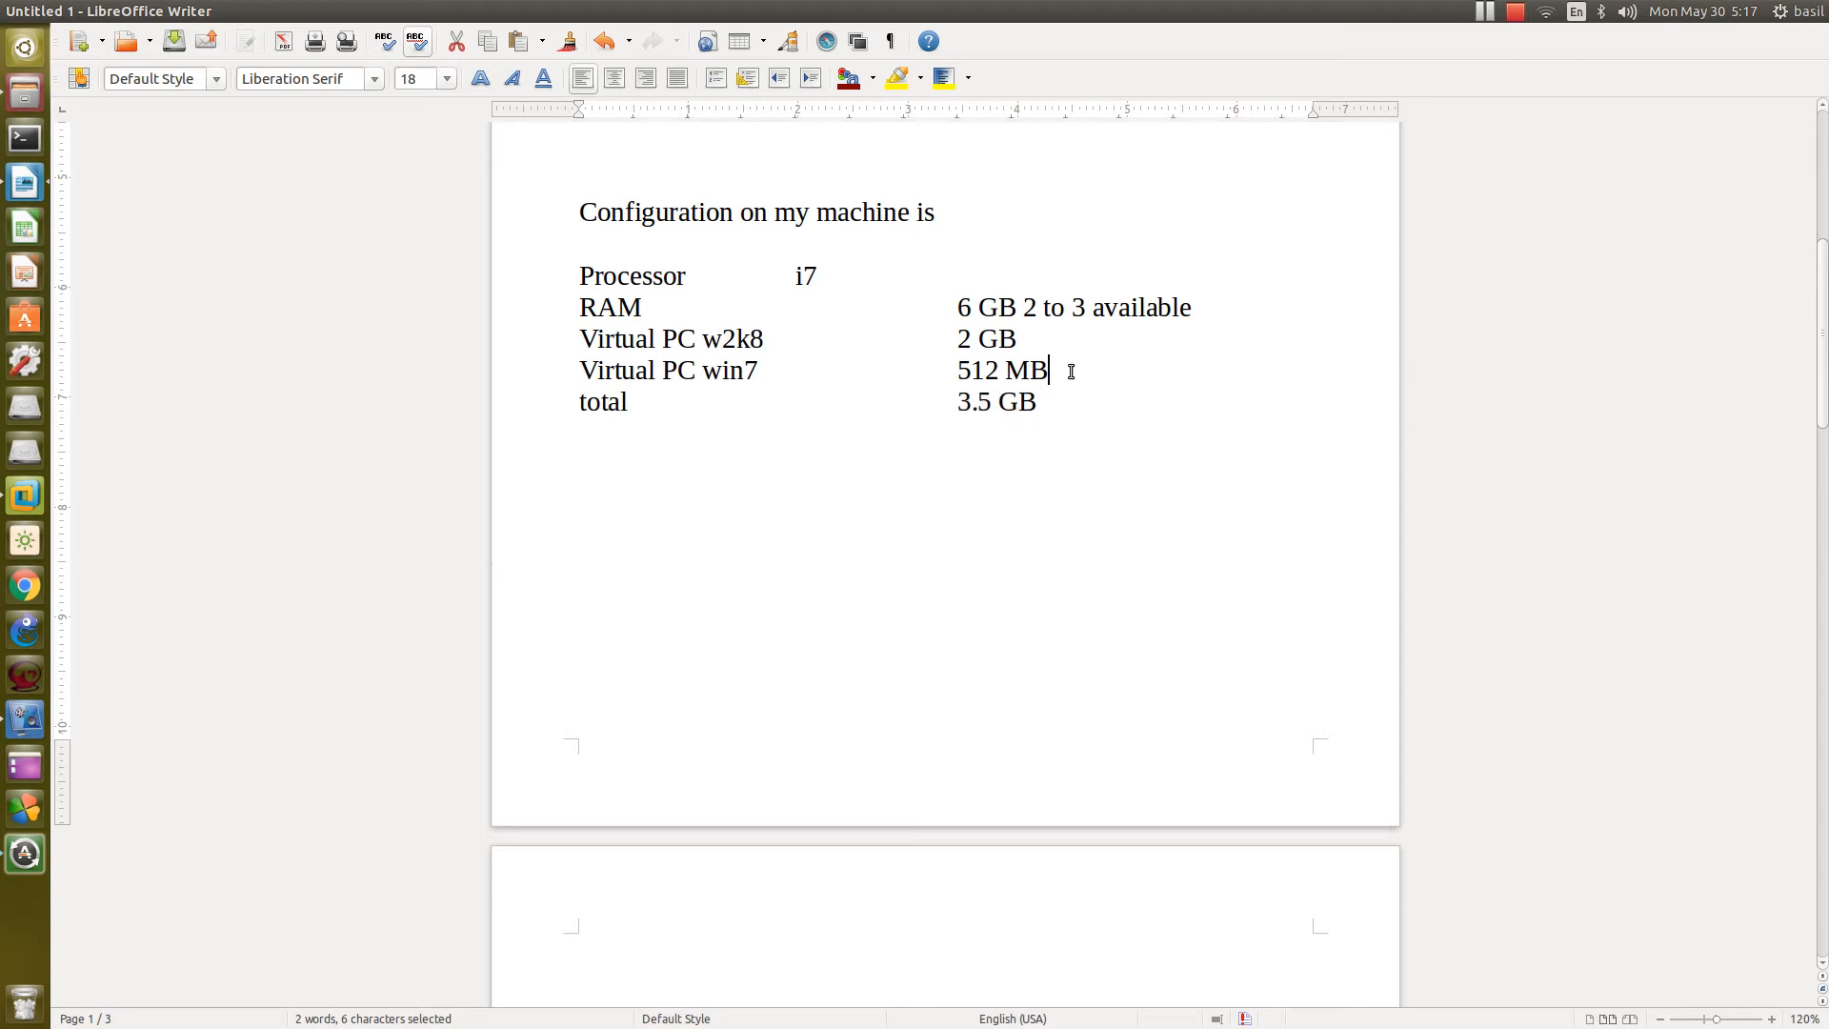
pyautogui.press('Return')
pyautogui.press('Up')
pyautogui.hotkey('ctrl', 'shift', 'Right')
pyautogui.hotkey('ctrl', 'shift', 'Right')
pyautogui.hotkey('ctrl', 'shift', 'Right')
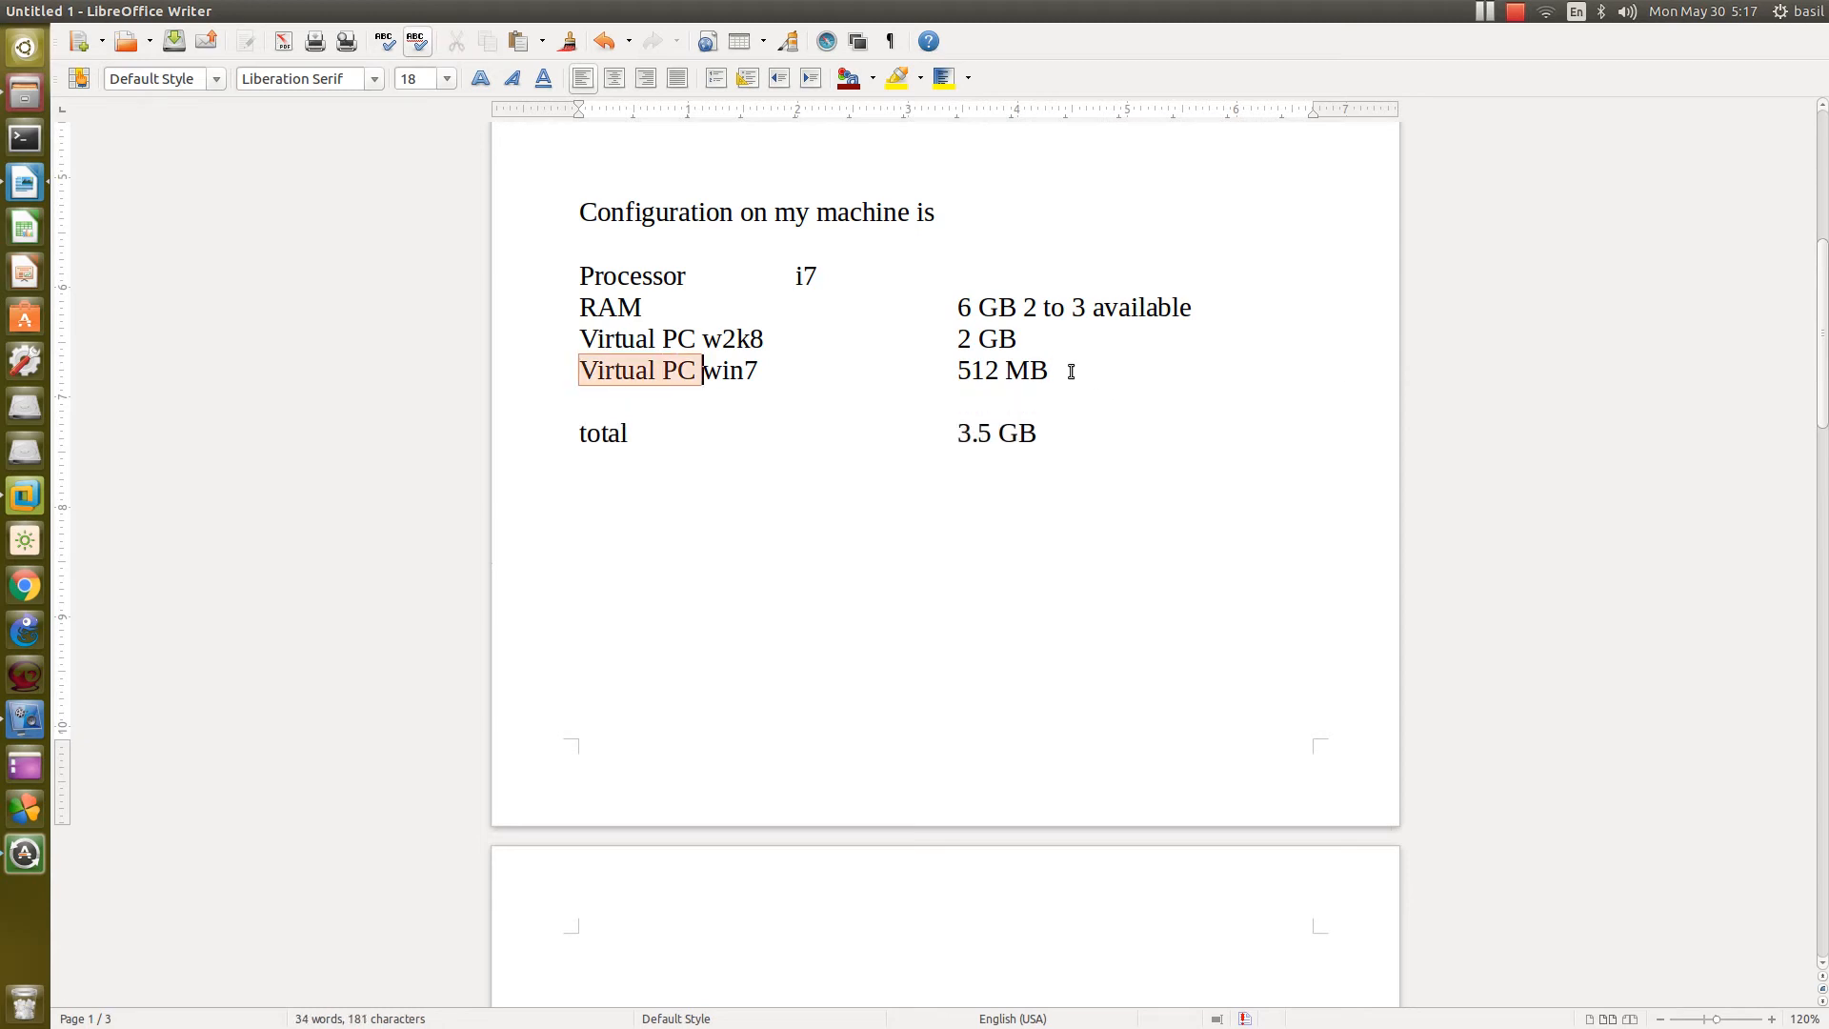
pyautogui.hotkey('ctrl', 'c')
pyautogui.press('Down')
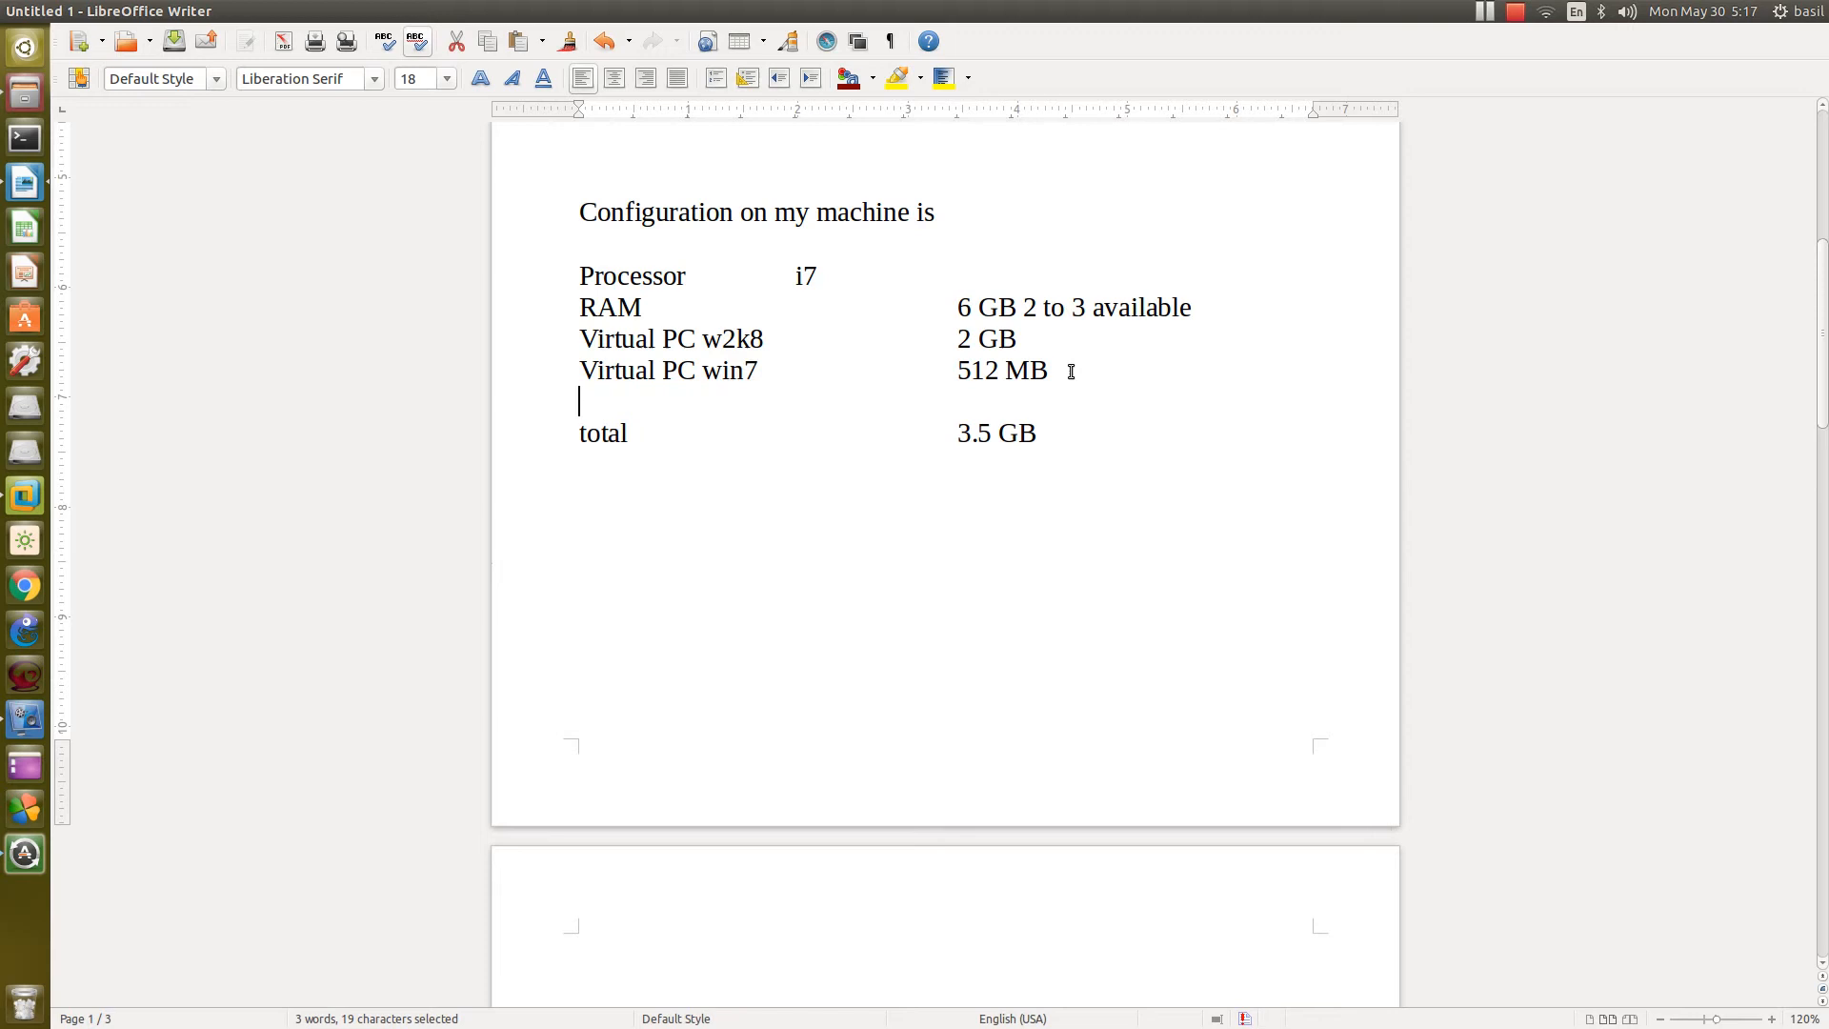
pyautogui.hotkey('ctrl', 'v')
# Step: Change the copied row's label to Virtual PC win8 and enter 1 GB as its value
pyautogui.hotkey('ctrl', 'Left')
pyautogui.press('Right')
pyautogui.hotkey('ctrl', 'Right')
pyautogui.hotkey('ctrl', 'Right')
pyautogui.press('Up')
pyautogui.press('BackSpace')
pyautogui.press('BackSpace')
pyautogui.press('BackSpace')
pyautogui.press('BackSpace')
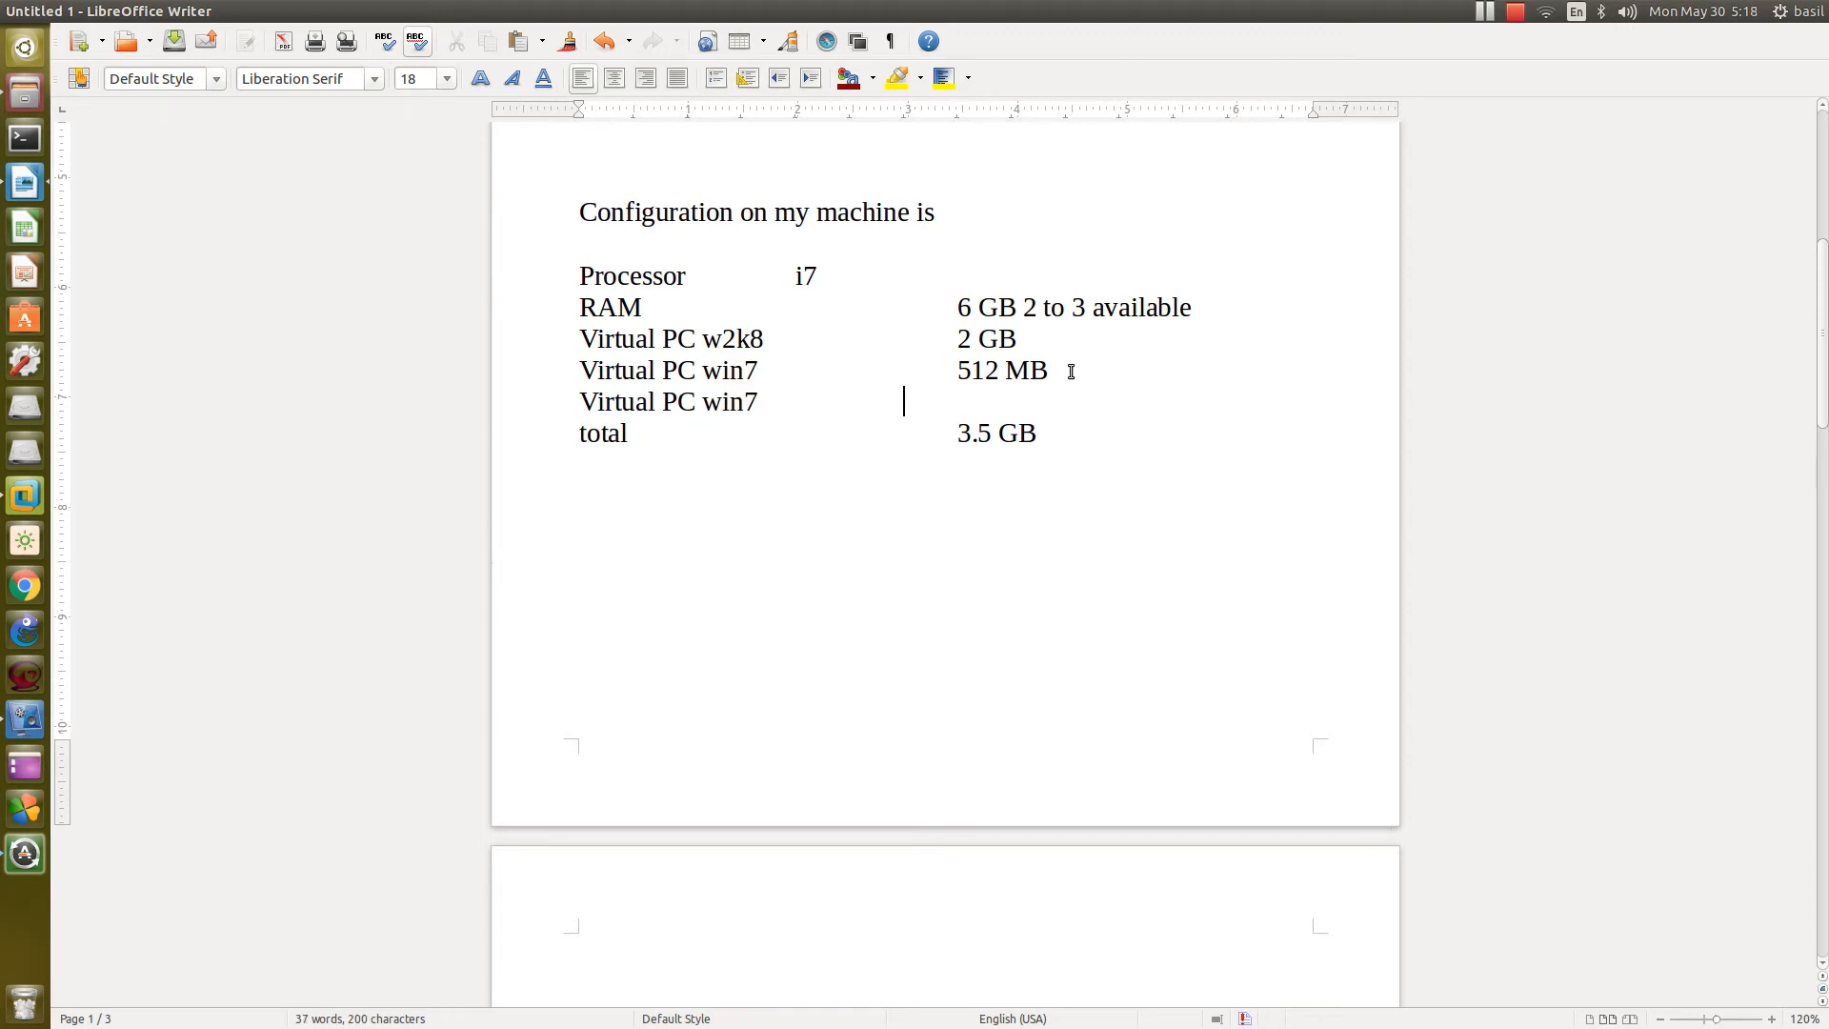
pyautogui.press('BackSpace')
pyautogui.write('8')
pyautogui.hotkey('ctrl', 'Right')
pyautogui.hotkey('ctrl', 'Right')
pyautogui.press('Up')
pyautogui.write('1 GB')
# Step: Change the total value to 2.5 GB and insert two blank lines below the RAM row
pyautogui.press('Down')
pyautogui.press('Home')
pyautogui.press('Delete')
pyautogui.write('2')
pyautogui.click(1196, 309)
pyautogui.press('Return')
pyautogui.press('Return')
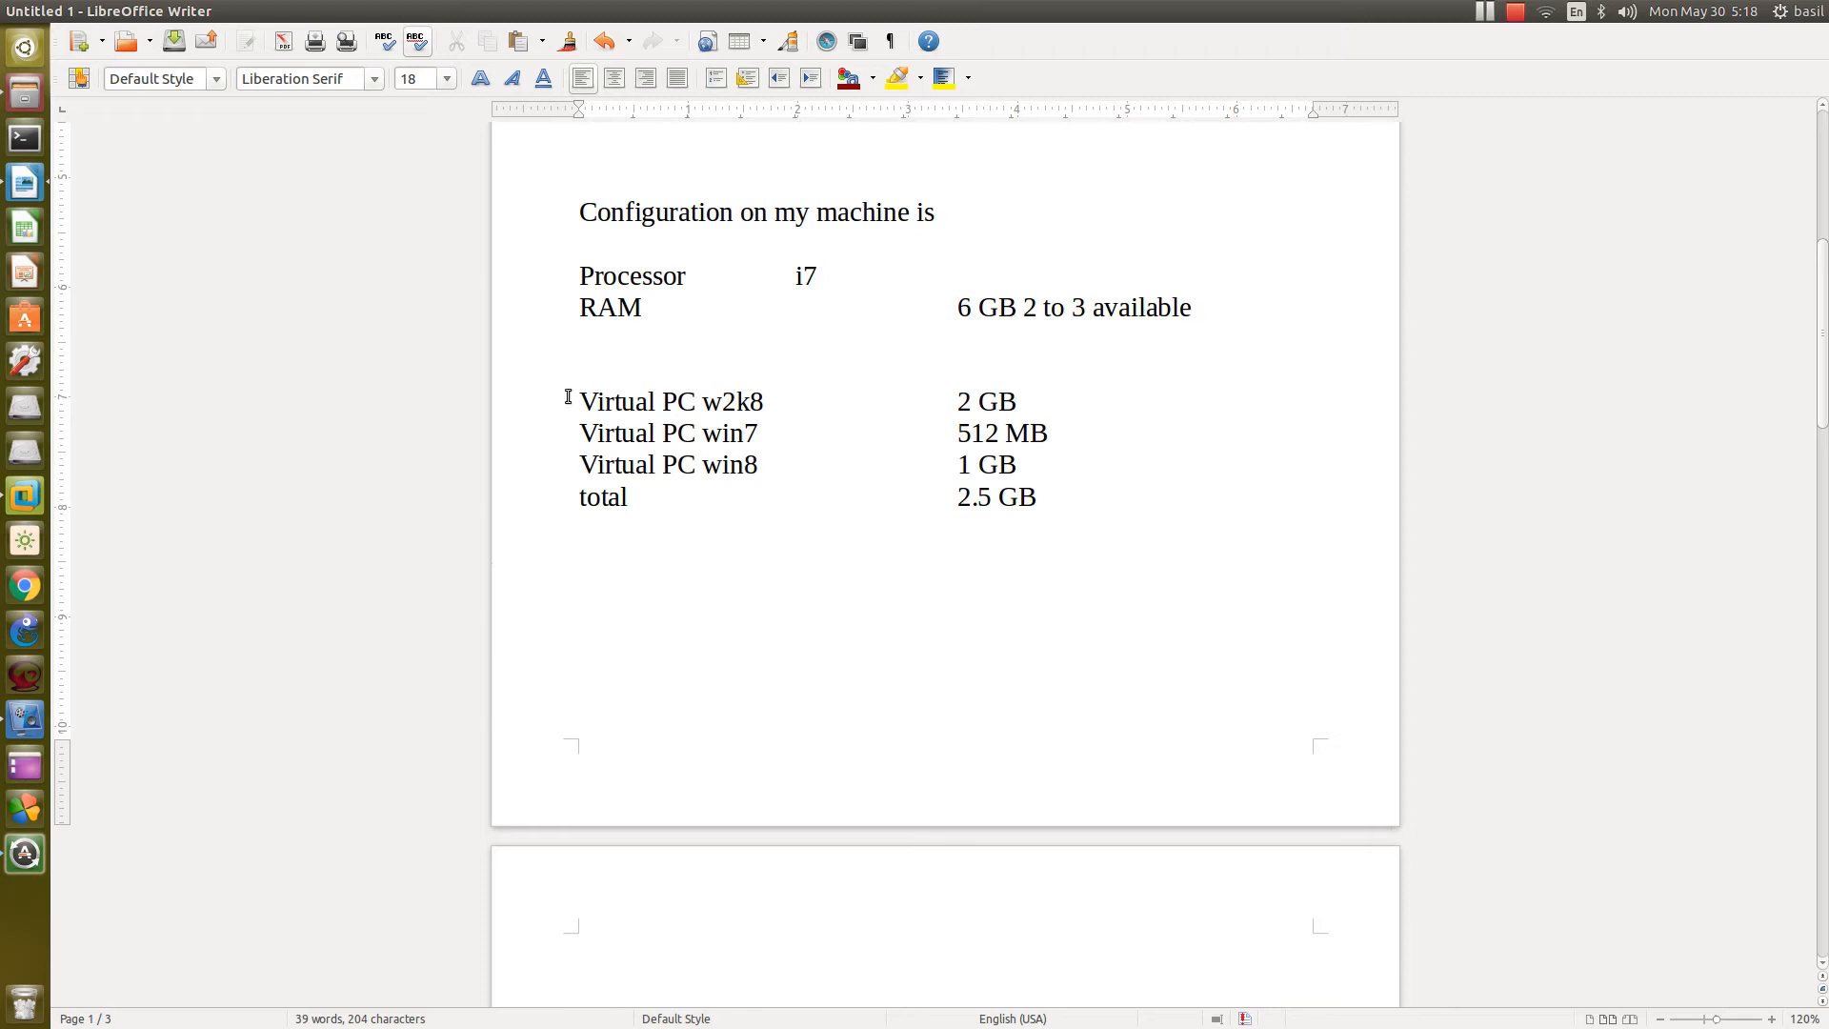
# Step: Review the memory allocations of the w2k8, win7 and win8 virtual PCs against the total value
pyautogui.moveTo(588, 401); pyautogui.dragTo(595, 434)
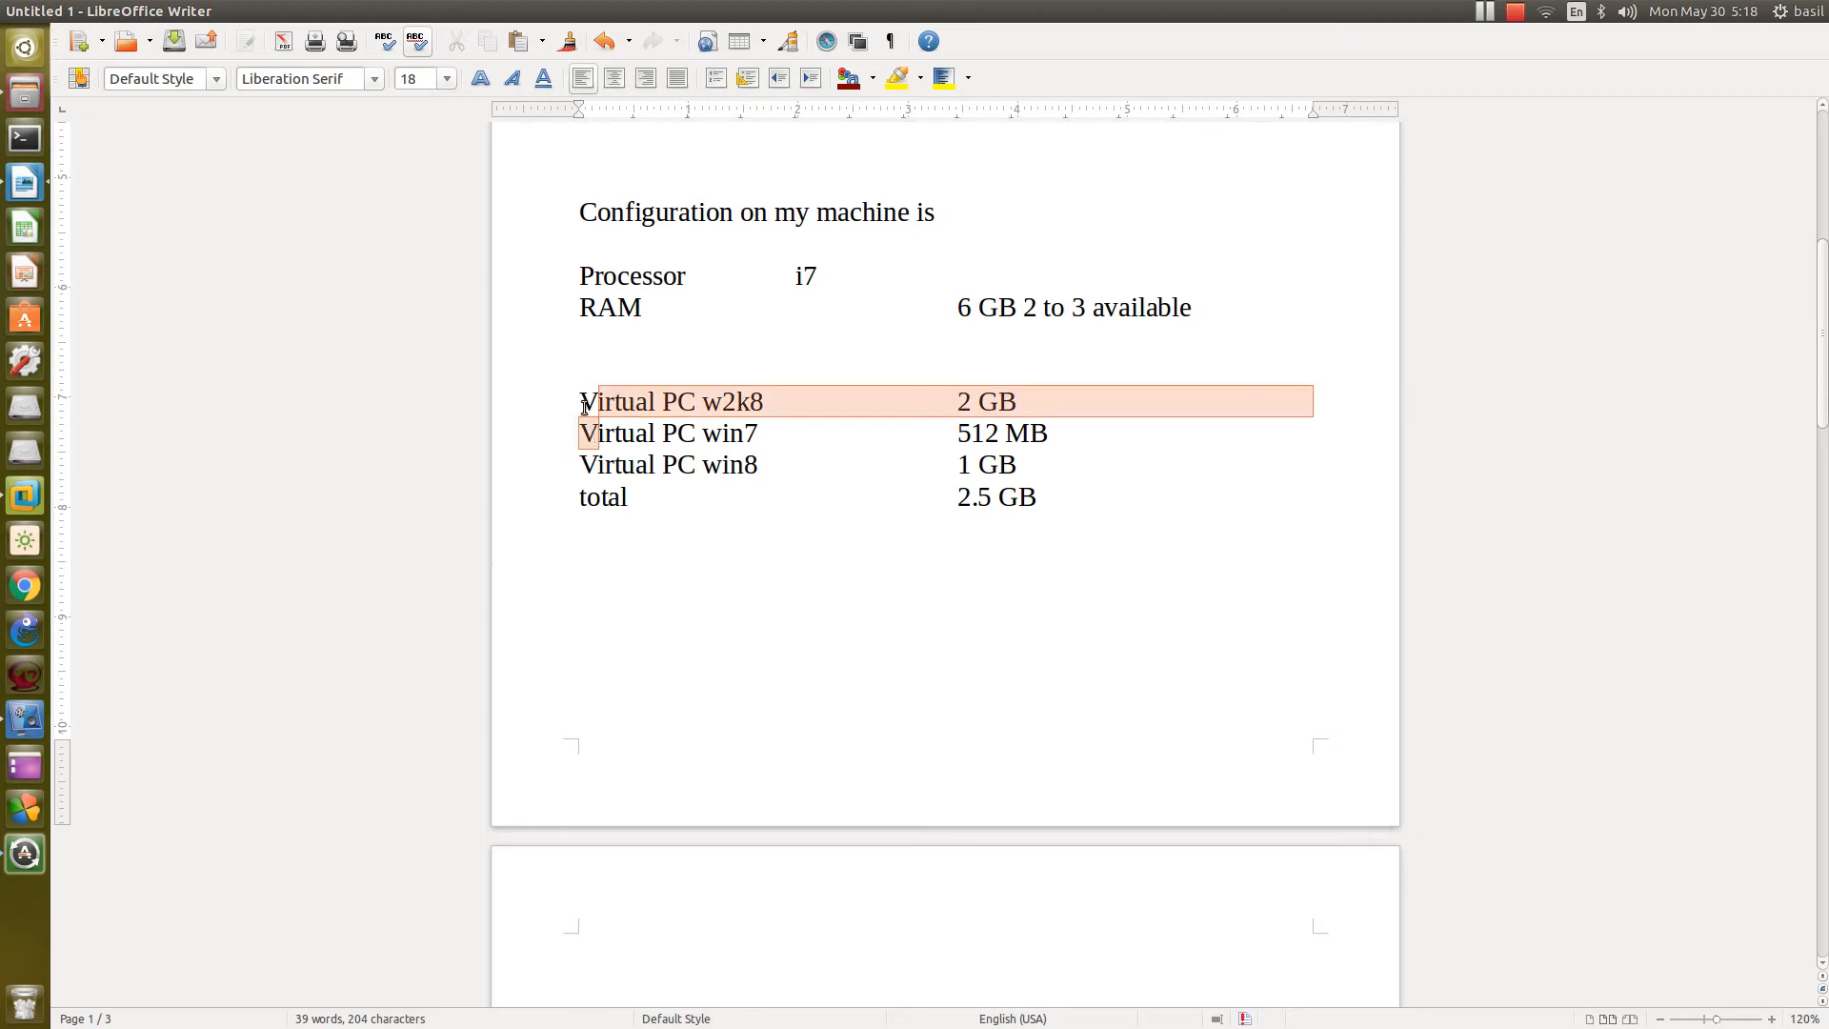
pyautogui.click(582, 405)
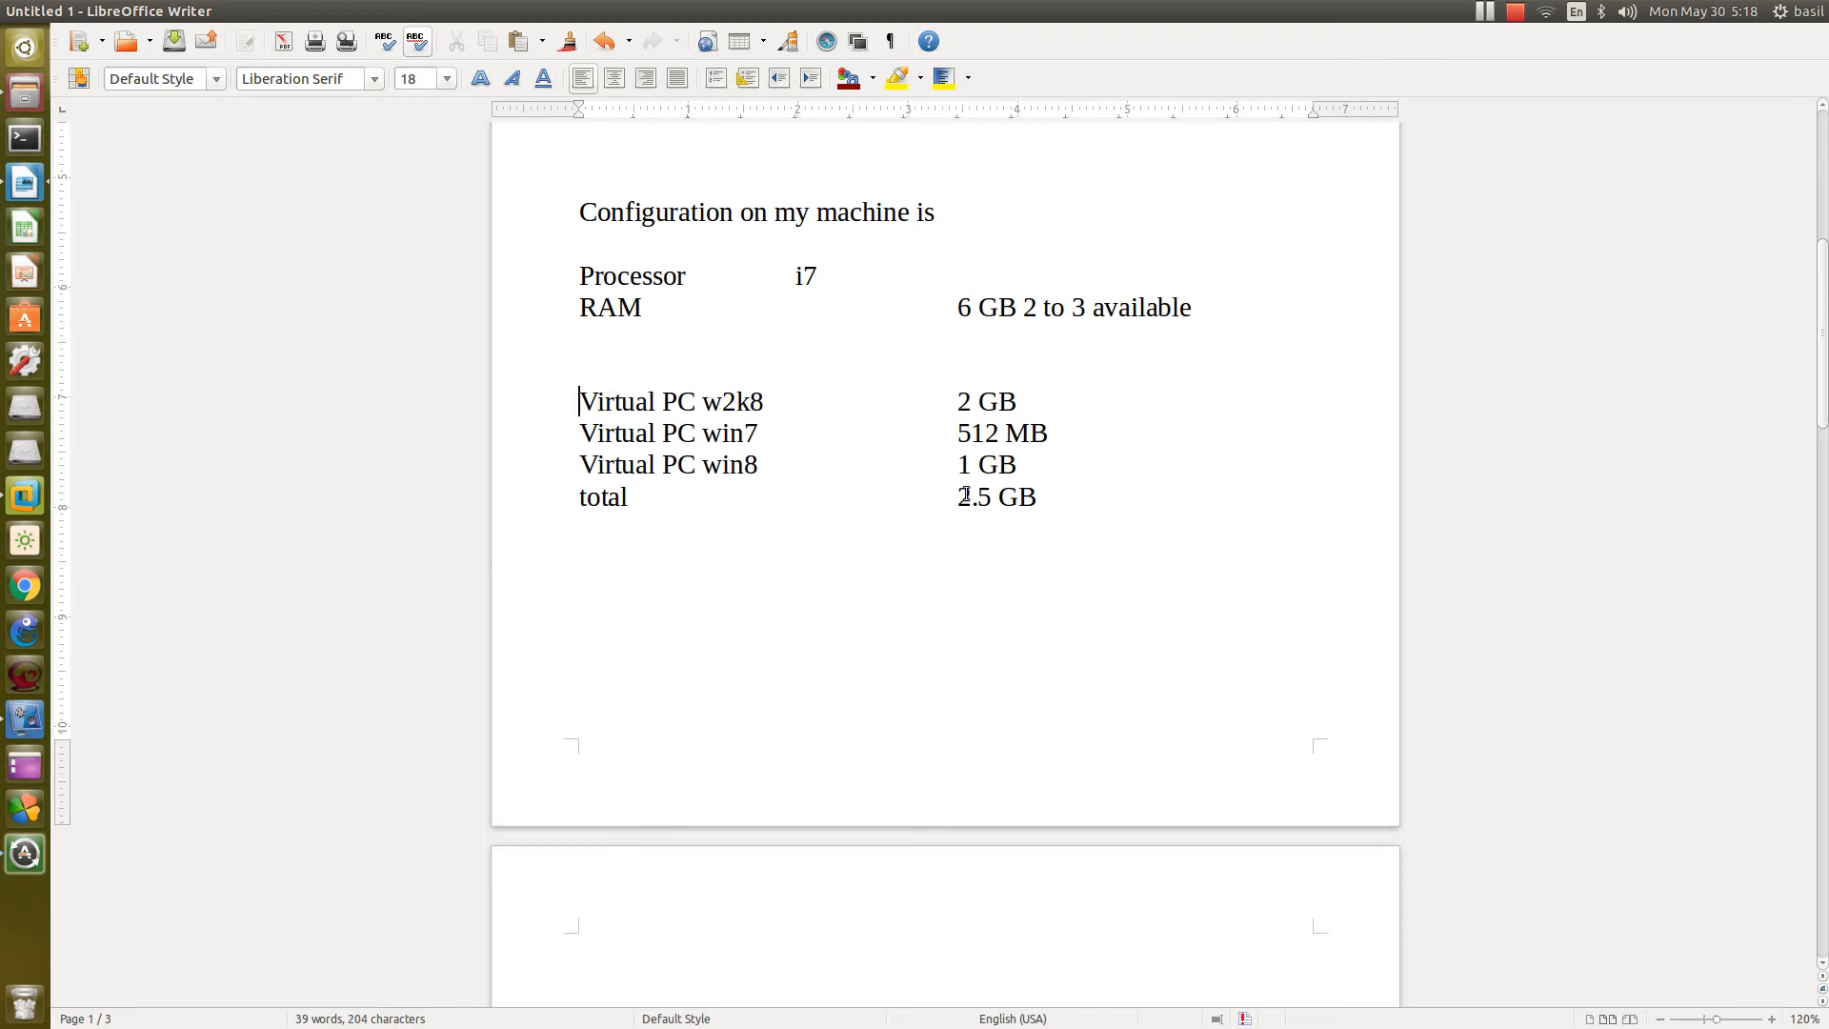
pyautogui.moveTo(956, 496); pyautogui.dragTo(1035, 491)
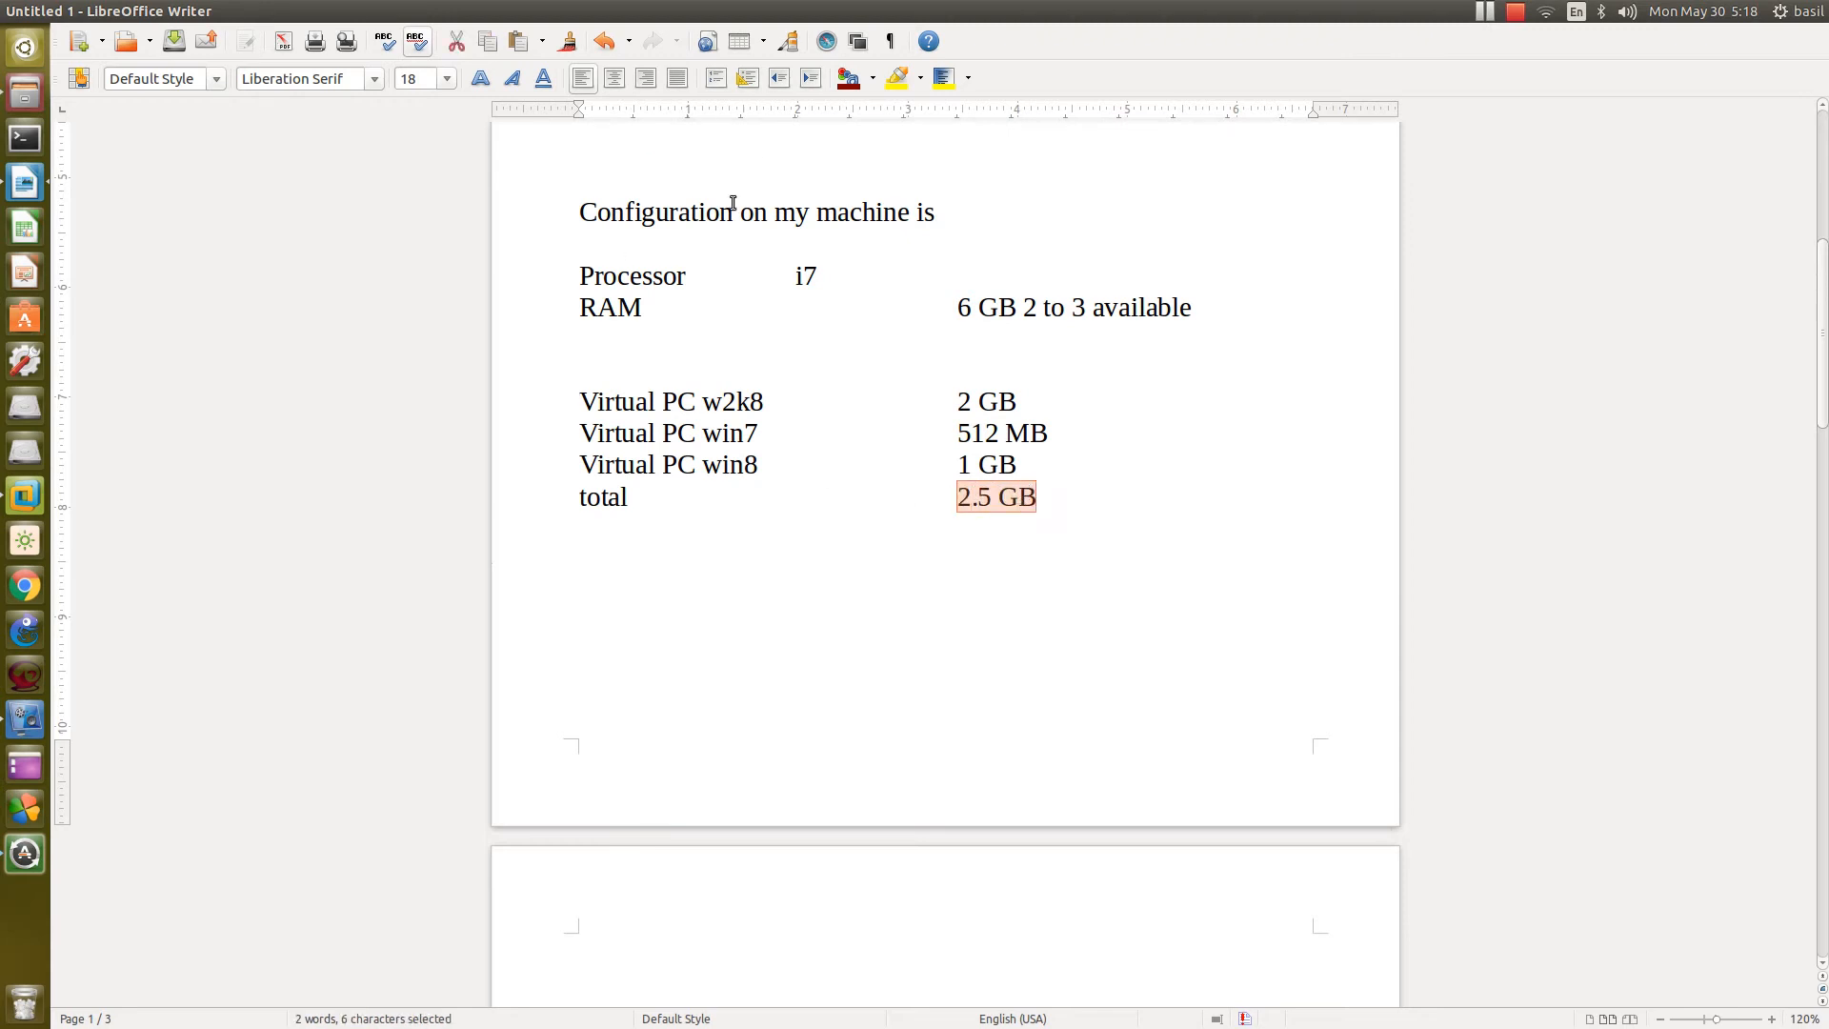
pyautogui.moveTo(1016, 464); pyautogui.dragTo(575, 402)
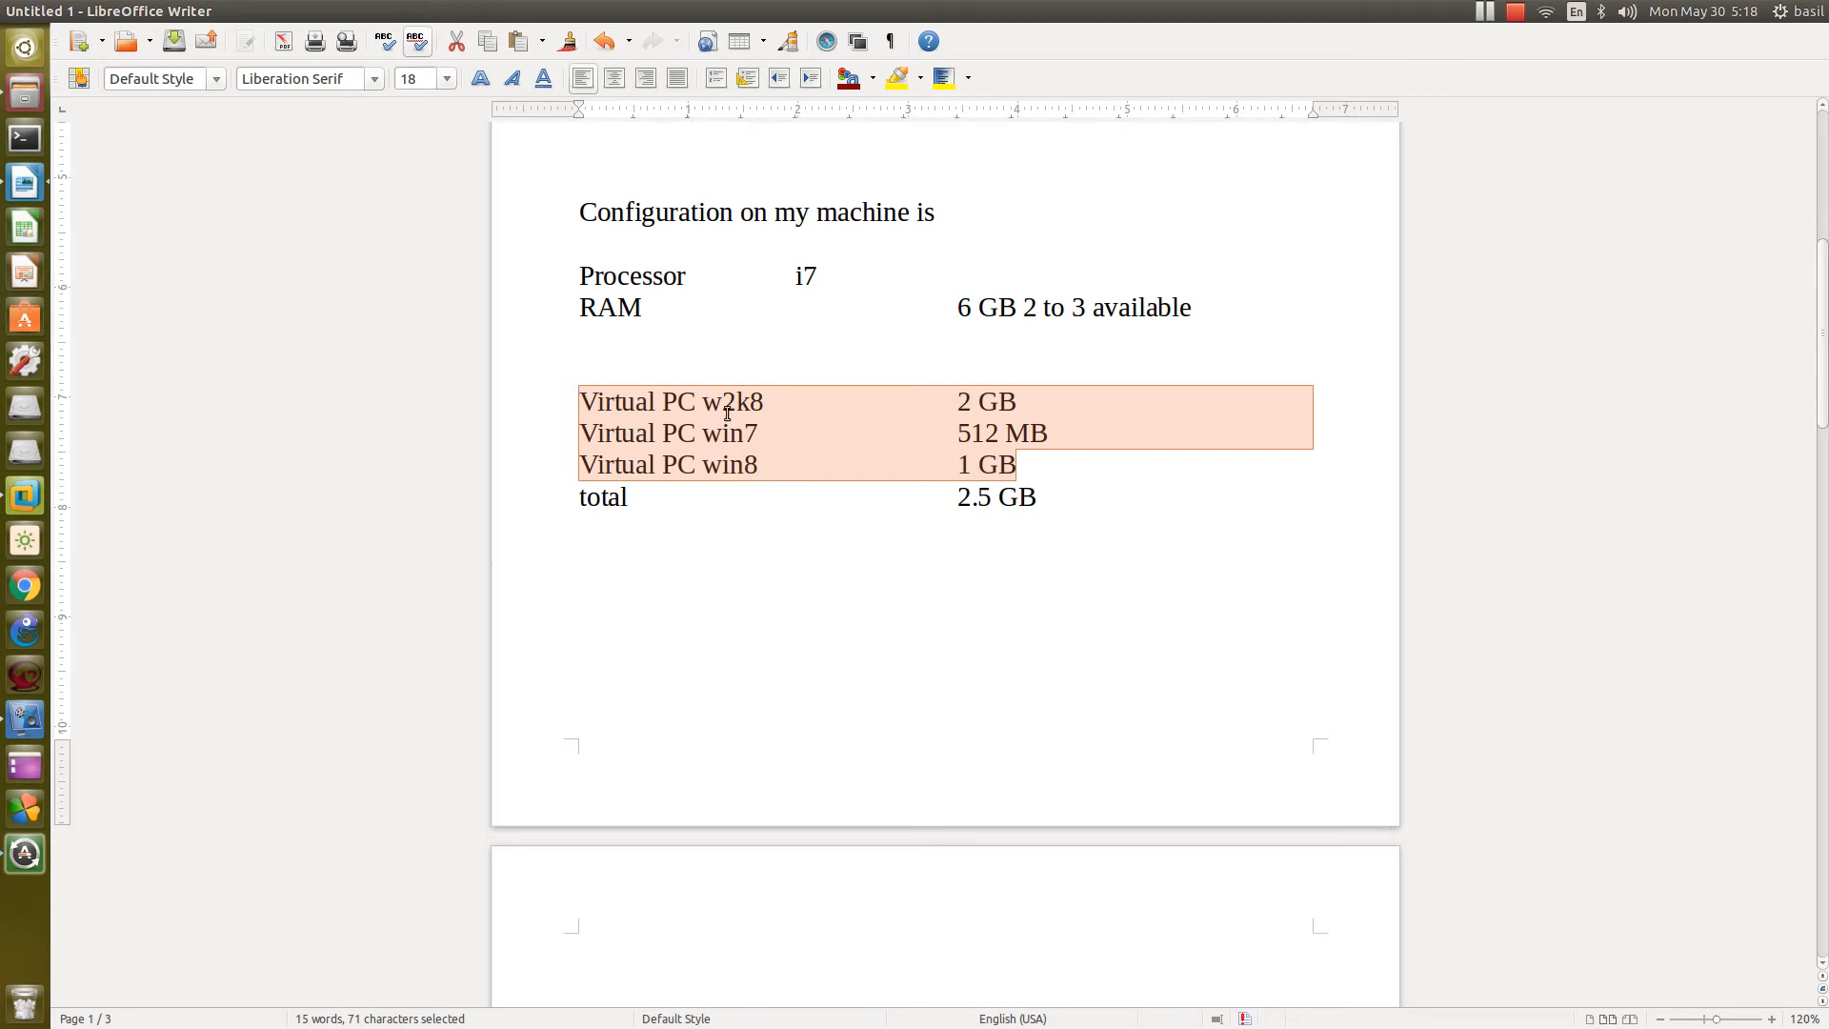
pyautogui.moveTo(959, 496); pyautogui.dragTo(1019, 494)
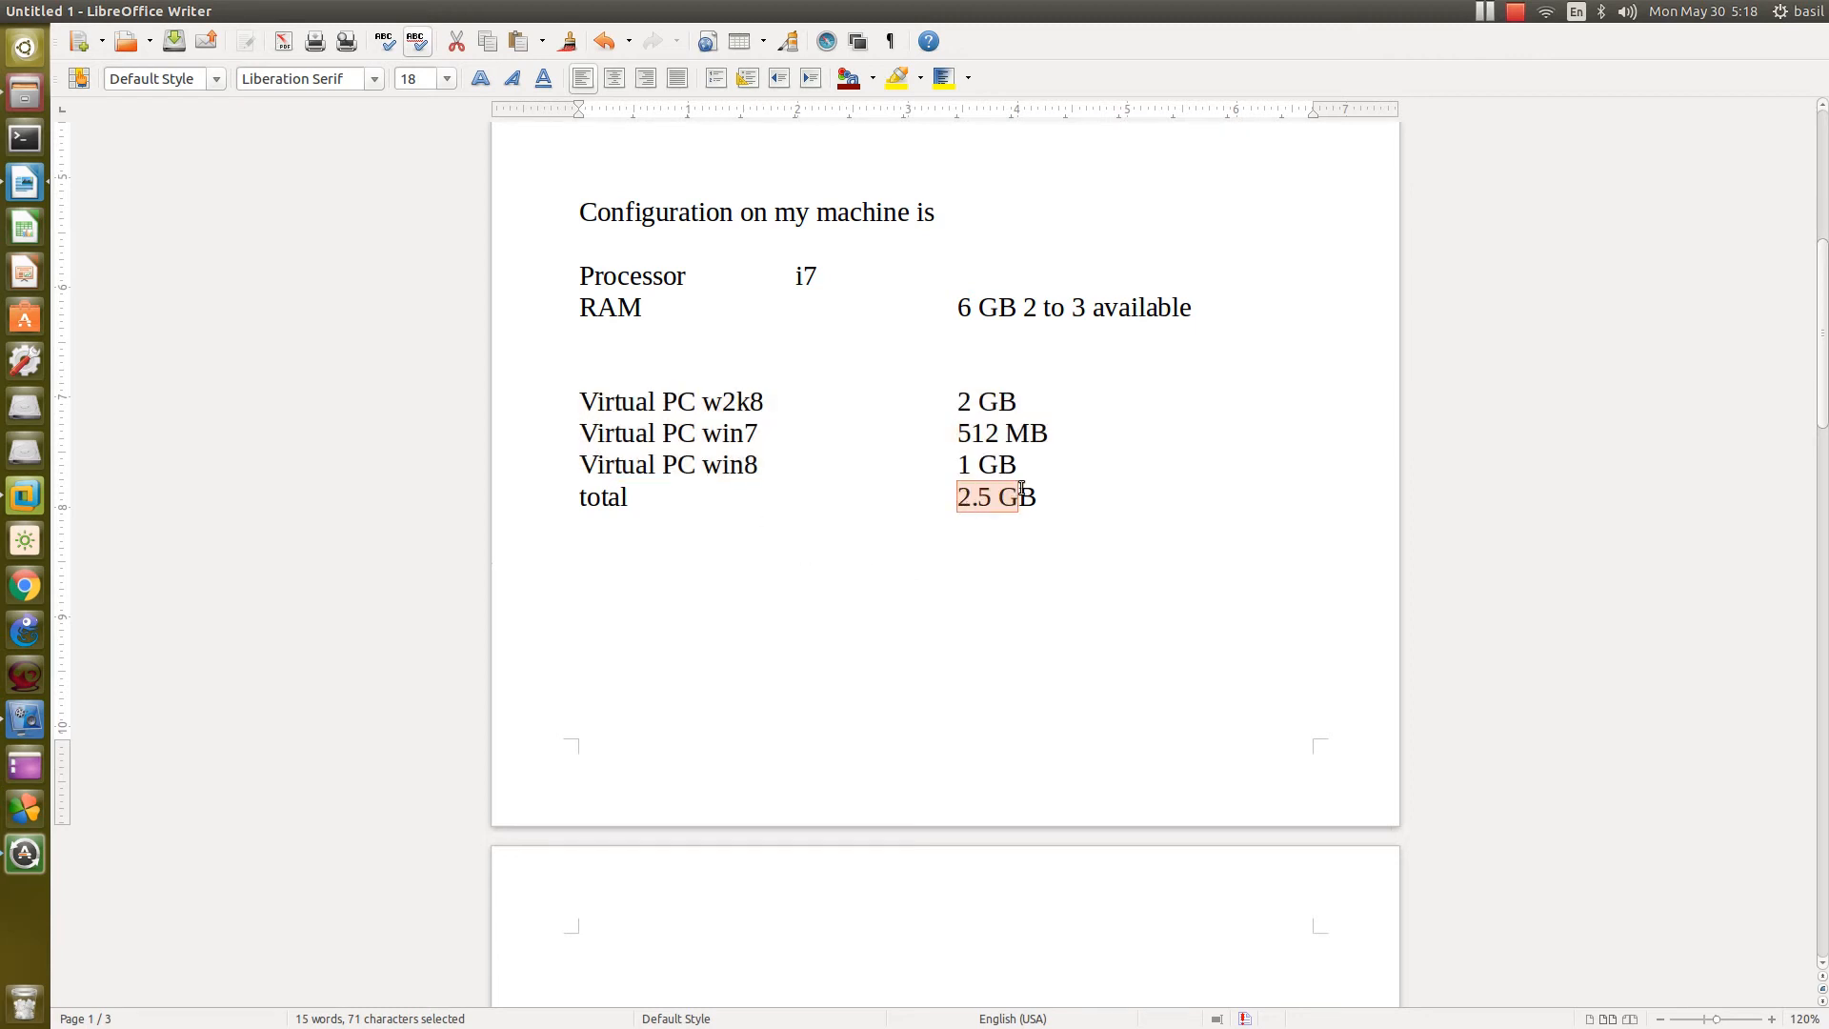
pyautogui.scroll(2, 1021, 487)
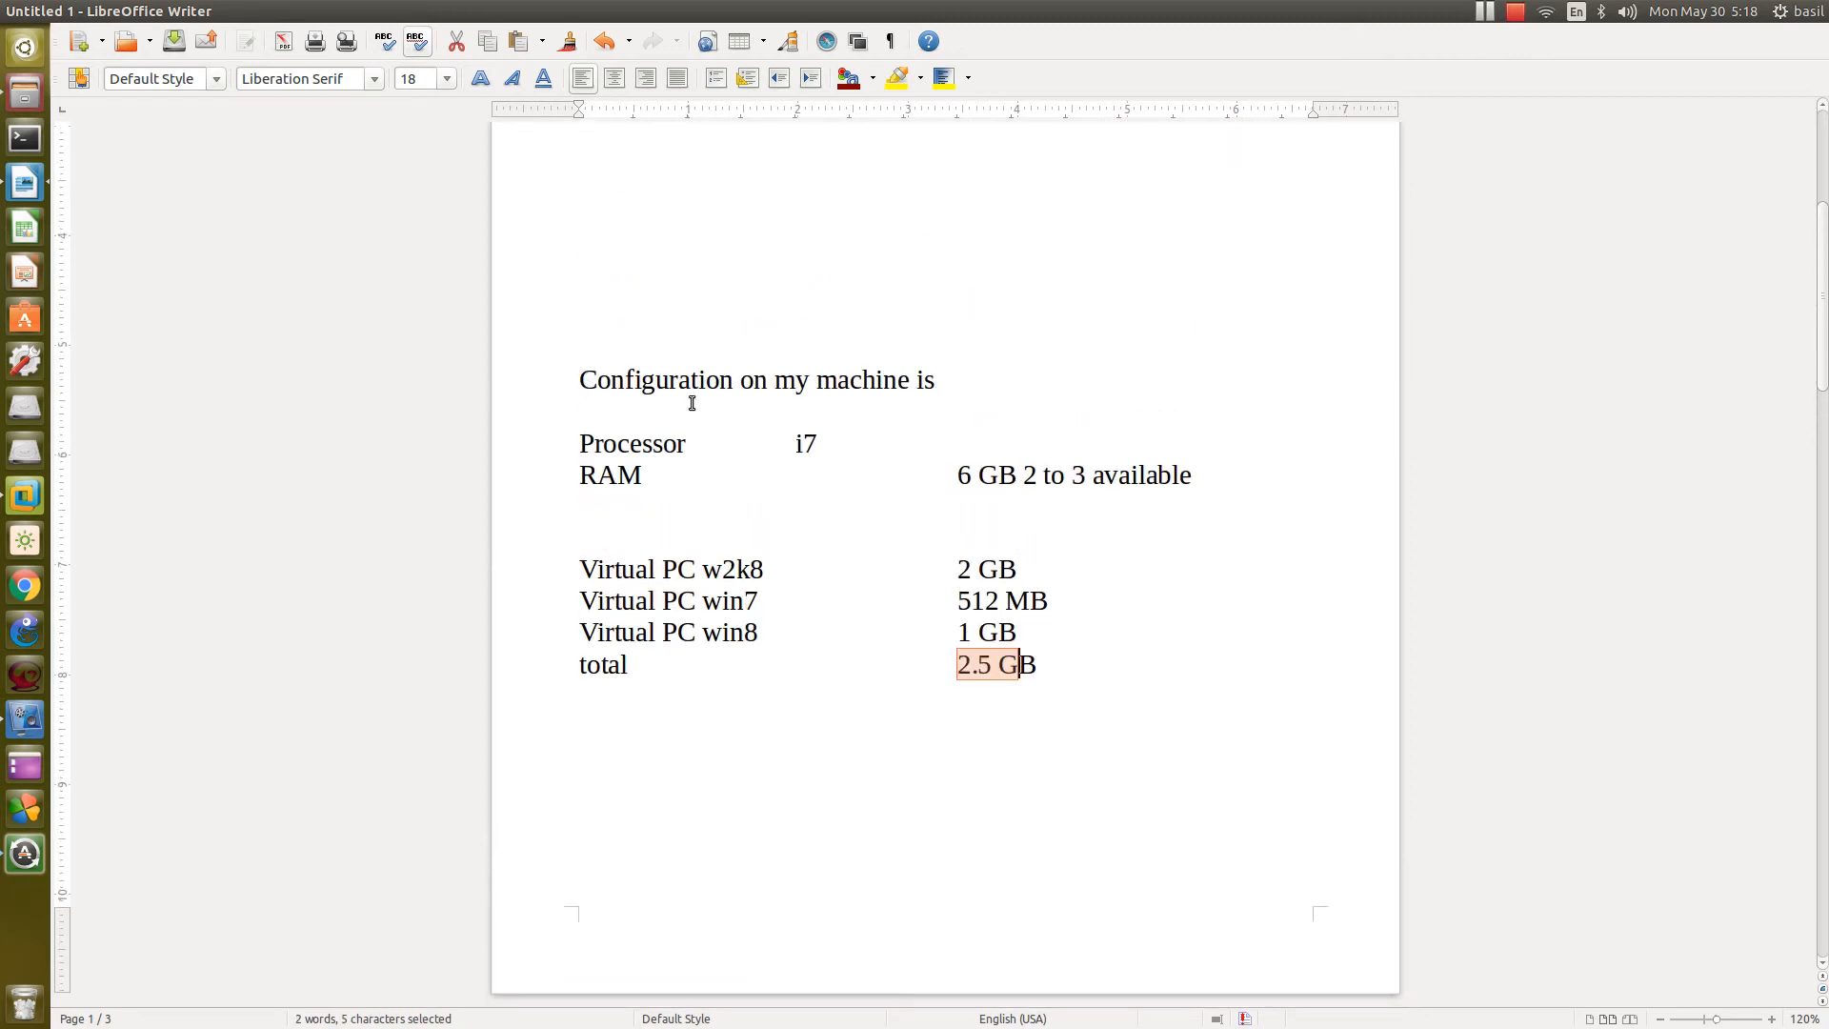
# Step: Return to VMware Workstation and raise the new virtual machine's memory to about 3.5 GB (3564 MB)
pyautogui.click(33, 10)
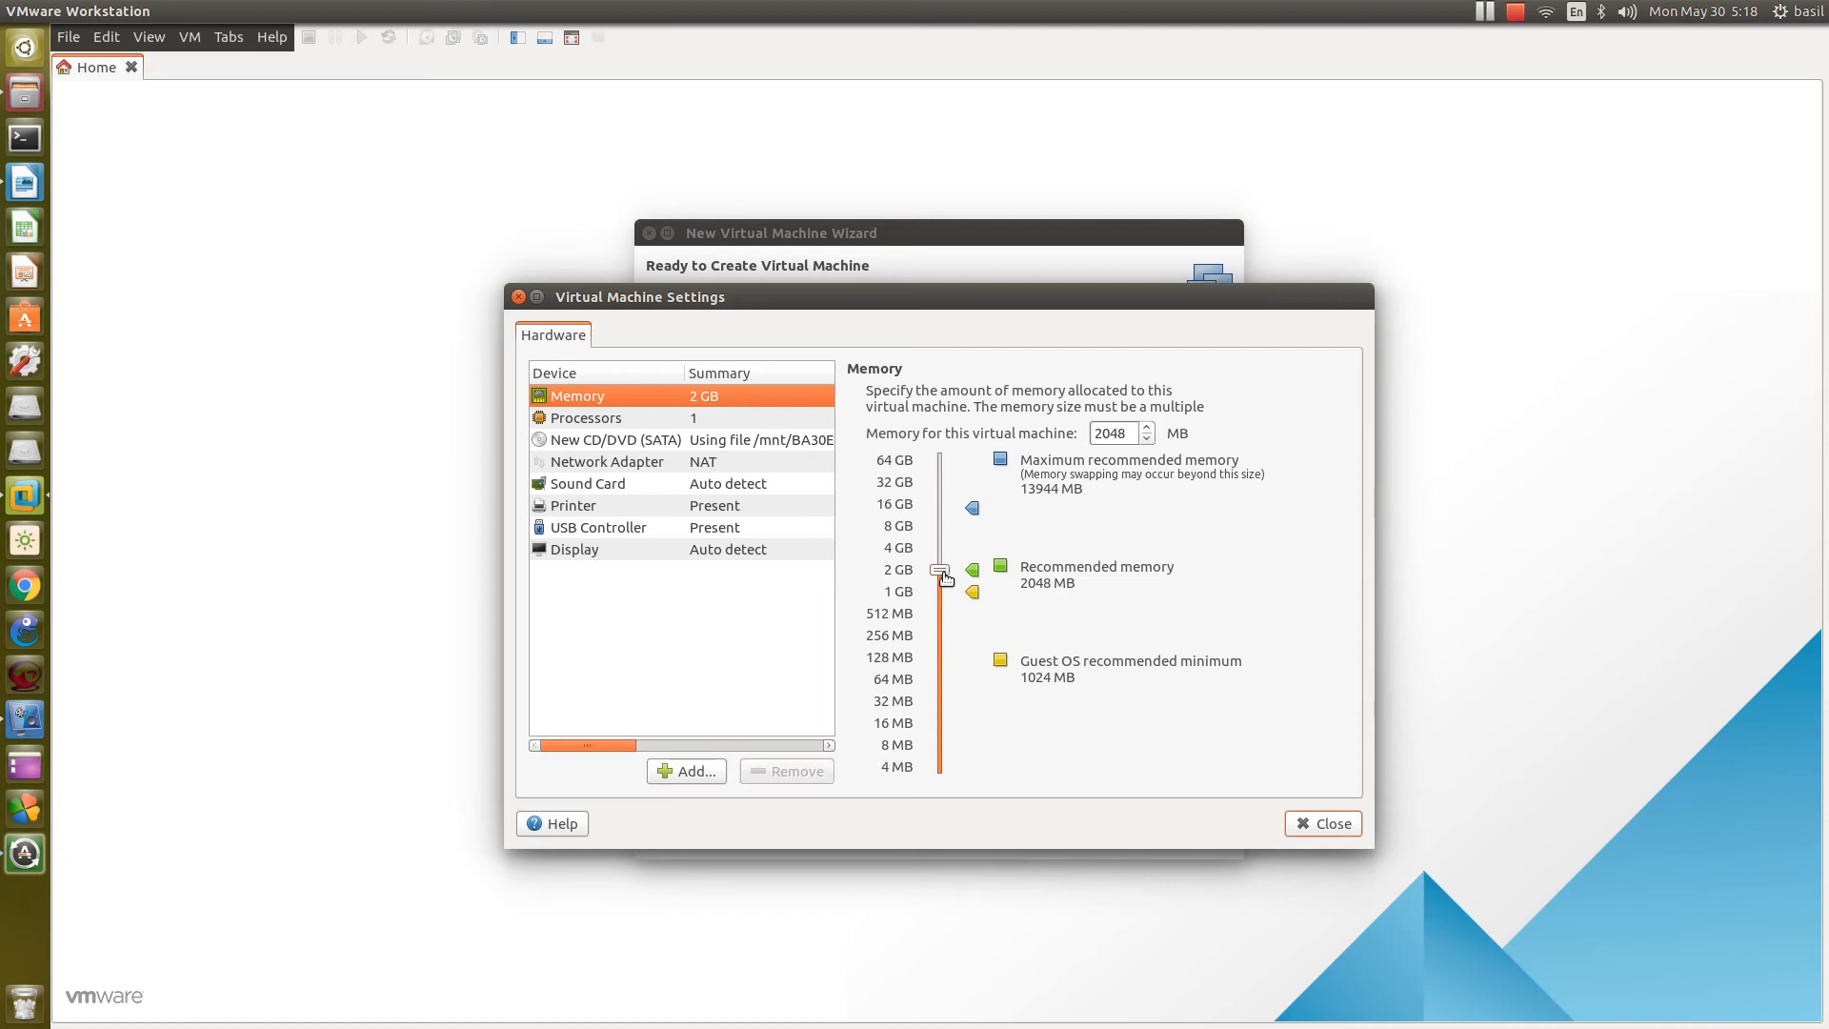
pyautogui.moveTo(943, 577); pyautogui.dragTo(945, 558)
# Step: Review the virtual machine's processor, CD/DVD ISO image and network adapter settings
pyautogui.click(643, 424)
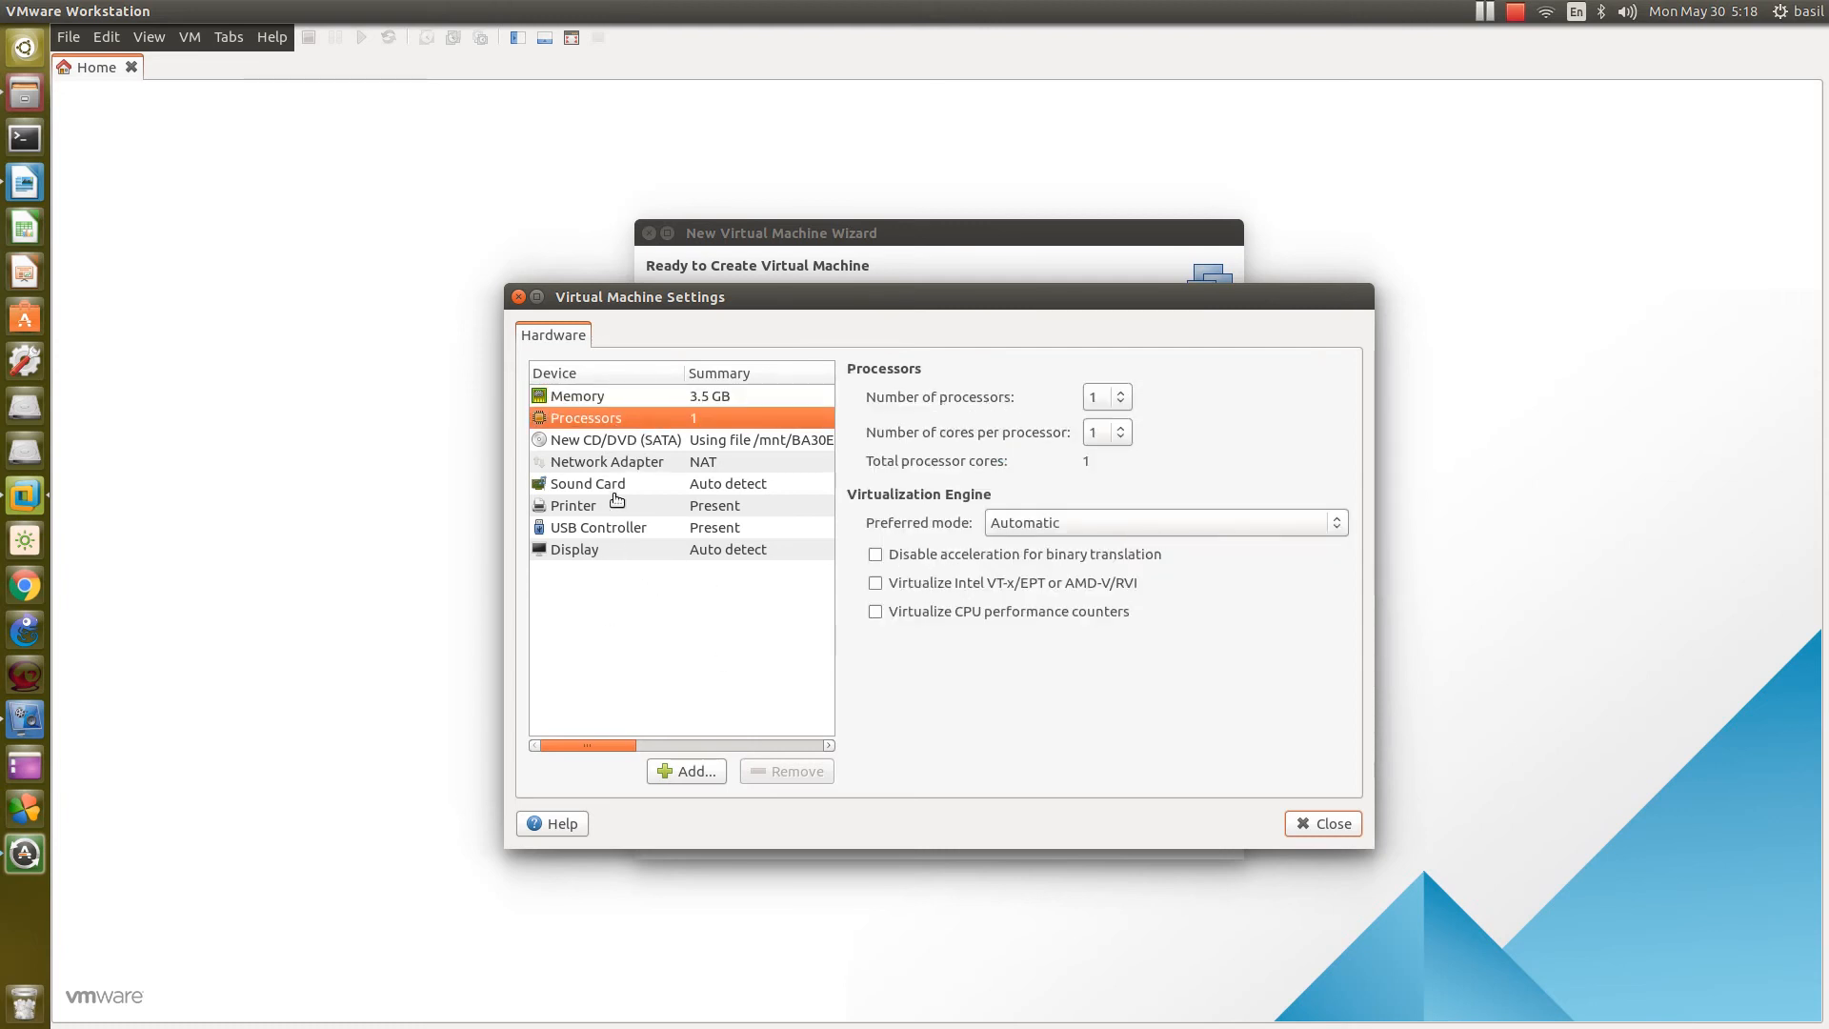
pyautogui.click(630, 444)
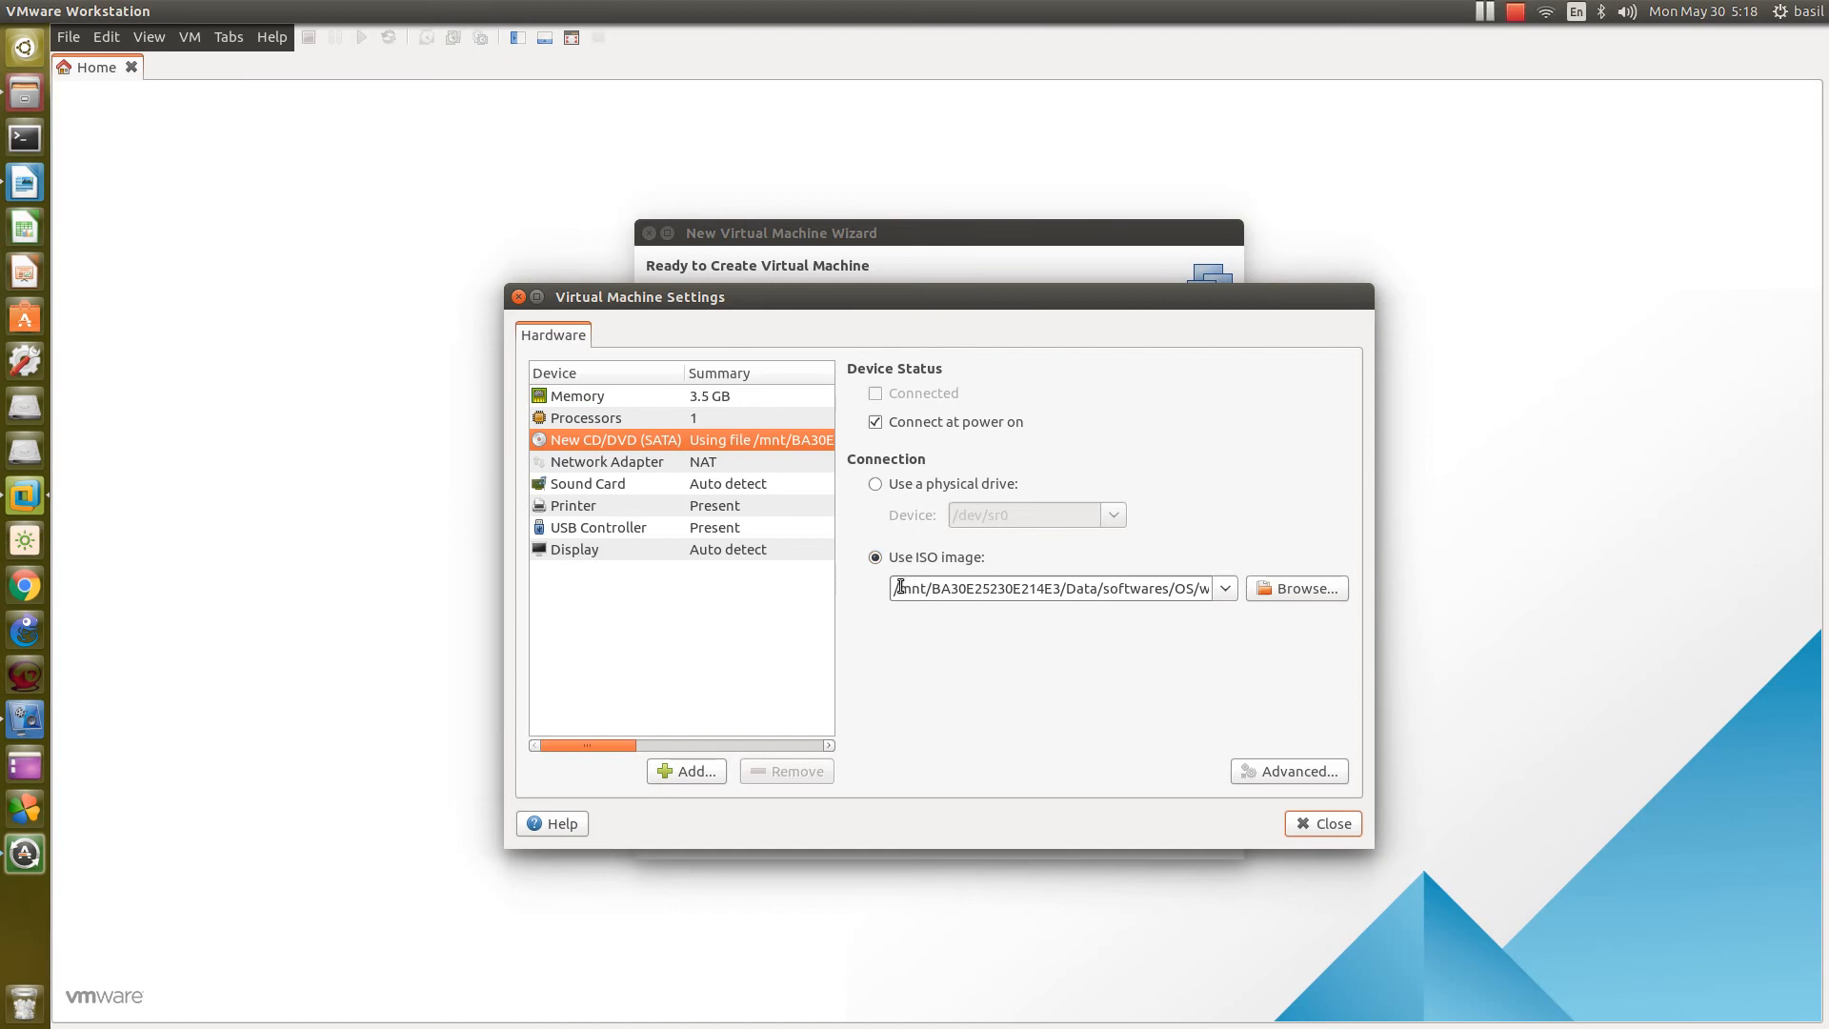
pyautogui.moveTo(936, 594); pyautogui.dragTo(1076, 660)
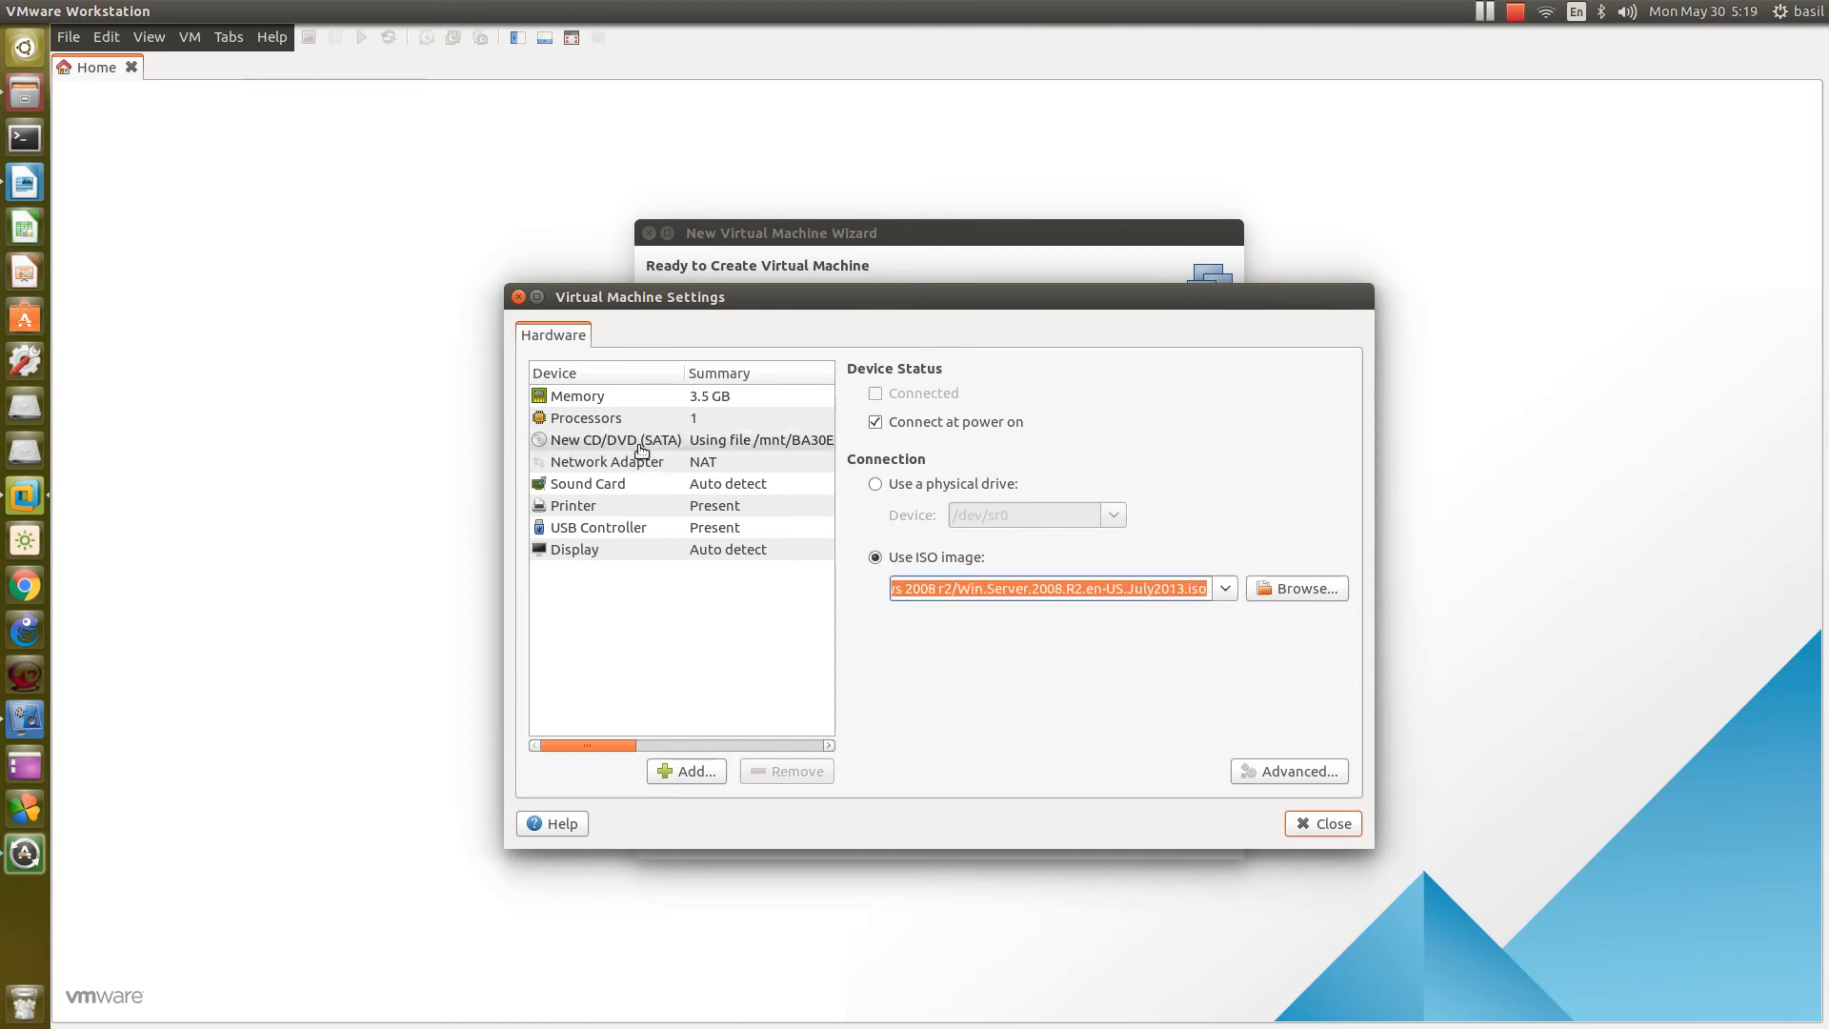
pyautogui.click(578, 465)
# Step: Remove the sound card and the printer from the virtual machine's hardware
pyautogui.click(558, 487)
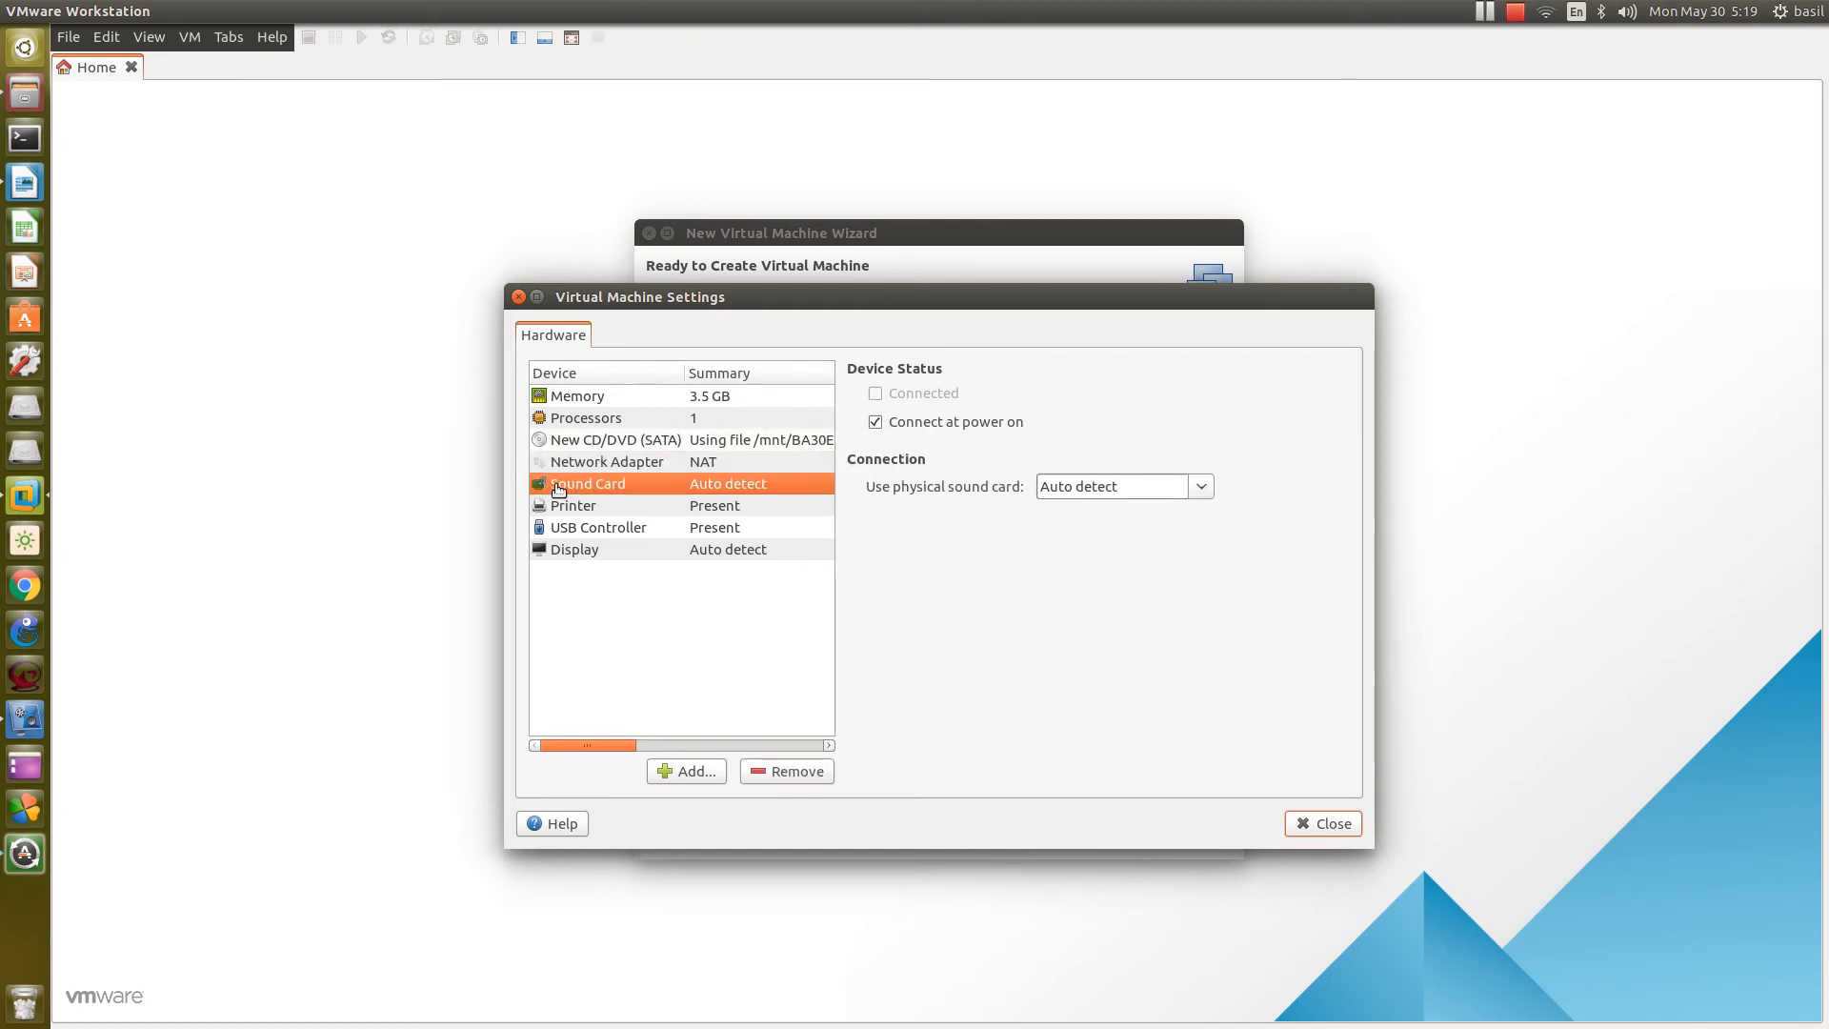
pyautogui.click(785, 773)
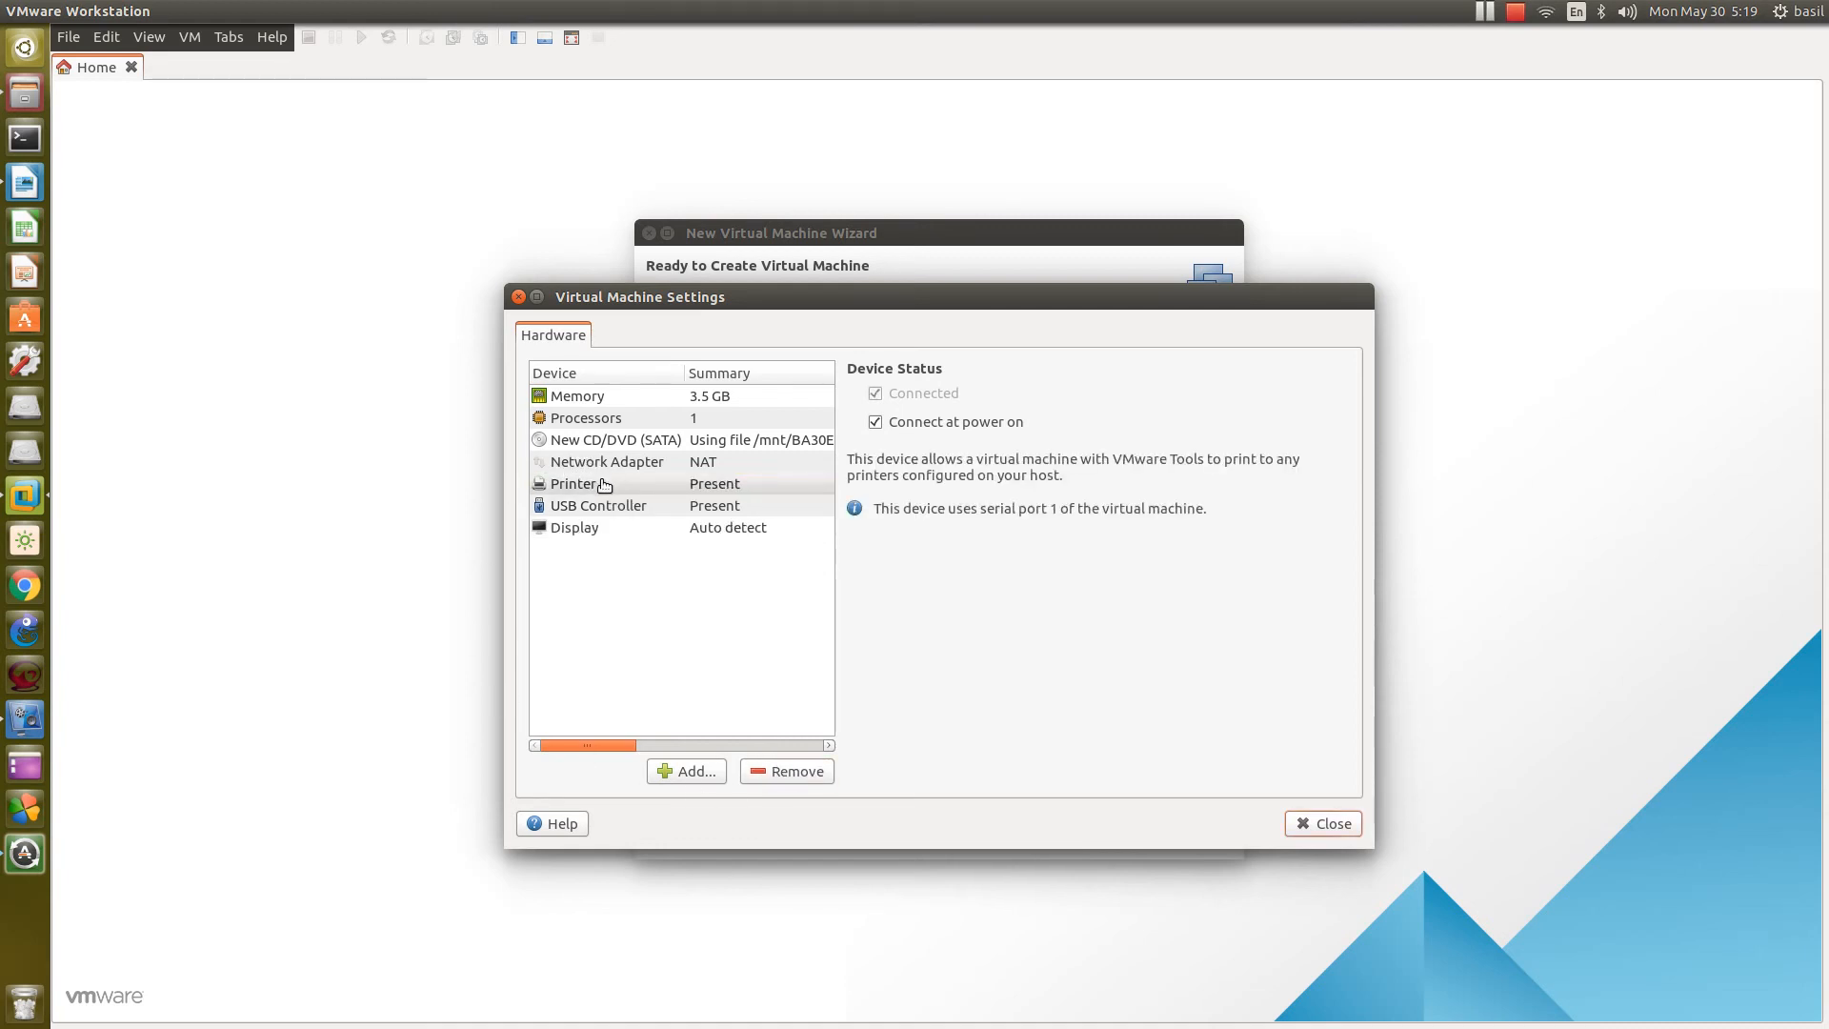
pyautogui.click(787, 772)
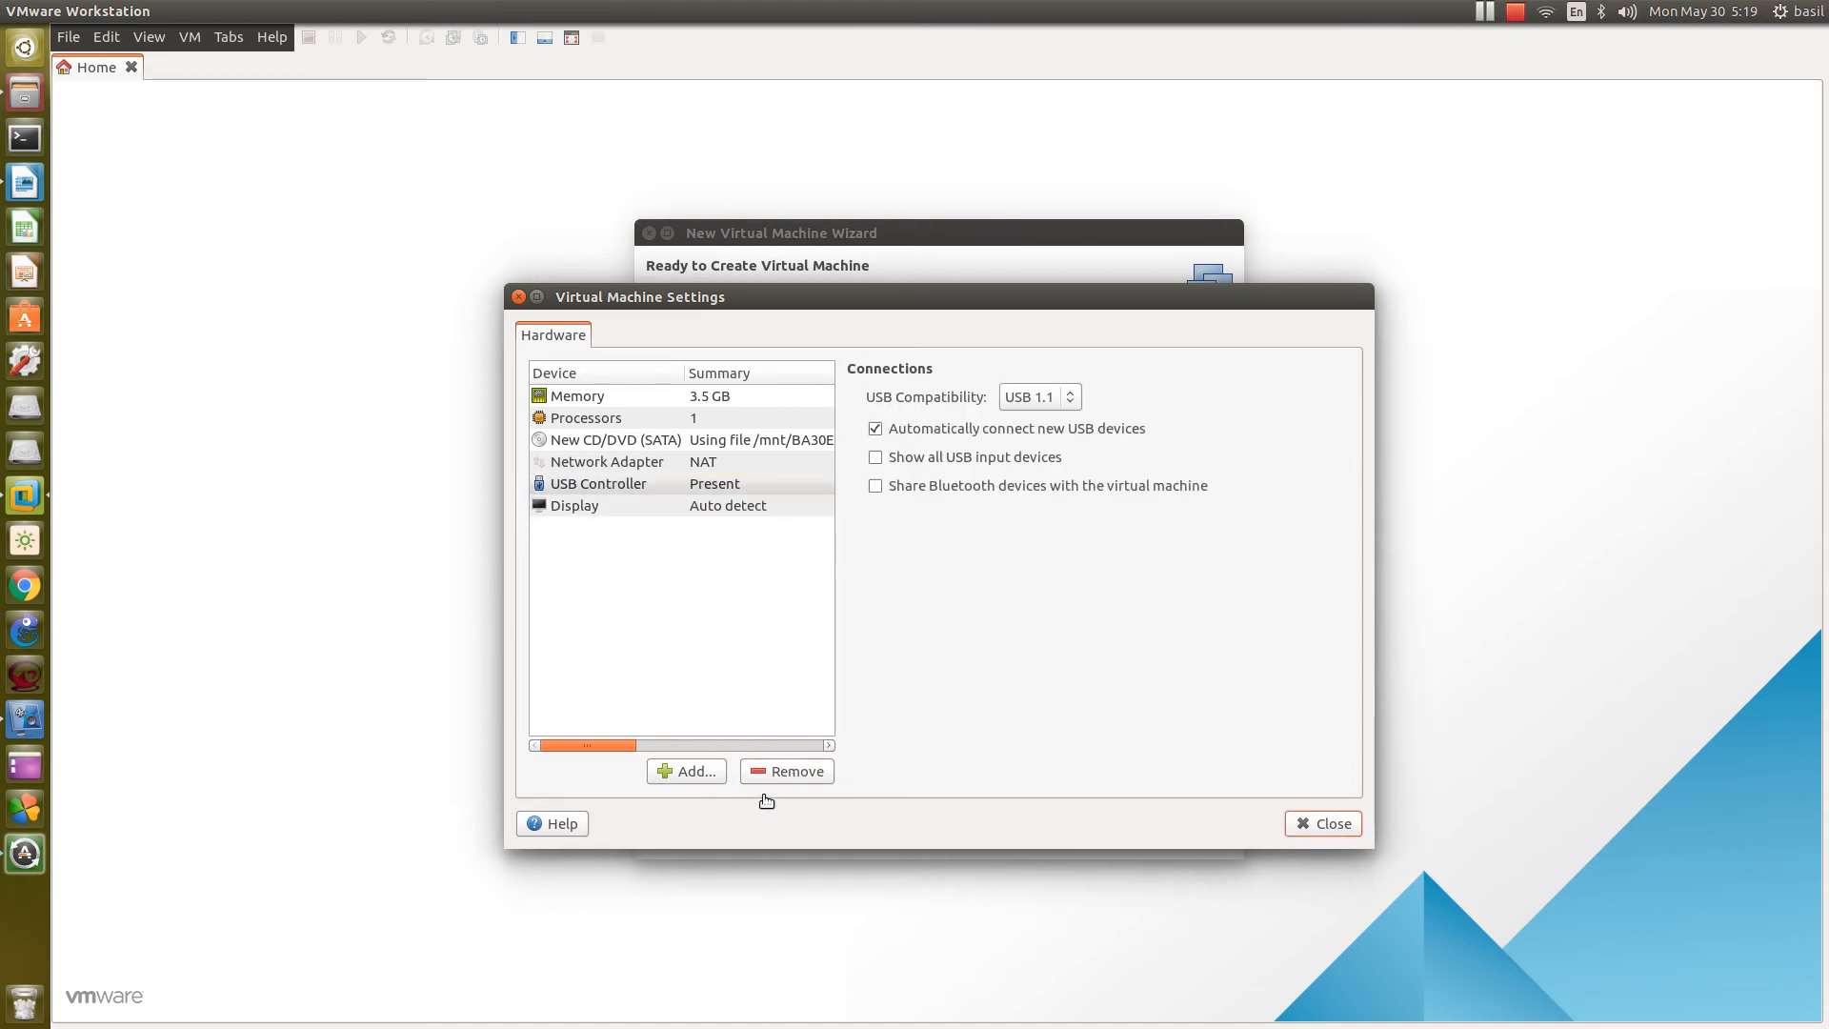
# Step: Set the USB controller's compatibility to USB 3.0 and close the virtual machine settings
pyautogui.click(586, 485)
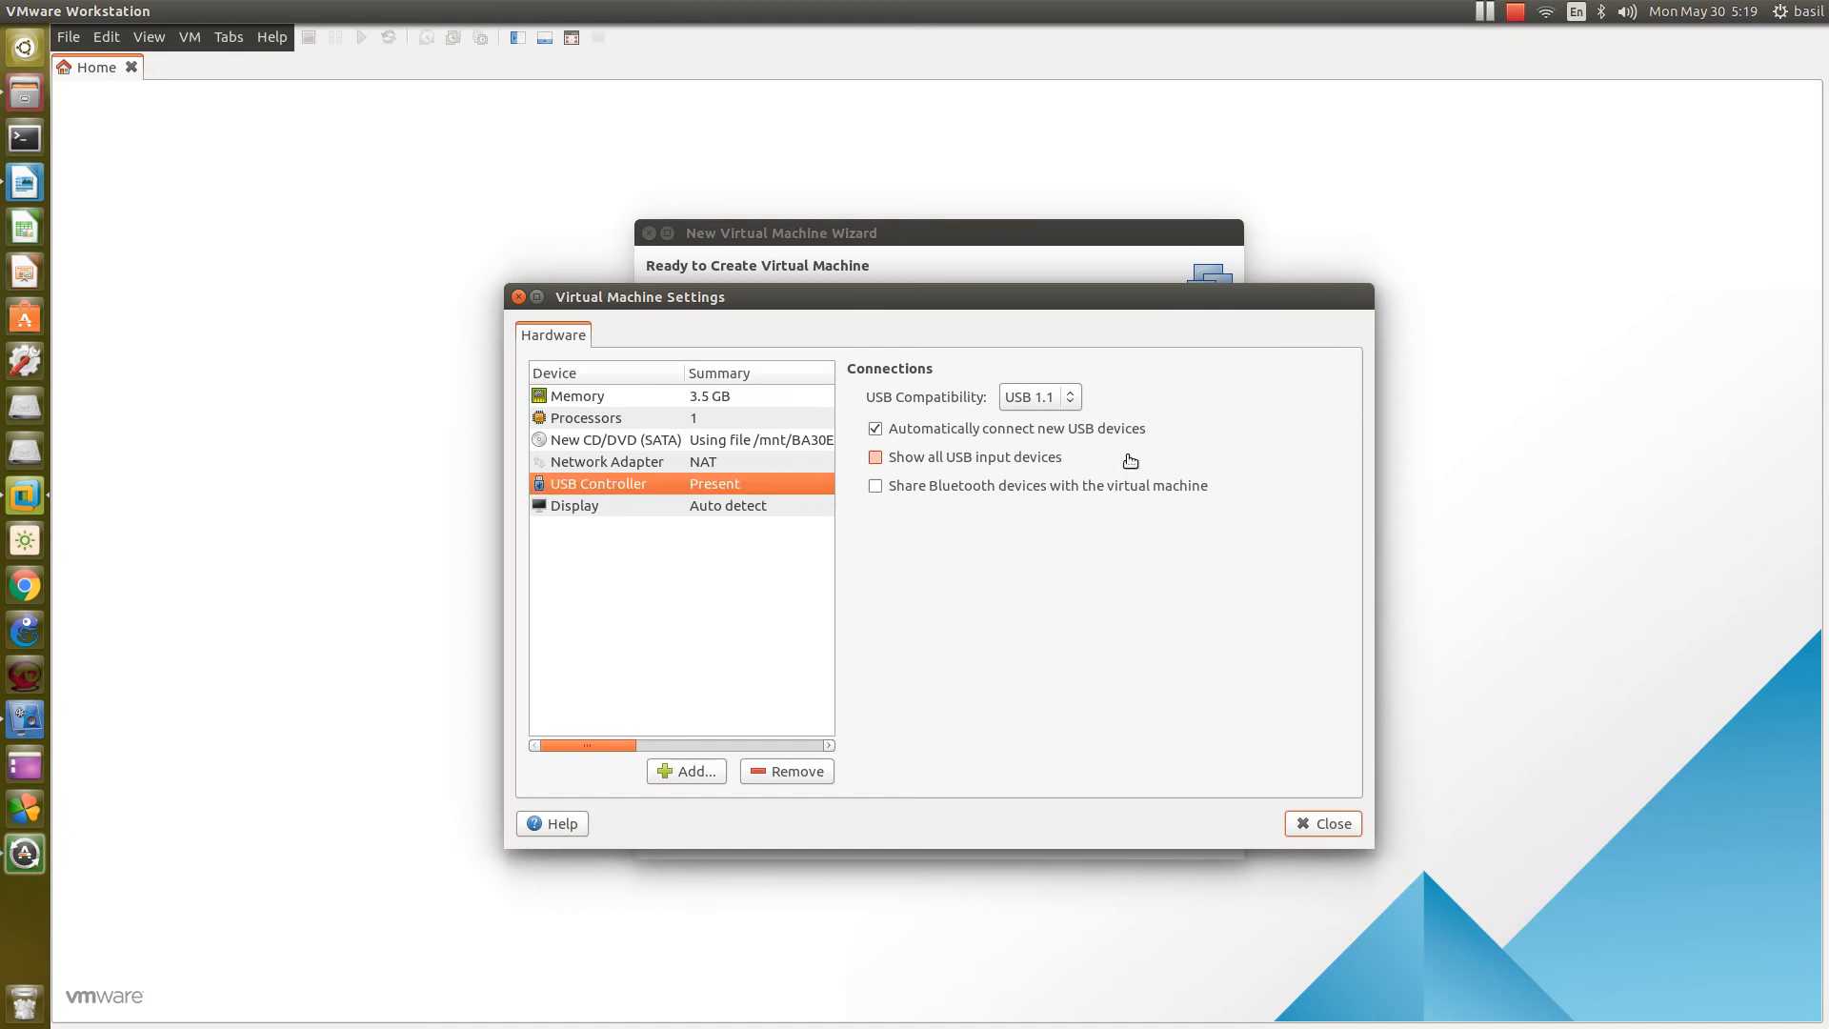
pyautogui.click(1071, 400)
pyautogui.click(1021, 457)
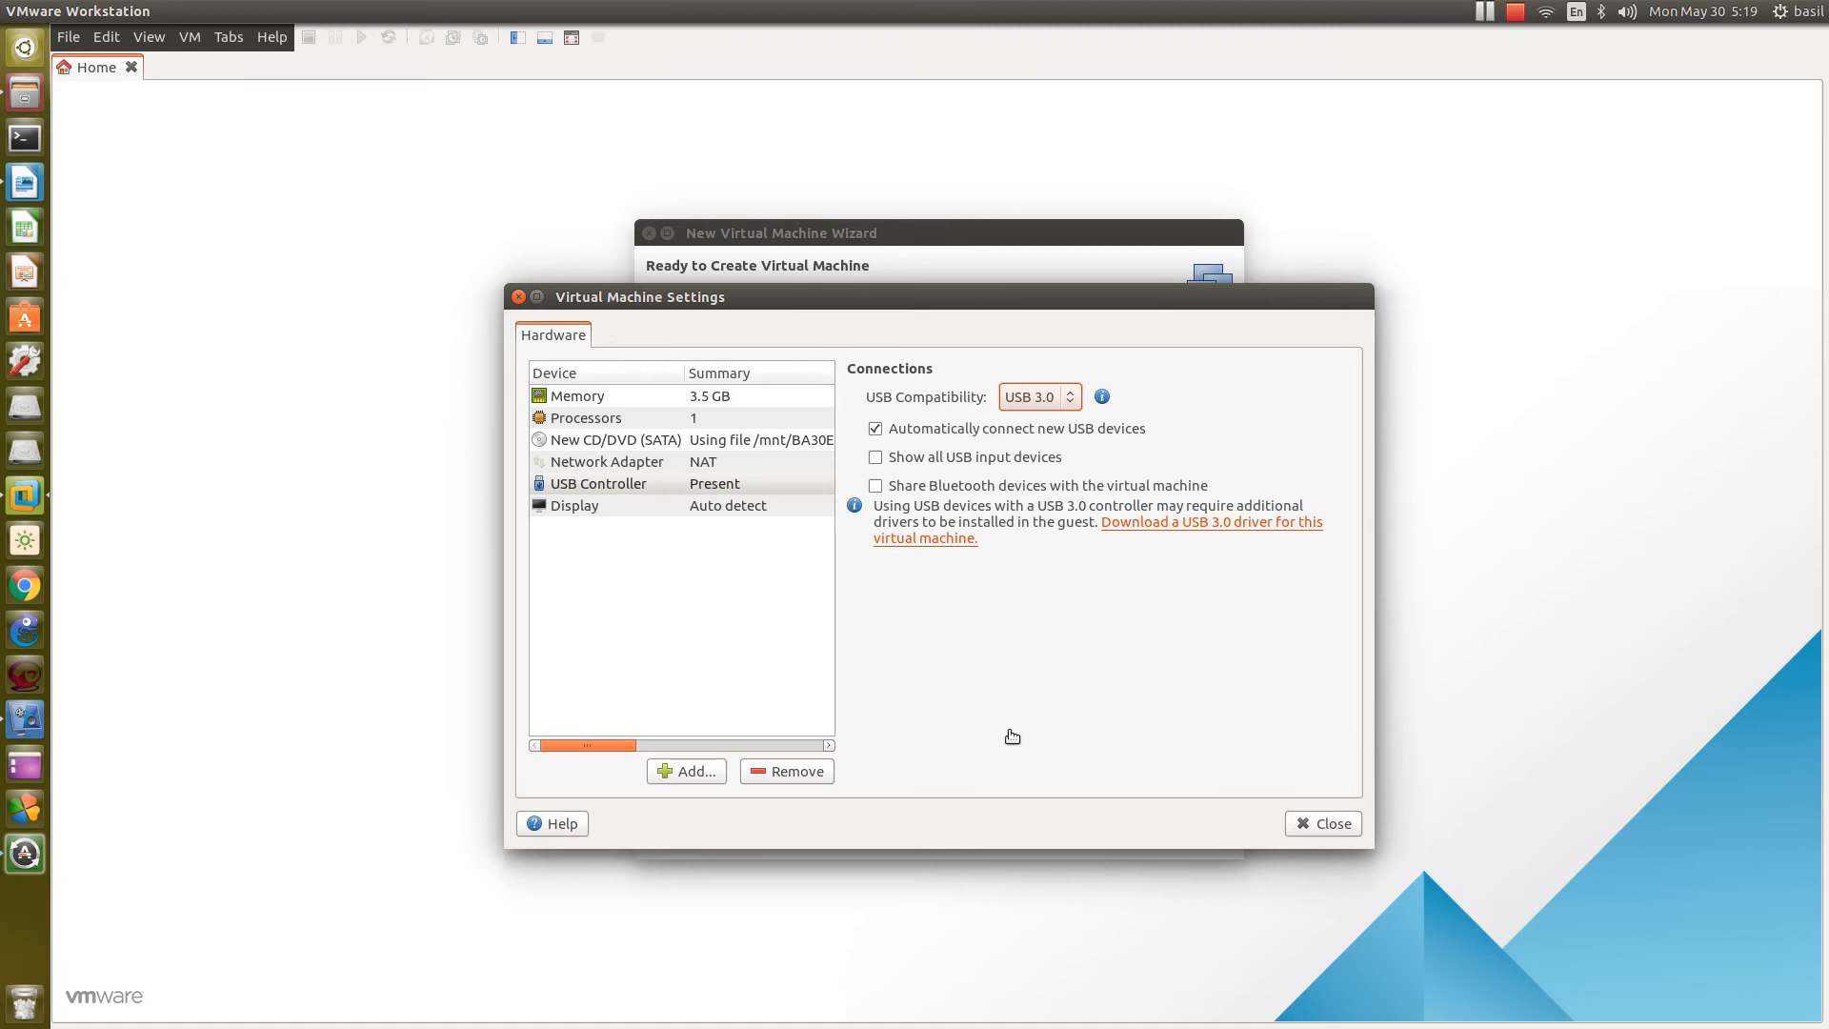
pyautogui.click(1322, 824)
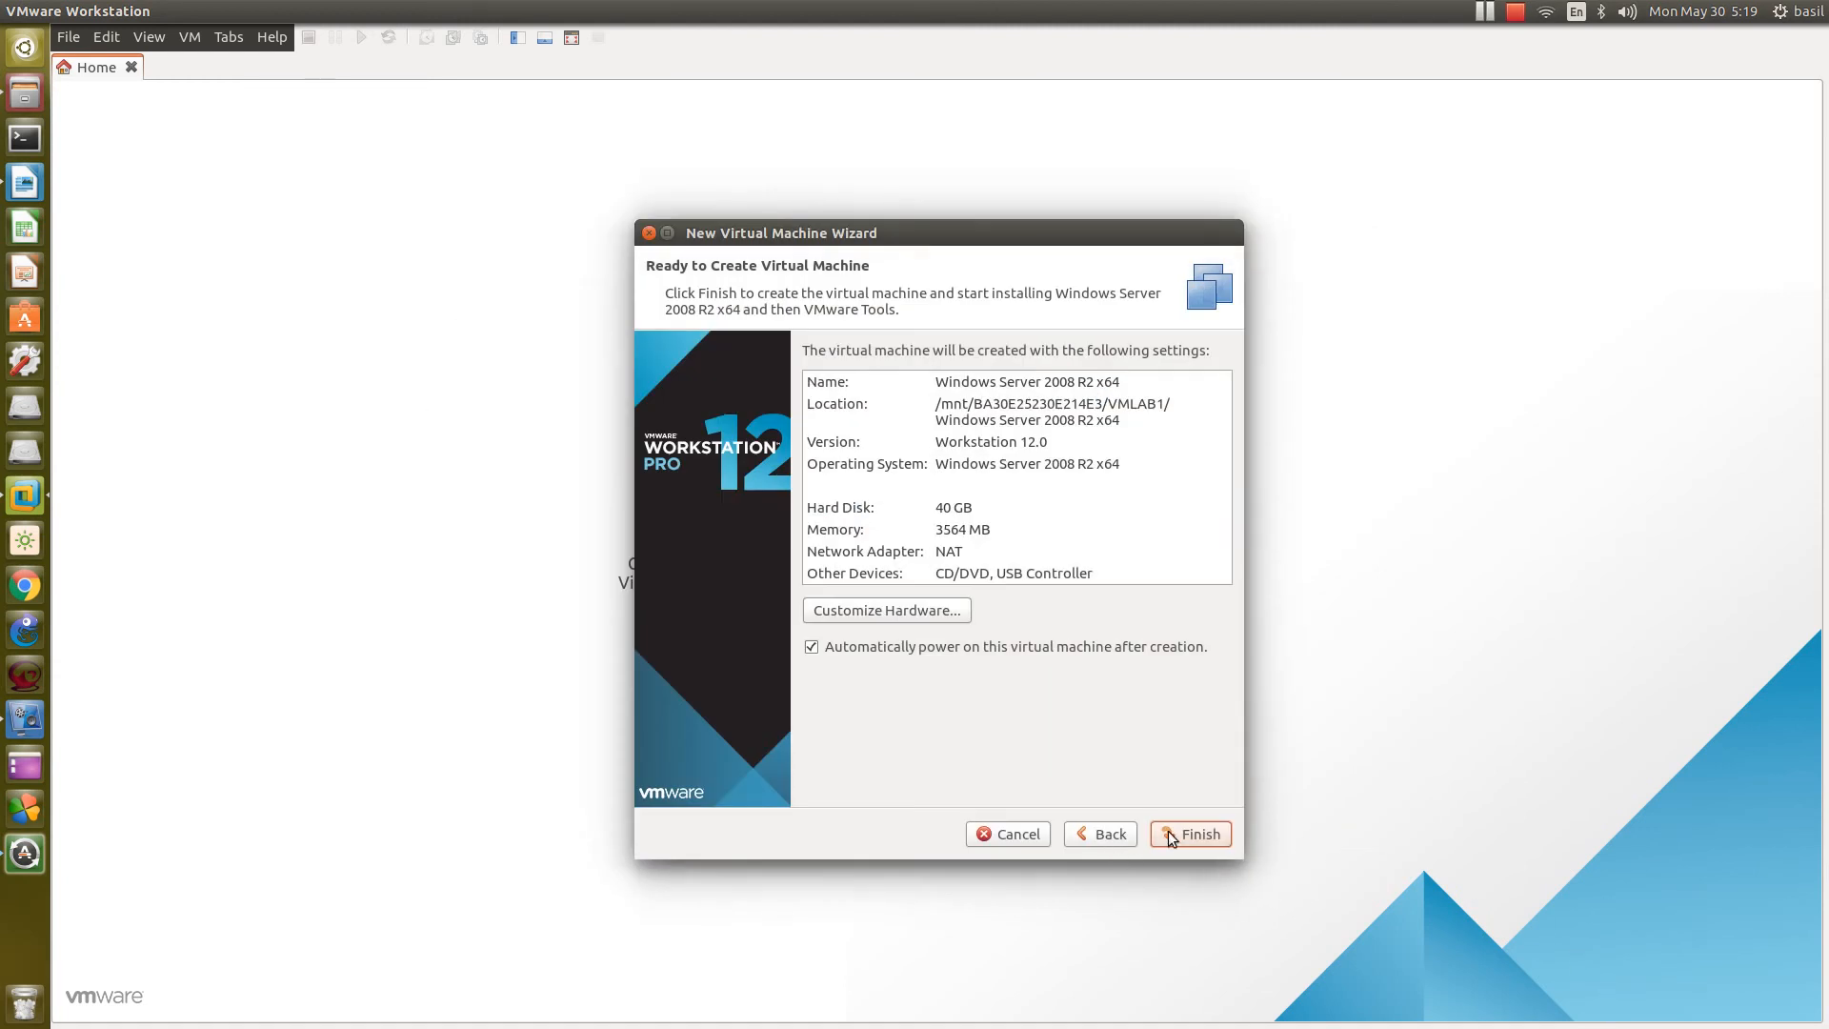
# Step: Finish creating the virtual machine and start installing the Windows Server 2008 R2 Server Enterprise edition
pyautogui.click(1189, 835)
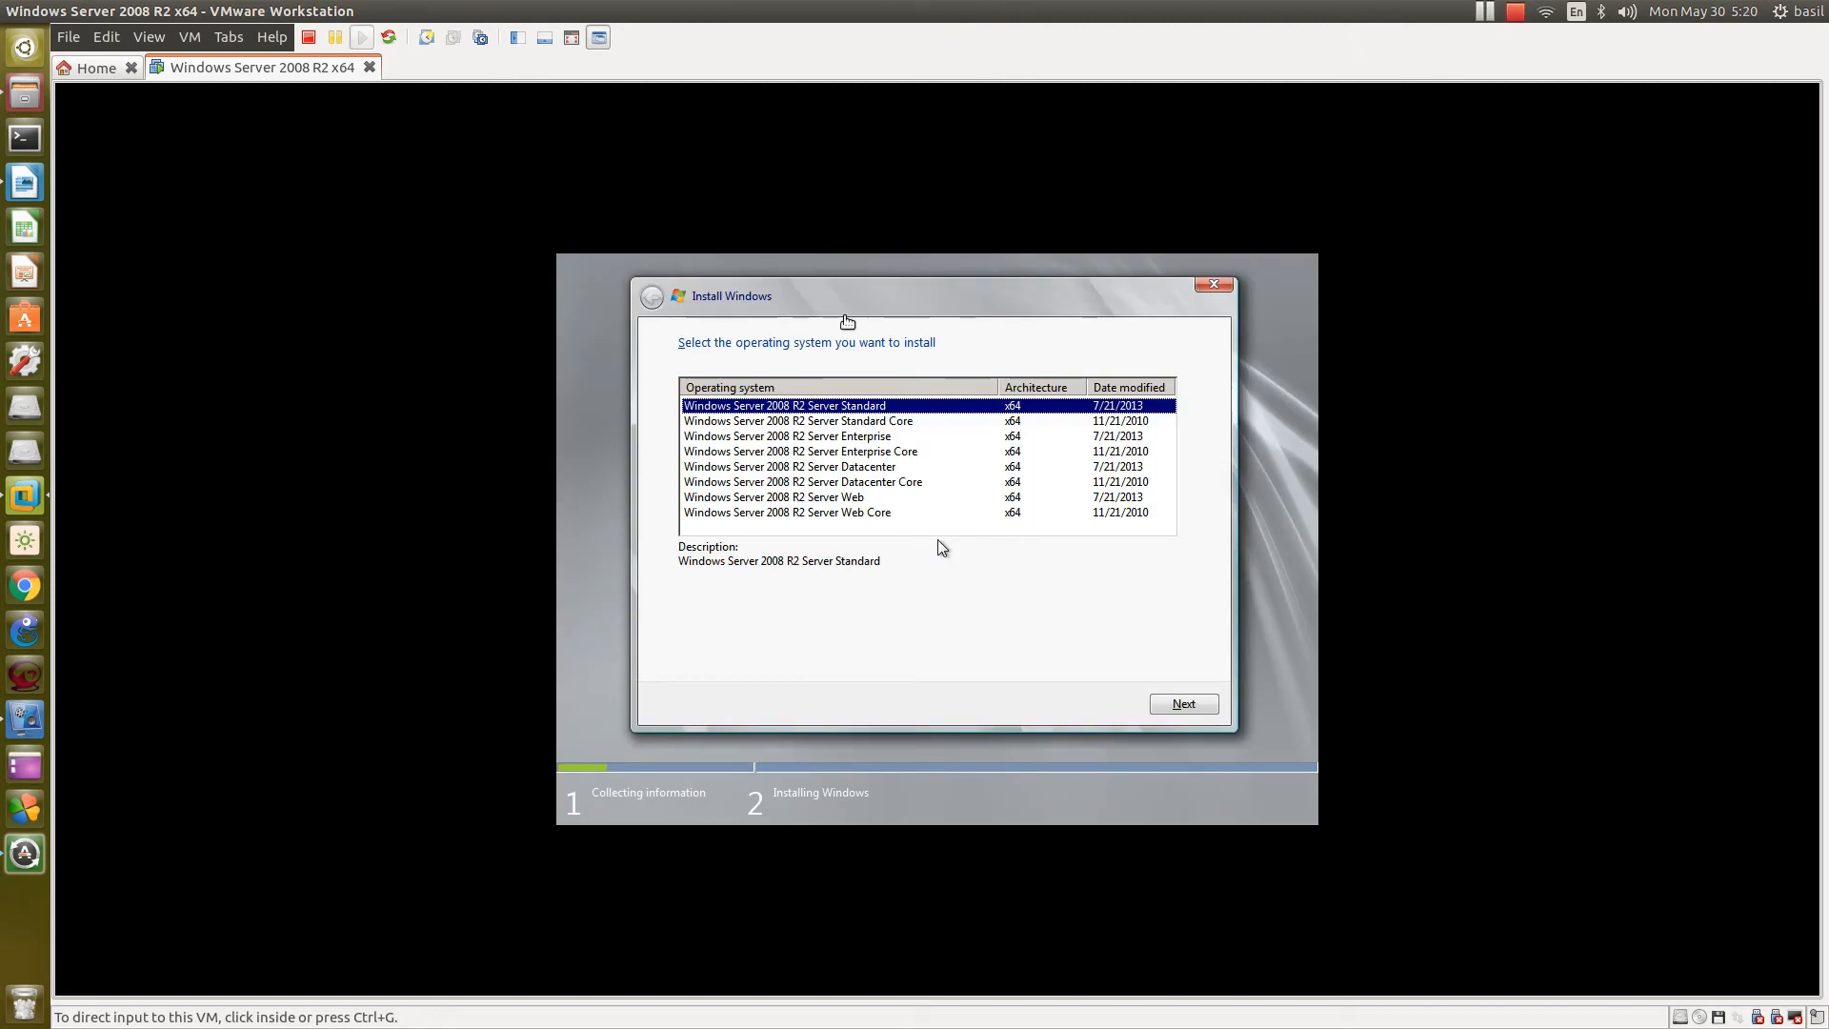
pyautogui.click(808, 411)
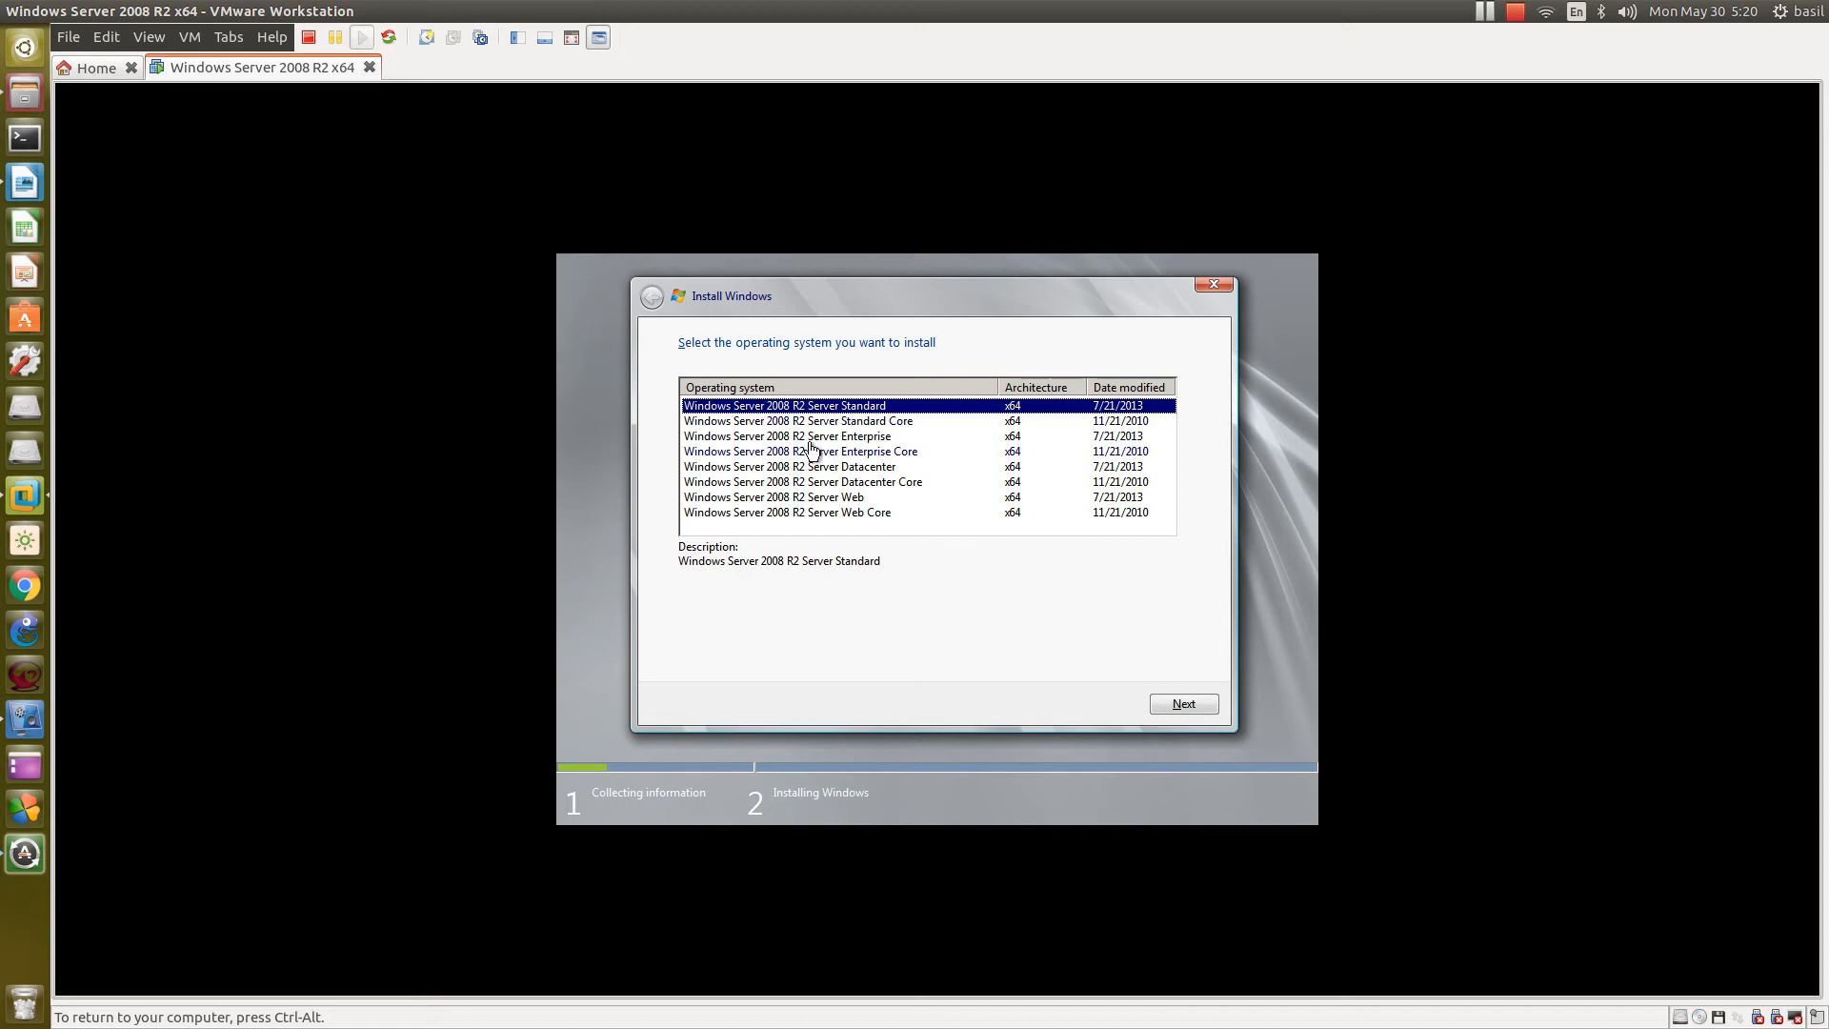
pyautogui.click(862, 425)
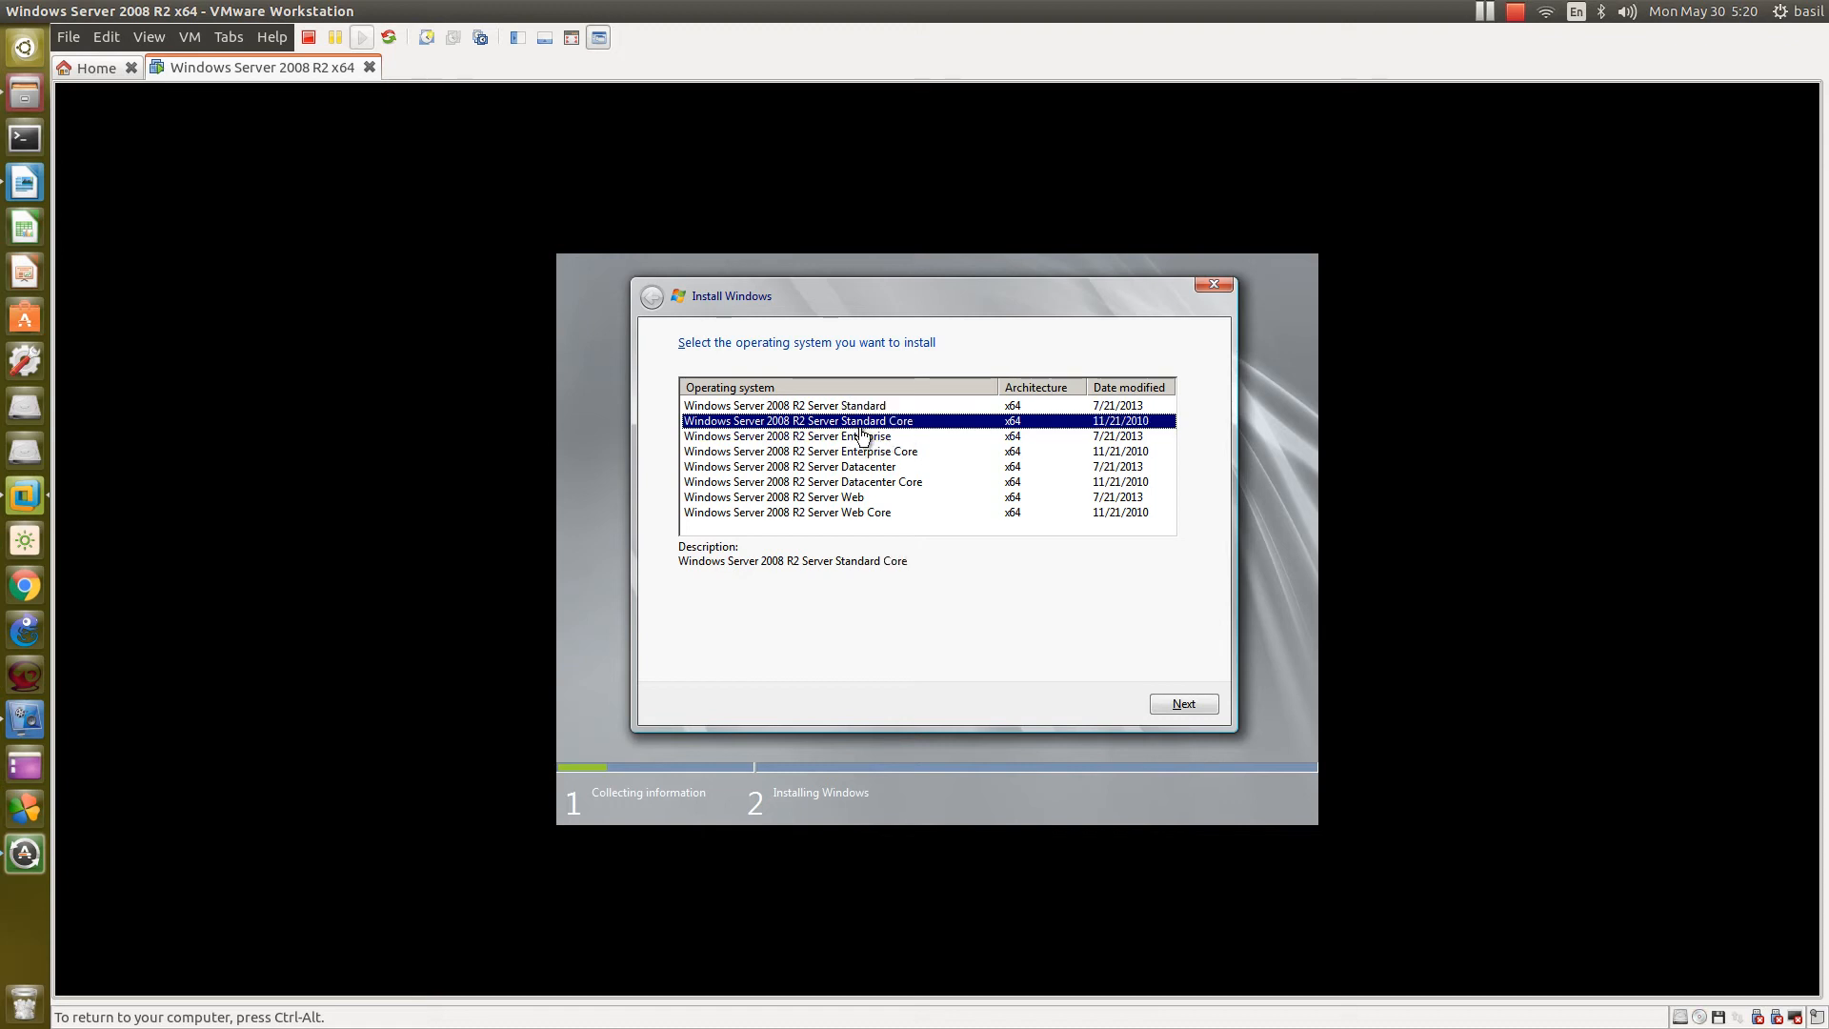
pyautogui.click(826, 437)
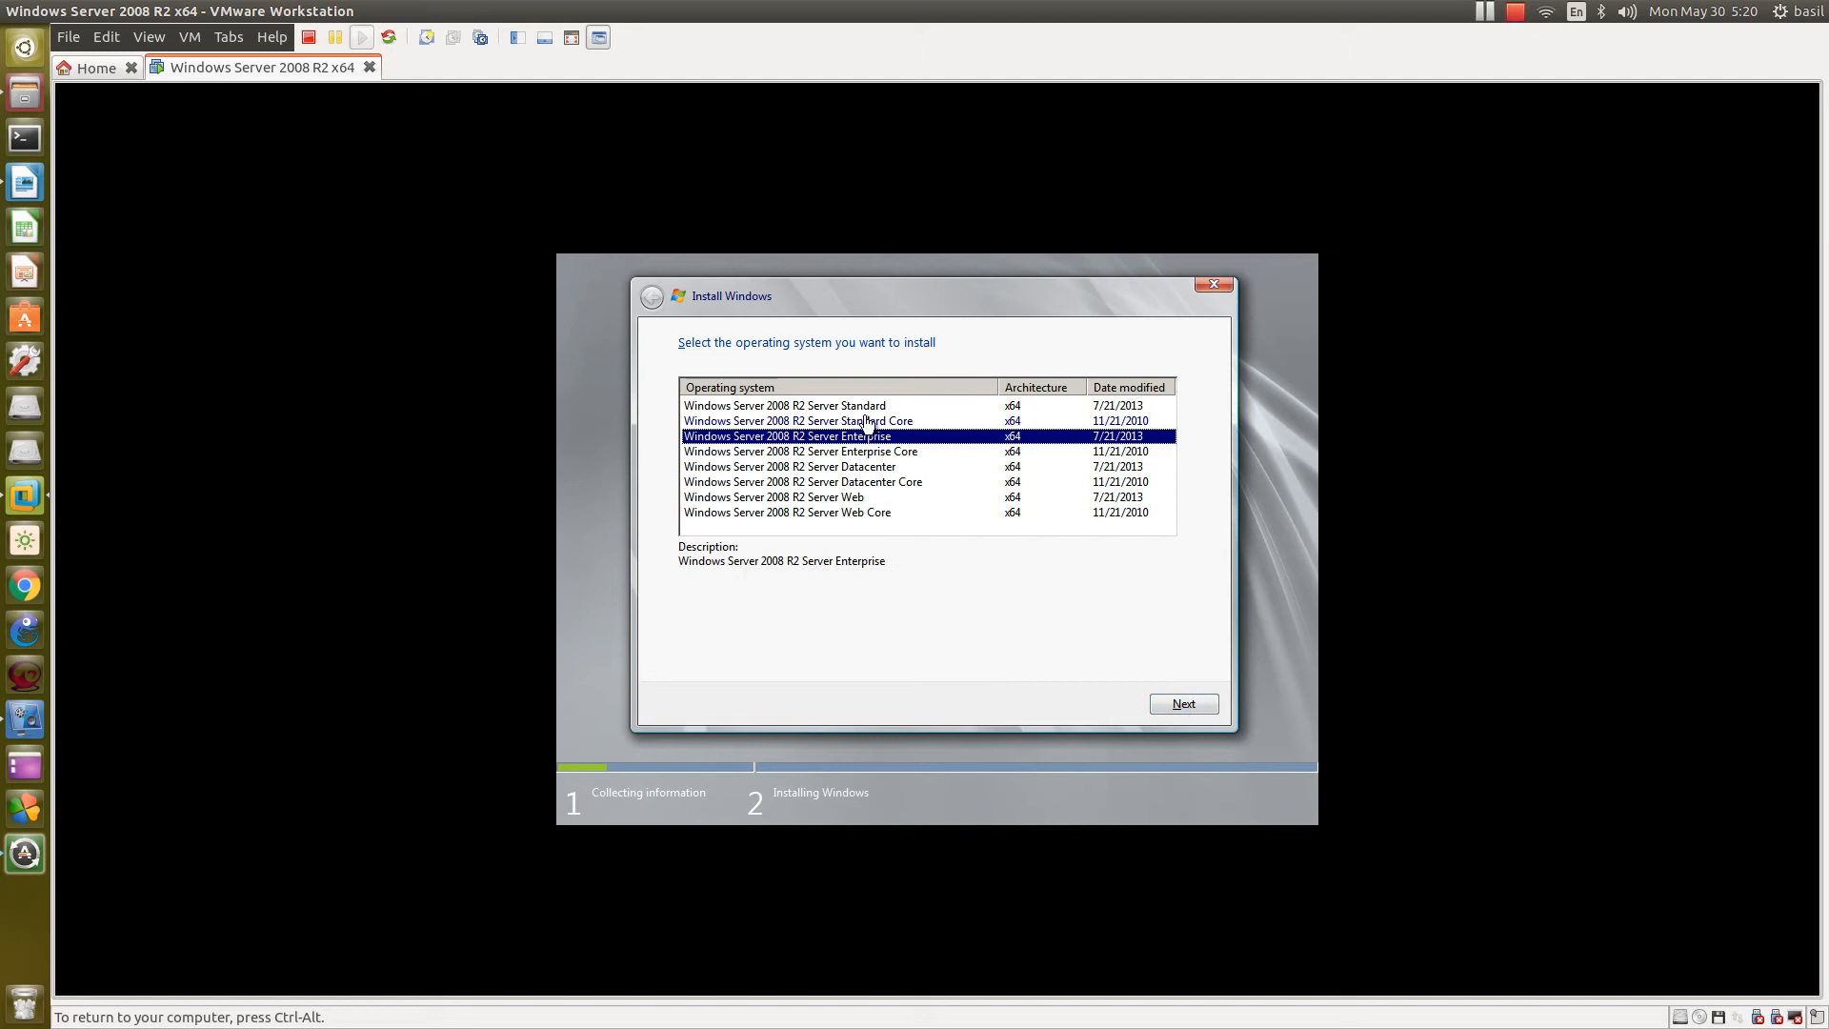
pyautogui.click(1183, 703)
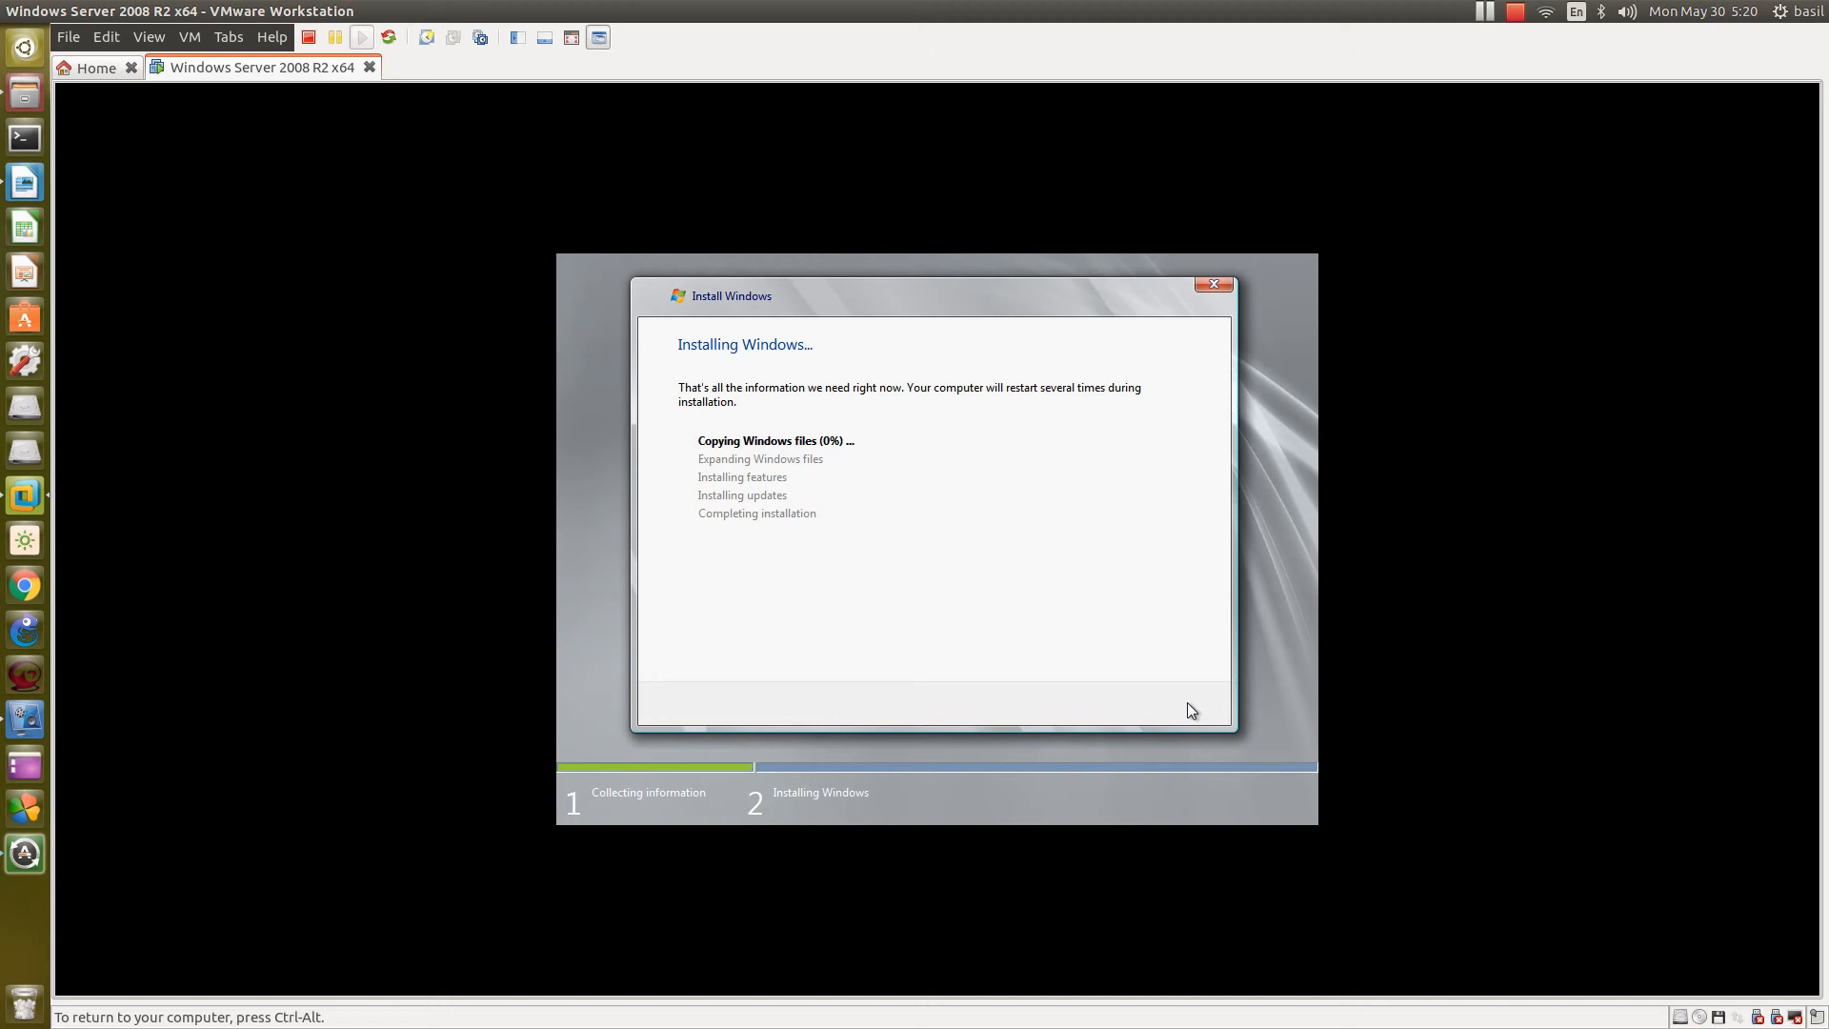
pyautogui.hotkey('ctrl', 'alt')
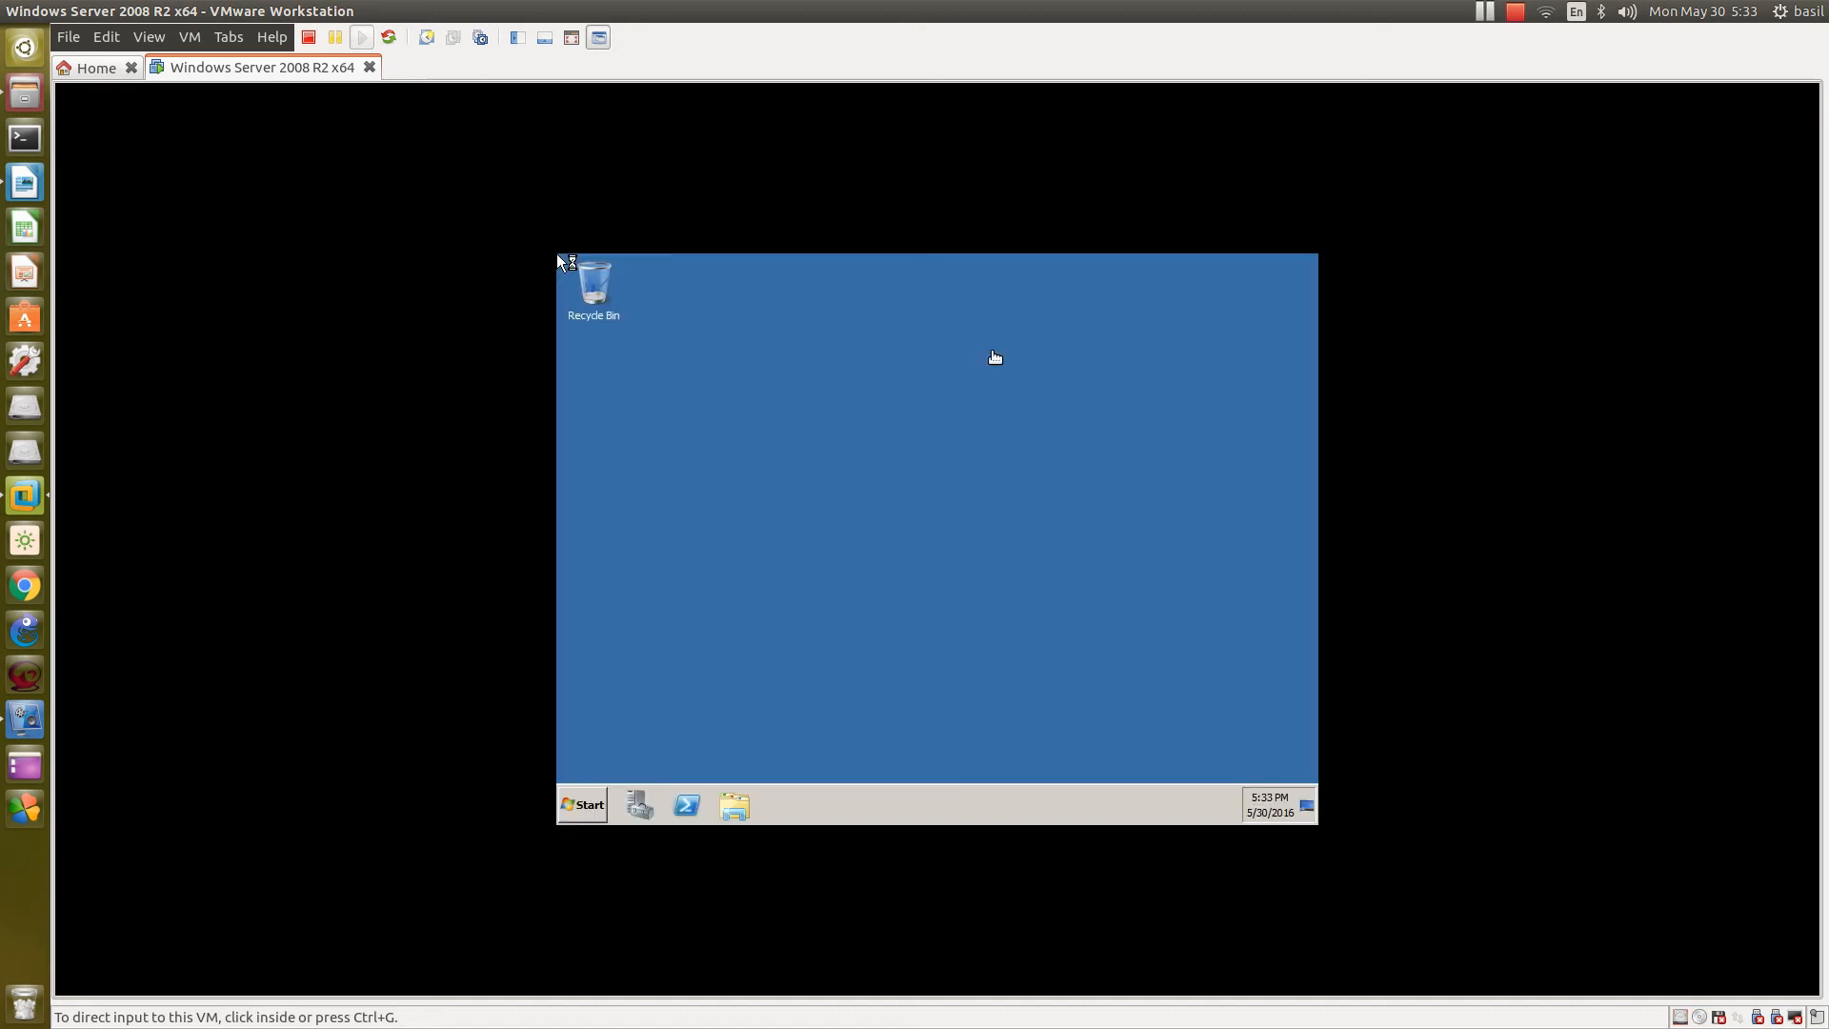
# Step: Close the Initial Configuration Tasks and Server Manager windows in the guest system
pyautogui.click(988, 571)
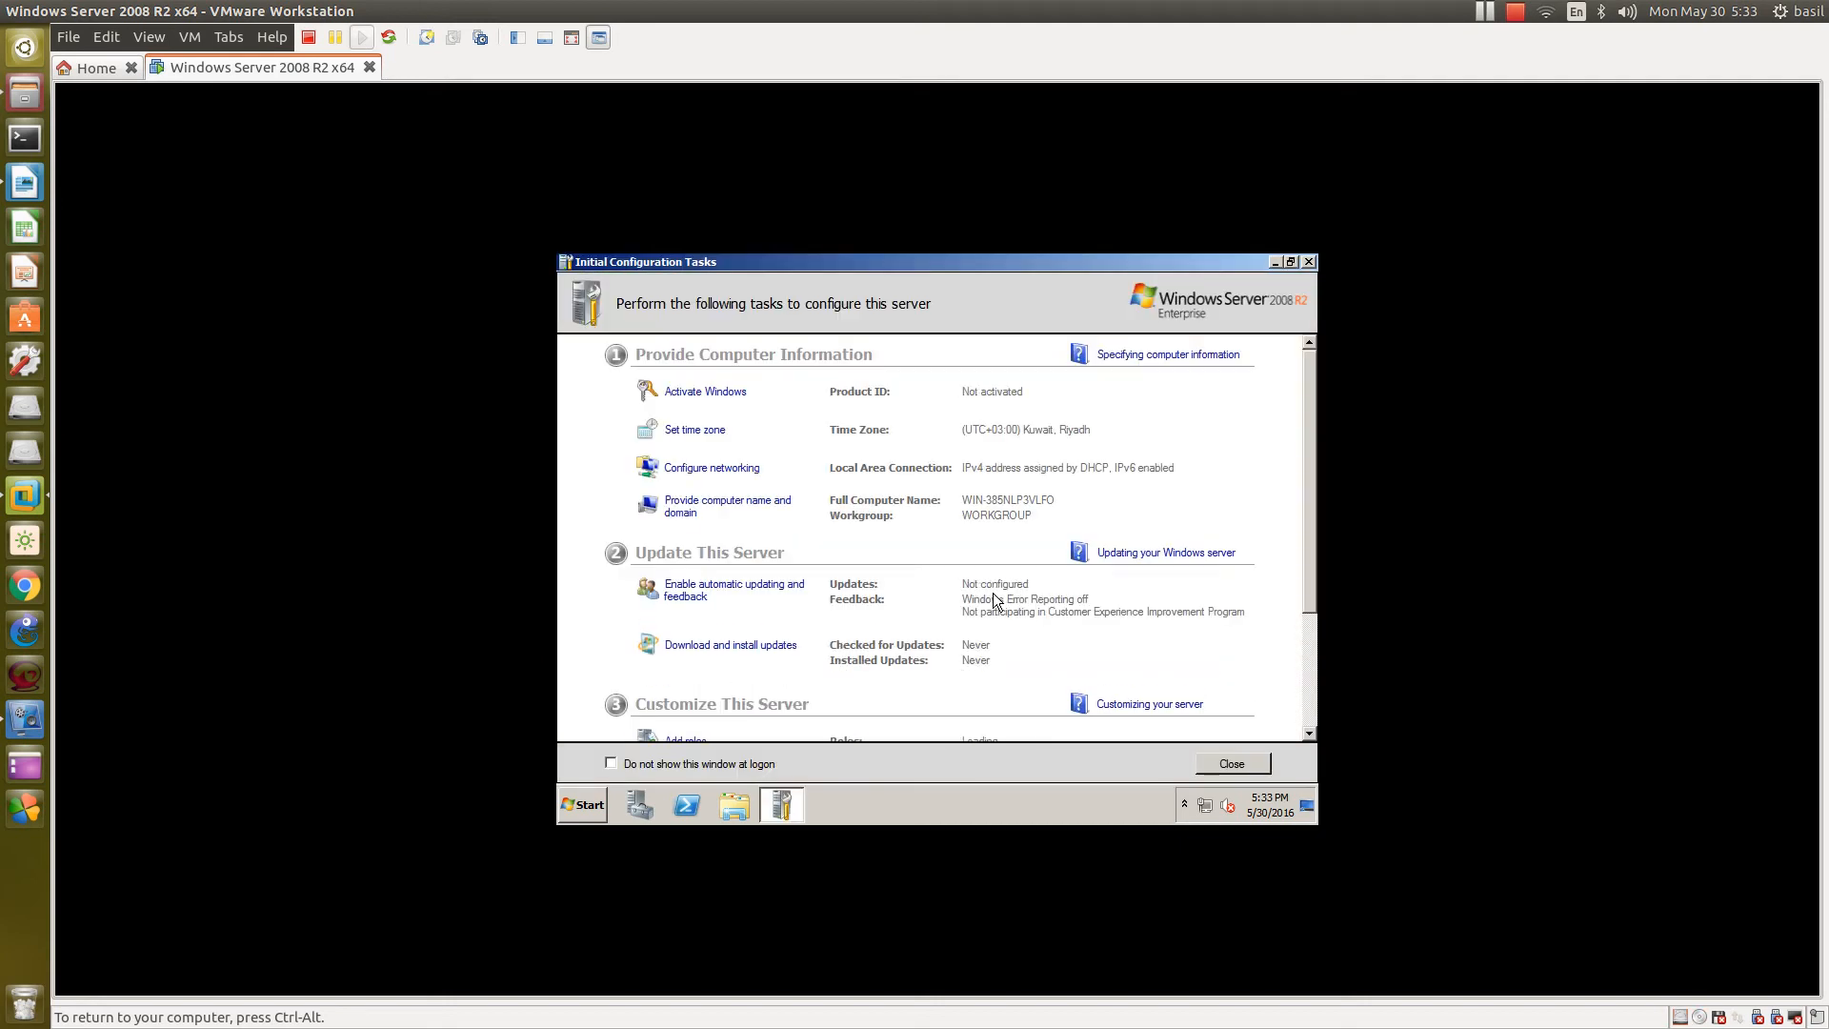
pyautogui.click(1309, 263)
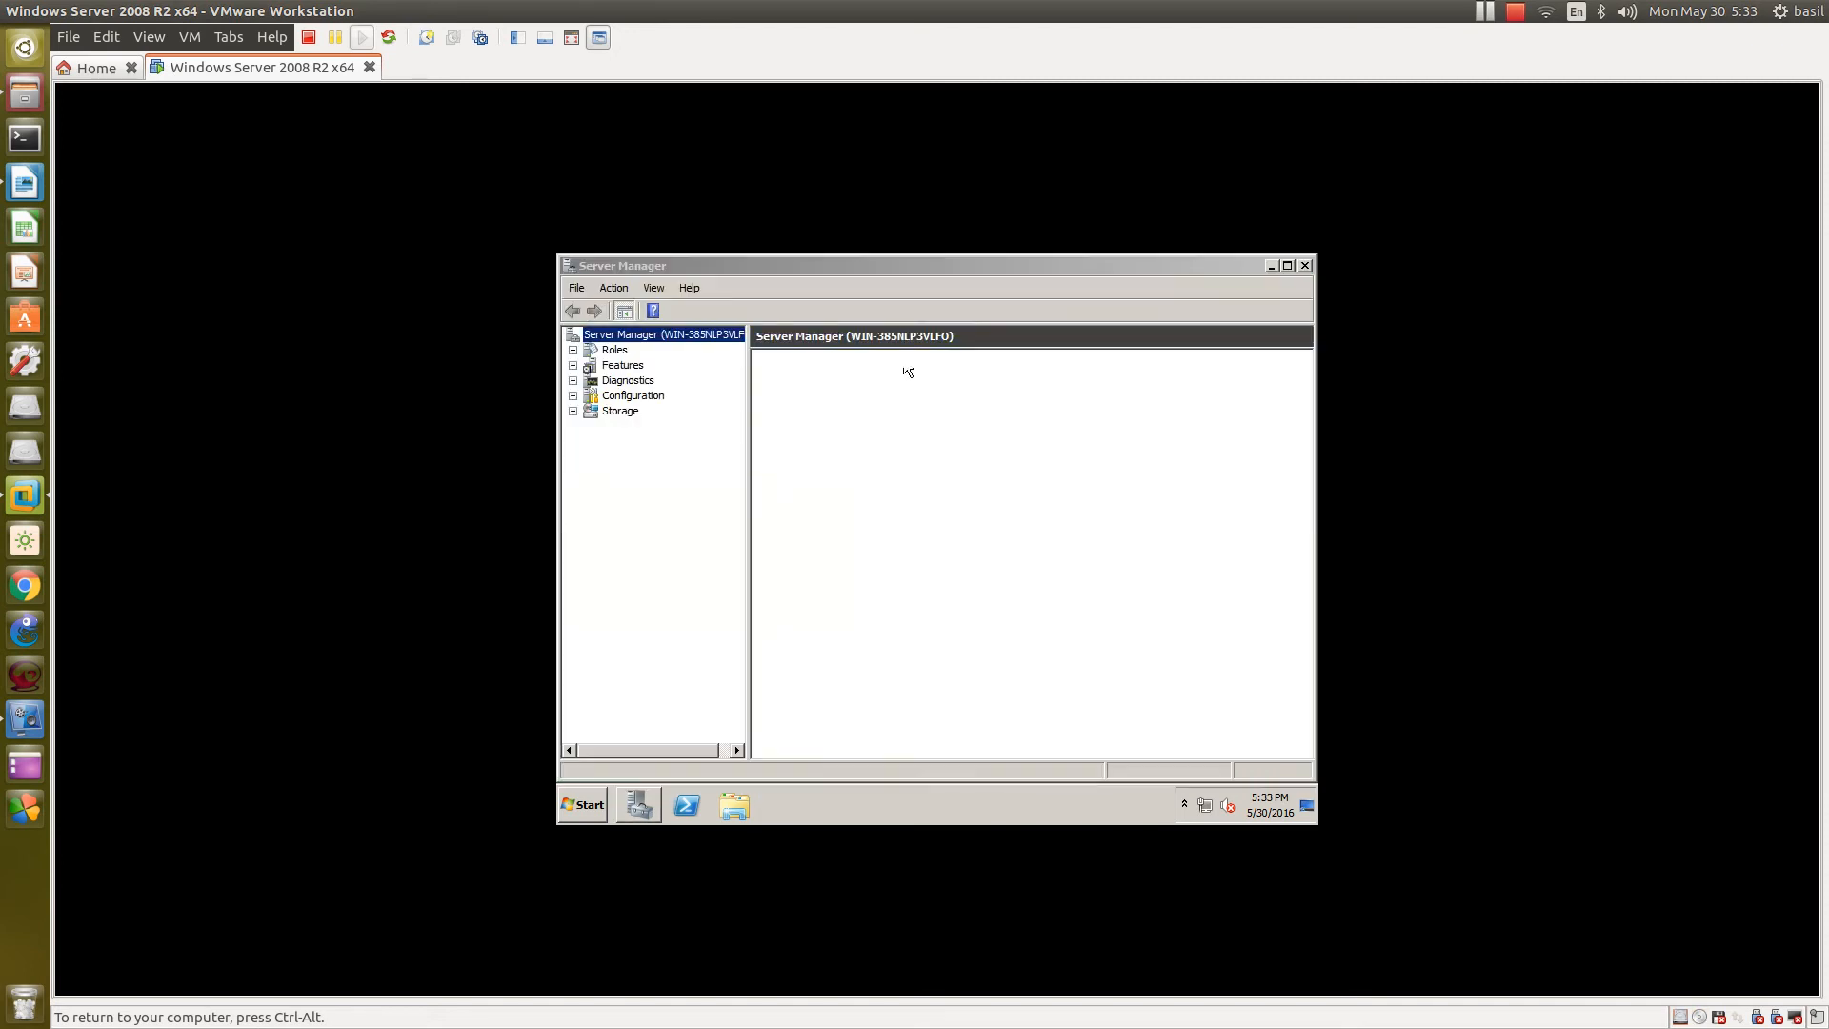
pyautogui.click(1306, 267)
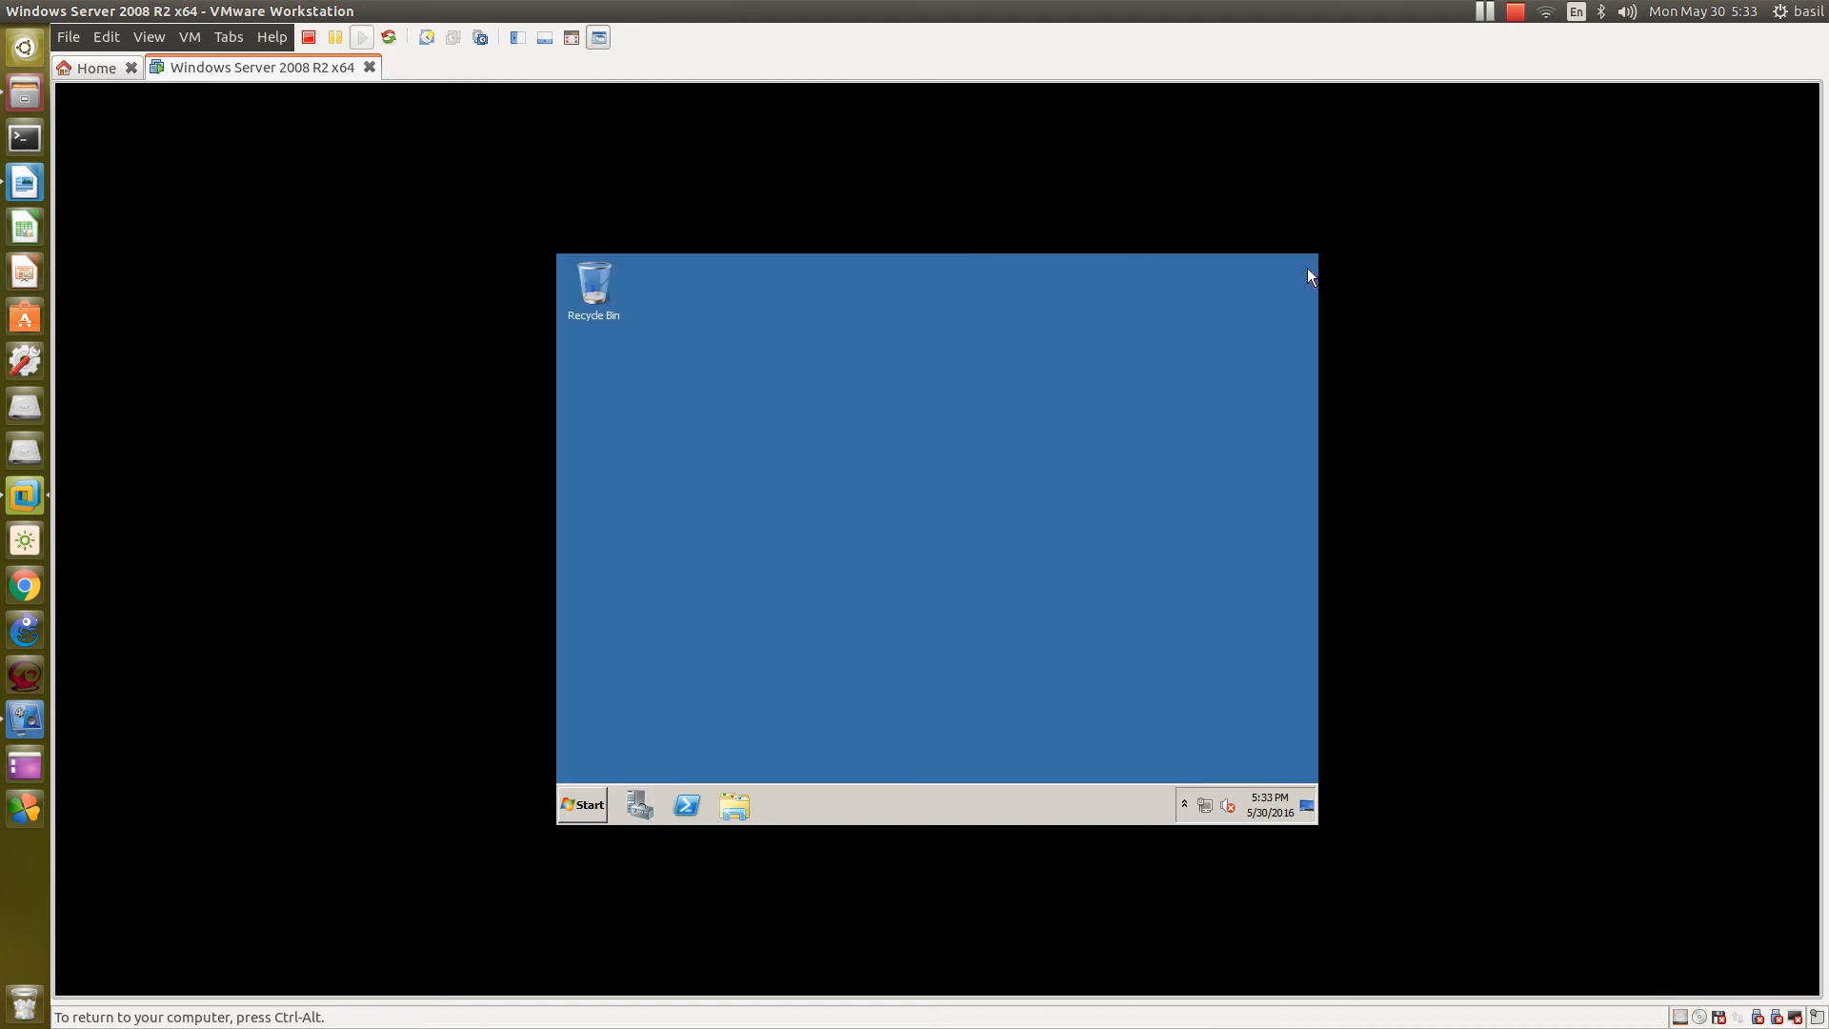
# Step: Cancel the Windows Installer setup that is preparing to install in the guest system
pyautogui.rightClick(1002, 382)
pyautogui.click(1046, 423)
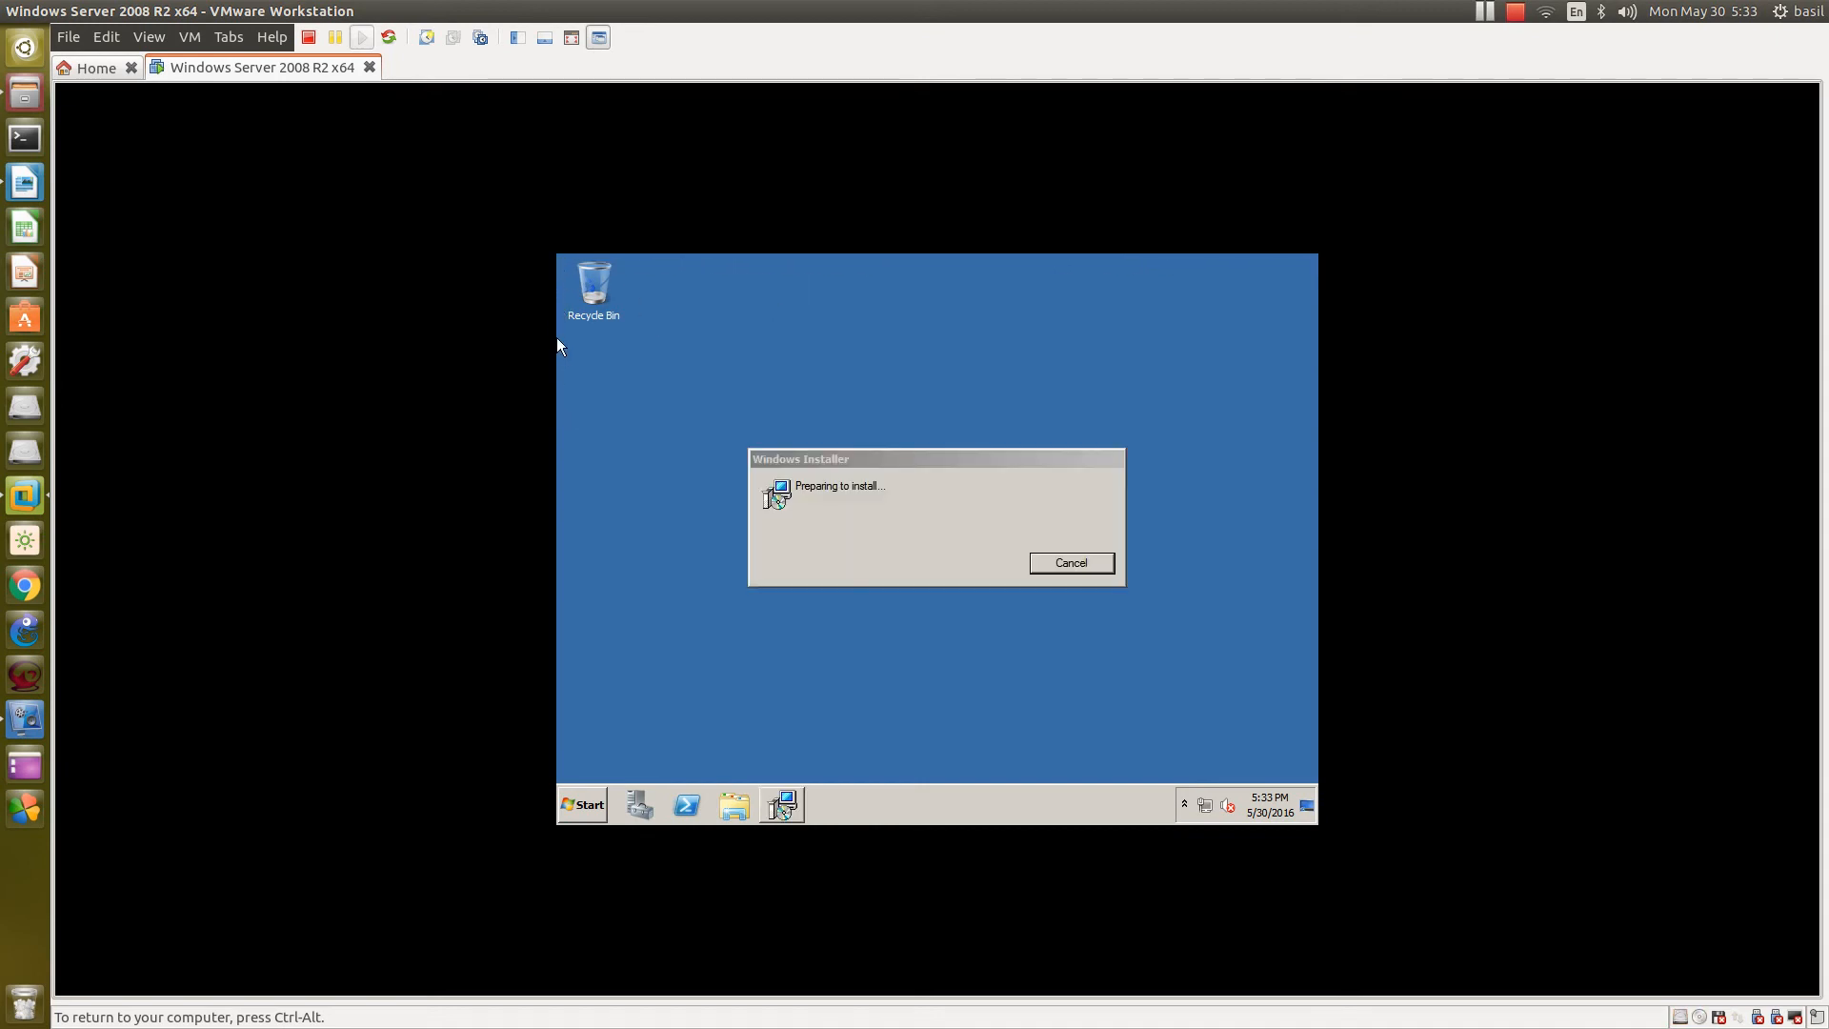
pyautogui.click(1072, 563)
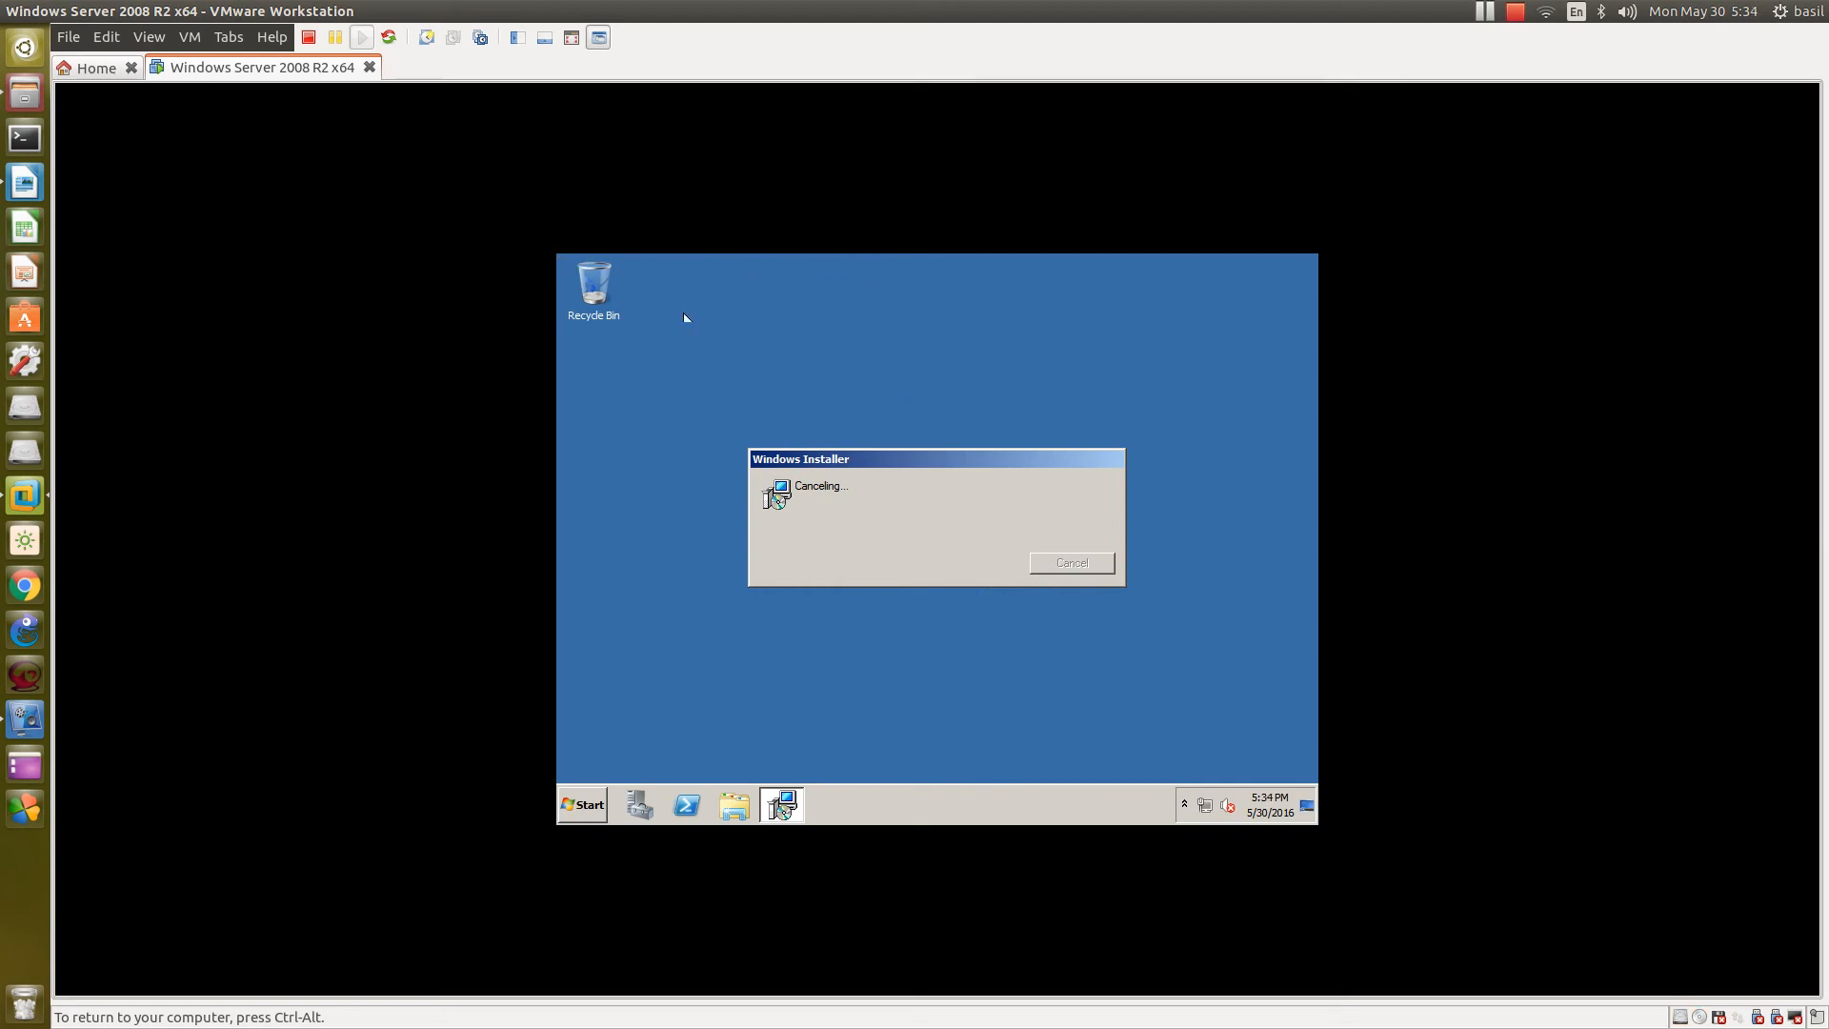
pyautogui.rightClick(651, 331)
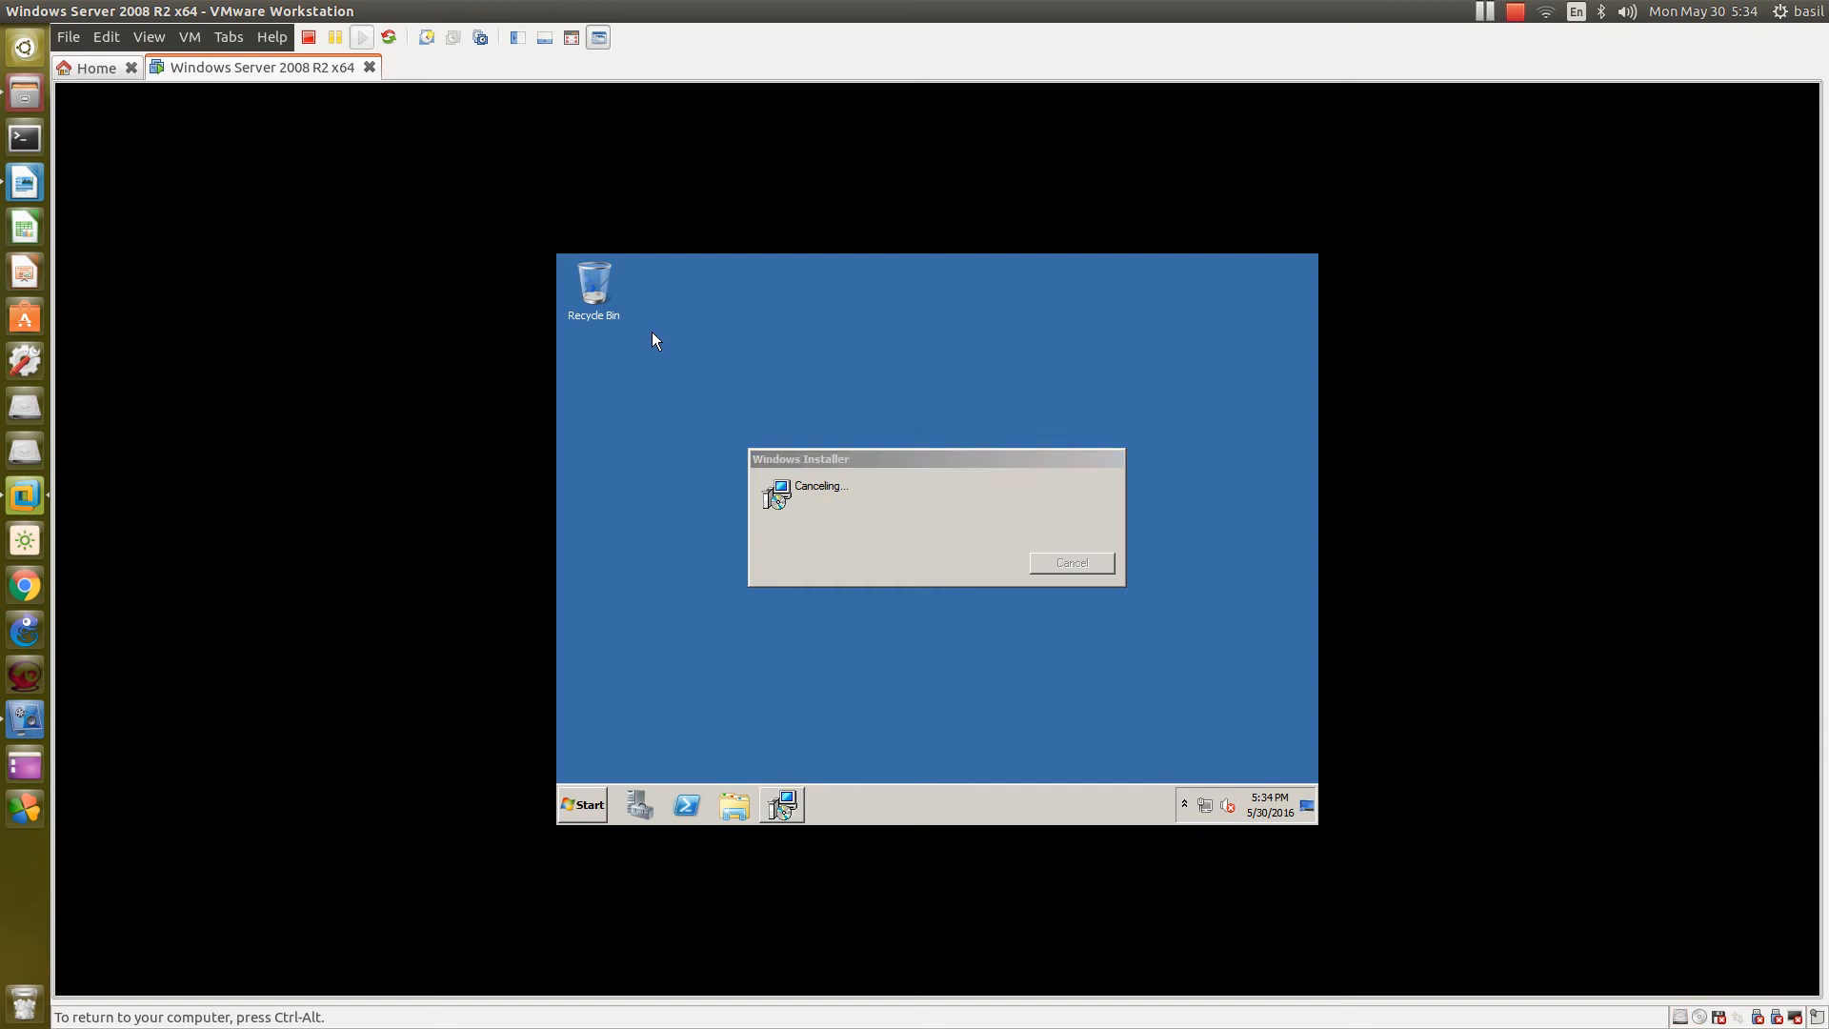
pyautogui.click(714, 375)
pyautogui.moveTo(767, 456); pyautogui.dragTo(1061, 688)
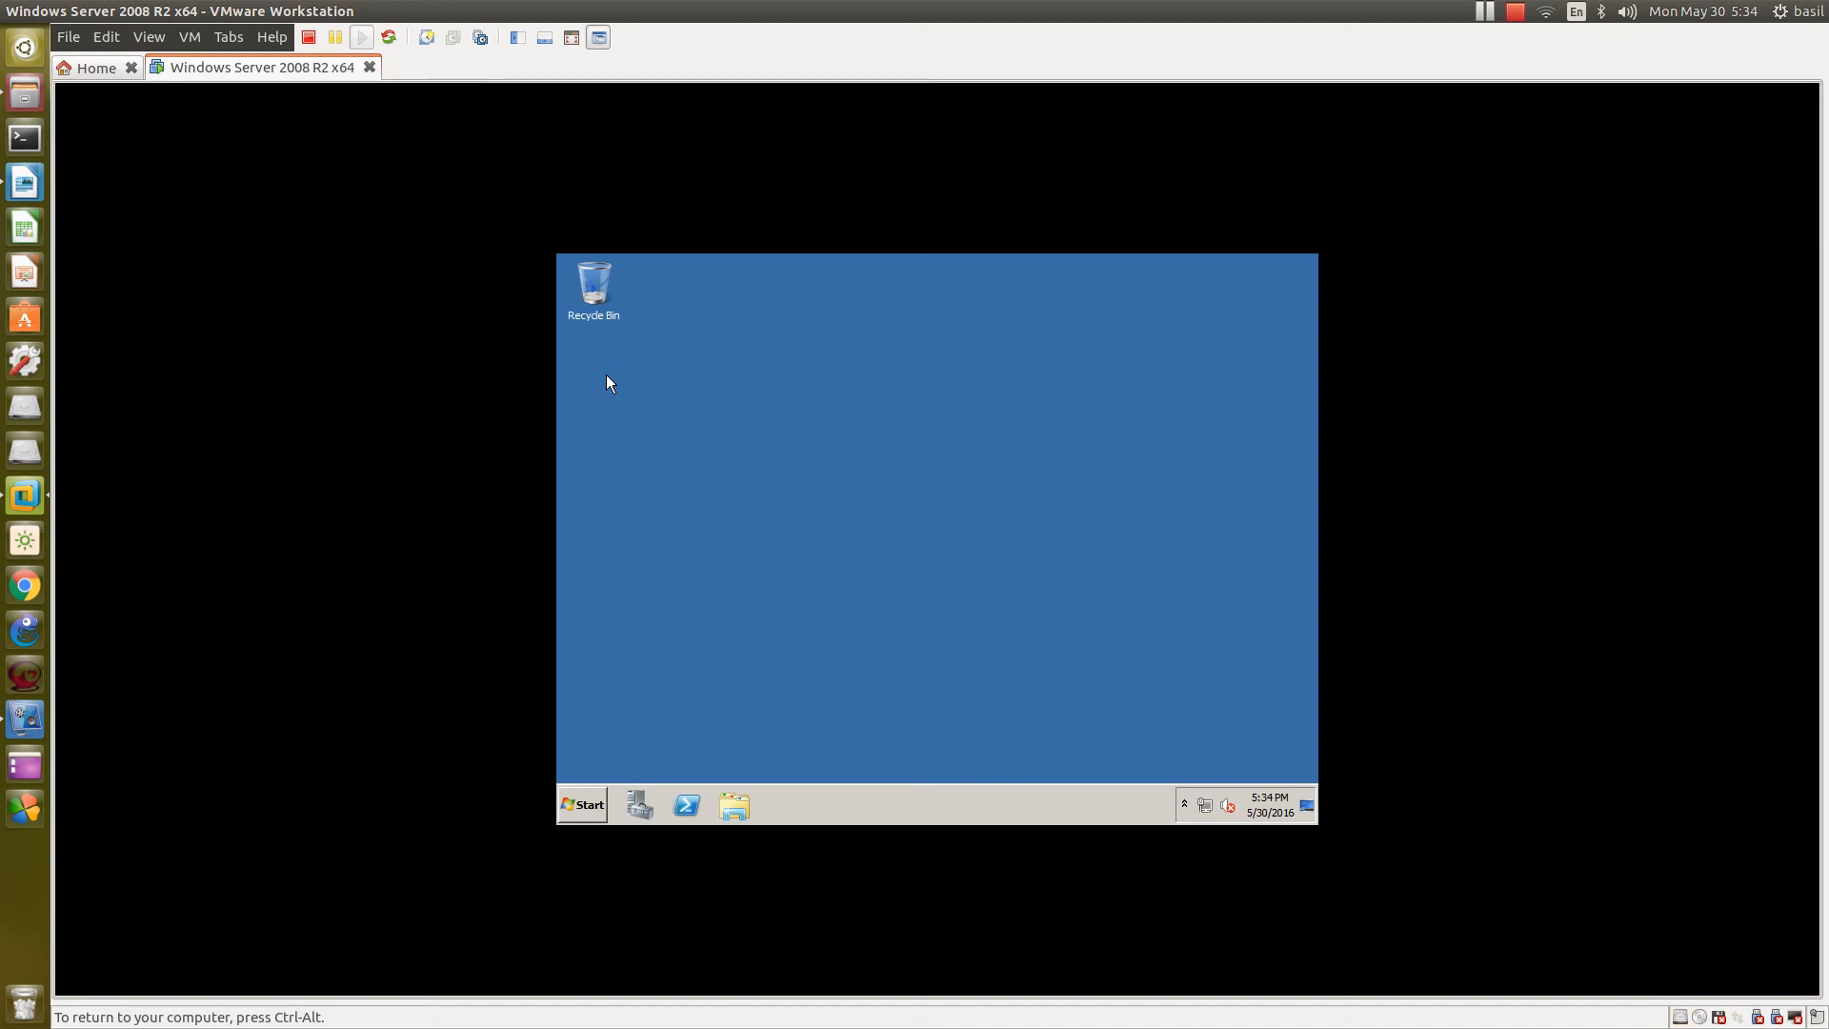
pyautogui.hotkey('ctrl', 'alt')
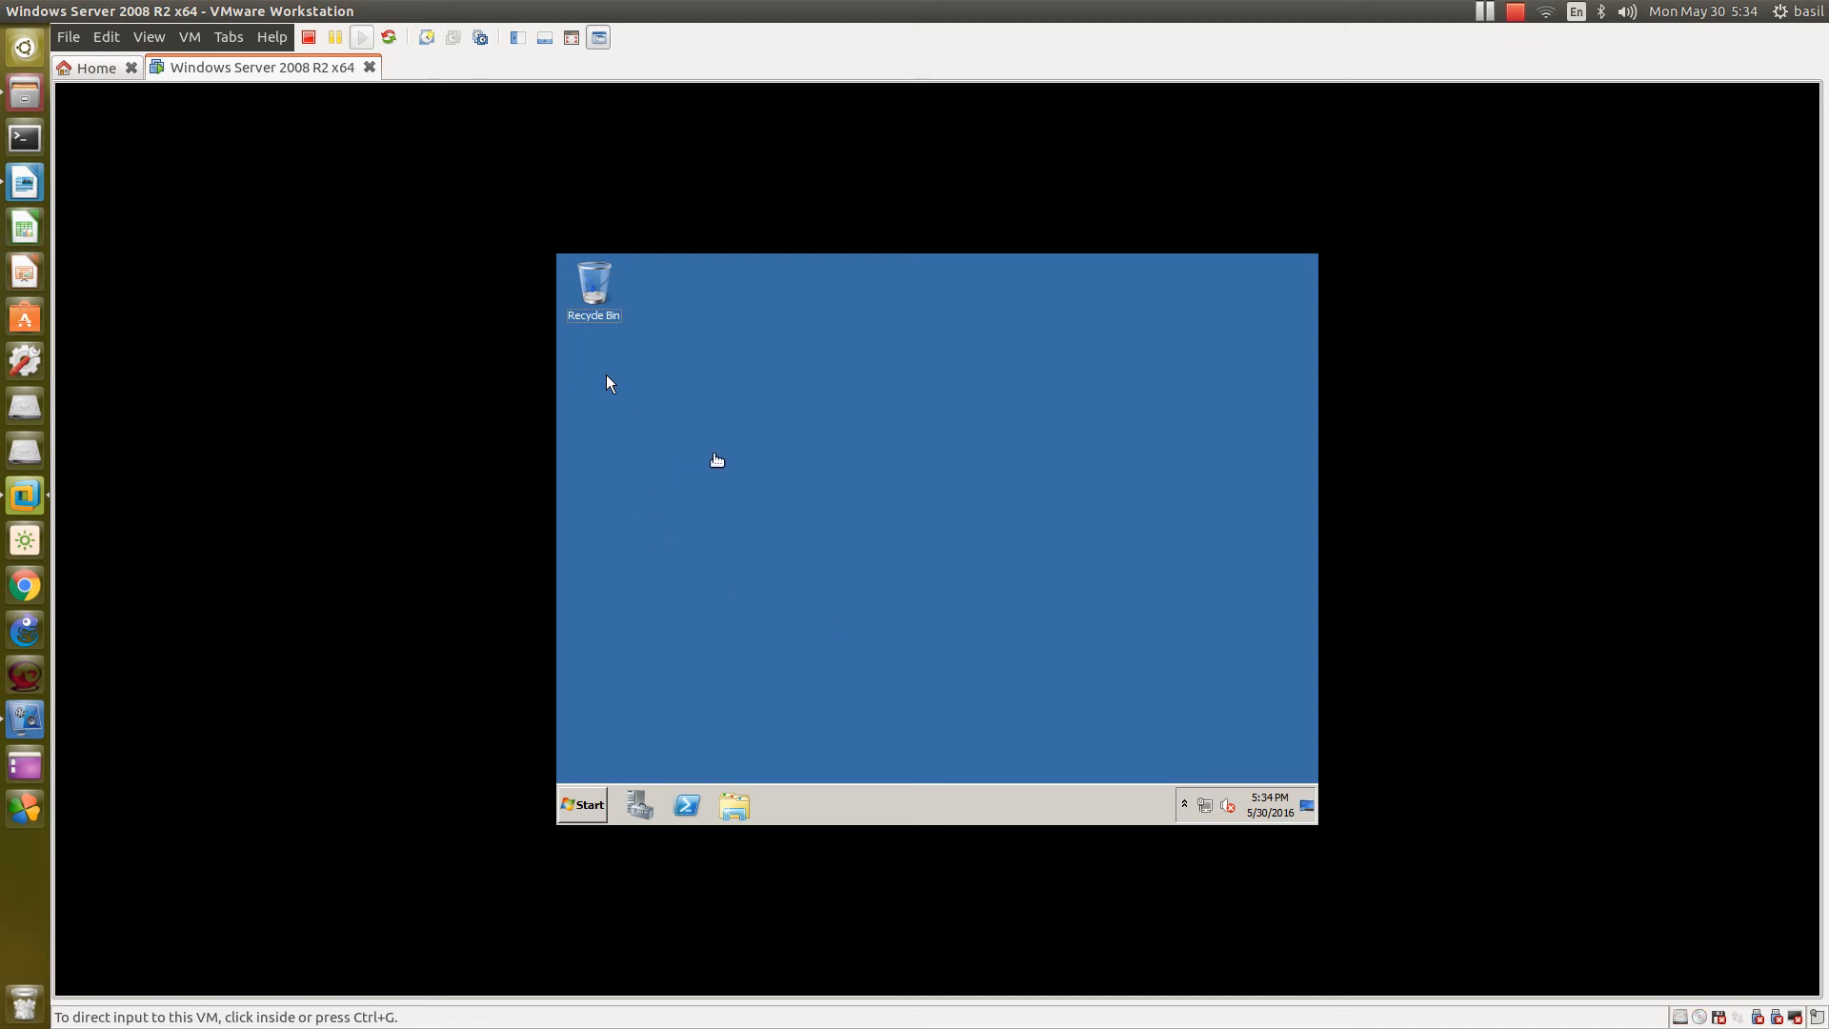
pyautogui.click(809, 455)
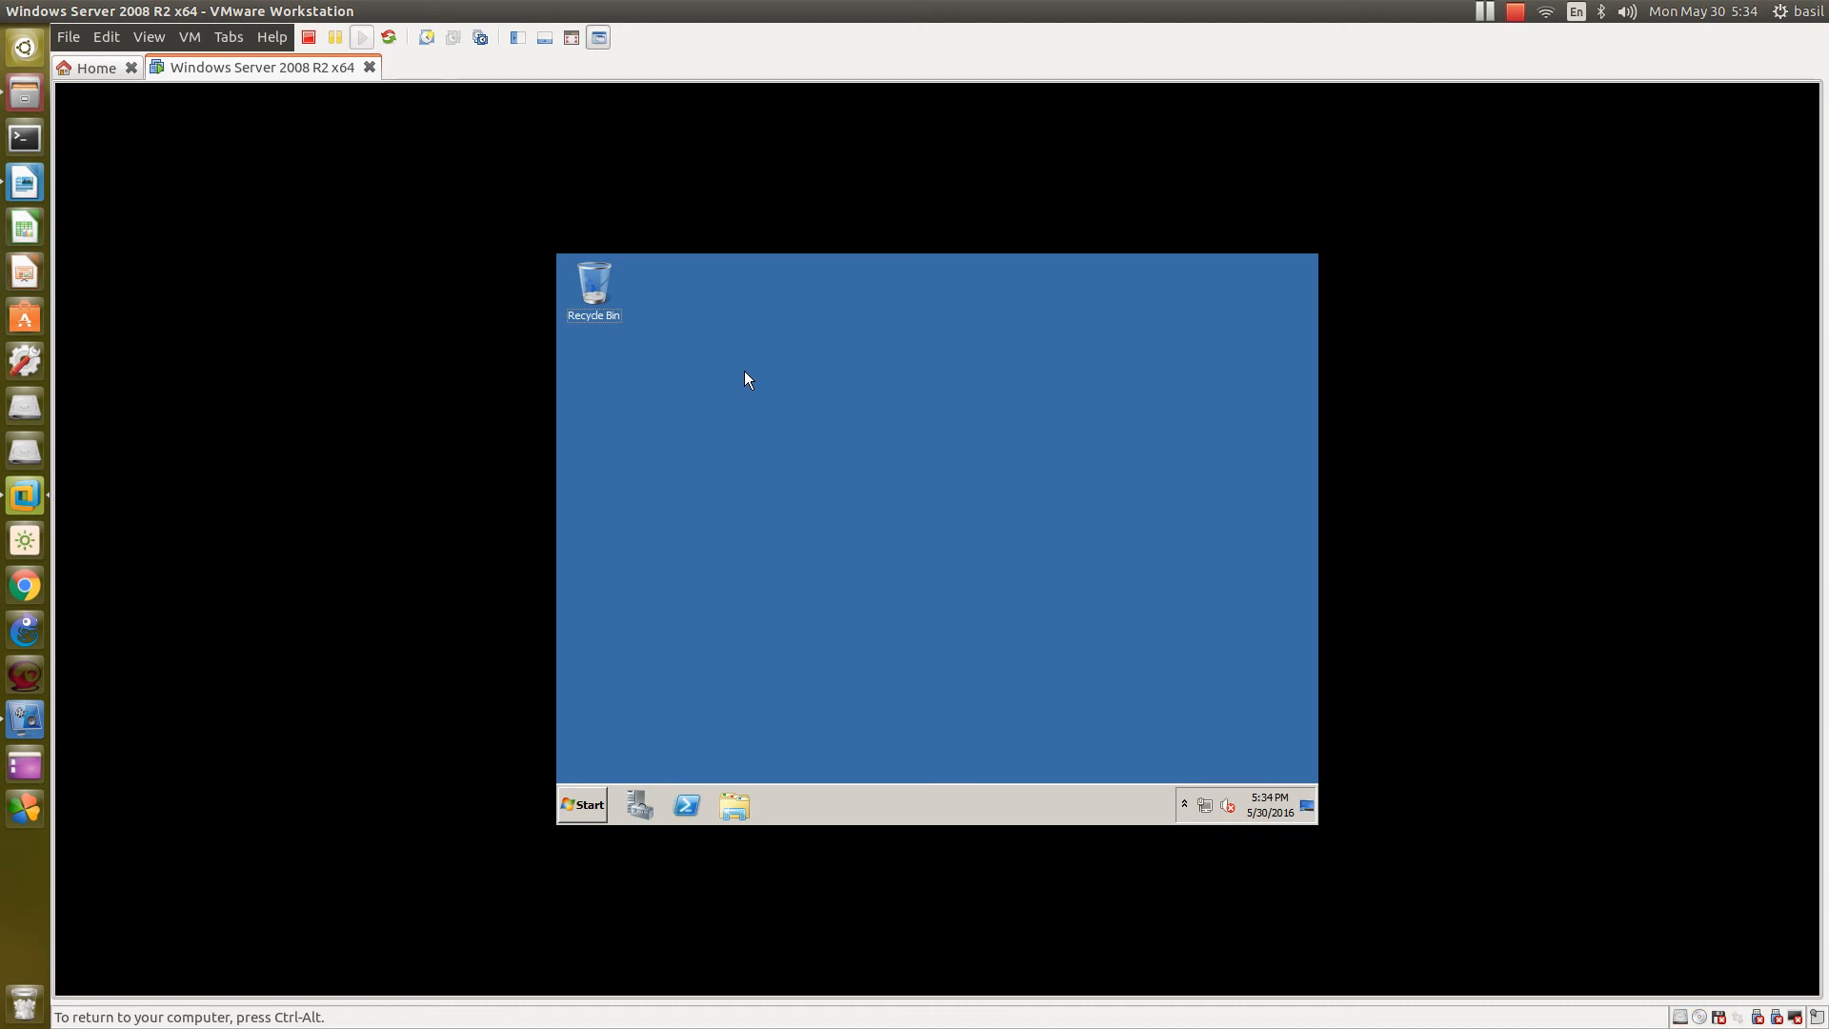
pyautogui.hotkey('ctrl', 'alt')
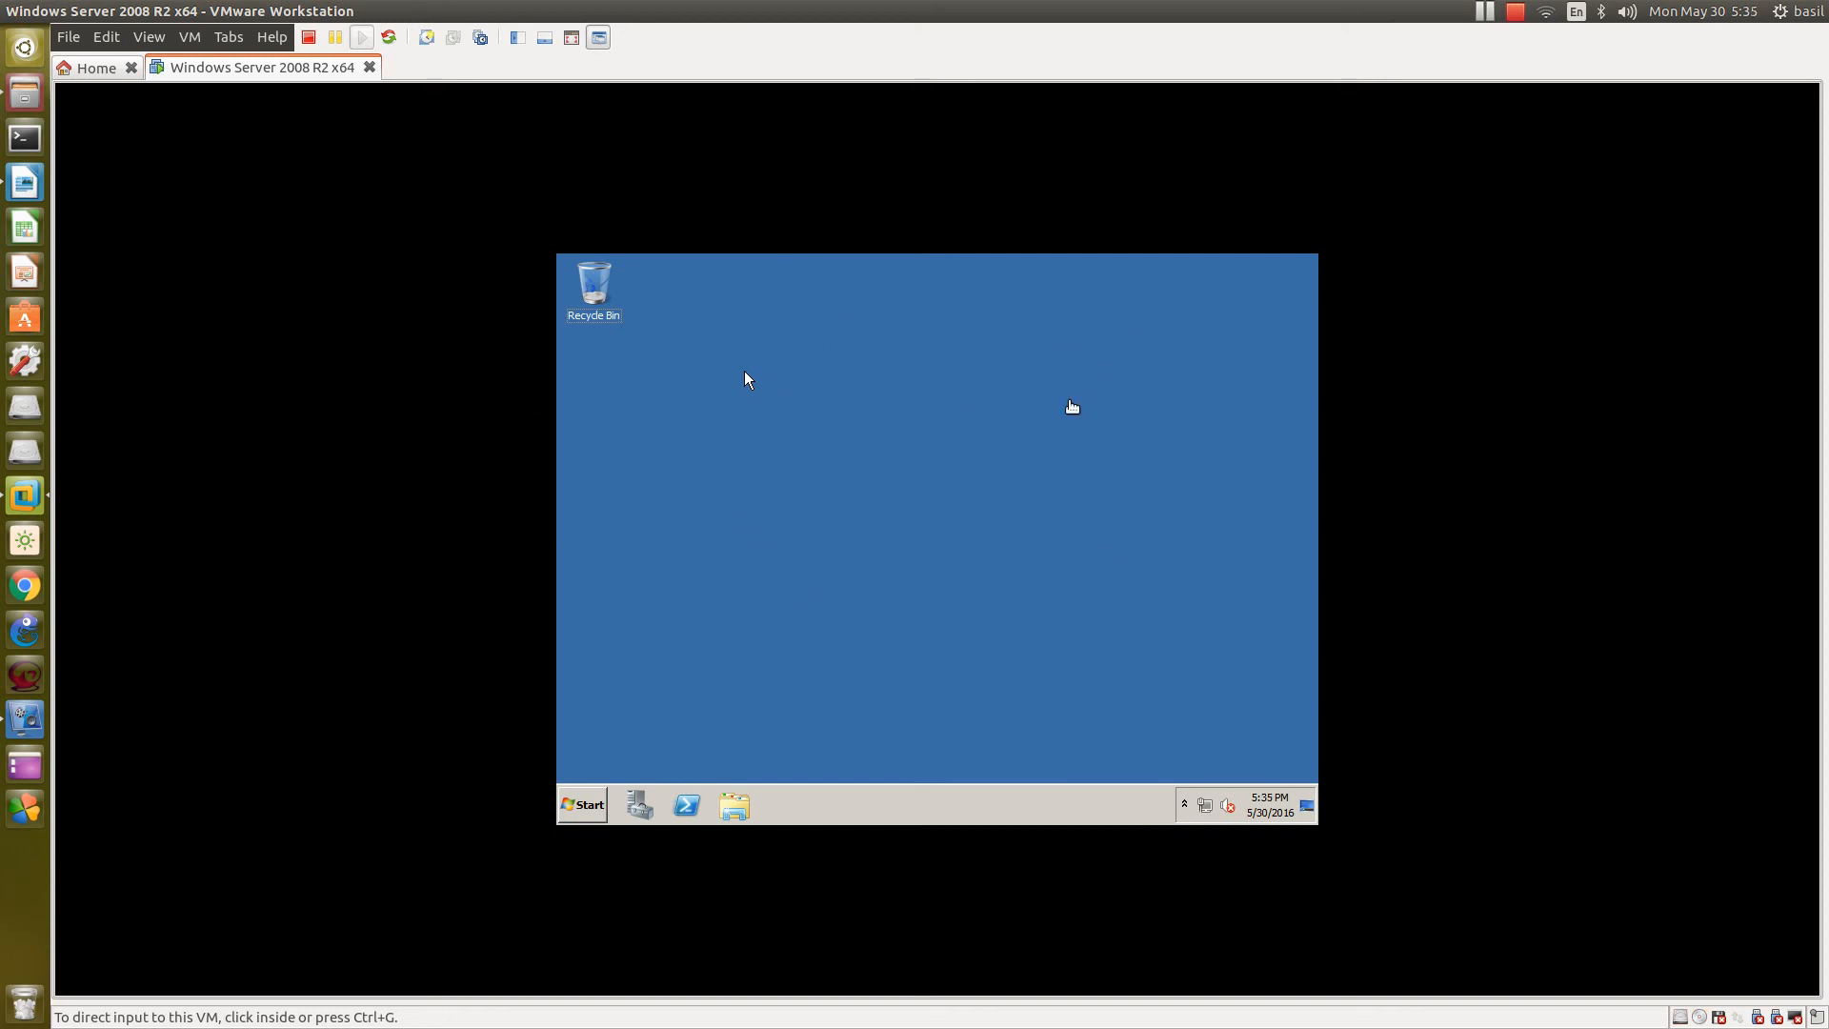
pyautogui.click(891, 506)
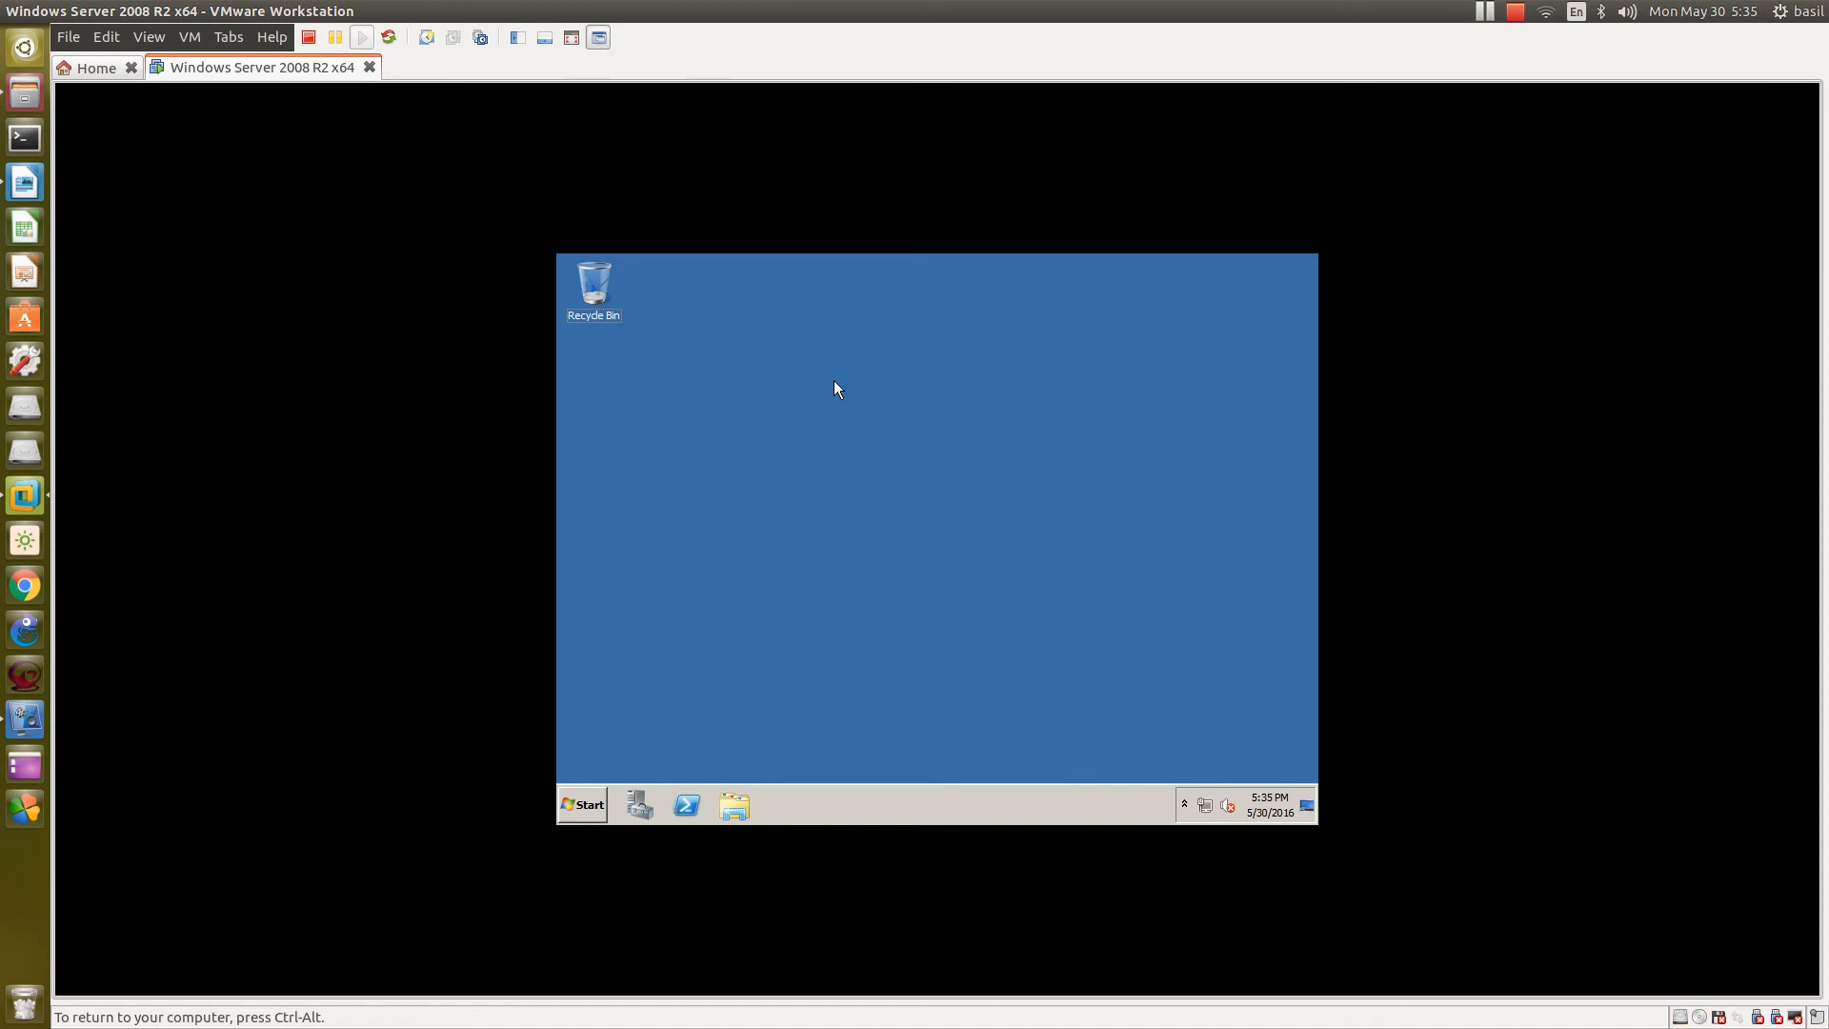
pyautogui.hotkey('ctrl', 'alt')
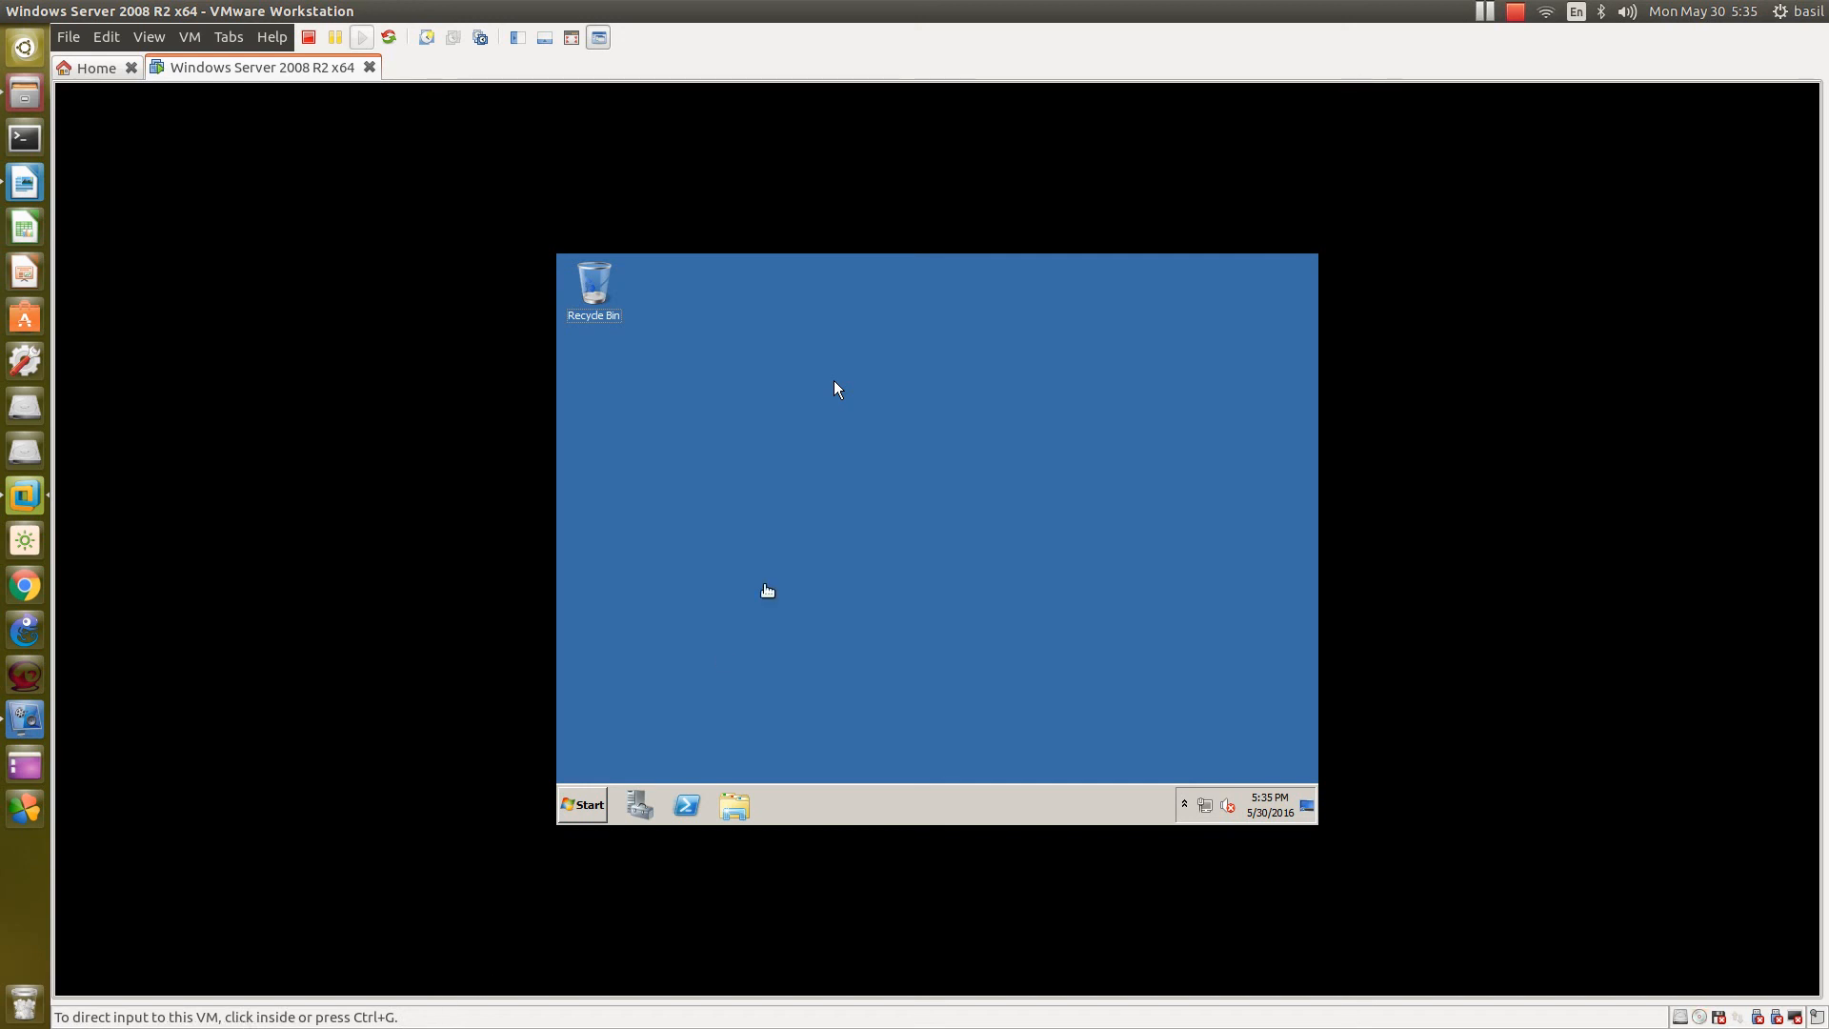
pyautogui.click(819, 521)
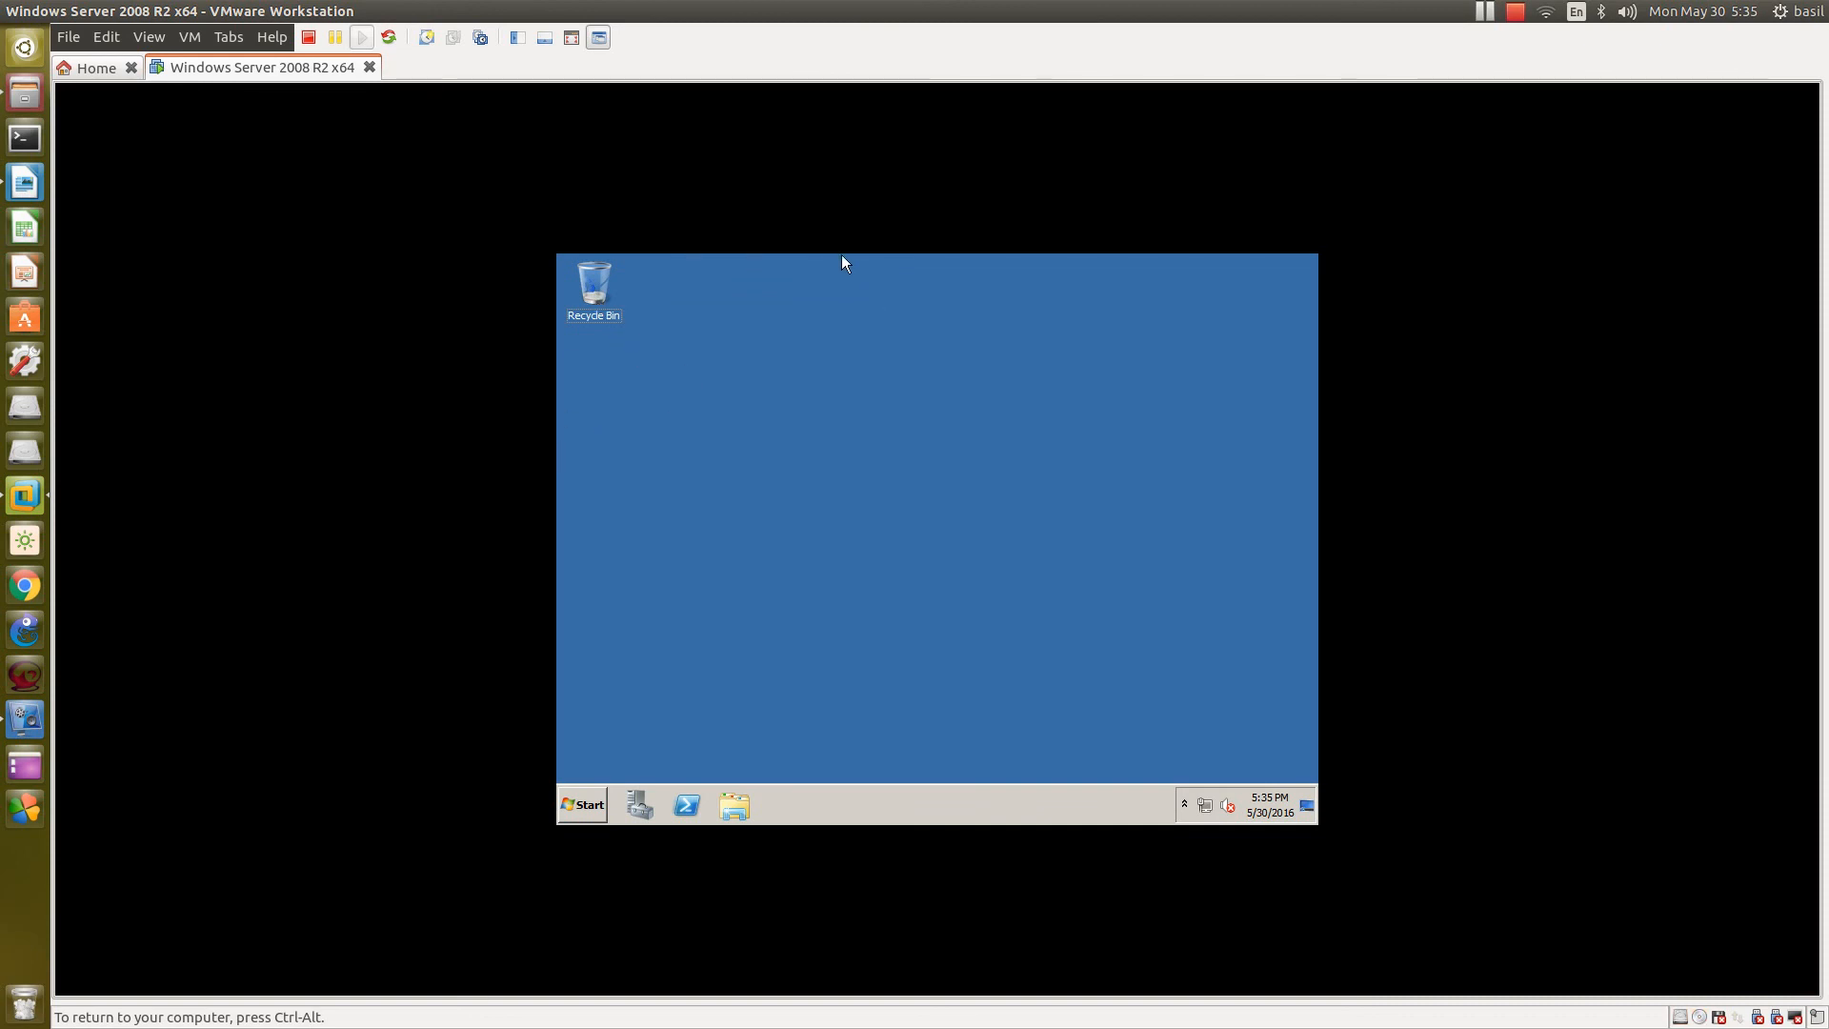
# Step: Release the guest's input capture and connect the VMware Tools installer CD to the virtual machine
pyautogui.hotkey('ctrl', 'alt')
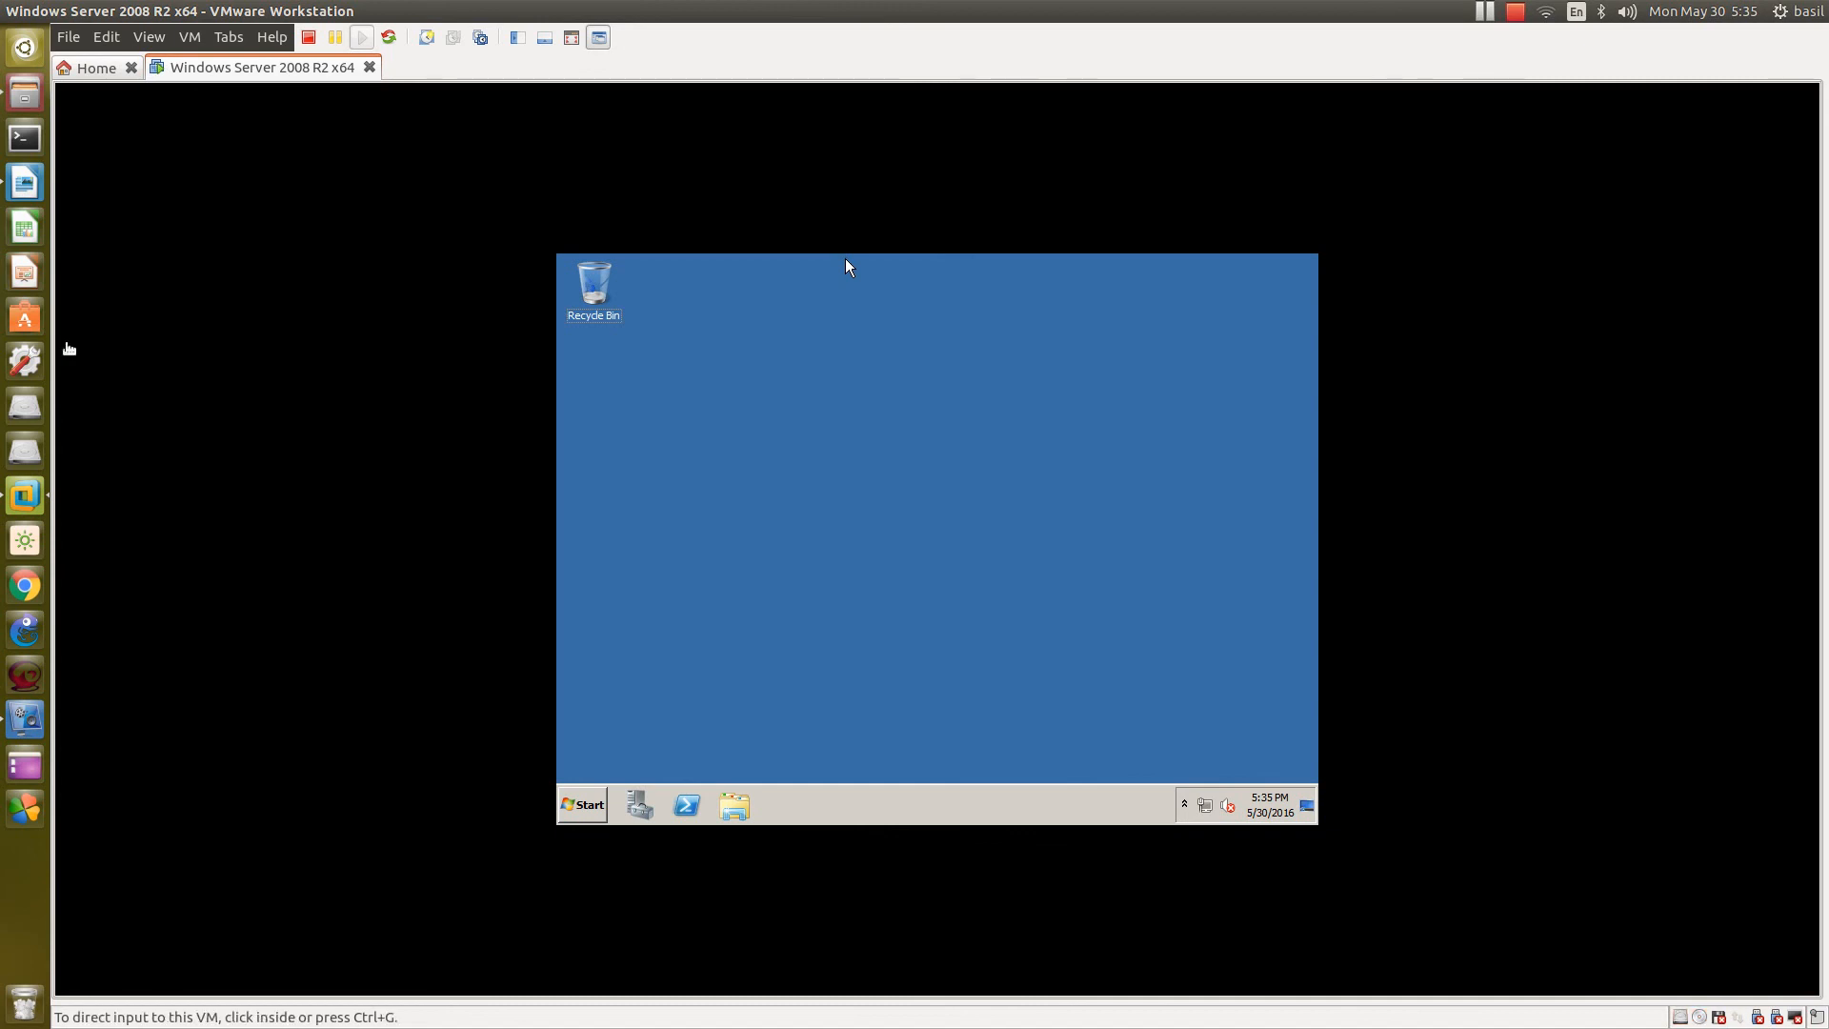
pyautogui.click(190, 37)
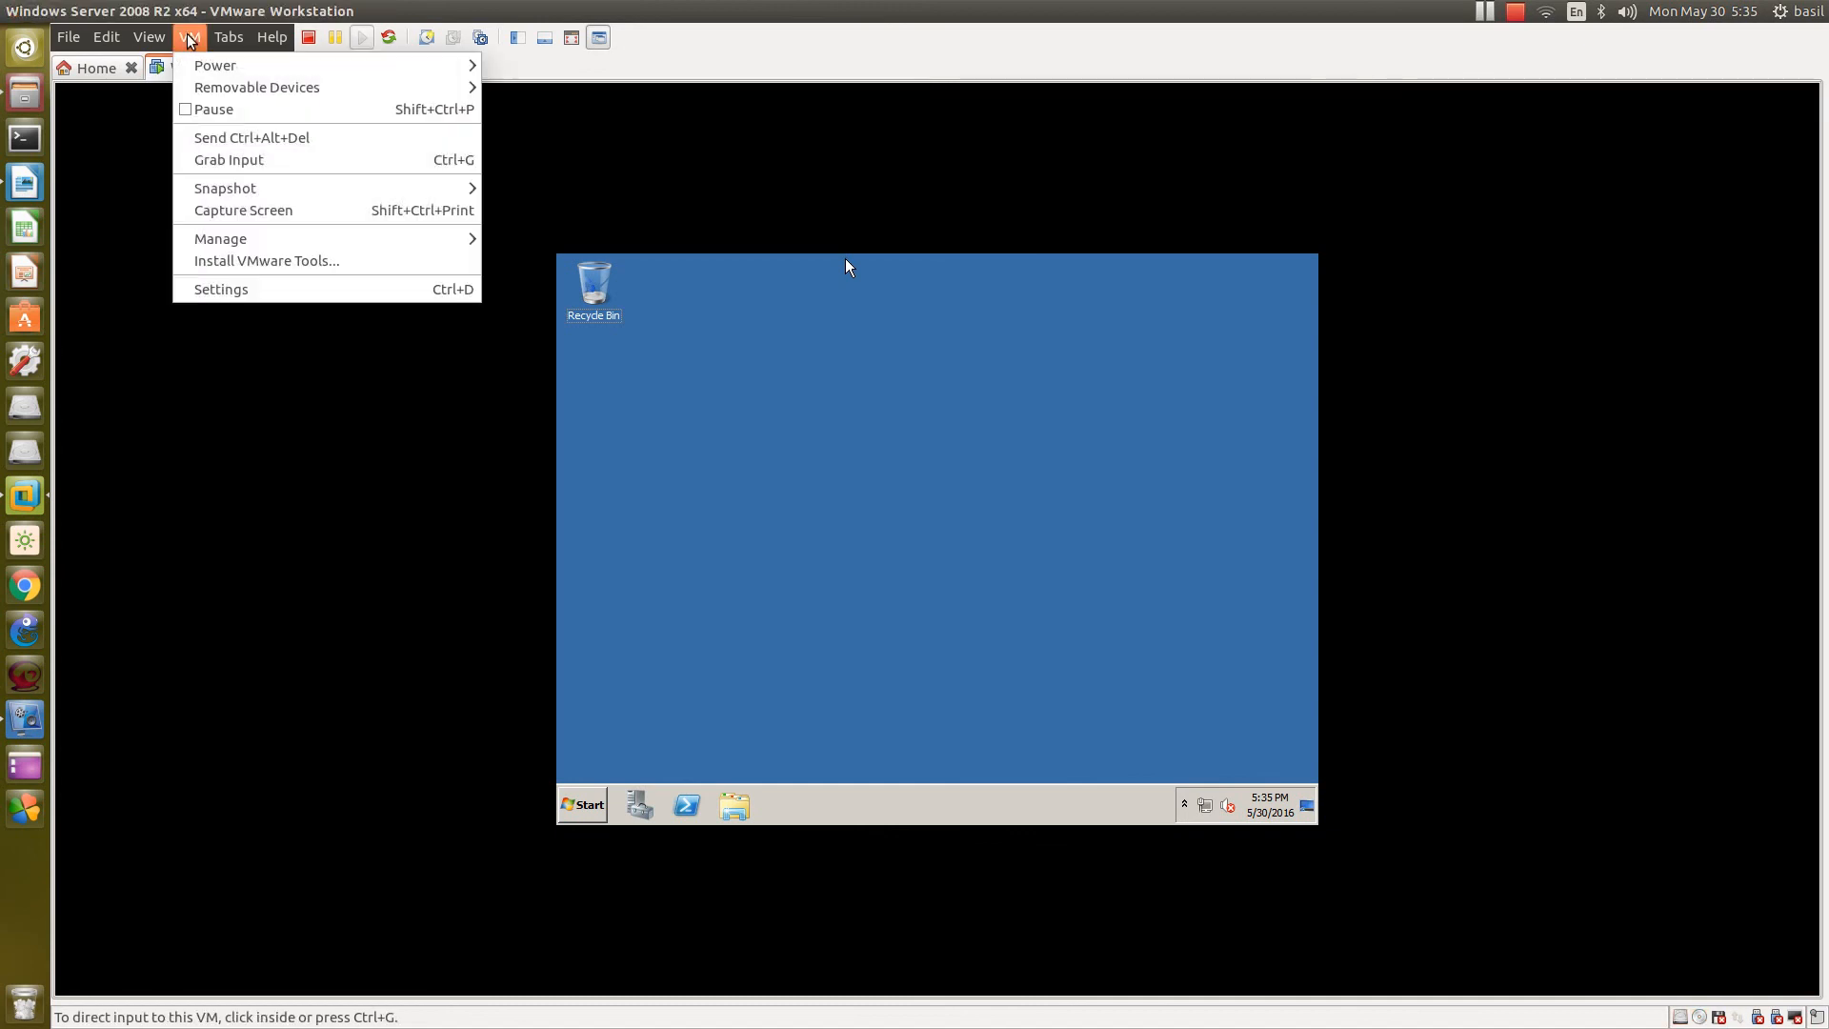
pyautogui.click(342, 264)
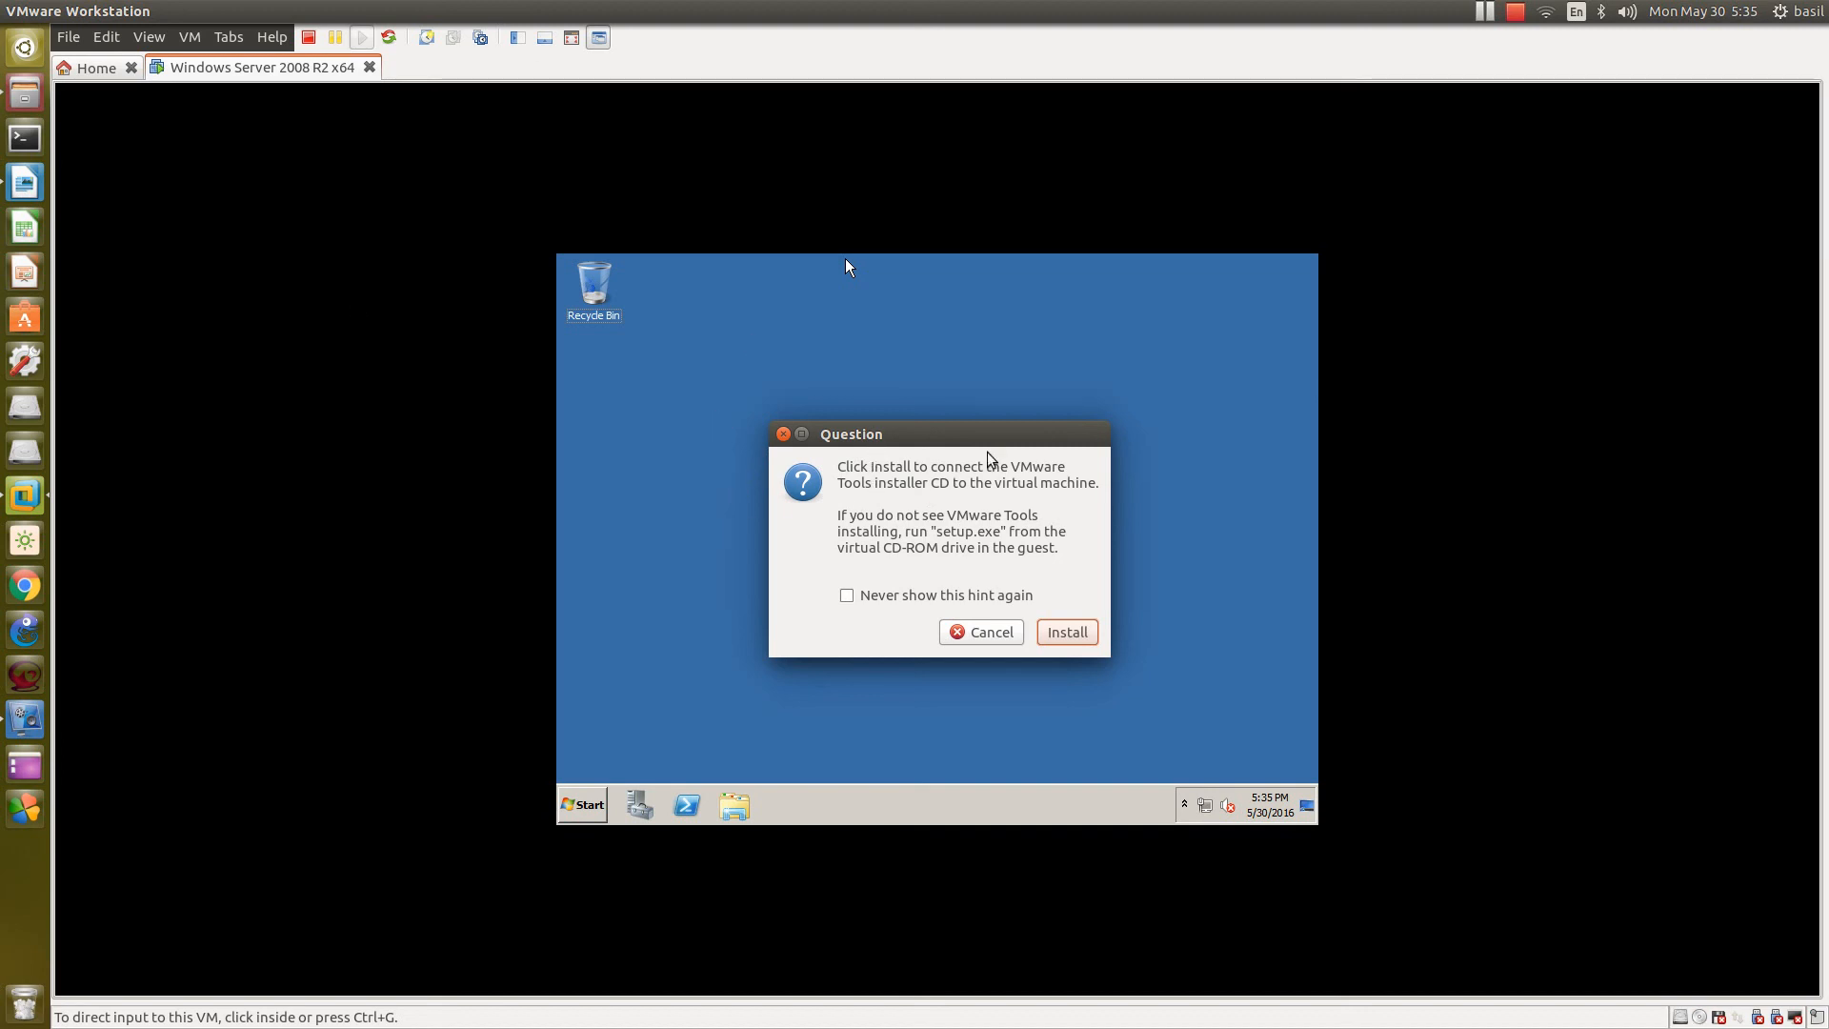
pyautogui.click(1092, 647)
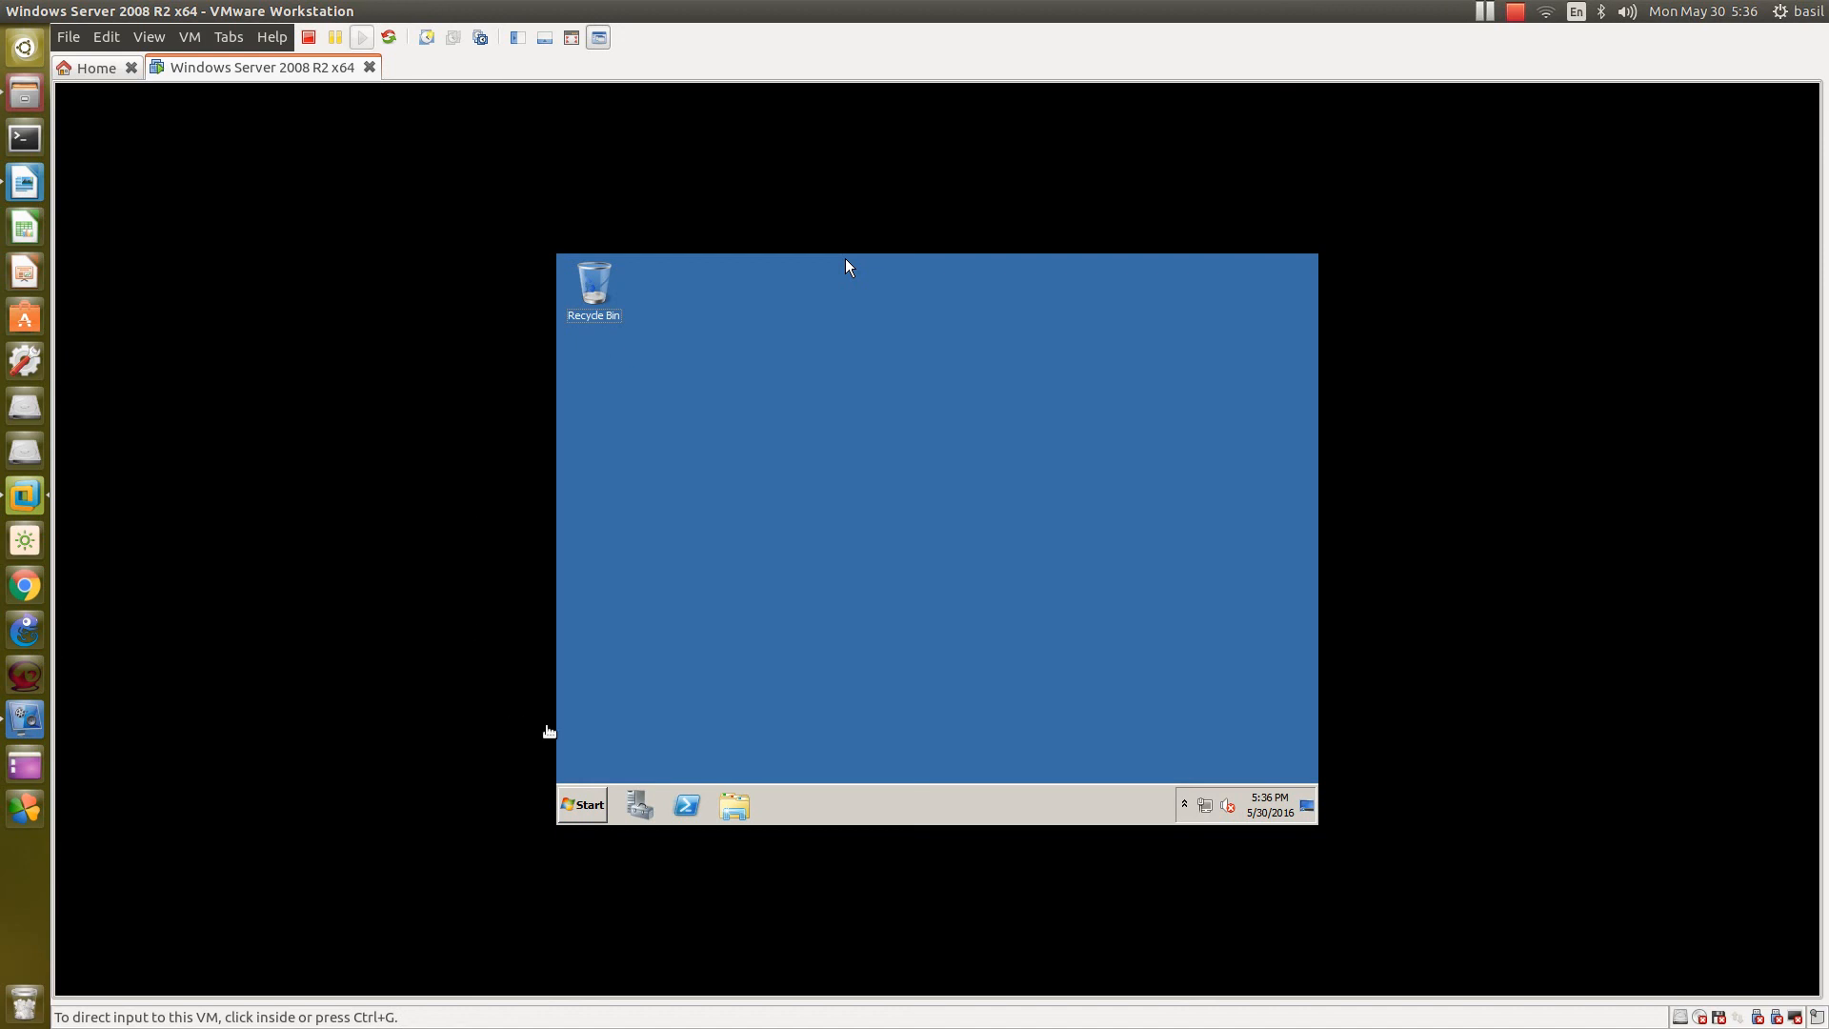
# Step: Launch VMware Tools Setup from the guest's DVD drive (D:) in Computer
pyautogui.click(846, 260)
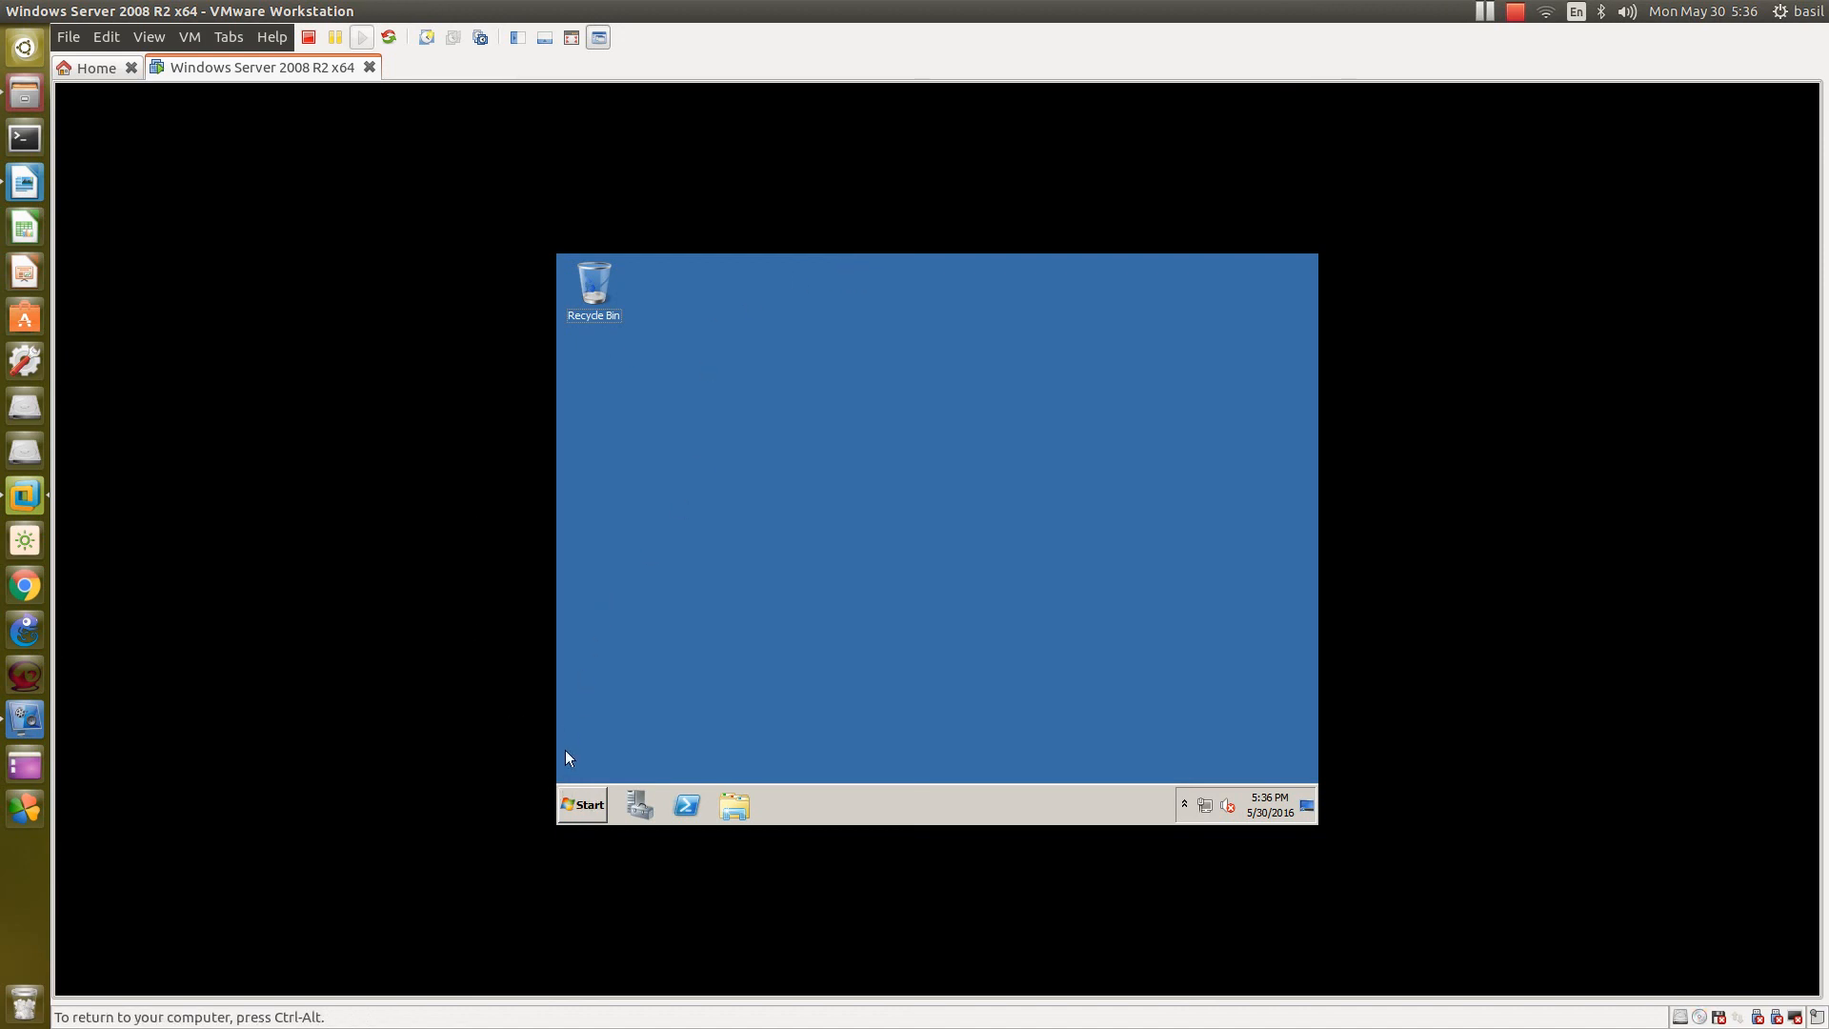
pyautogui.click(582, 804)
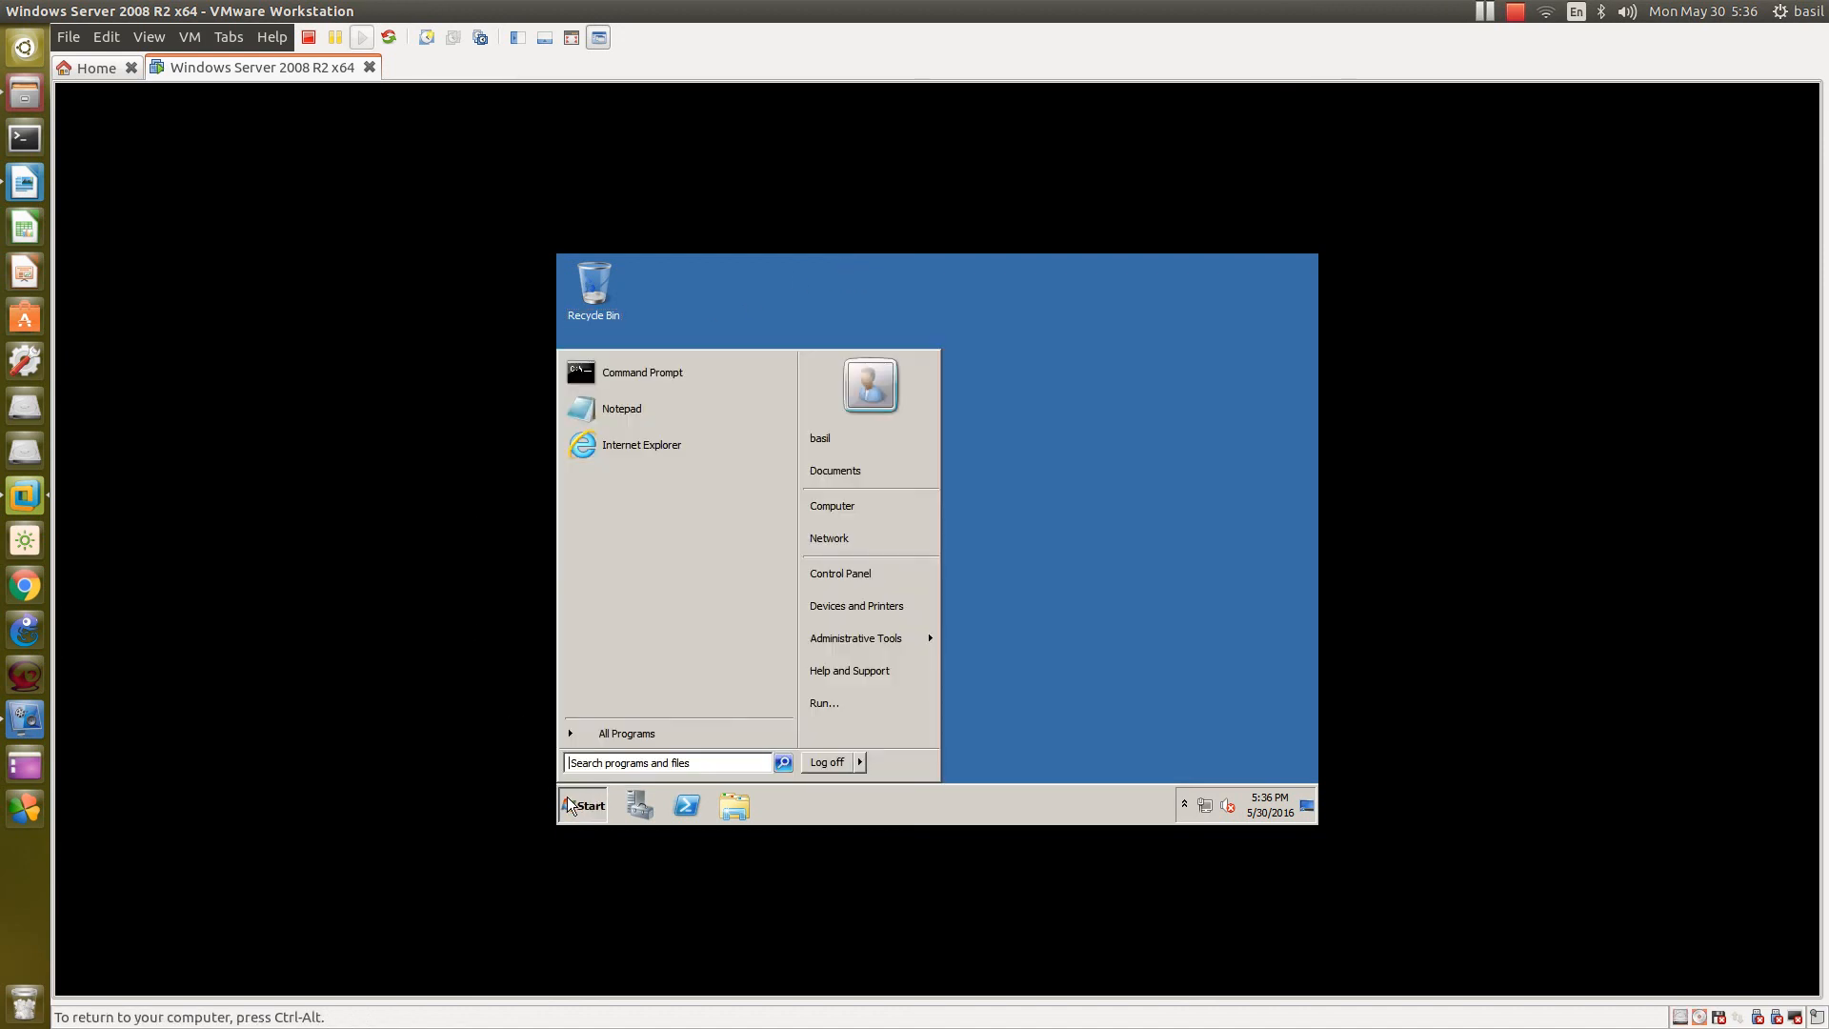
pyautogui.click(886, 511)
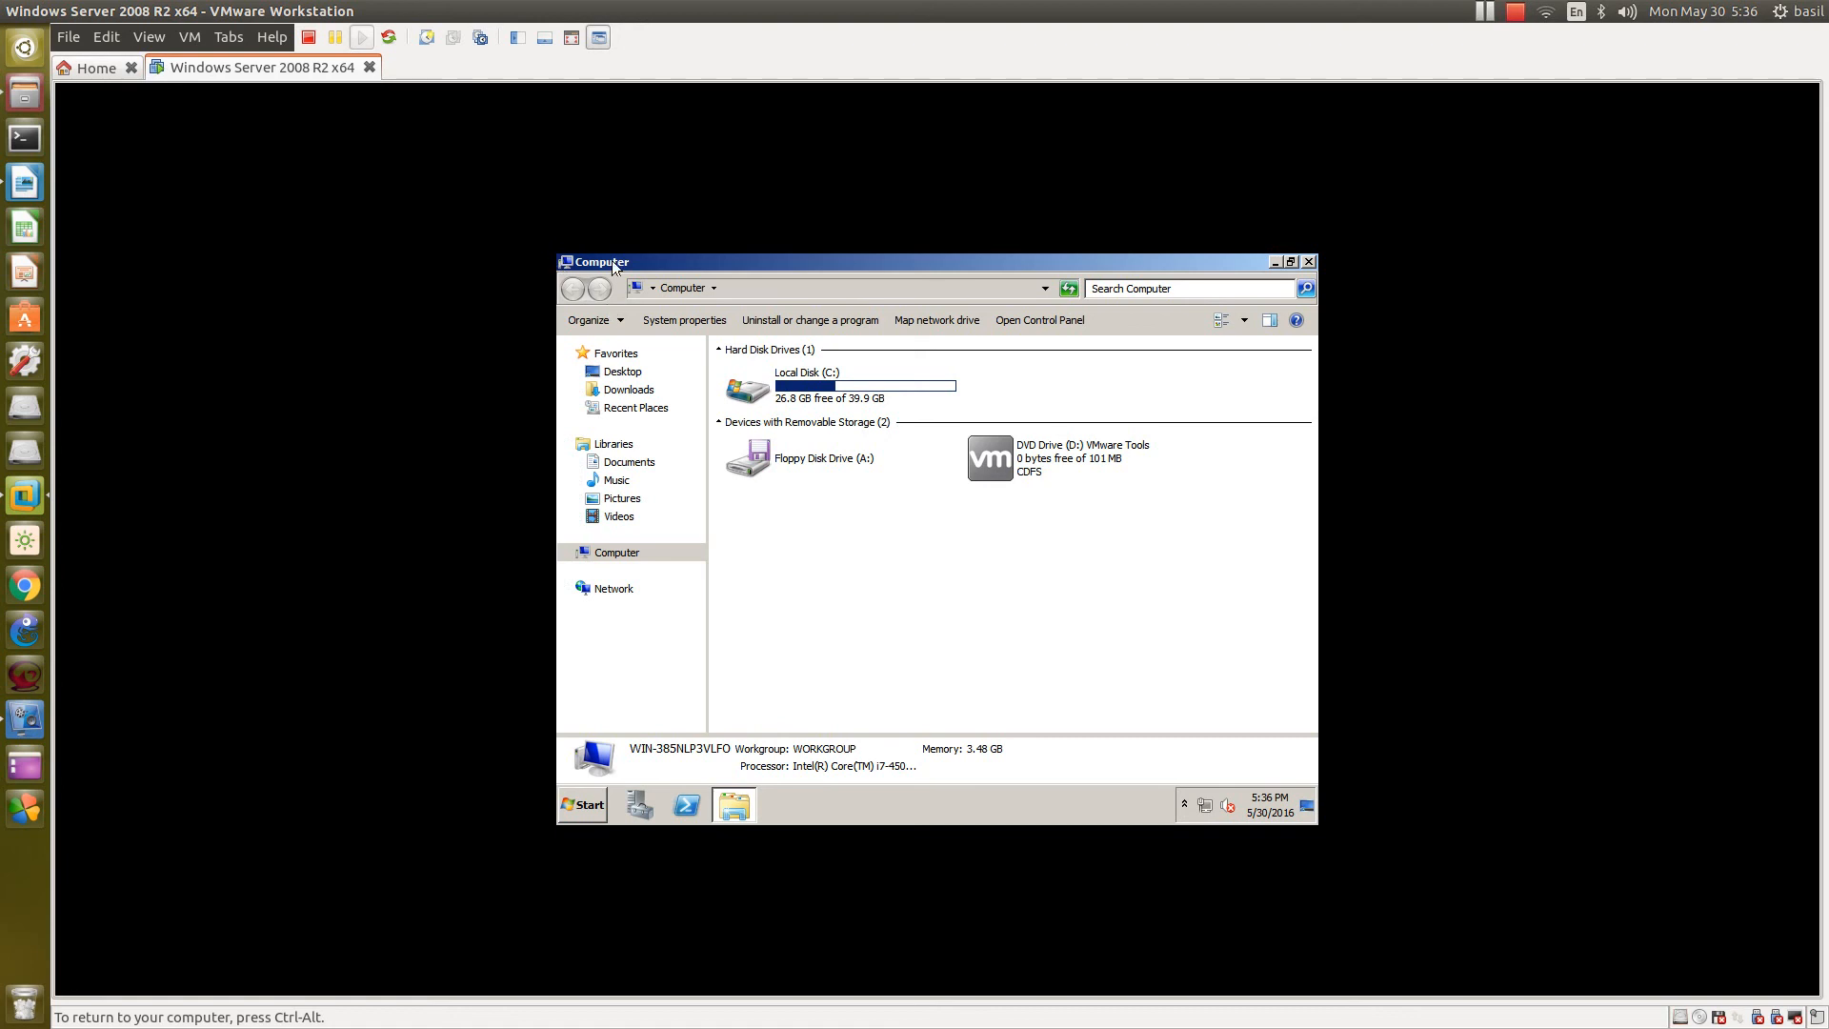
pyautogui.doubleClick(1003, 463)
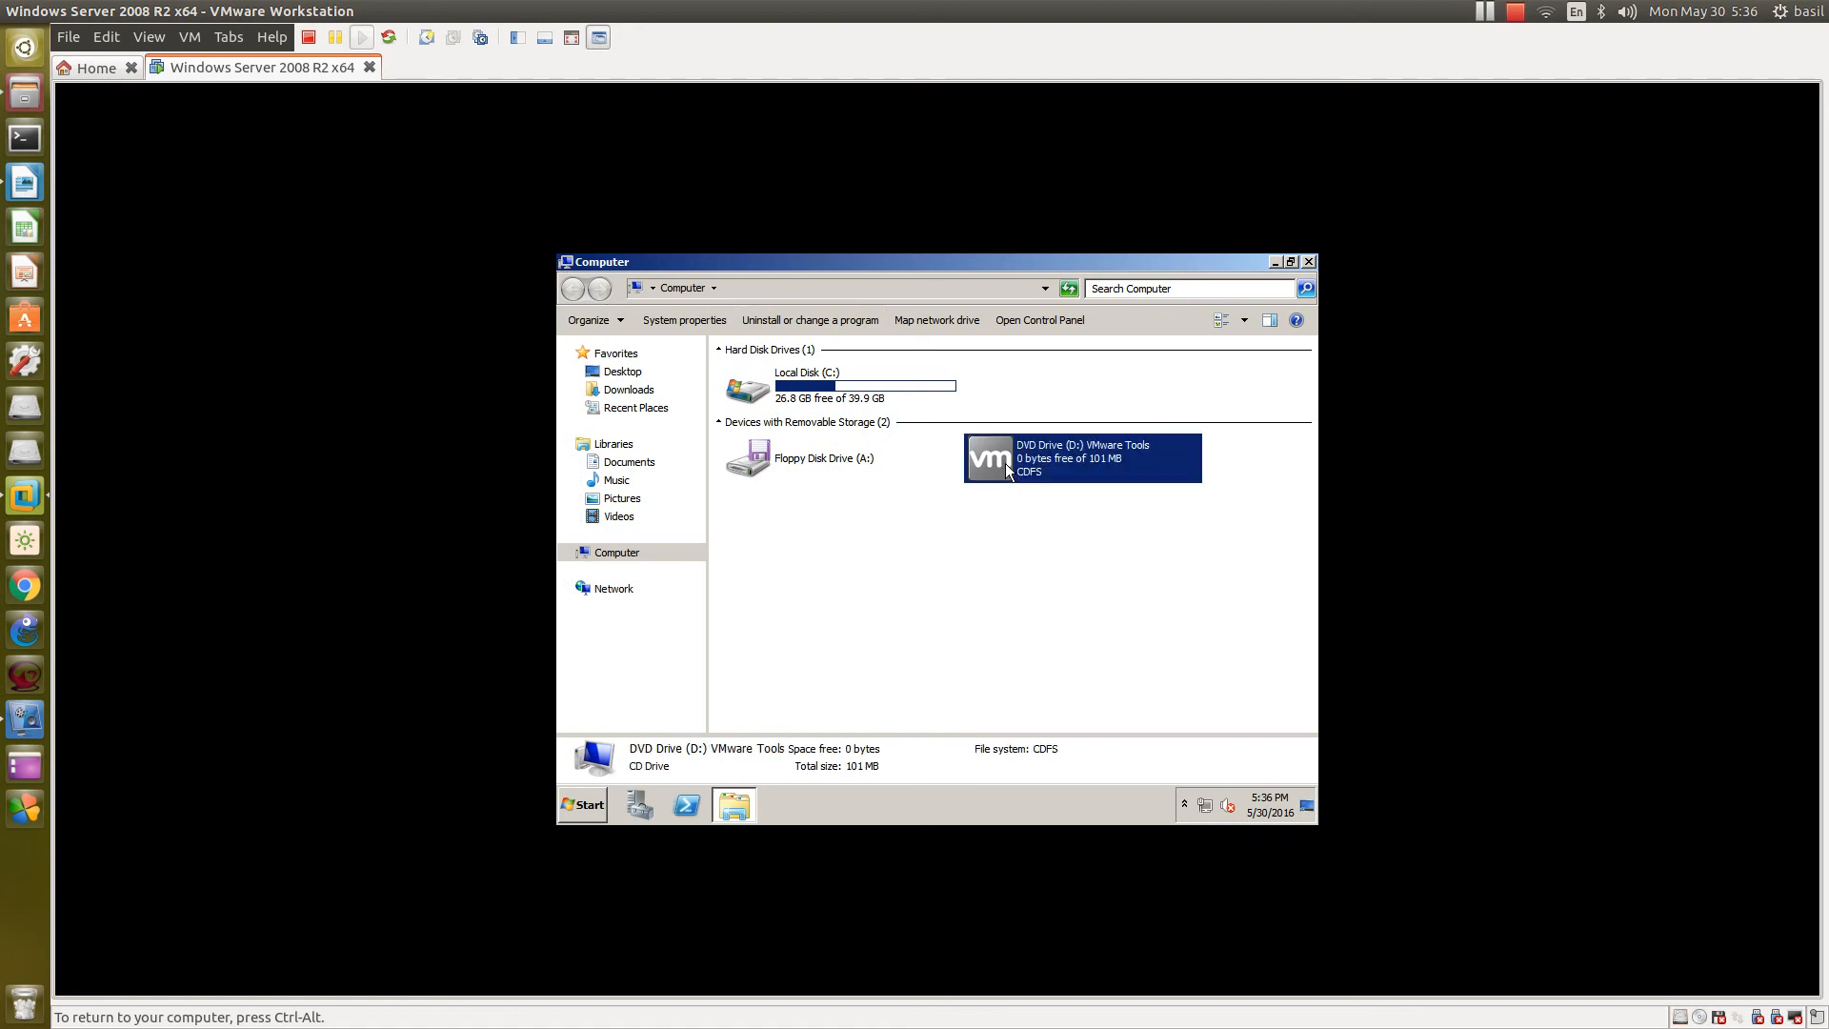
pyautogui.click(1008, 572)
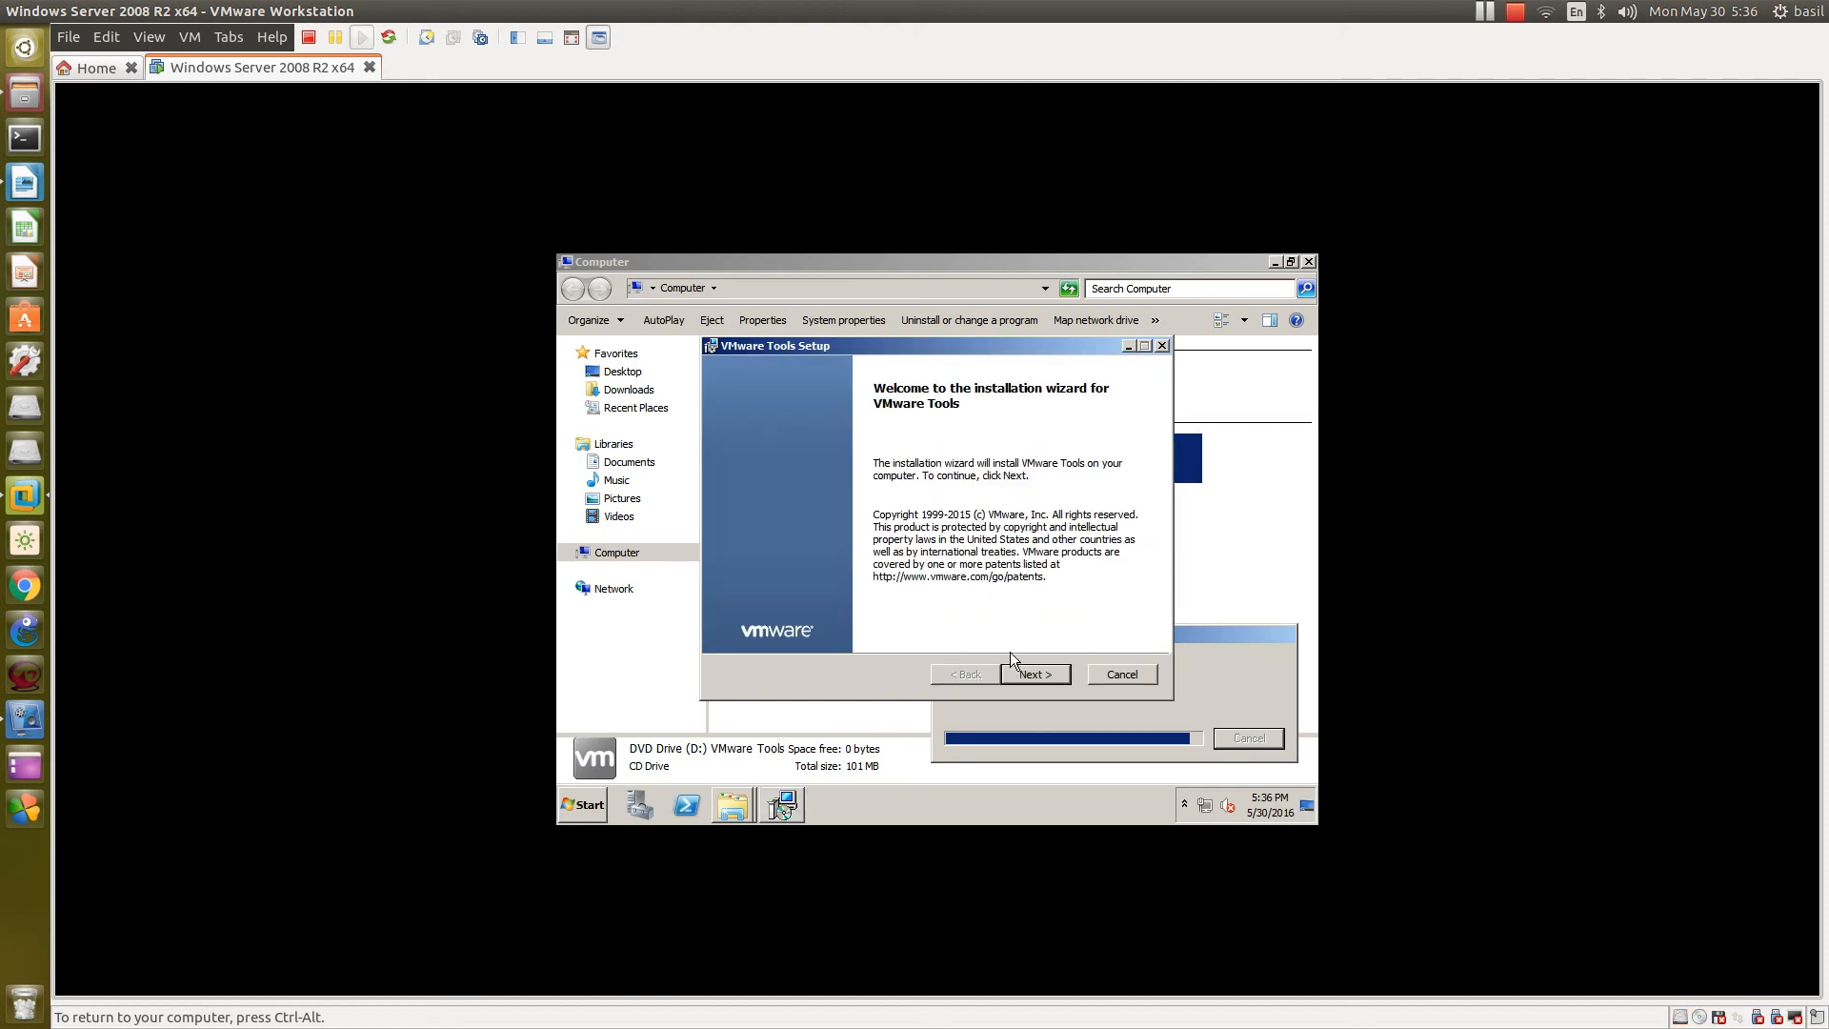
# Step: Install VMware Tools with the Typical setup type and restart the guest system
pyautogui.click(1037, 675)
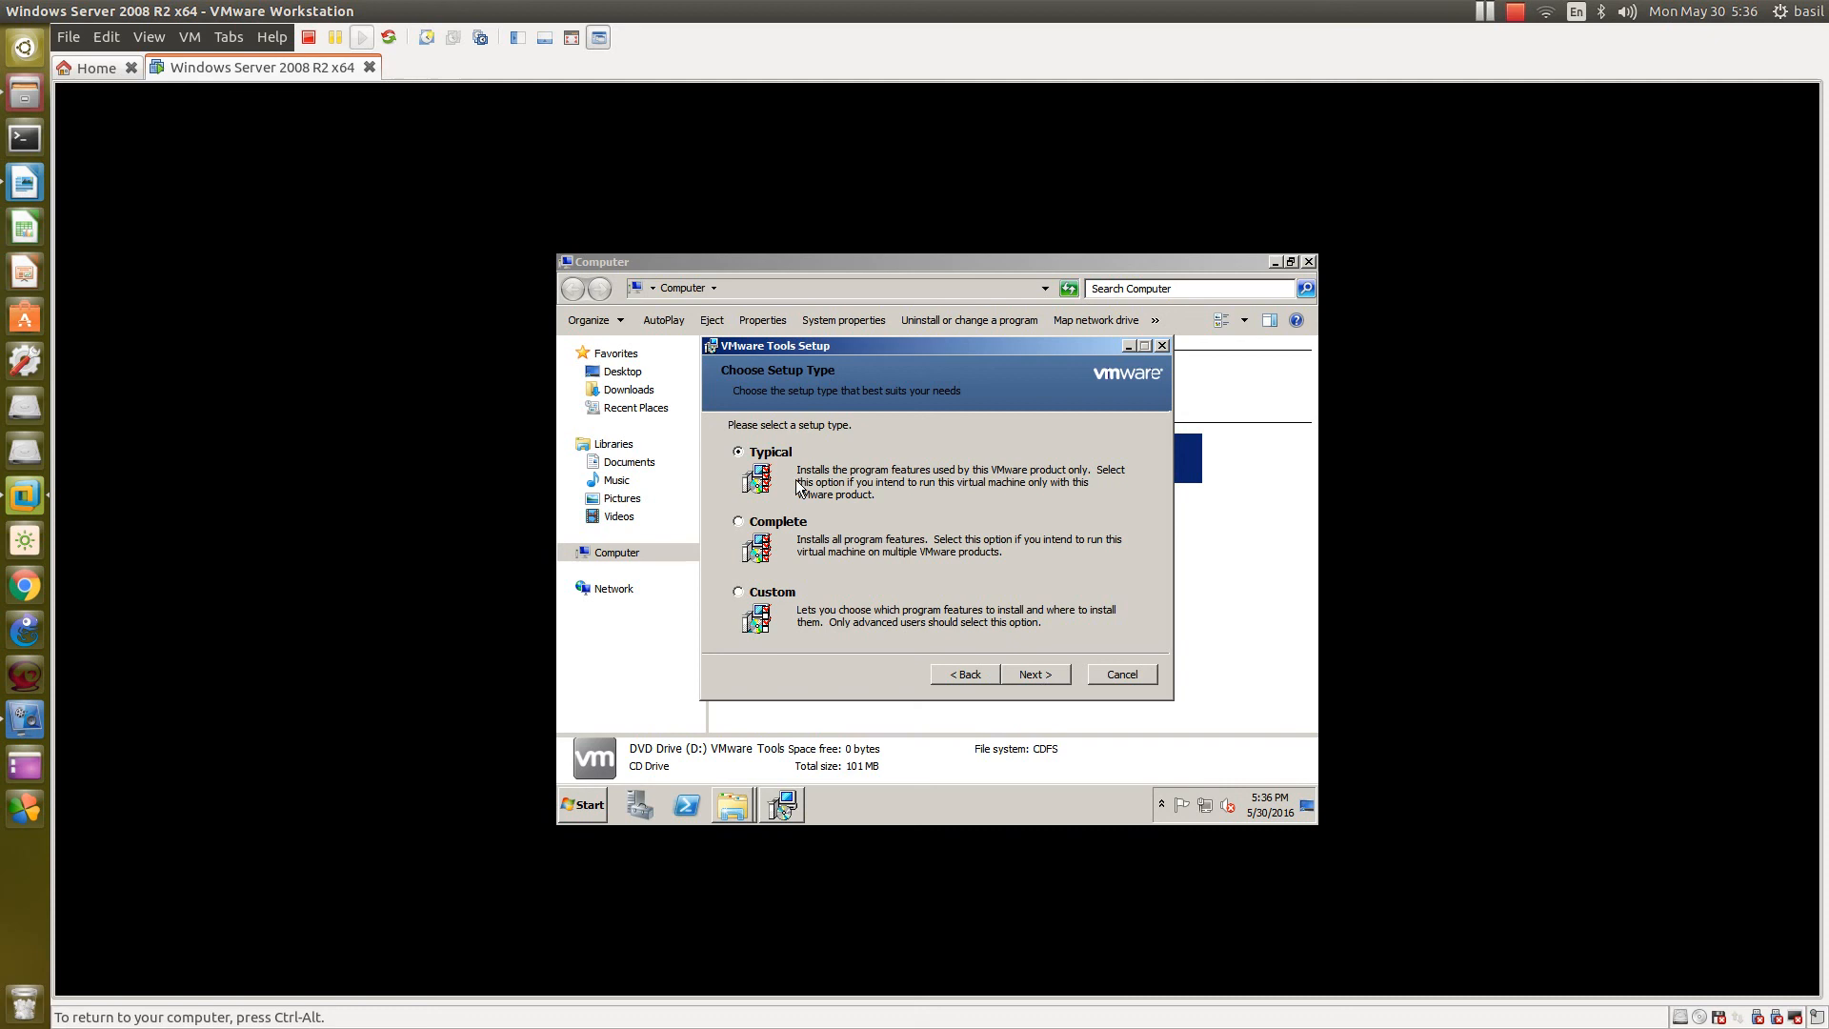
pyautogui.click(1045, 676)
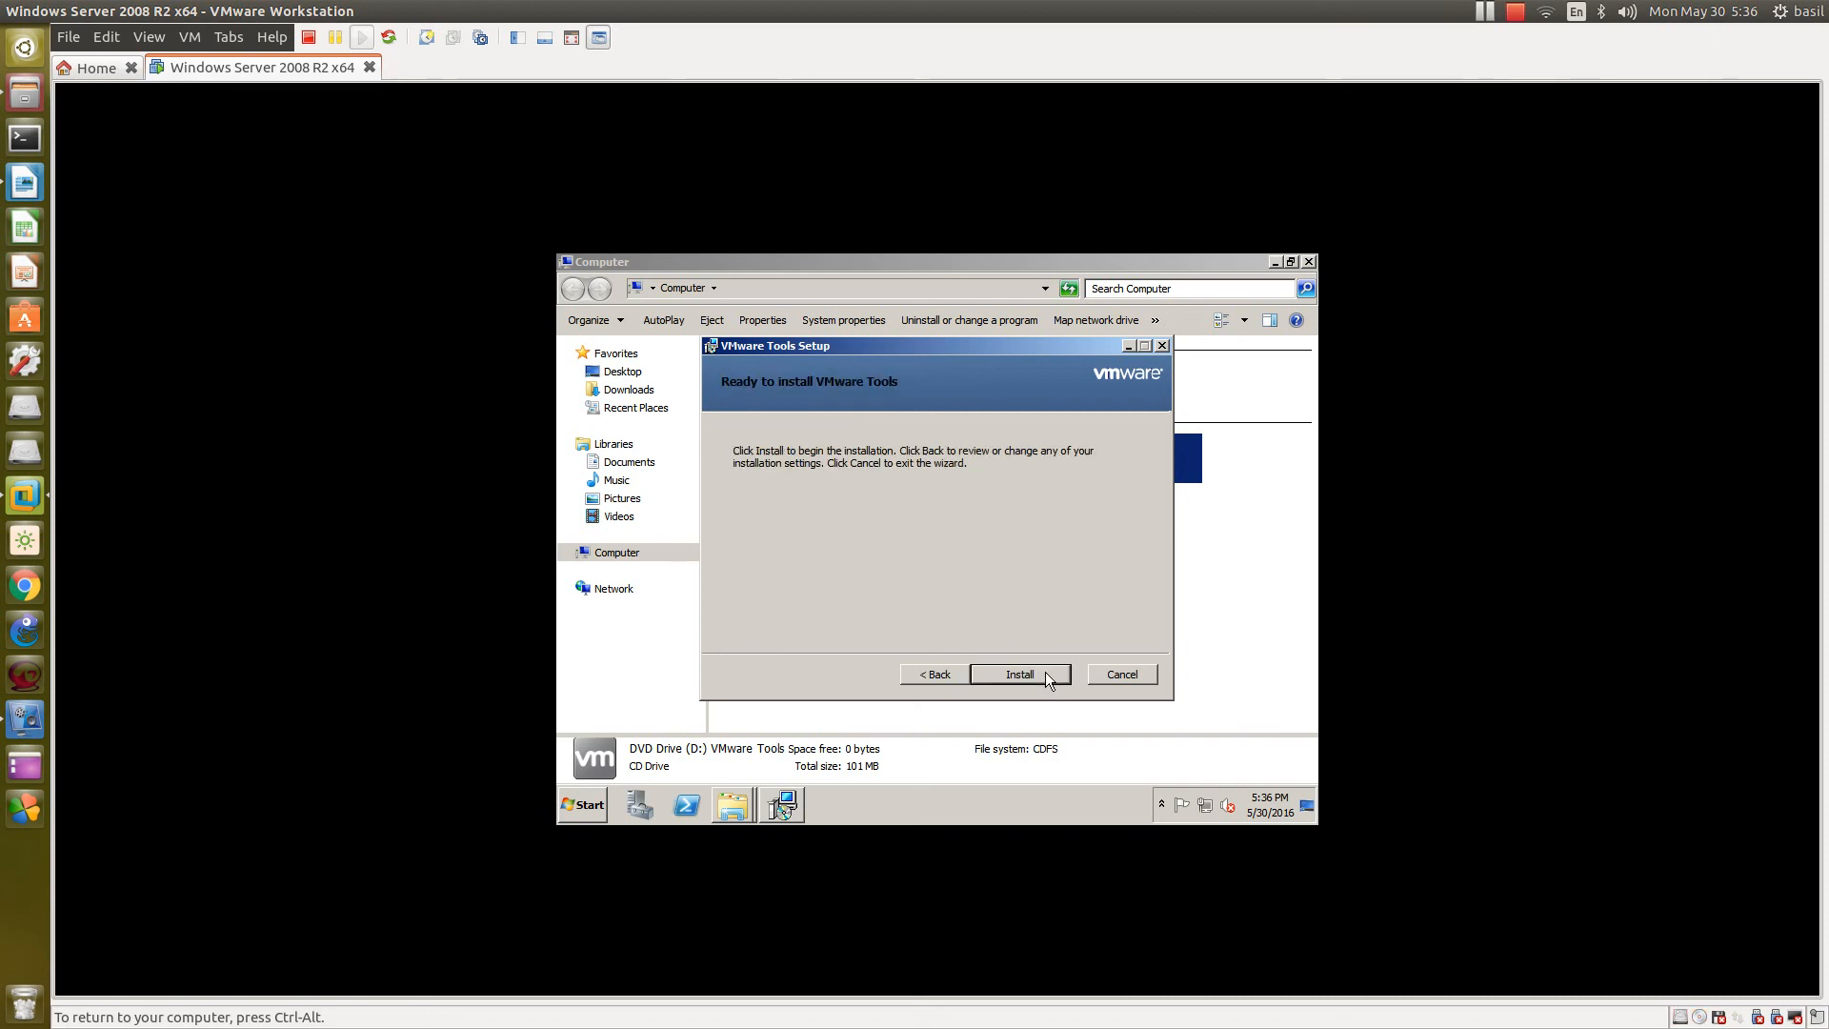
pyautogui.click(1045, 675)
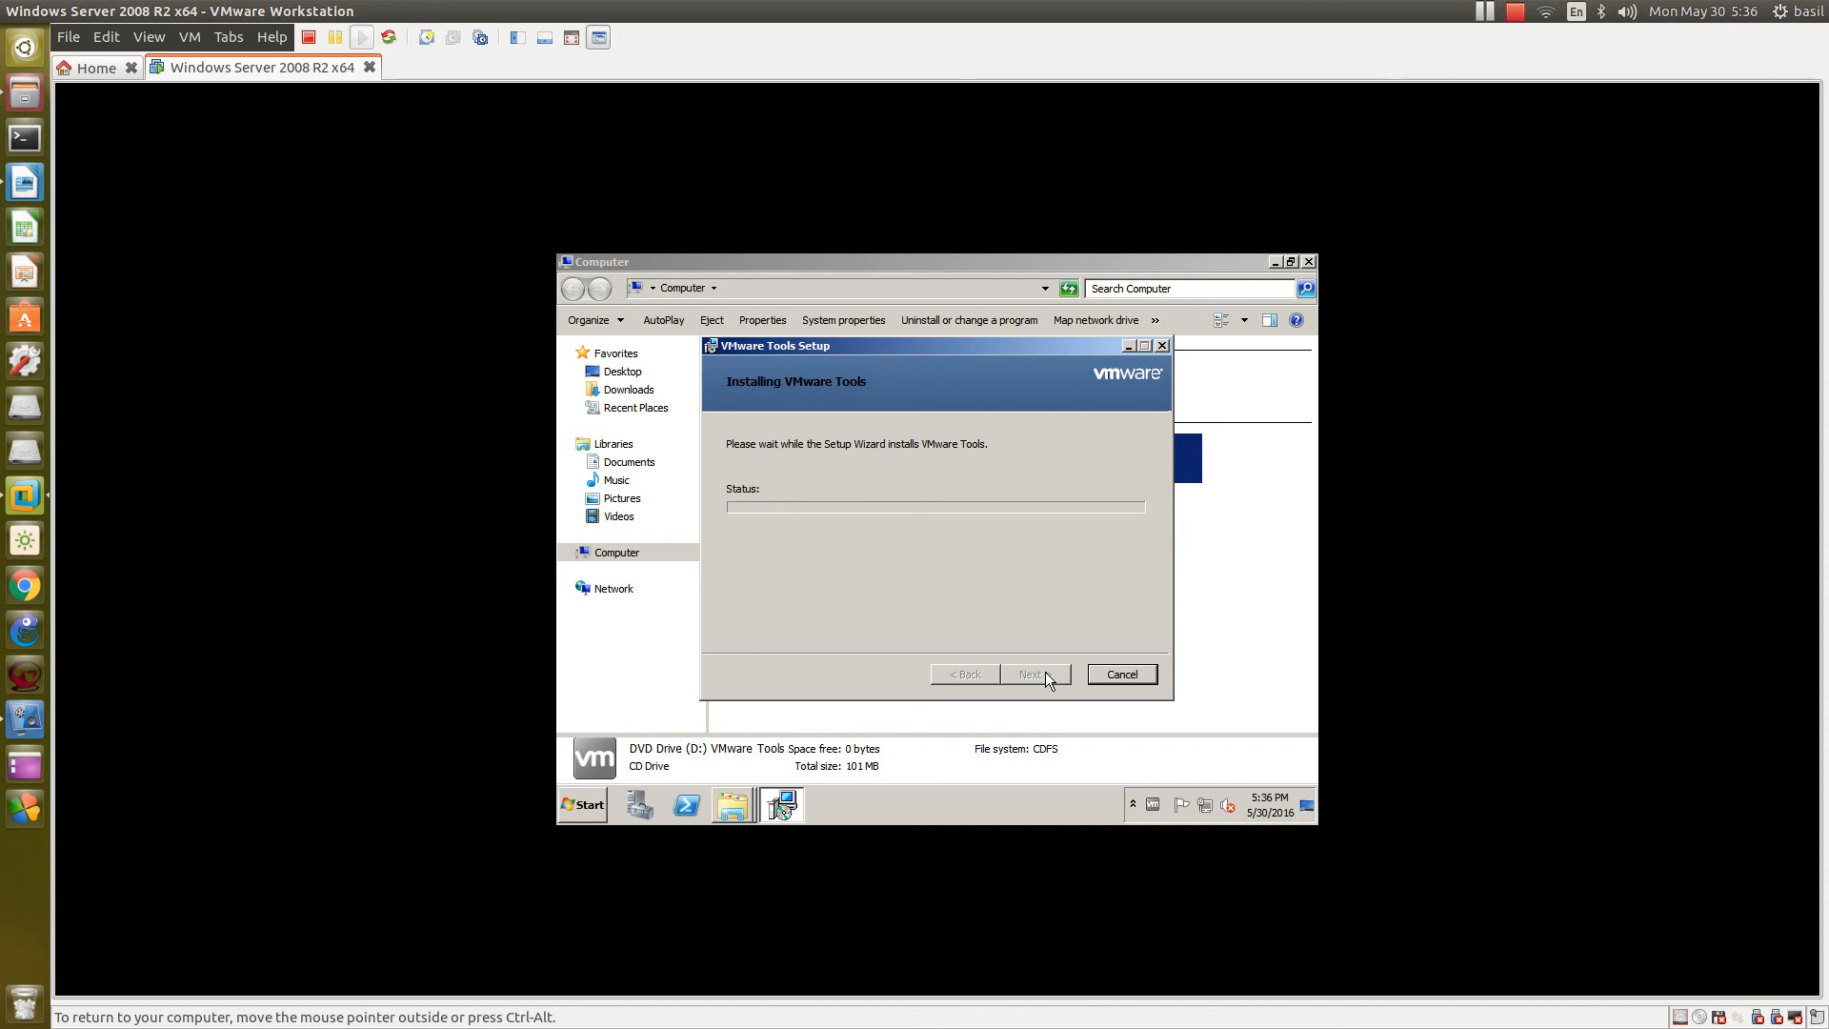
pyautogui.click(1042, 675)
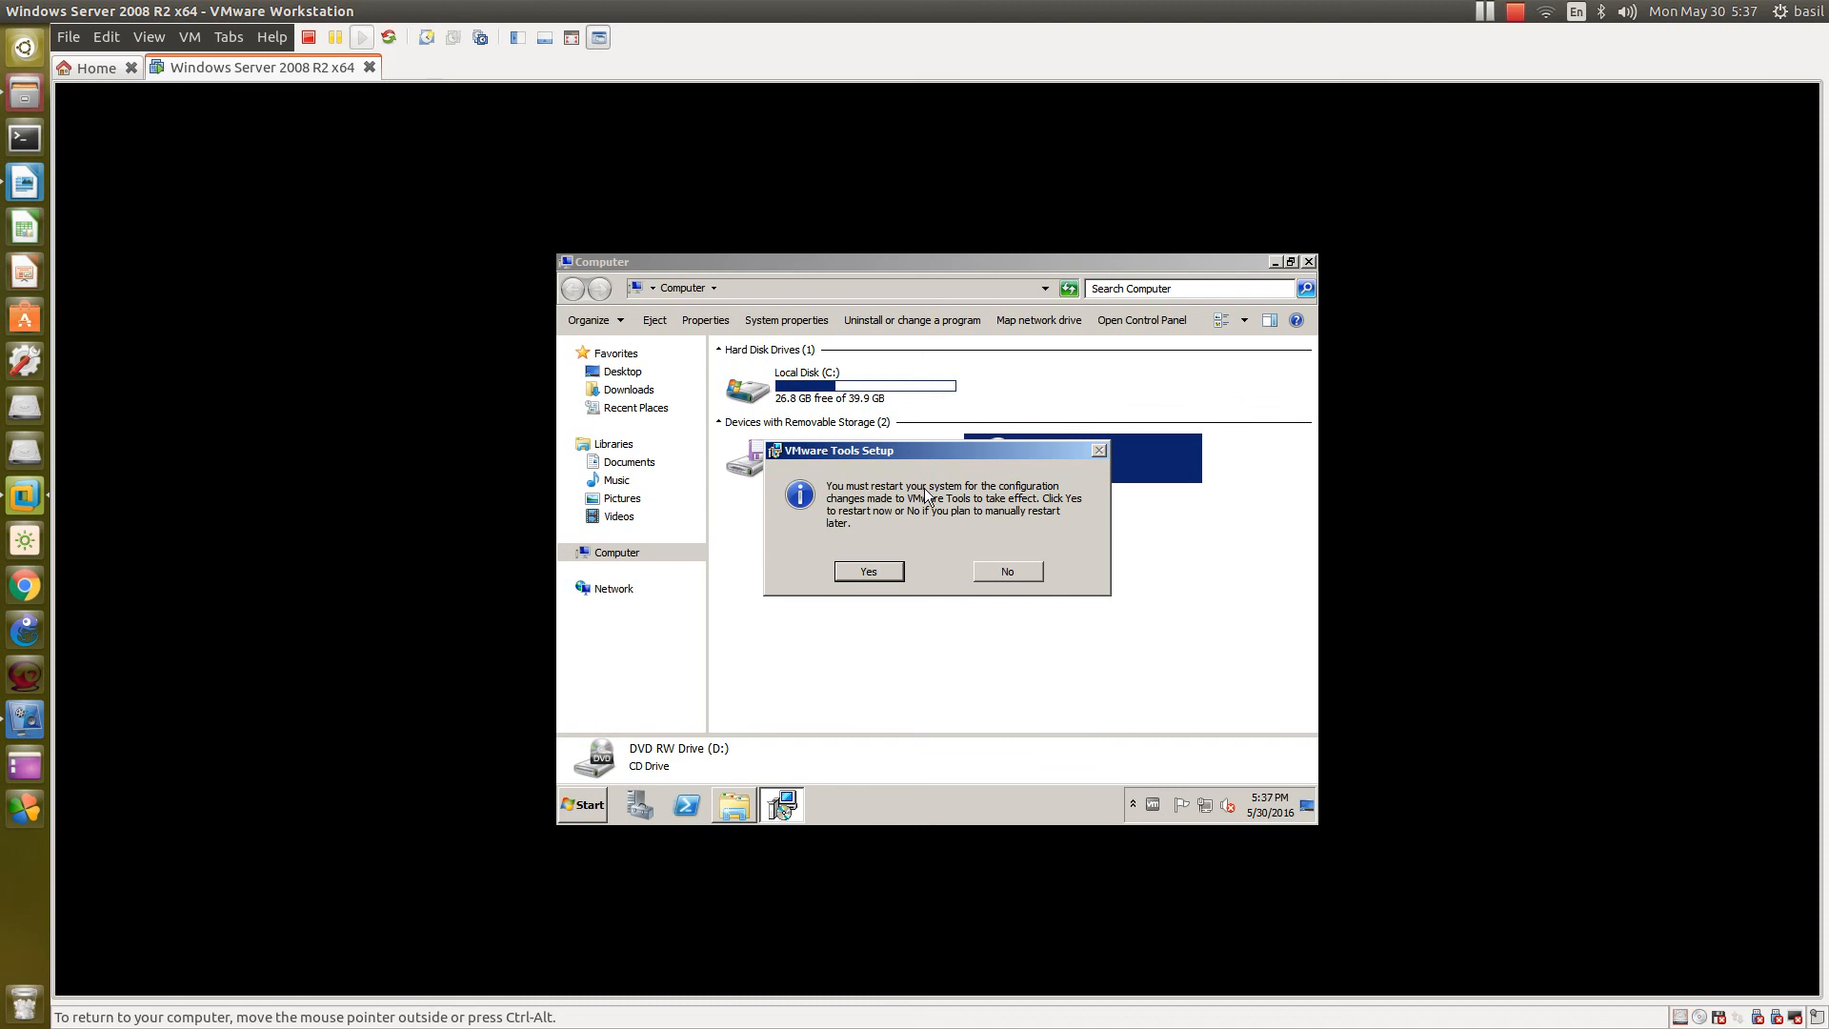
pyautogui.click(878, 569)
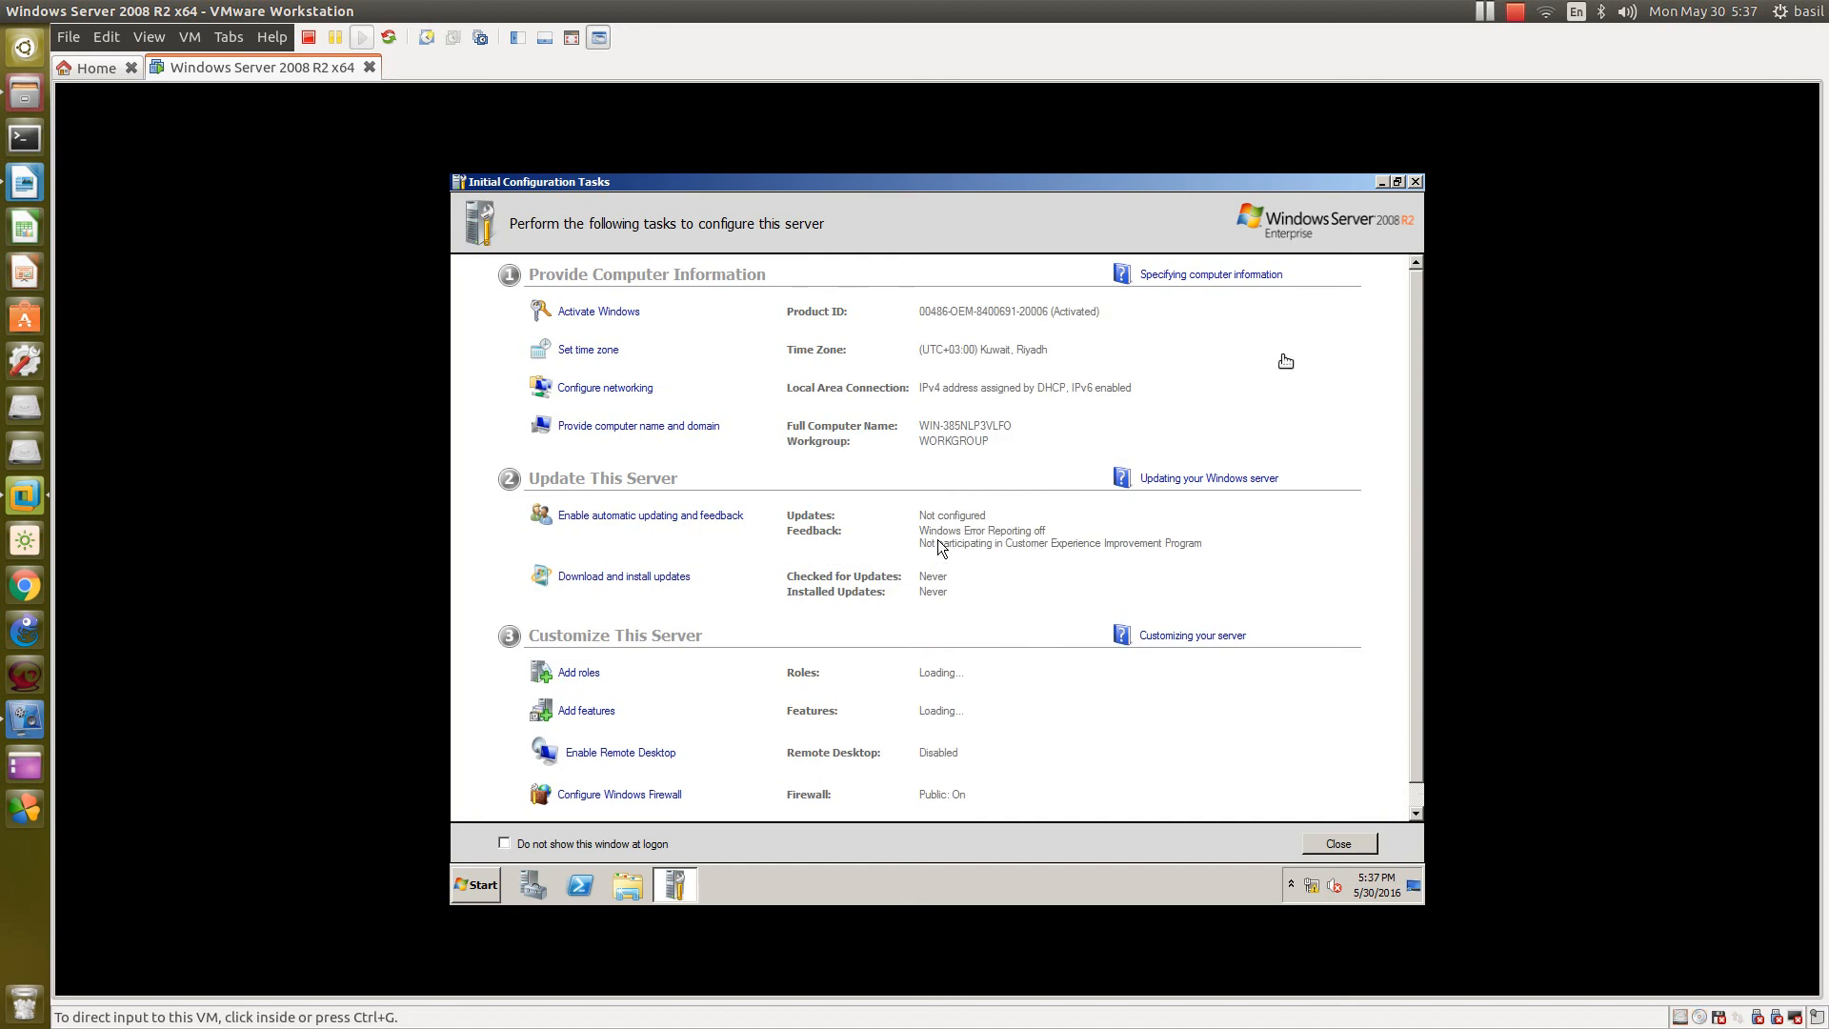
# Step: Close the Initial Configuration Tasks and Server Manager windows that open after the guest restarts
pyautogui.click(1415, 182)
pyautogui.rightClick(826, 346)
pyautogui.click(917, 394)
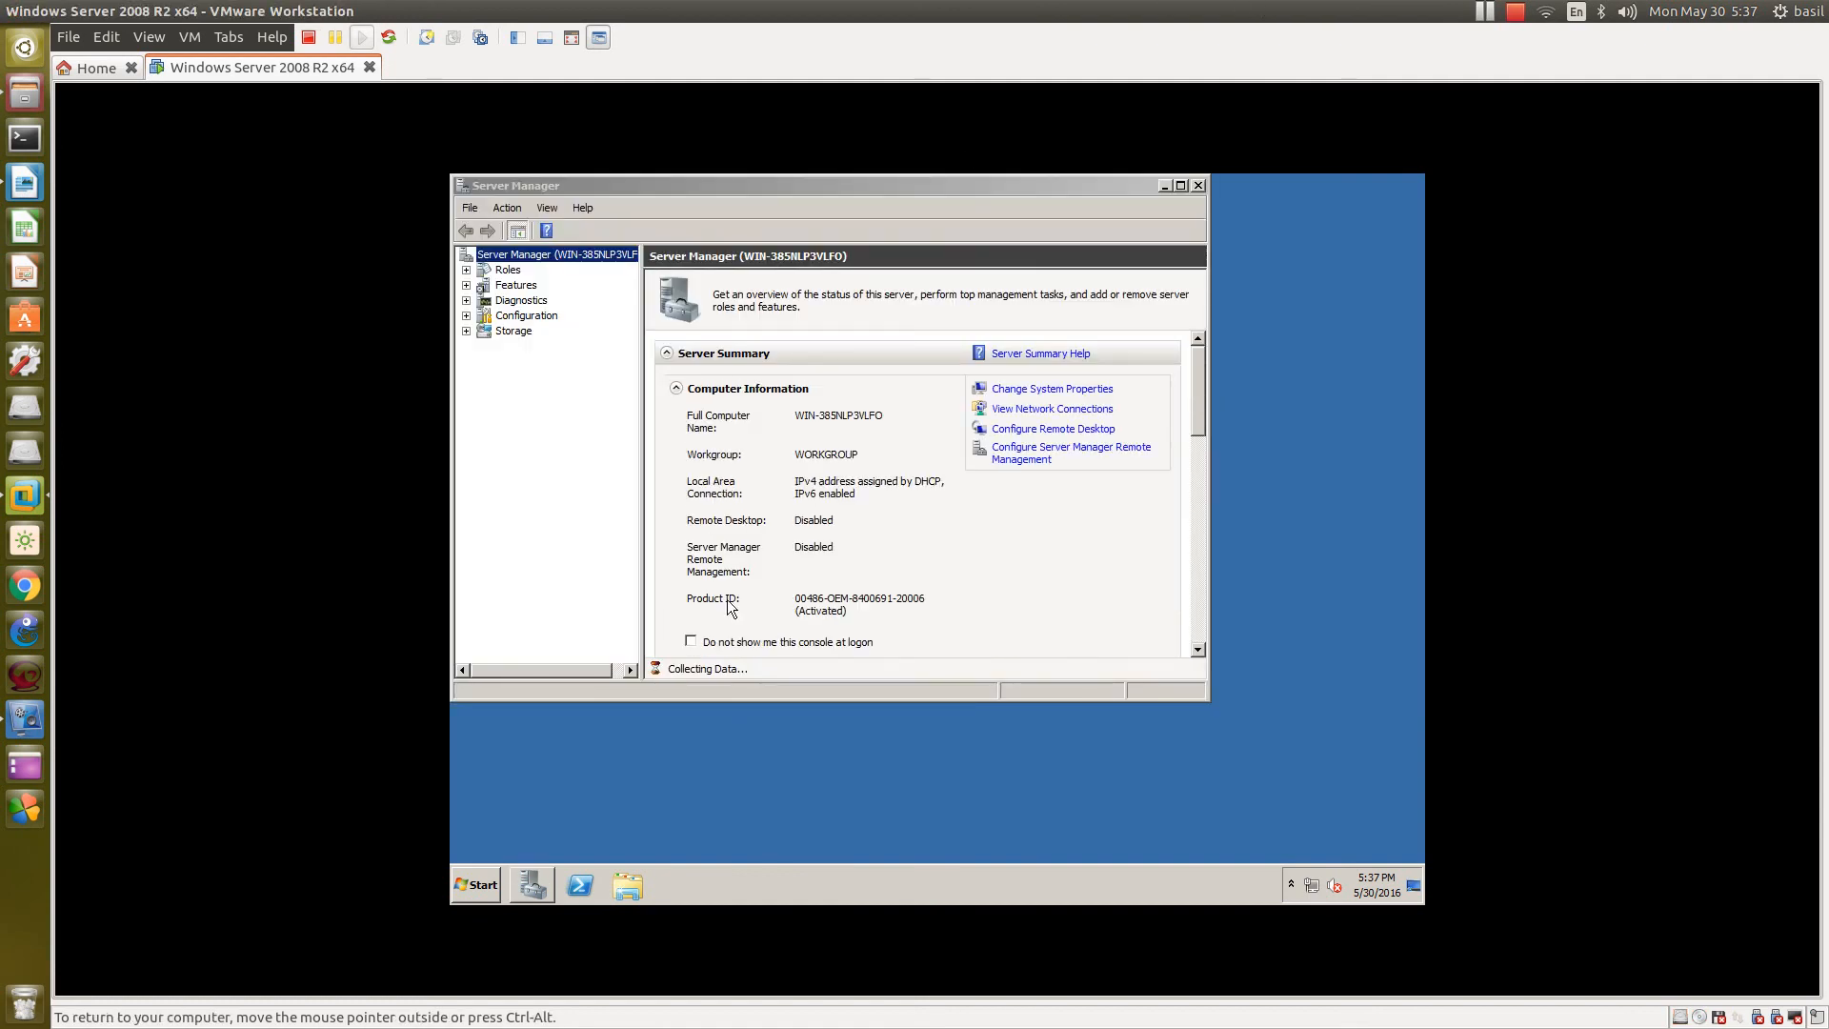
pyautogui.click(1197, 185)
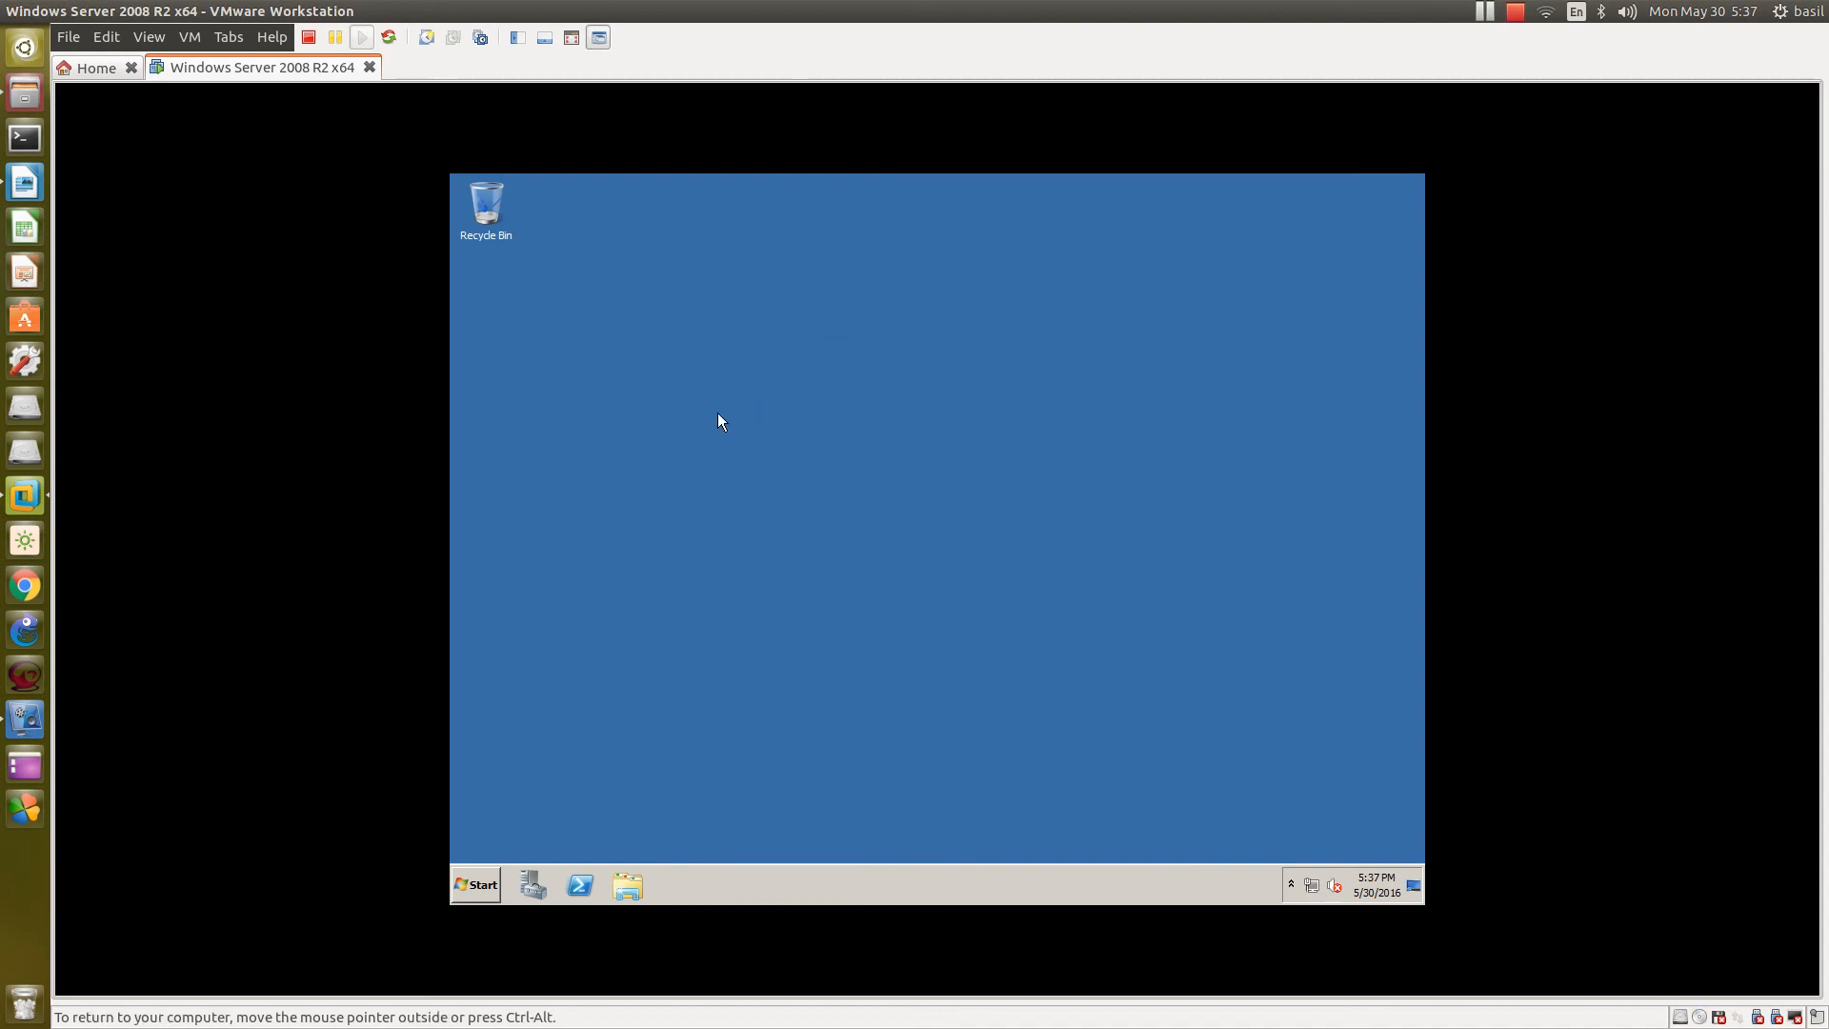
pyautogui.click(852, 561)
pyautogui.click(481, 884)
pyautogui.click(1237, 522)
pyautogui.hotkey('ctrl', 'alt')
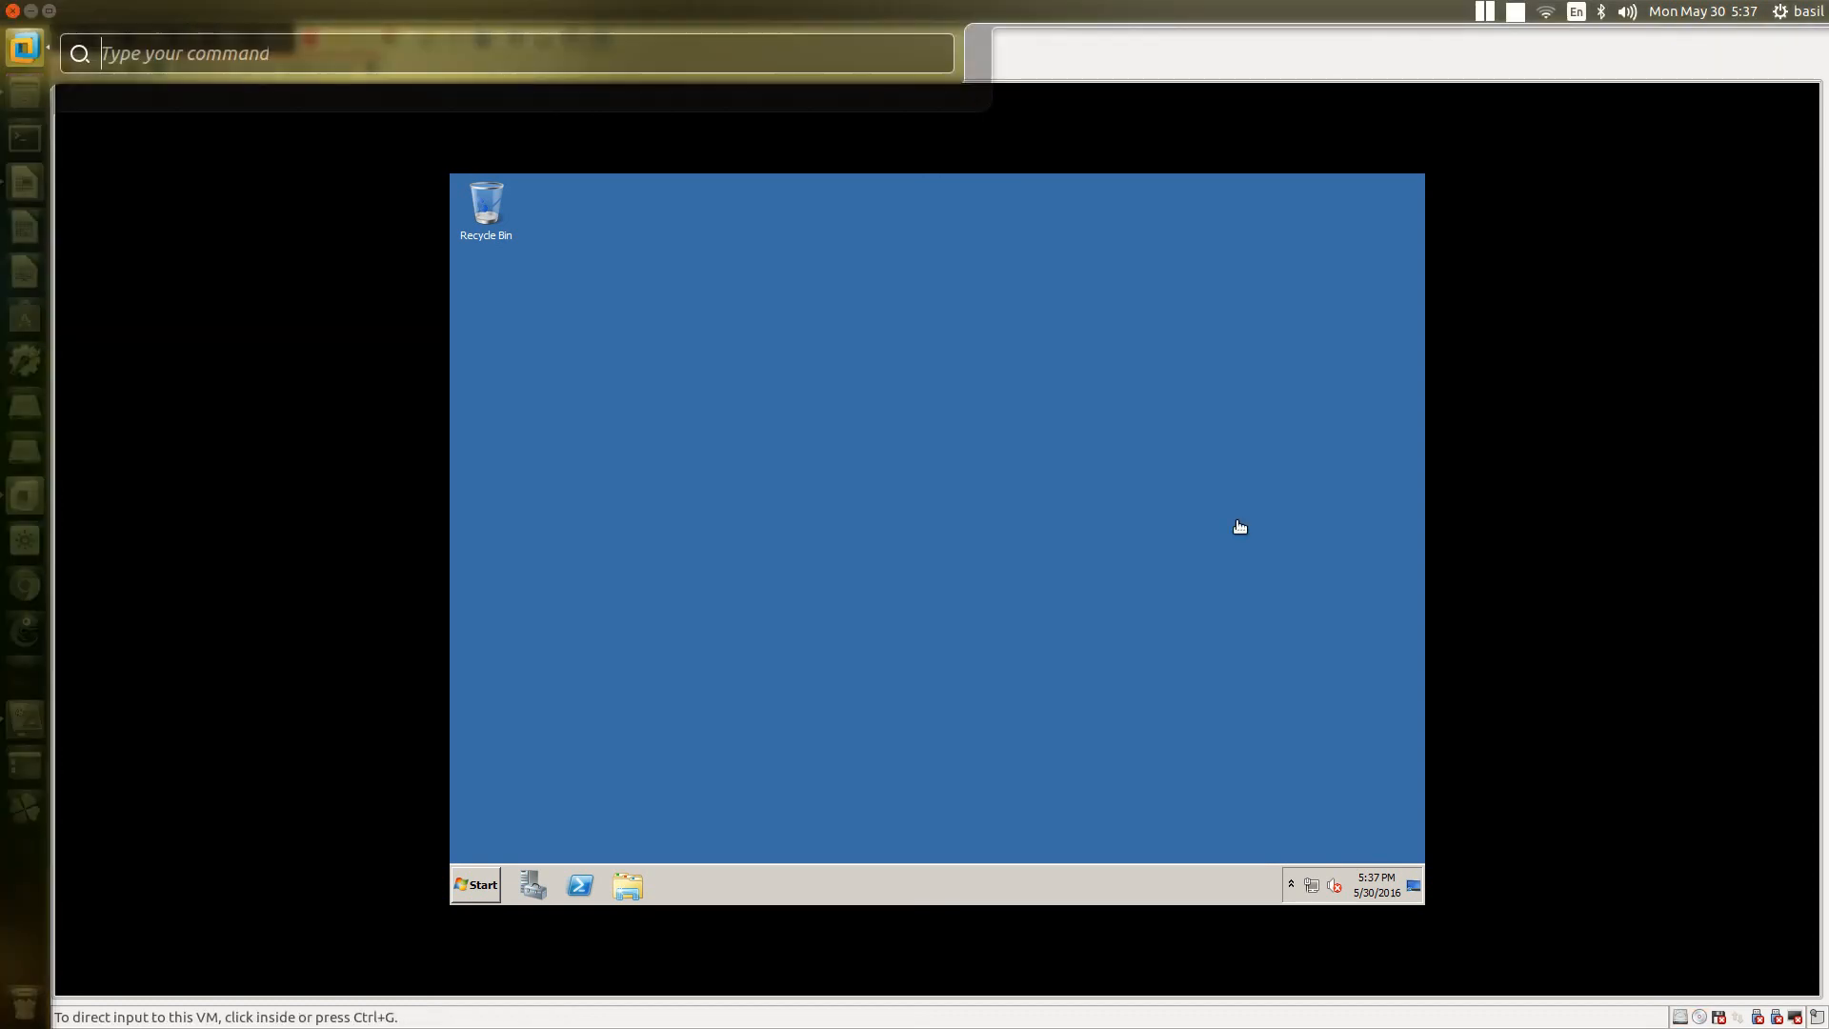